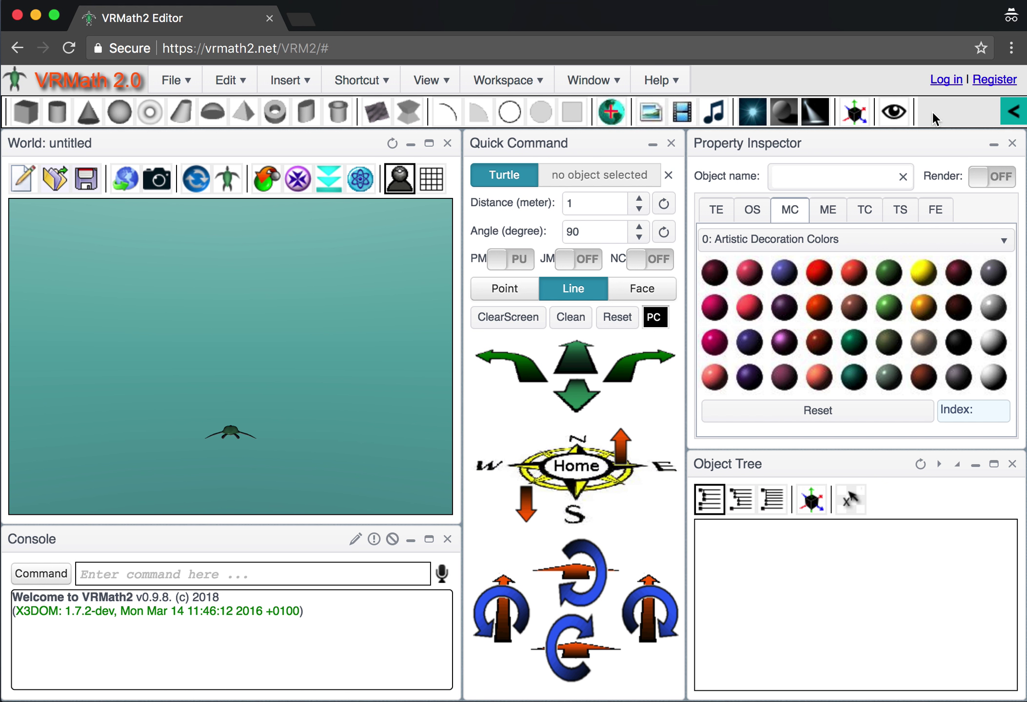
# - Insert a cube at the turtle's starting position and select it
pyautogui.moveTo(214, 348); pyautogui.dragTo(232, 386)
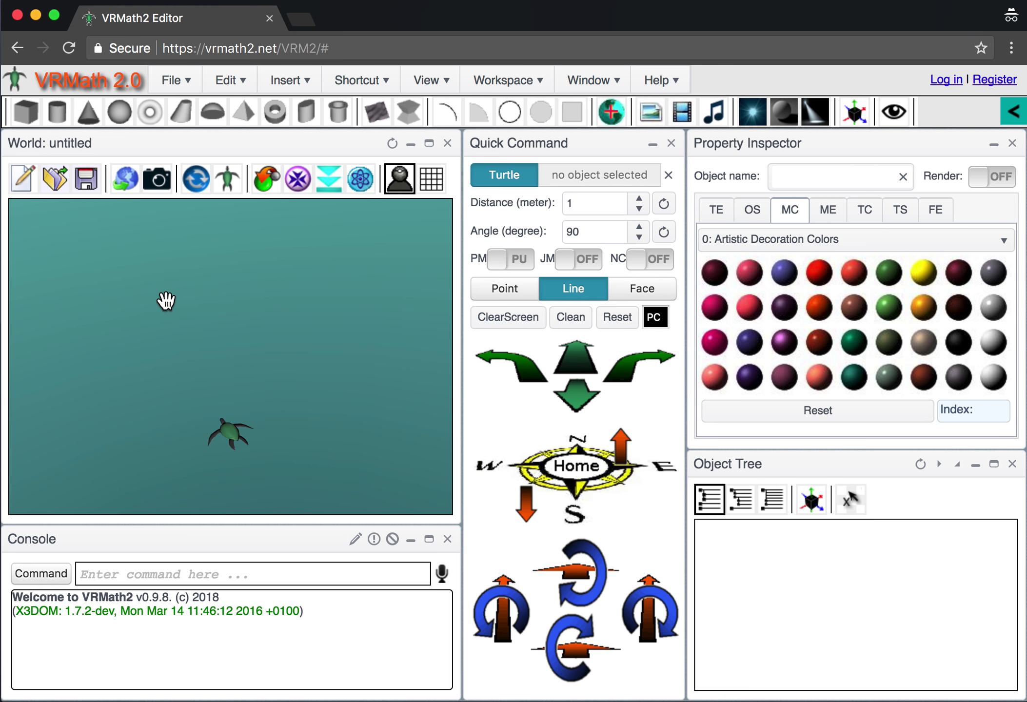
pyautogui.click(28, 112)
pyautogui.moveTo(297, 428)
pyautogui.mouseDown()
pyautogui.moveTo(323, 408)
pyautogui.moveTo(291, 408)
pyautogui.moveTo(295, 418)
pyautogui.mouseUp()
pyautogui.moveTo(250, 472); pyautogui.dragTo(257, 440)
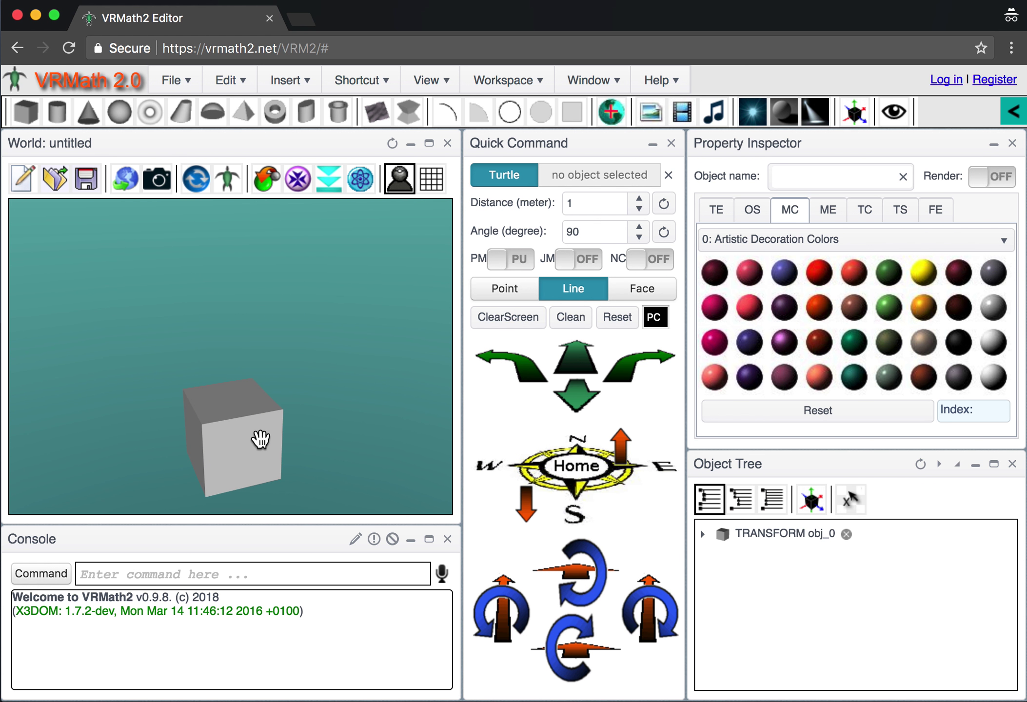
pyautogui.moveTo(234, 457)
pyautogui.mouseDown()
pyautogui.moveTo(259, 444)
pyautogui.moveTo(247, 454)
pyautogui.mouseUp()
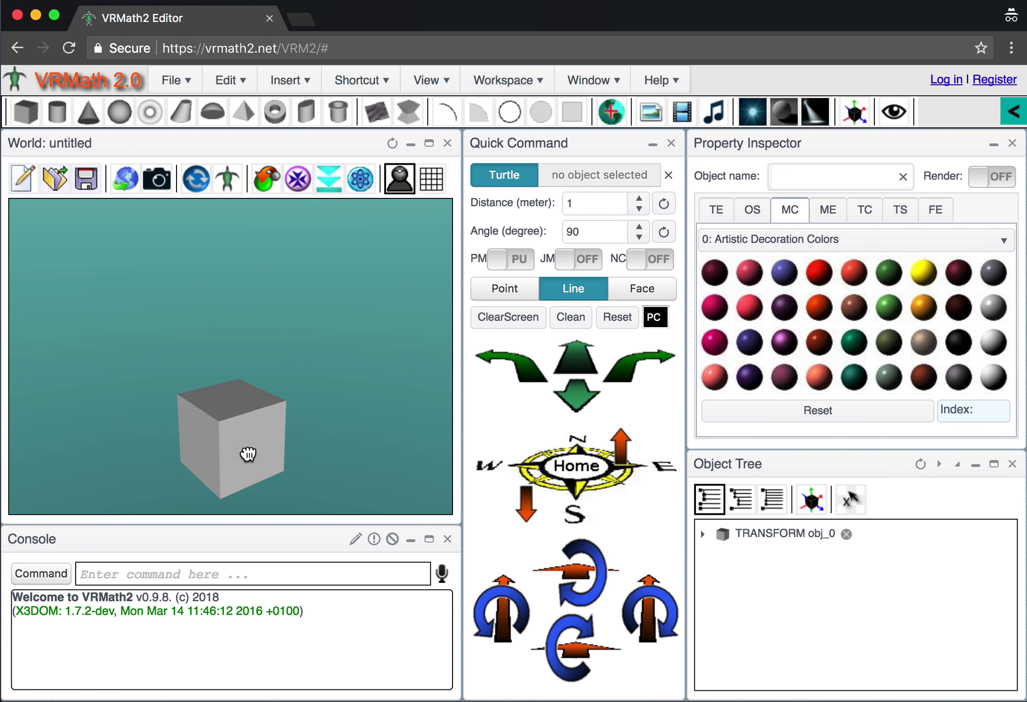
pyautogui.click(247, 453)
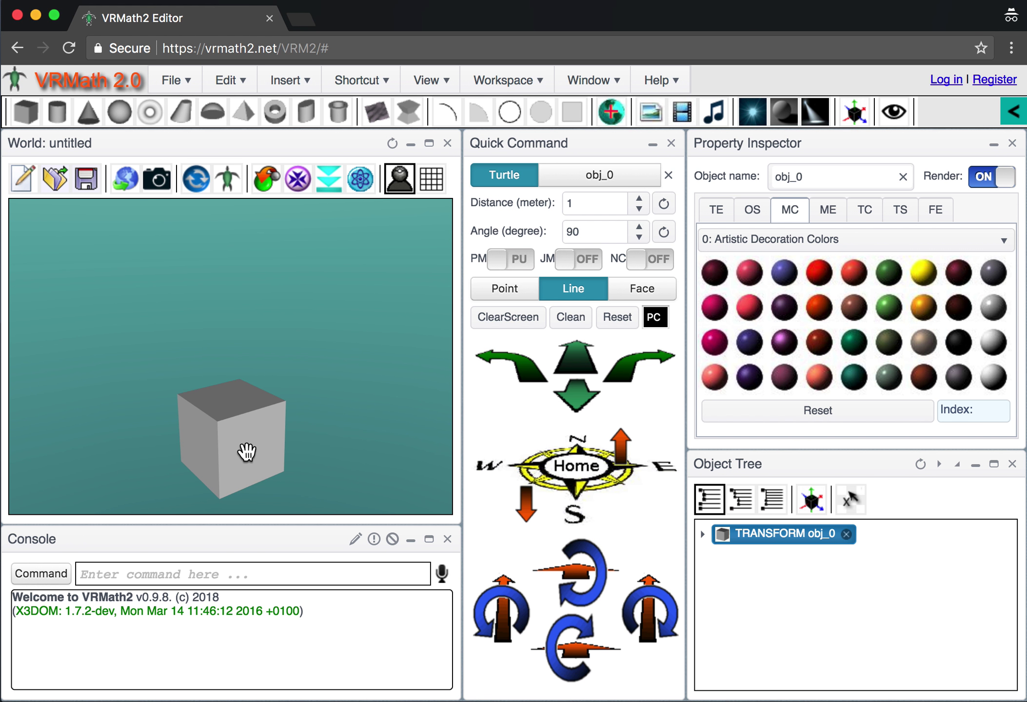
pyautogui.moveTo(332, 426); pyautogui.dragTo(269, 399, button='middle')
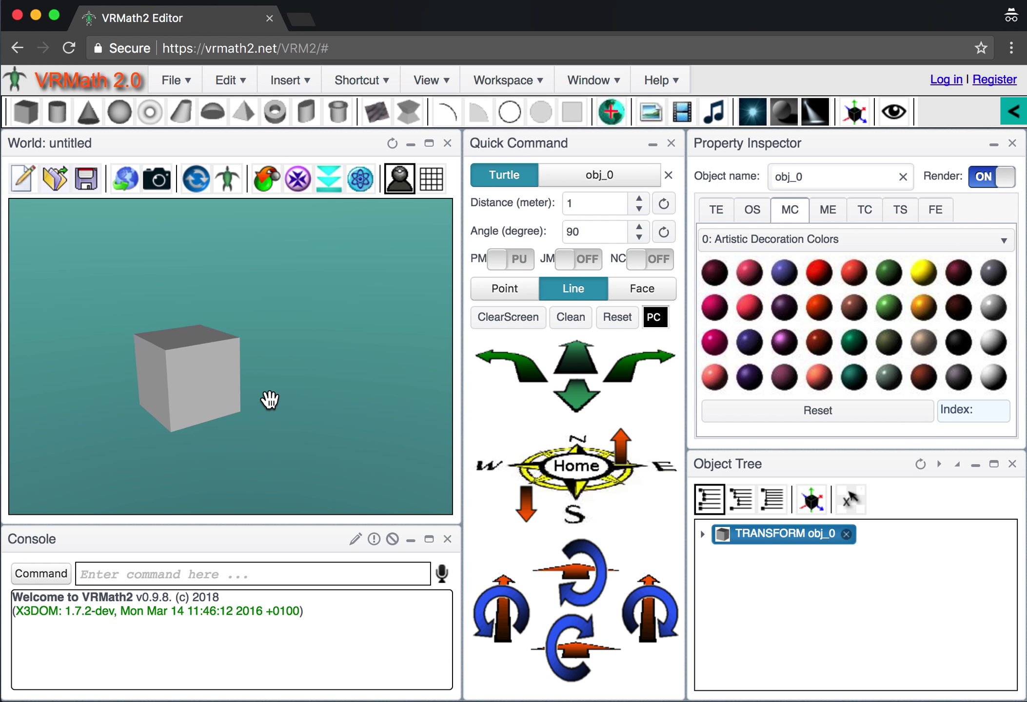
# - Stack a cylinder on the cube and a cone on the cylinder, raising the turtle 1 m before each insertion
pyautogui.click(623, 454)
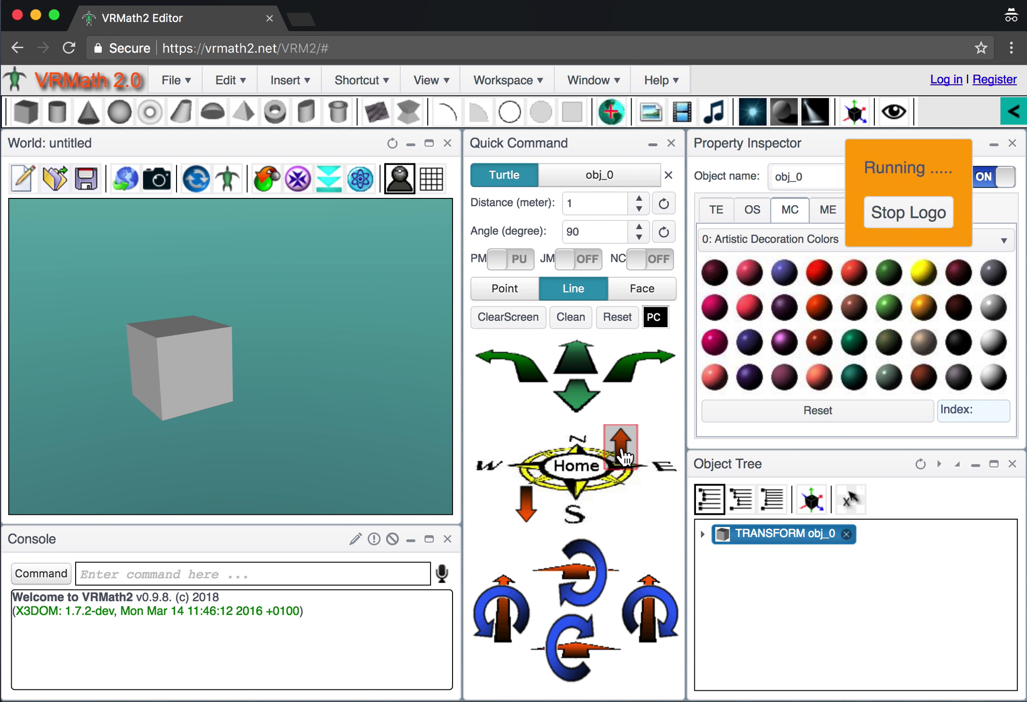
pyautogui.click(273, 180)
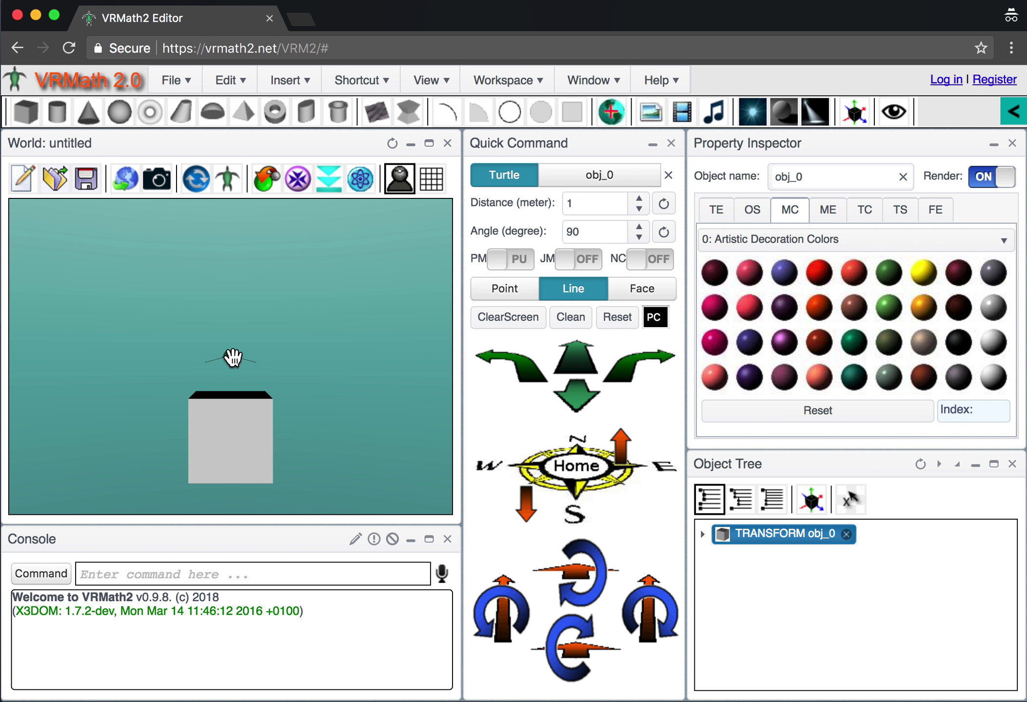
pyautogui.moveTo(232, 358); pyautogui.dragTo(263, 361)
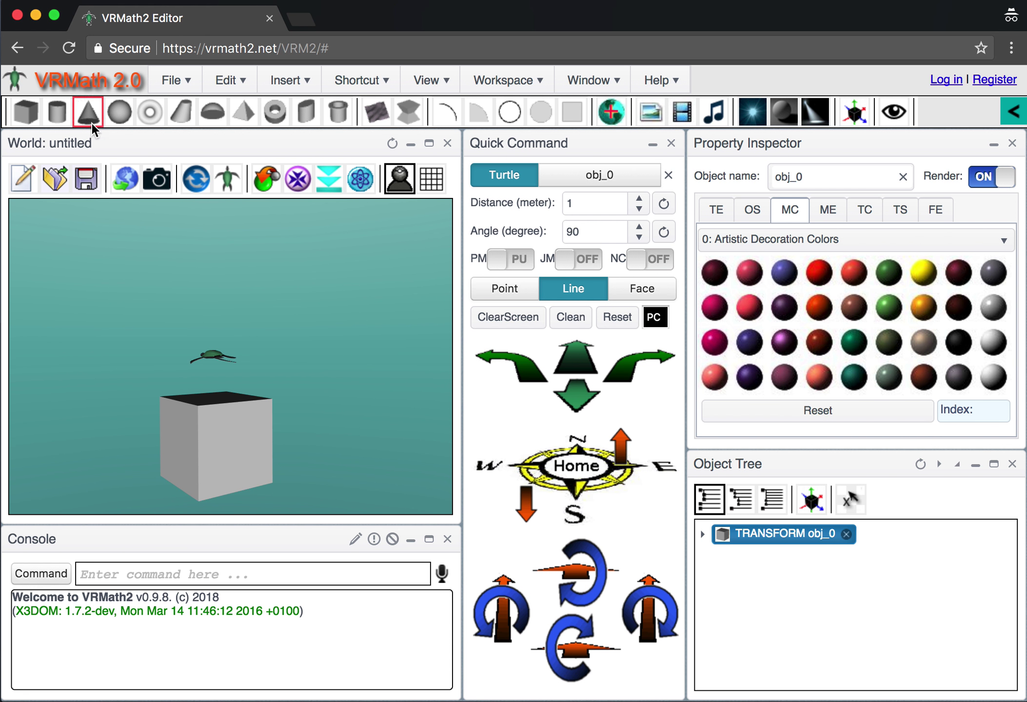
pyautogui.click(57, 112)
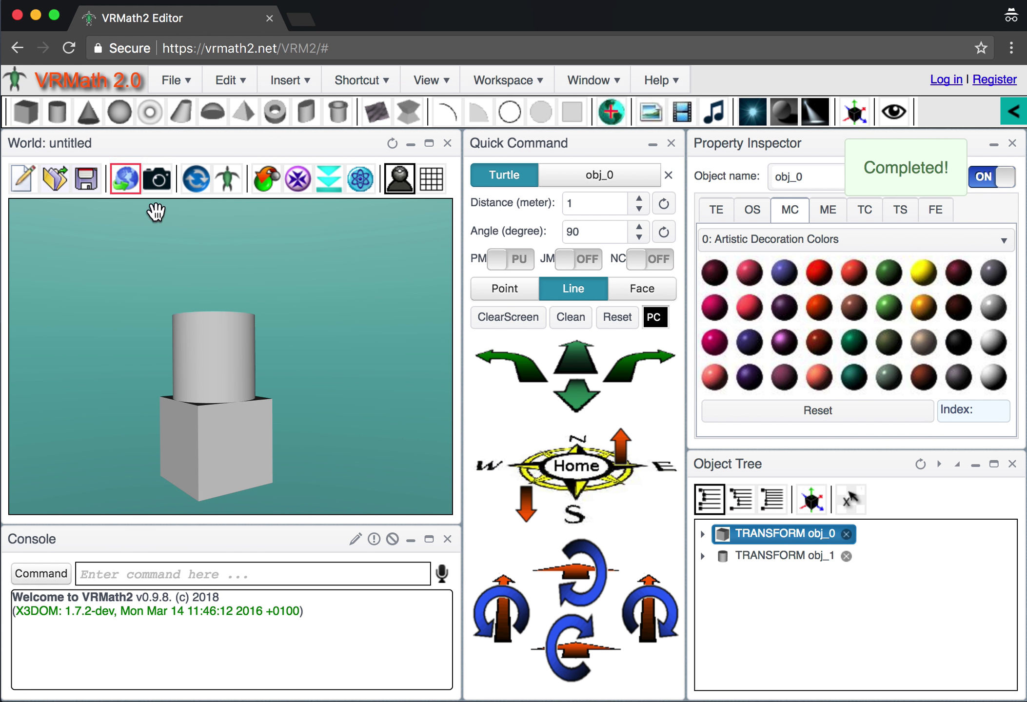
pyautogui.click(620, 451)
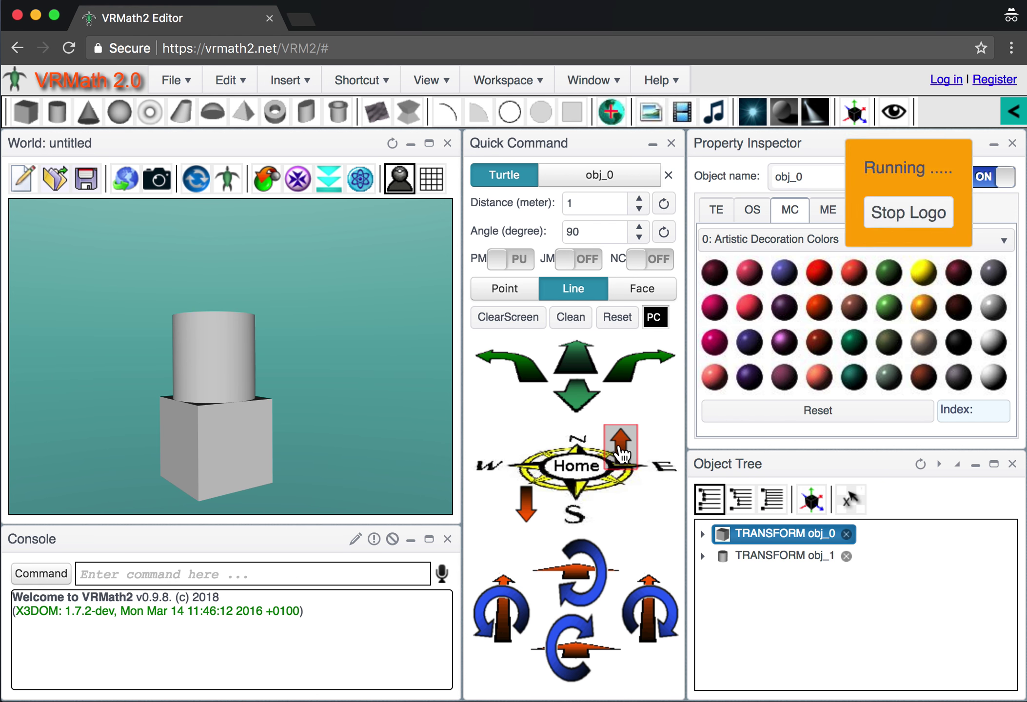
pyautogui.click(87, 113)
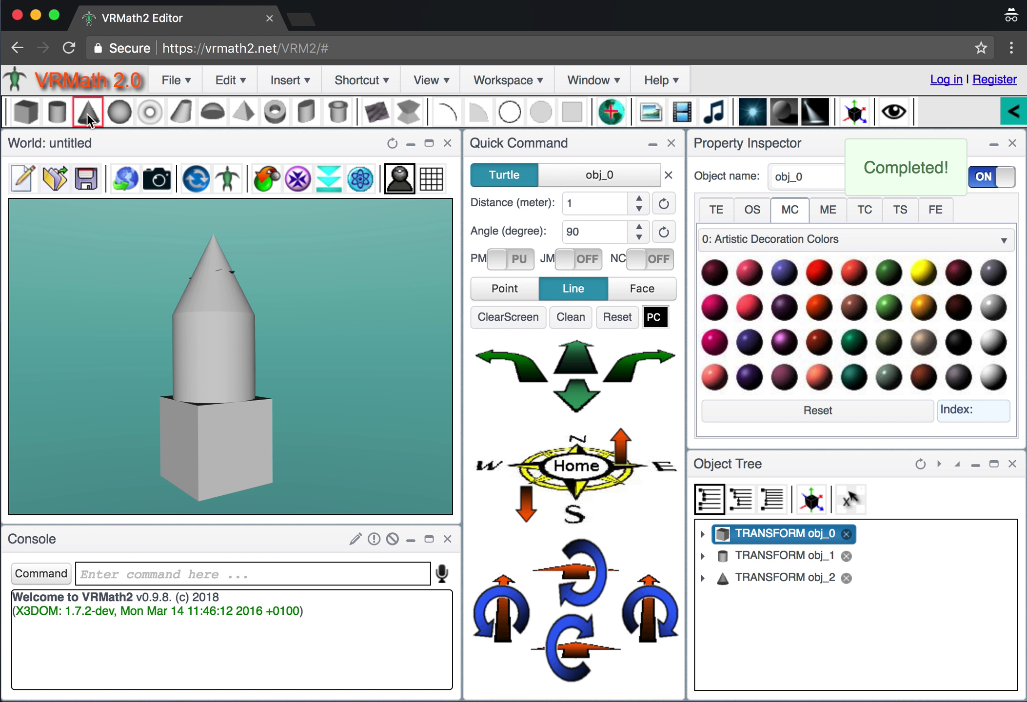
# - Raise the turtle another 1 m and insert a sphere above the cone
pyautogui.click(298, 179)
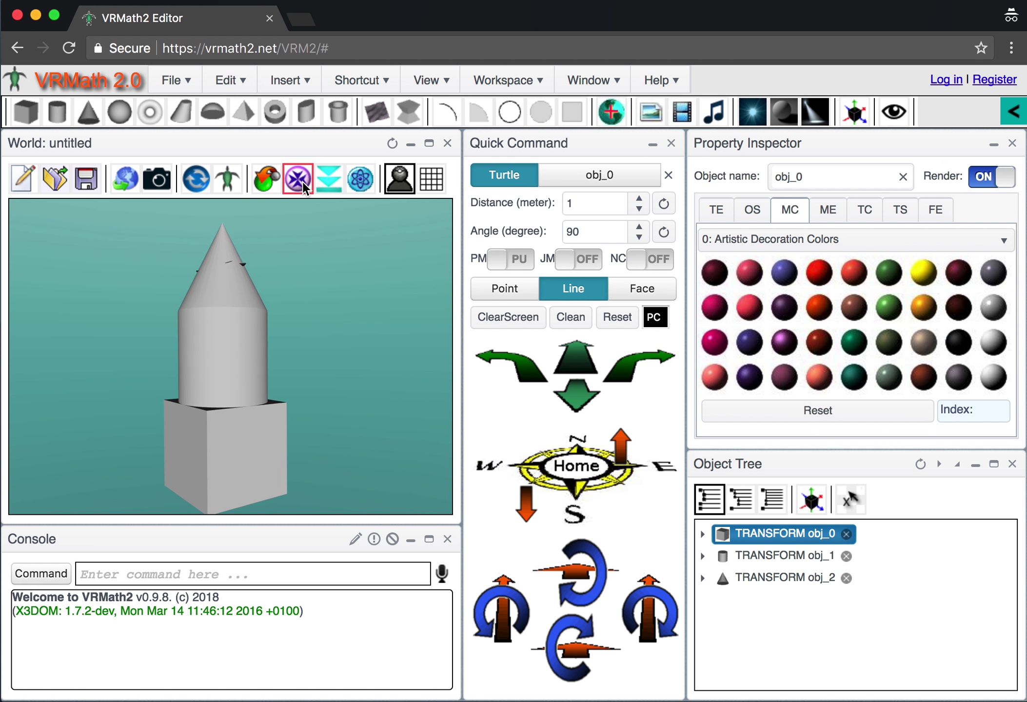
pyautogui.click(621, 462)
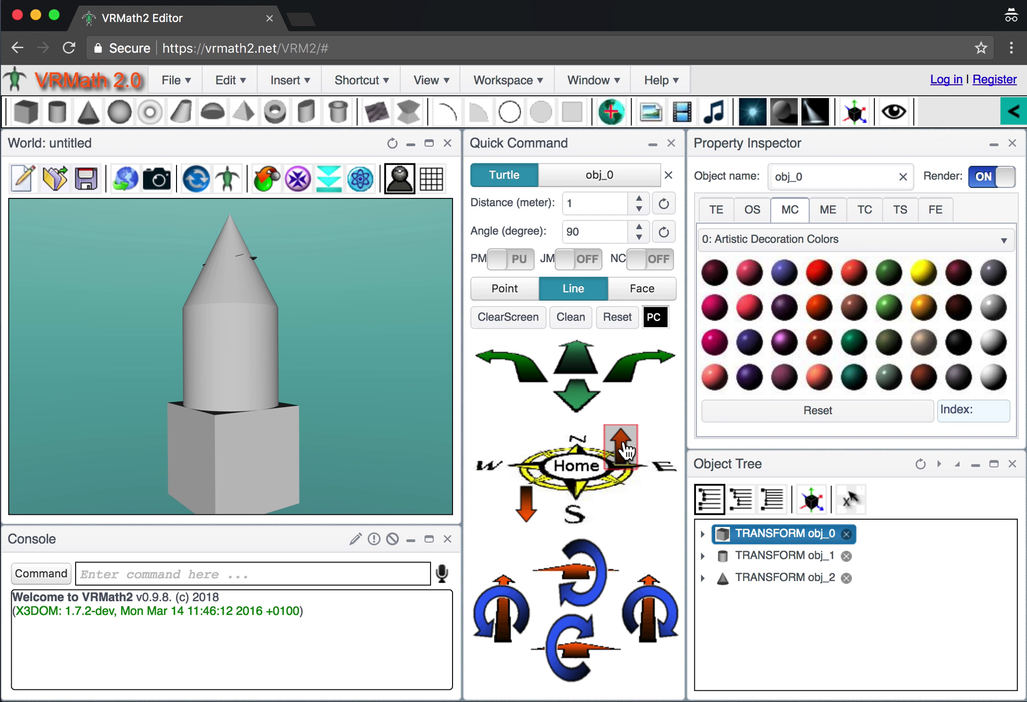
pyautogui.click(298, 179)
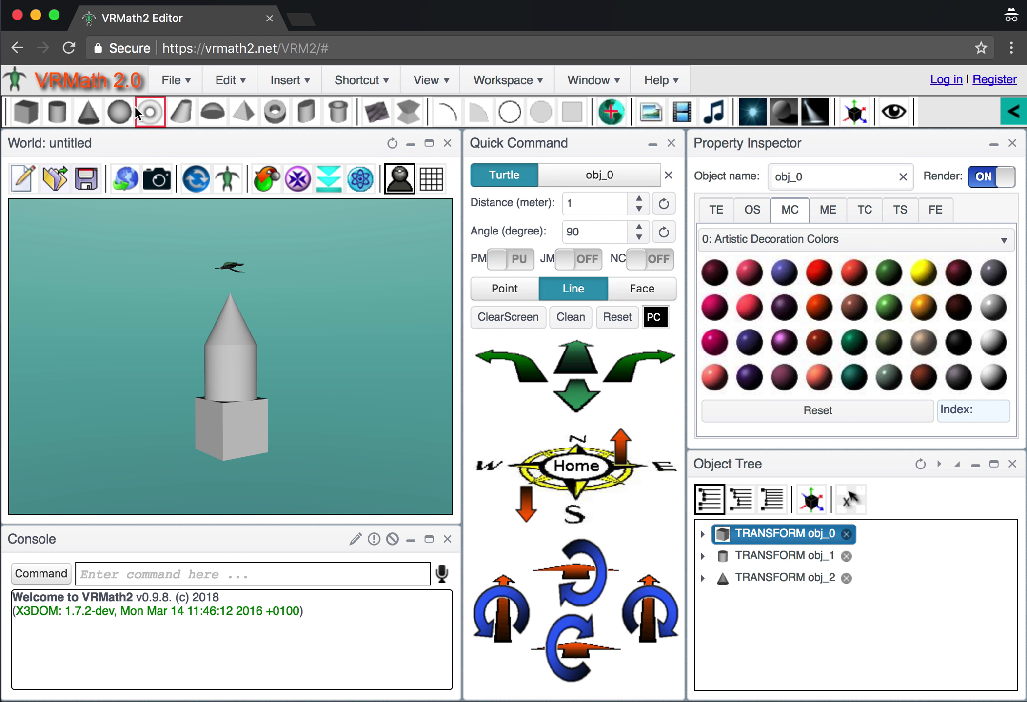
pyautogui.click(120, 108)
pyautogui.moveTo(270, 371)
pyautogui.mouseDown()
pyautogui.moveTo(213, 367)
pyautogui.moveTo(298, 374)
pyautogui.moveTo(209, 371)
pyautogui.moveTo(225, 364)
pyautogui.moveTo(282, 380)
pyautogui.mouseUp()
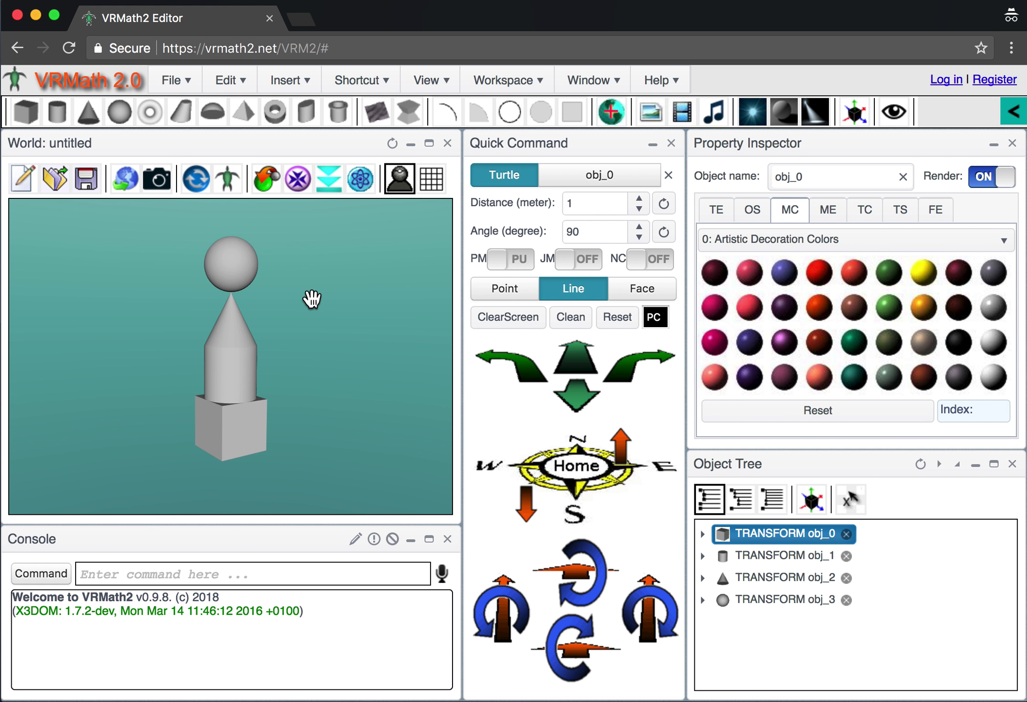
# - Select the sphere, try several Artistic Decoration Colors on it and finish with bright red, index 0 12
pyautogui.click(233, 261)
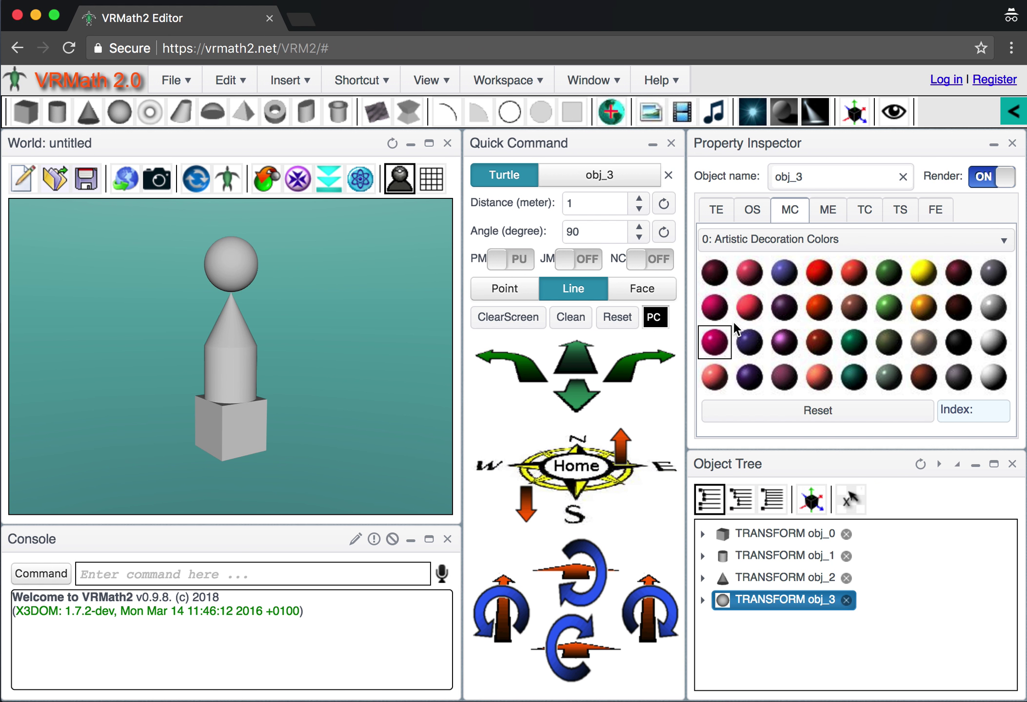
pyautogui.click(714, 336)
pyautogui.click(749, 343)
pyautogui.click(750, 310)
pyautogui.click(816, 277)
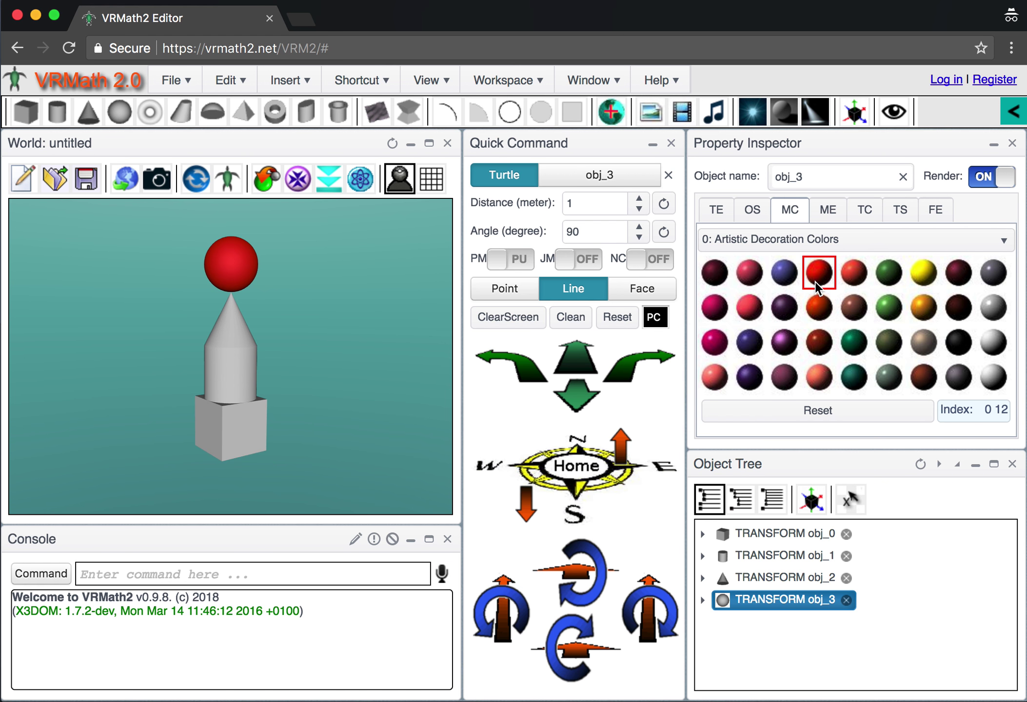
# - Apply the orange brick texture, index 0 33 of the brick_and_wall set, to the sphere
pyautogui.click(864, 211)
pyautogui.click(925, 271)
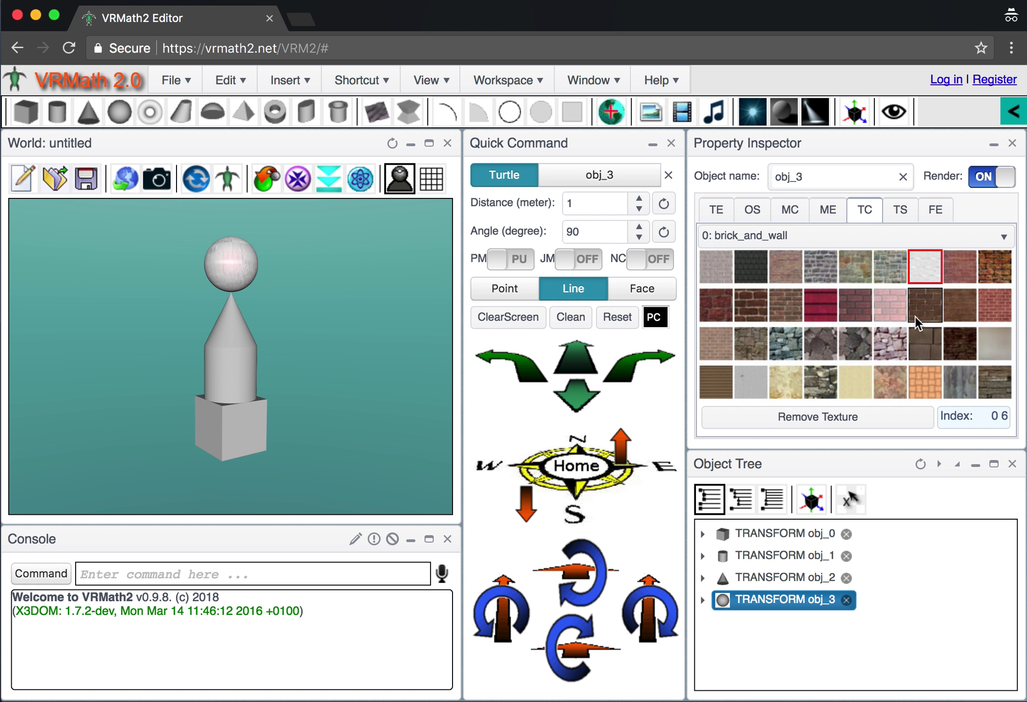
pyautogui.click(929, 379)
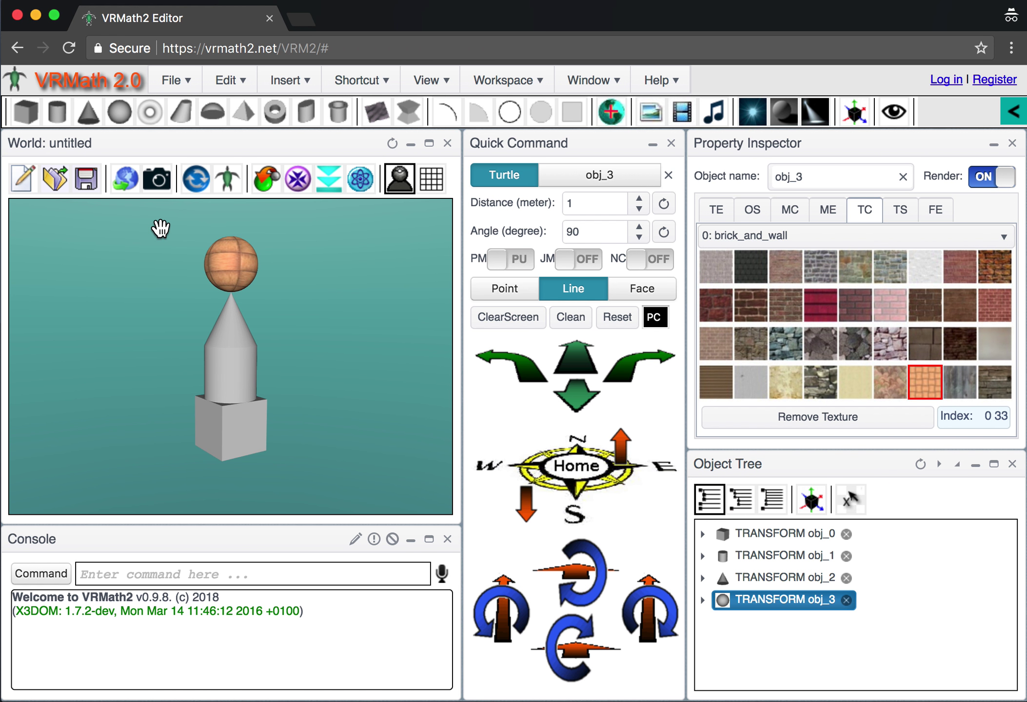
# - Start a new world, discarding the current objects, and bring back the material color palette
pyautogui.click(23, 177)
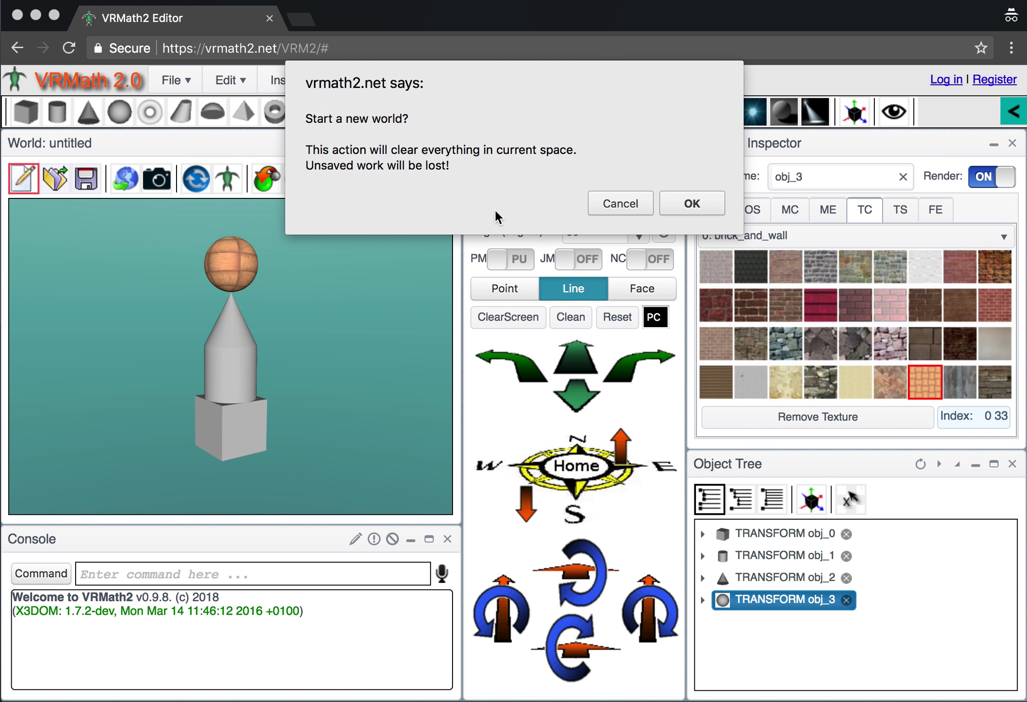
pyautogui.click(688, 203)
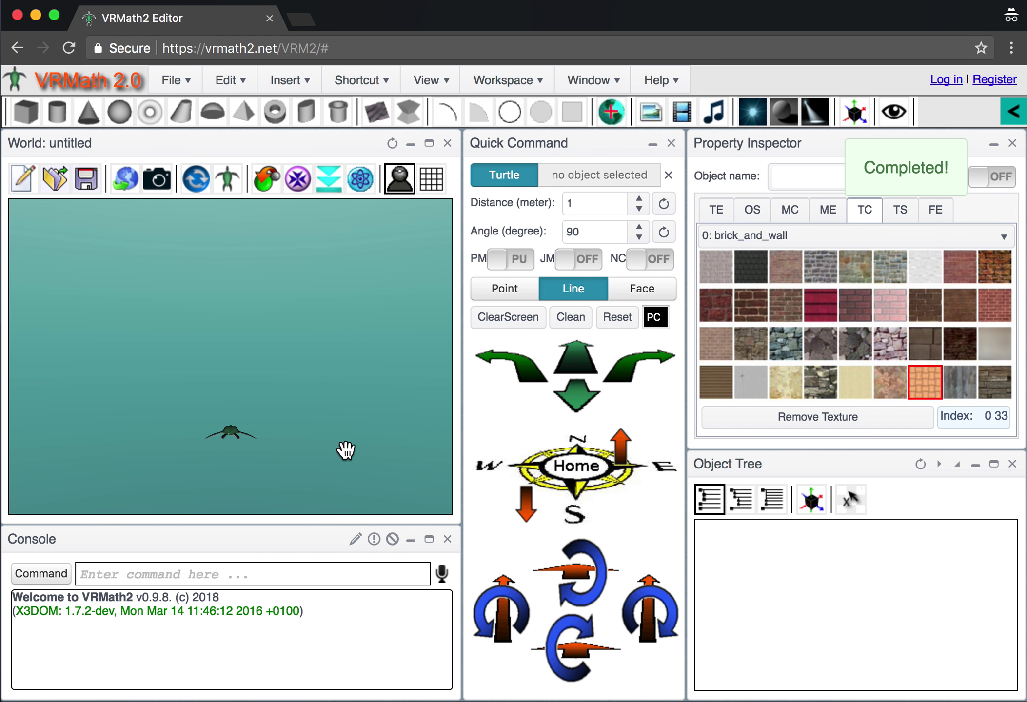
pyautogui.click(790, 211)
# - Show the reference grid in the empty world, viewed obliquely around the turtle
pyautogui.moveTo(241, 356); pyautogui.dragTo(312, 399)
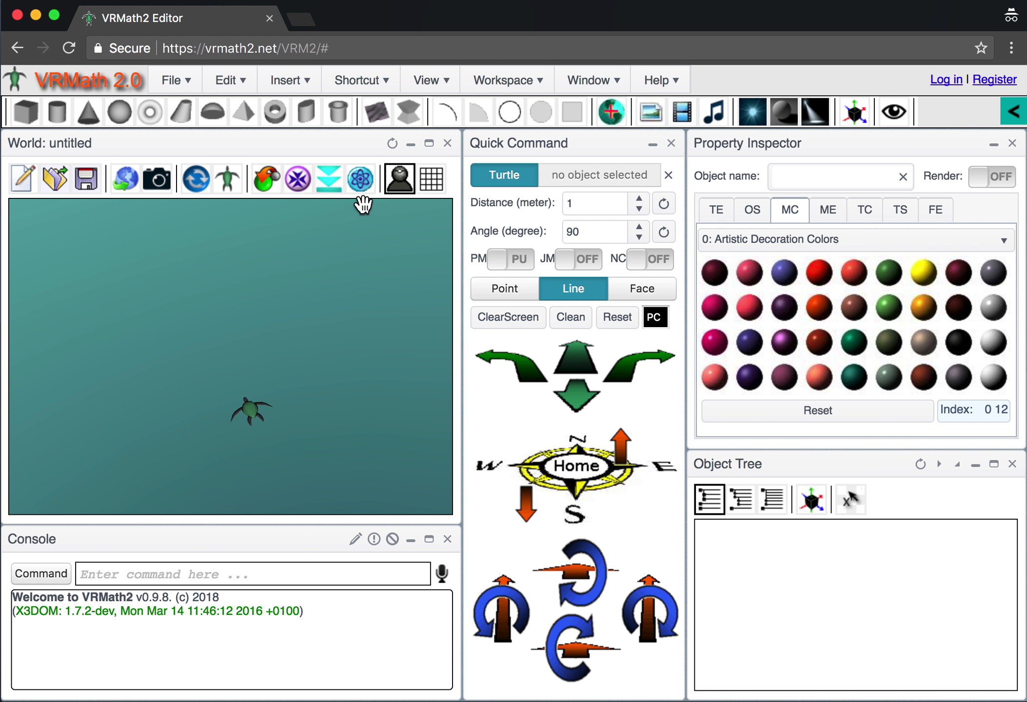
pyautogui.moveTo(239, 424); pyautogui.dragTo(303, 363)
pyautogui.click(435, 185)
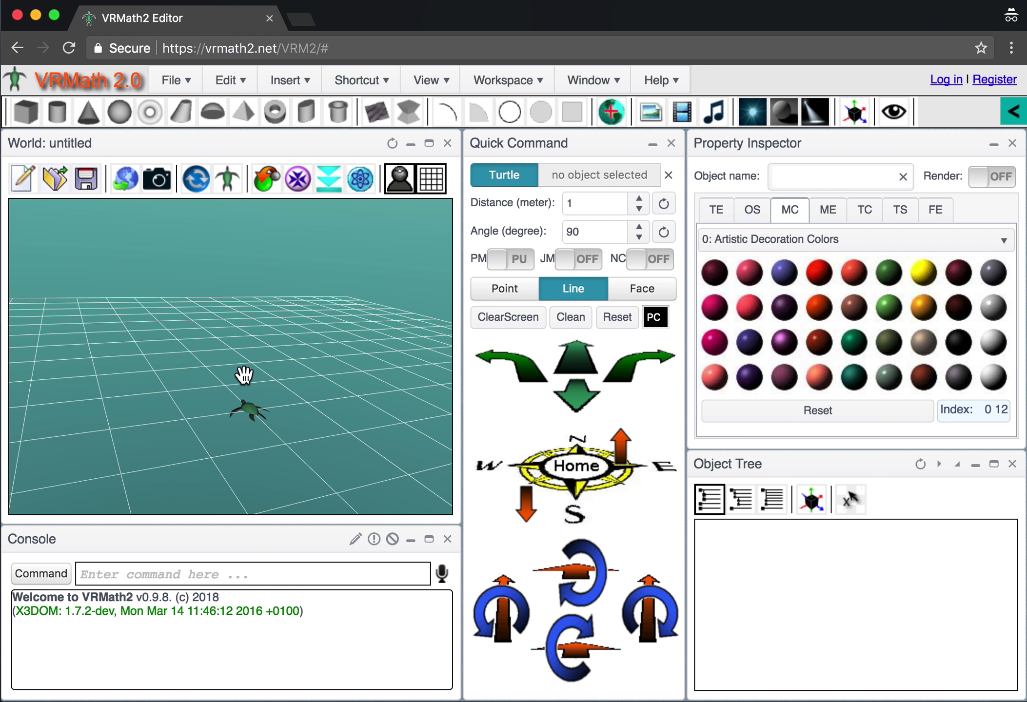
pyautogui.moveTo(256, 415)
pyautogui.mouseDown()
pyautogui.moveTo(241, 422)
pyautogui.moveTo(251, 423)
pyautogui.mouseUp()
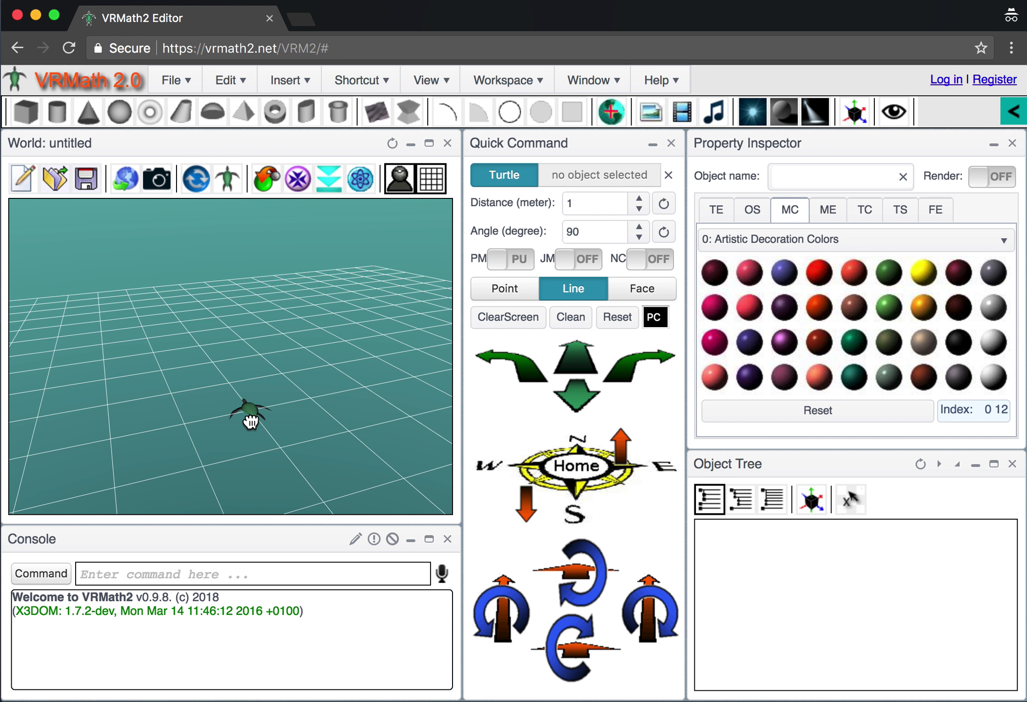
# - Create a box at the turtle's position with the console command "box"
pyautogui.click(258, 573)
pyautogui.write('box')
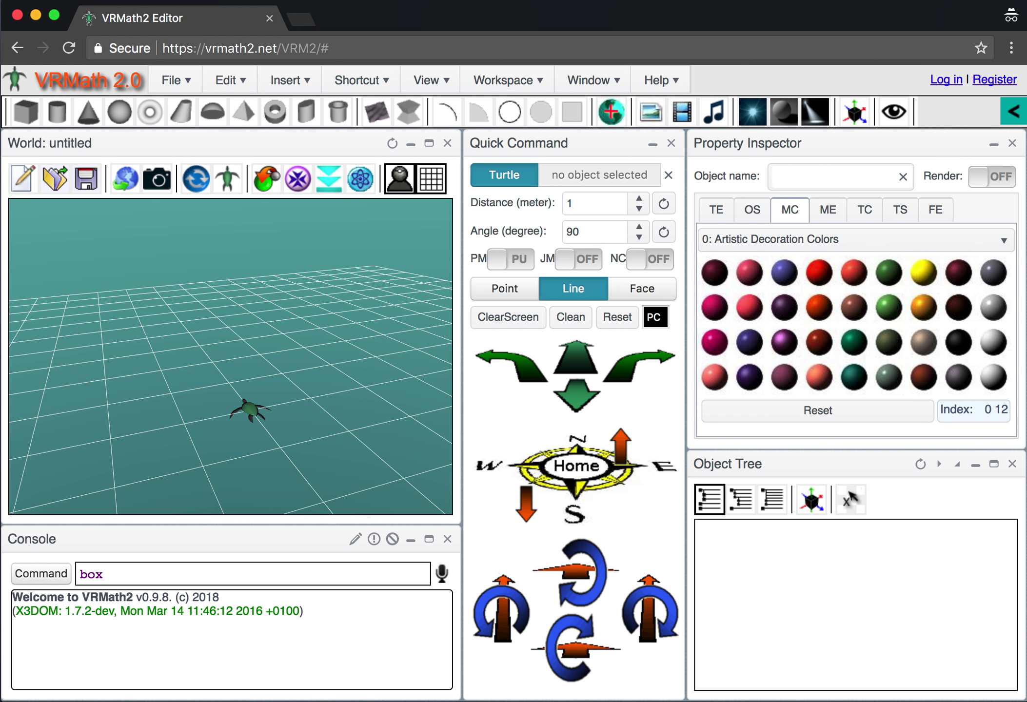
pyautogui.press('Return')
pyautogui.write('cubesdfkajhsdl')
pyautogui.press('BackSpace')
pyautogui.press('BackSpace')
pyautogui.press('BackSpace')
pyautogui.press('Return')
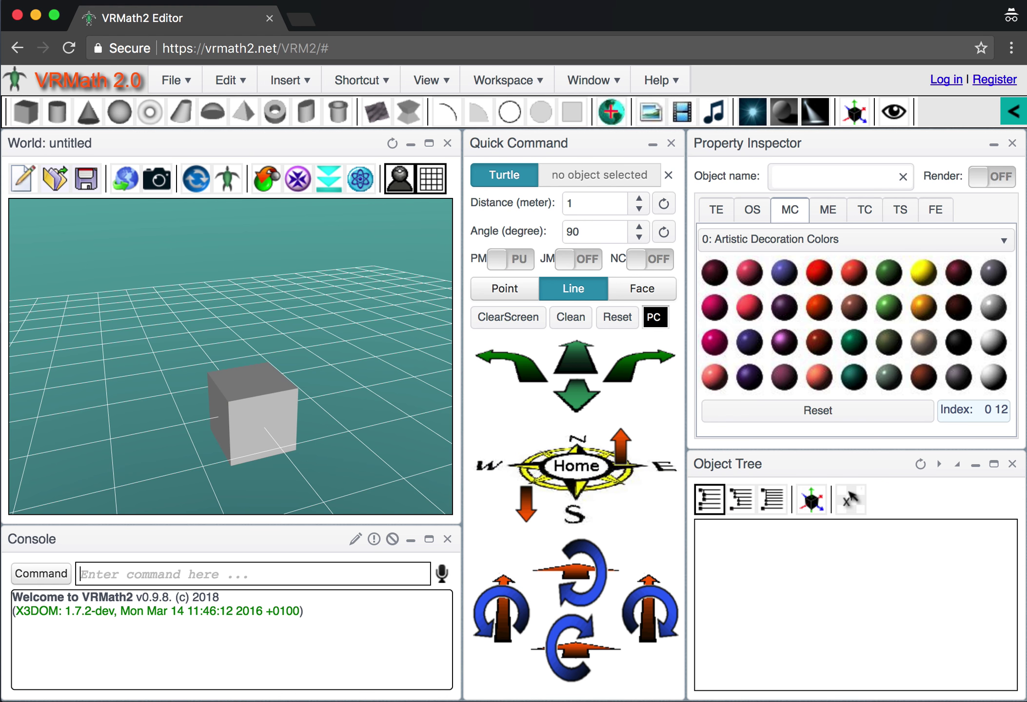
# - Select the box and examine it on the grid from several angles
pyautogui.moveTo(190, 438); pyautogui.dragTo(201, 464)
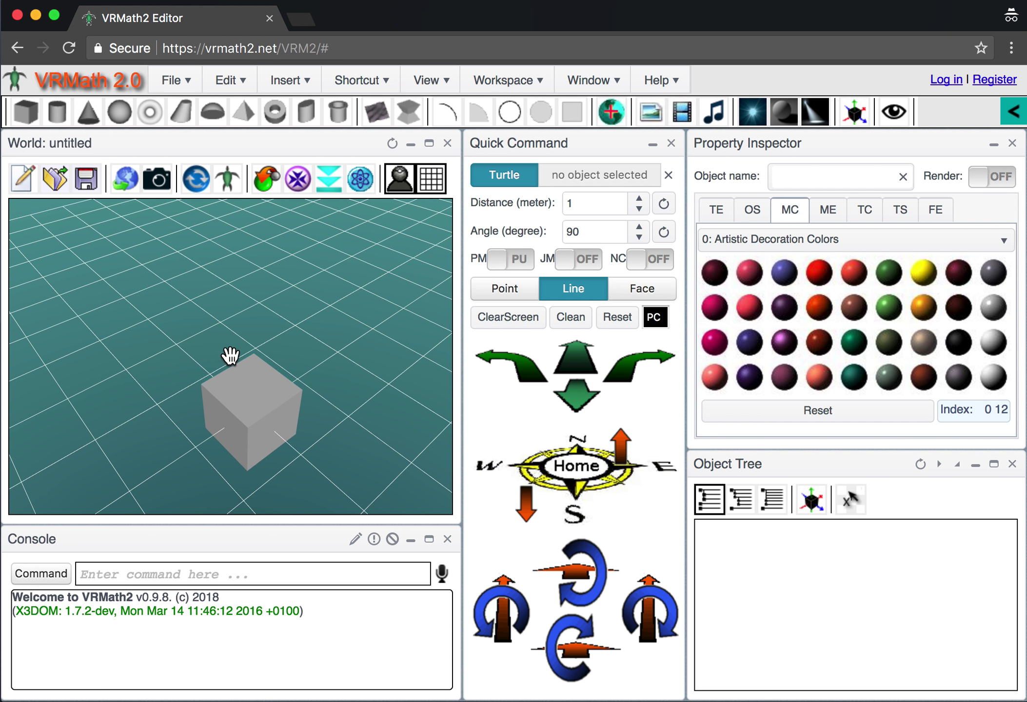
pyautogui.moveTo(277, 348)
pyautogui.mouseDown()
pyautogui.moveTo(280, 325)
pyautogui.moveTo(273, 332)
pyautogui.mouseUp()
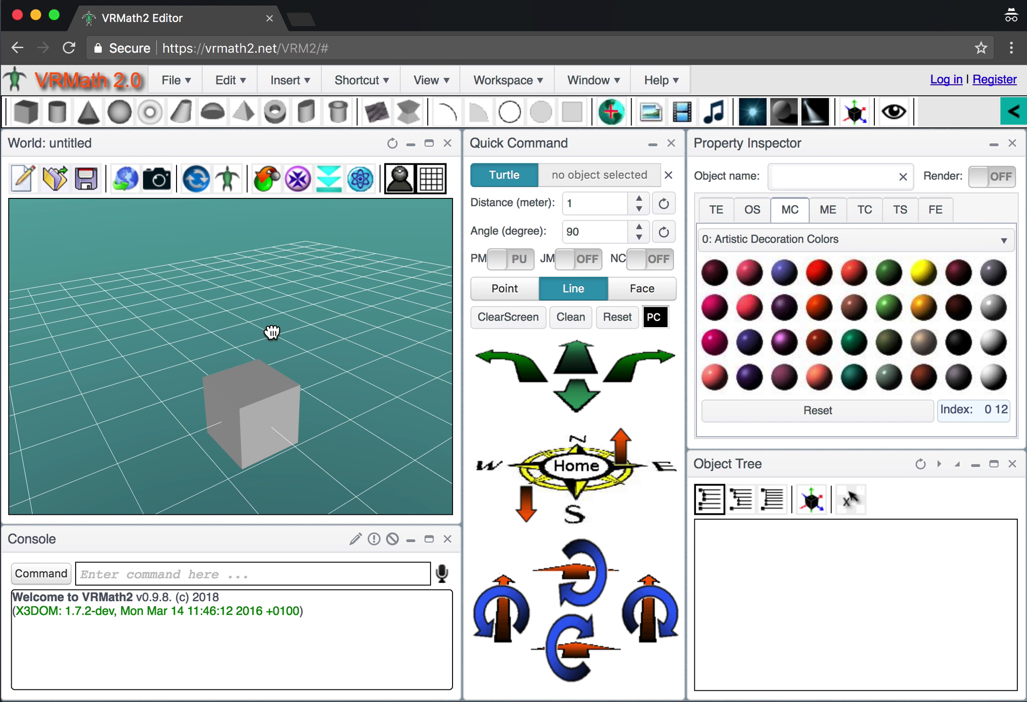
pyautogui.moveTo(189, 391); pyautogui.dragTo(287, 408)
pyautogui.click(256, 403)
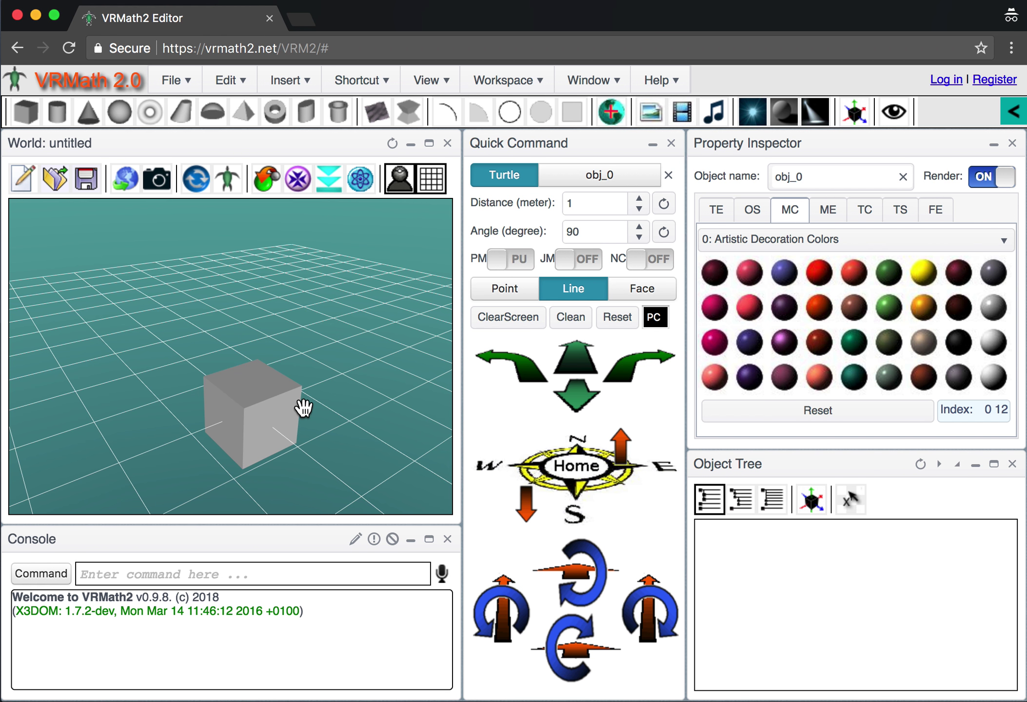
pyautogui.moveTo(304, 407); pyautogui.dragTo(298, 393)
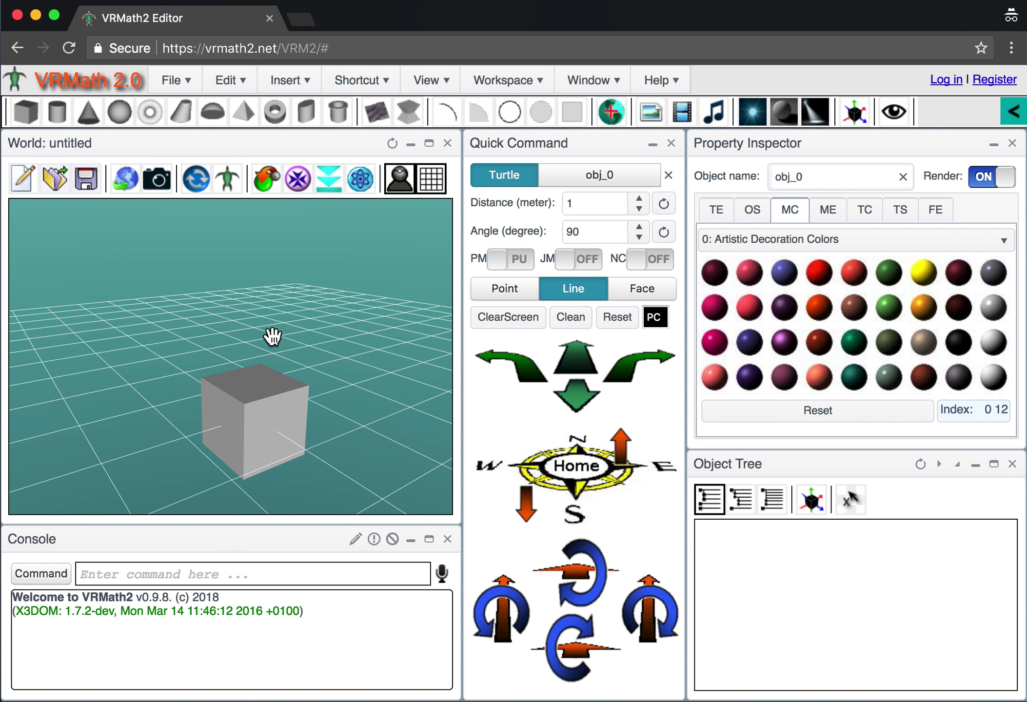
pyautogui.moveTo(284, 384); pyautogui.dragTo(284, 385)
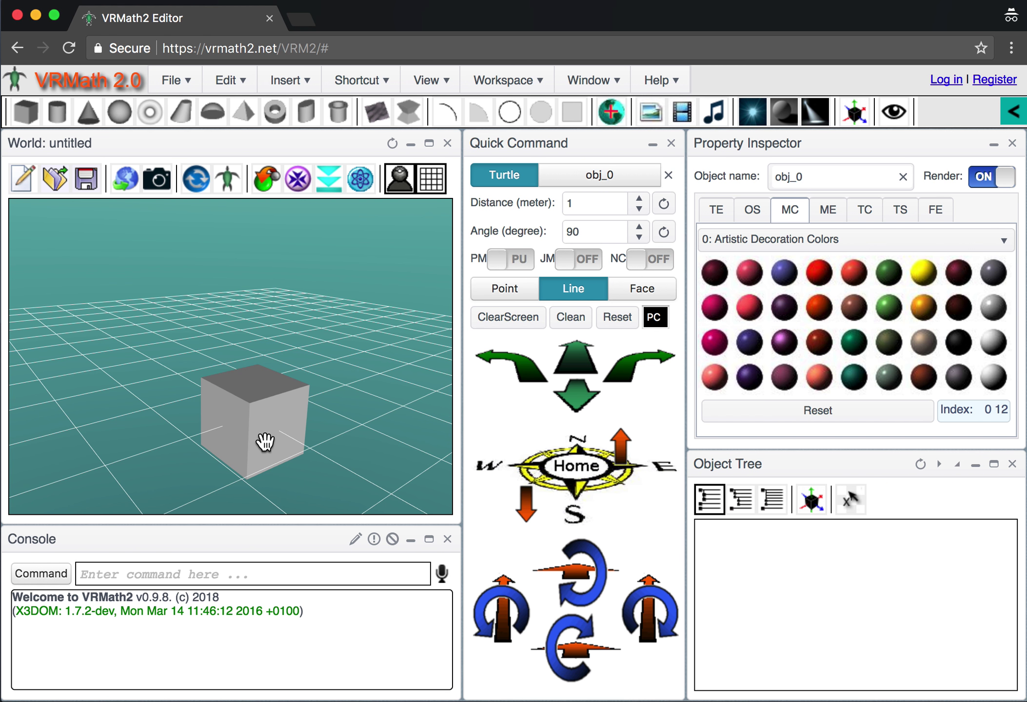
# - Run the console commands "up 1" and "can" to place a cylinder on top of the box
pyautogui.click(167, 576)
pyautogui.write('up 1')
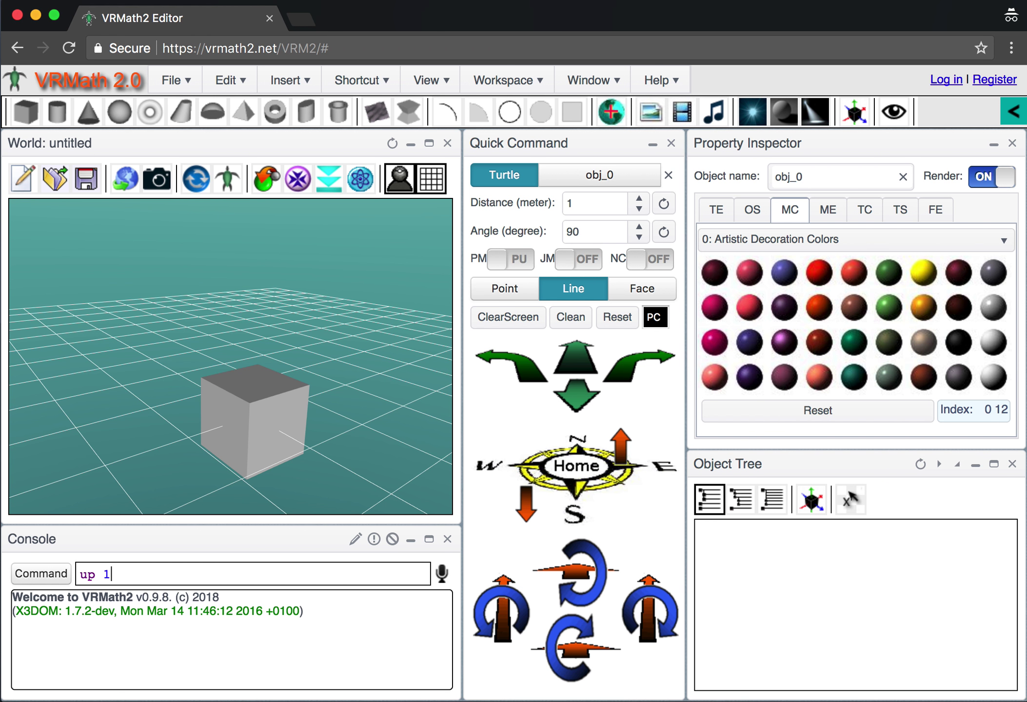
pyautogui.press('Return')
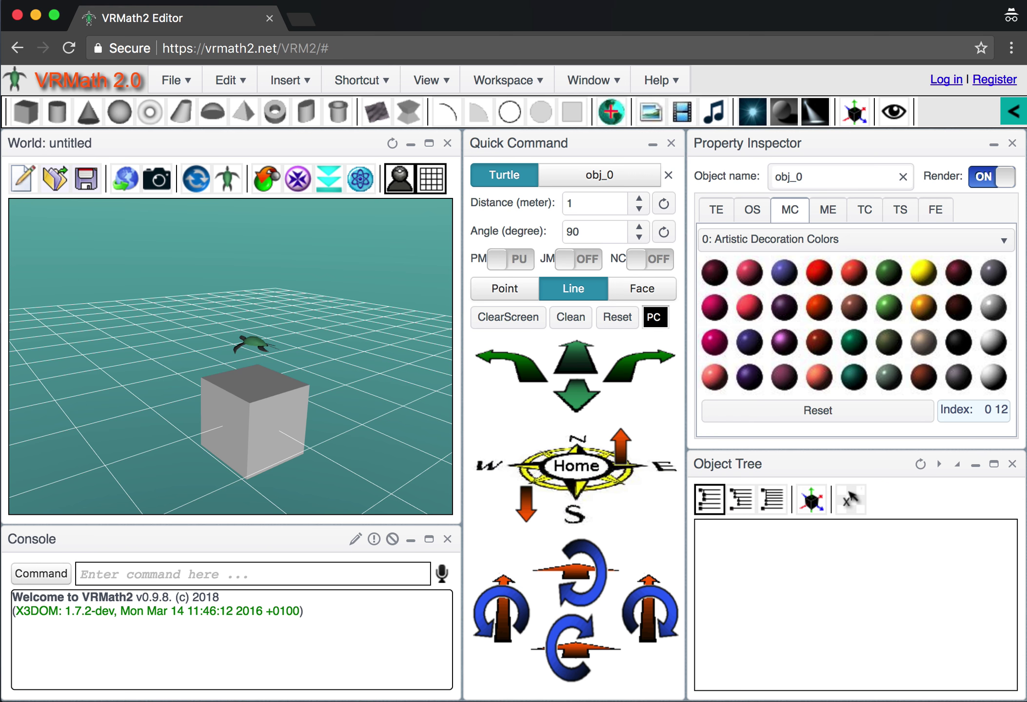
pyautogui.write('can')
pyautogui.press('Return')
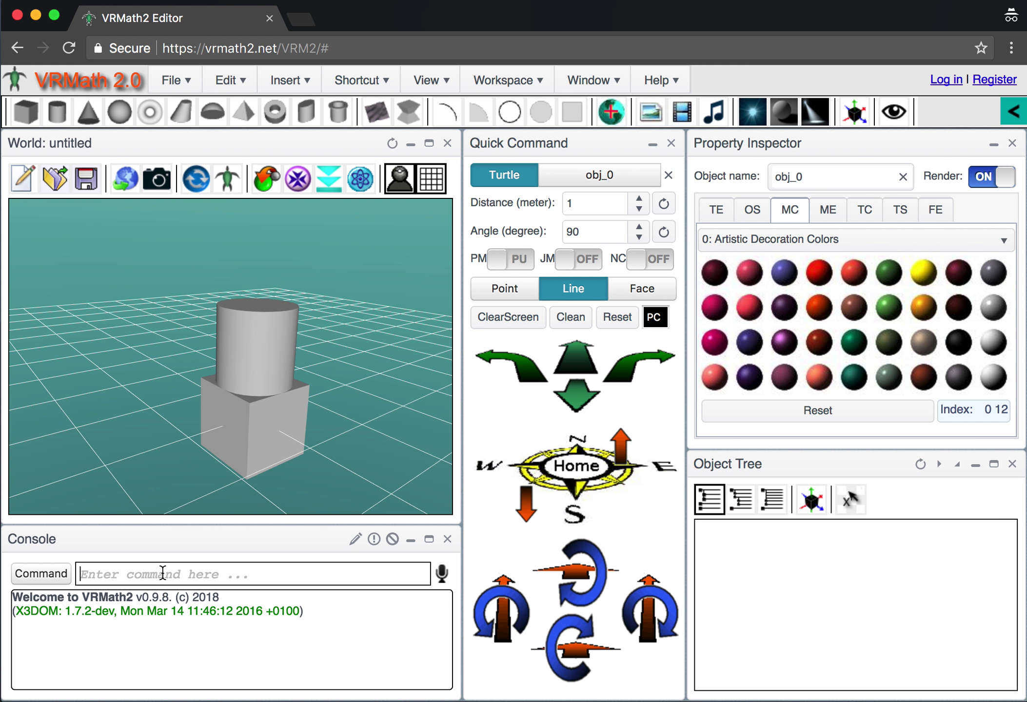
# - Run the console commands "up 1" and "cone" to place a cone on top of the cylinder
pyautogui.write('up 1')
pyautogui.press('Return')
pyautogui.write('cone')
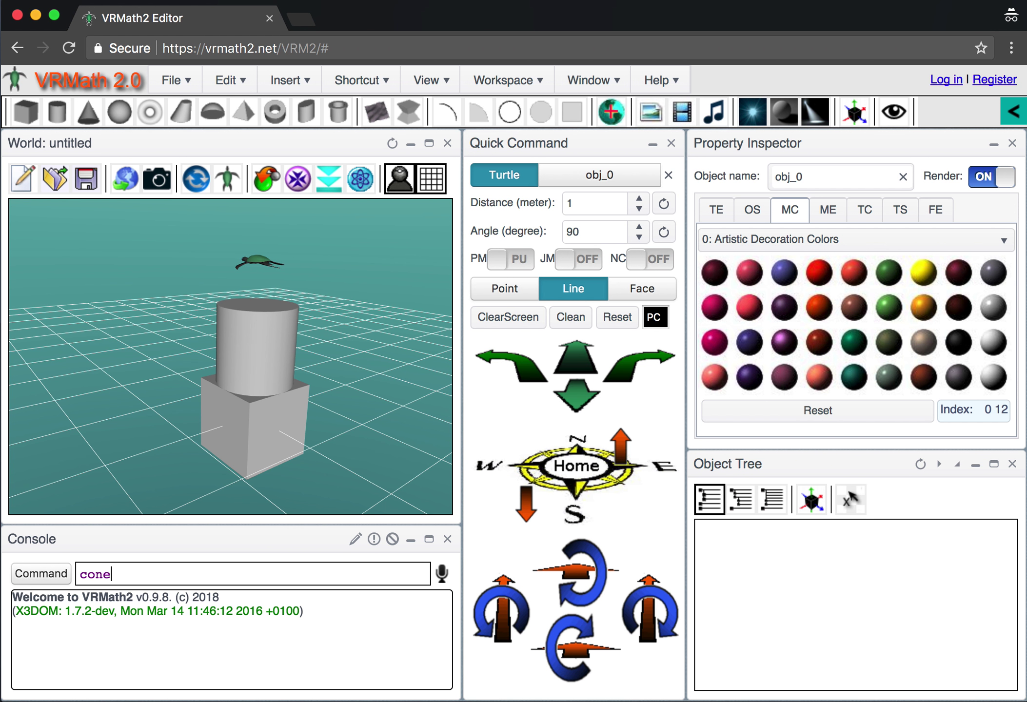
pyautogui.press('Return')
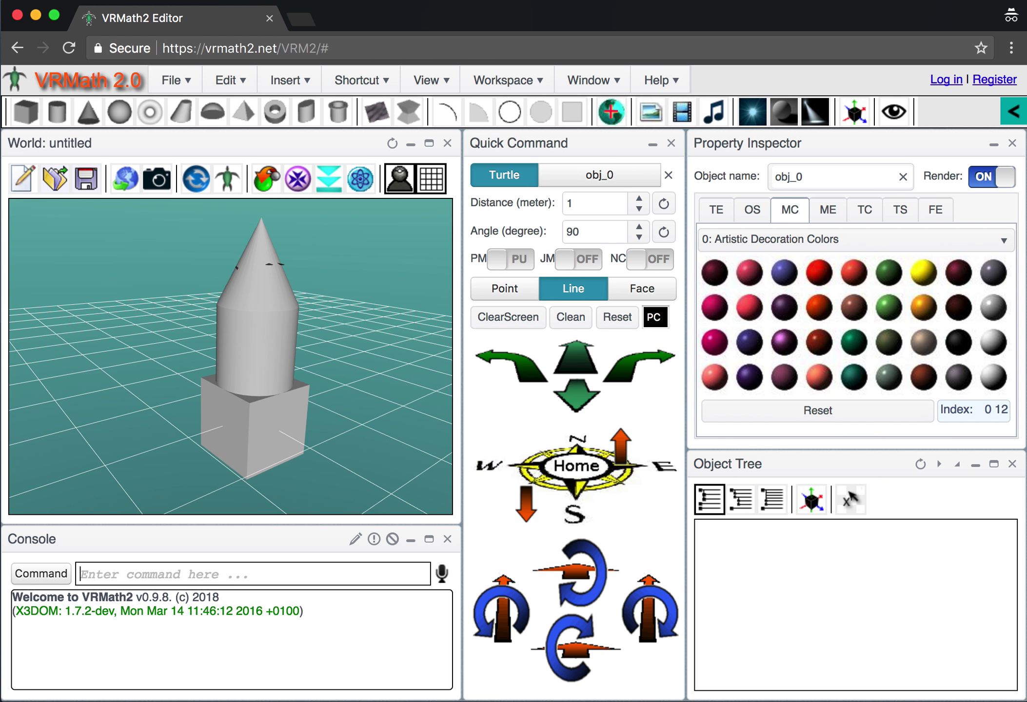
# - Run the console commands "up 1" and "ball" to place a ball above the cone, with the whole stack in view
pyautogui.write('up')
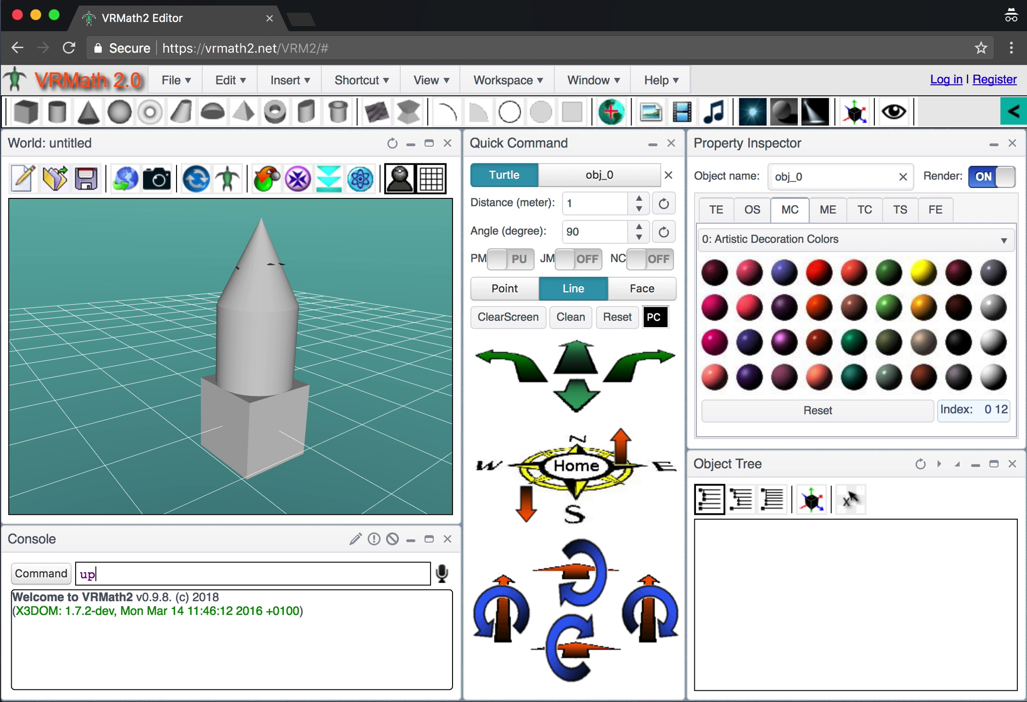
pyautogui.press('Return')
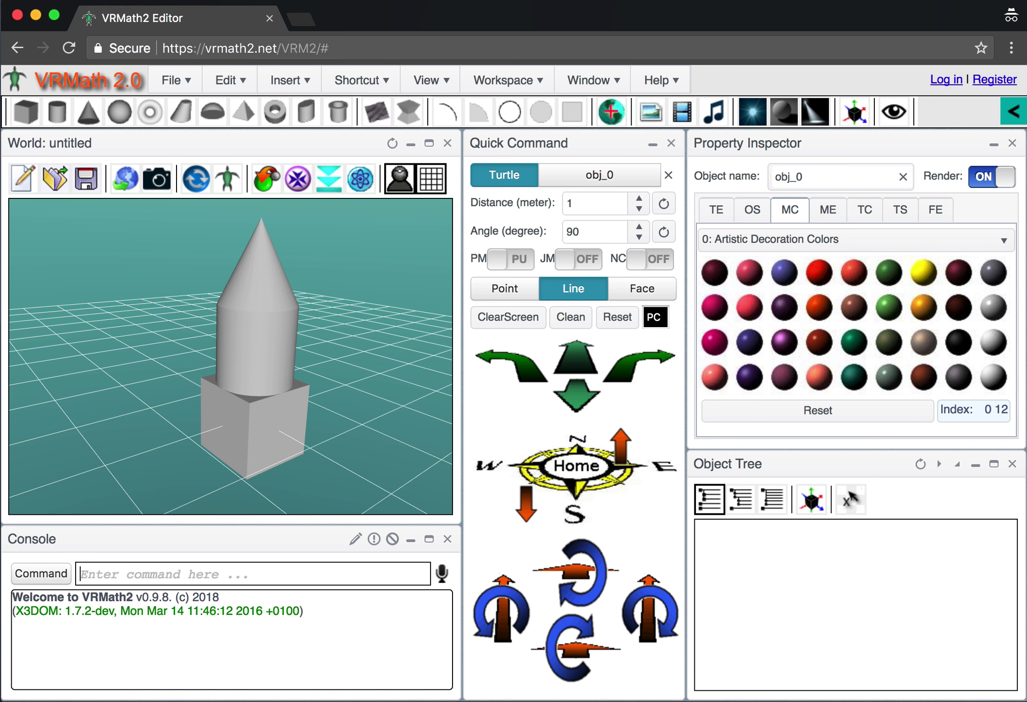
pyautogui.write('ball')
pyautogui.press('Return')
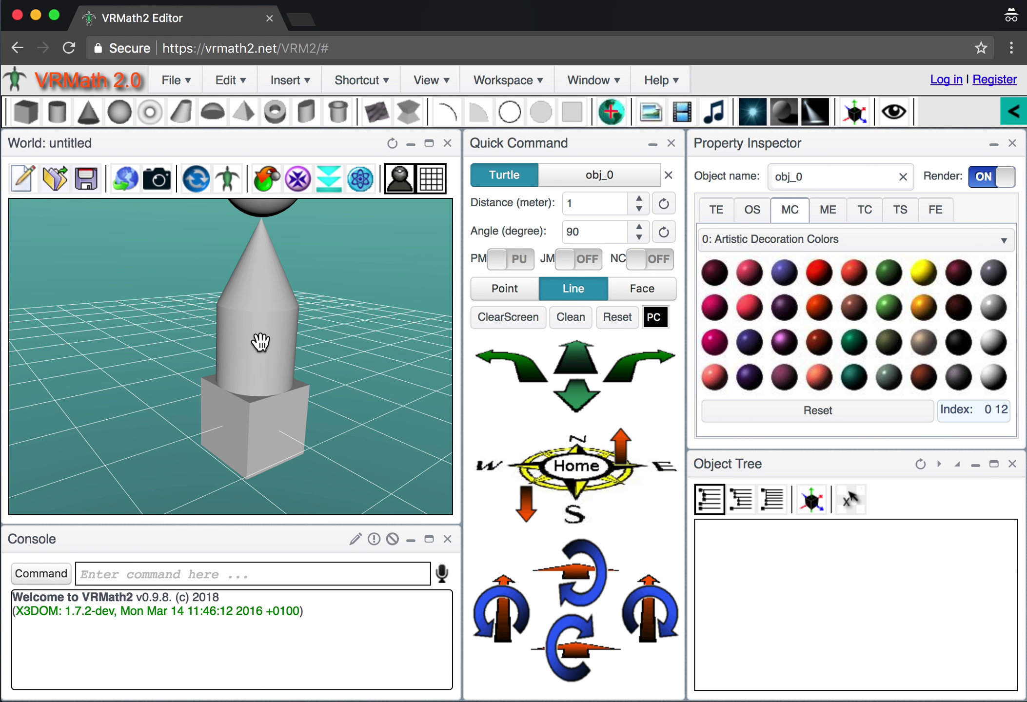
pyautogui.scroll(-10, 259, 341)
pyautogui.scroll(3, 261, 342)
pyautogui.moveTo(260, 341); pyautogui.dragTo(253, 338)
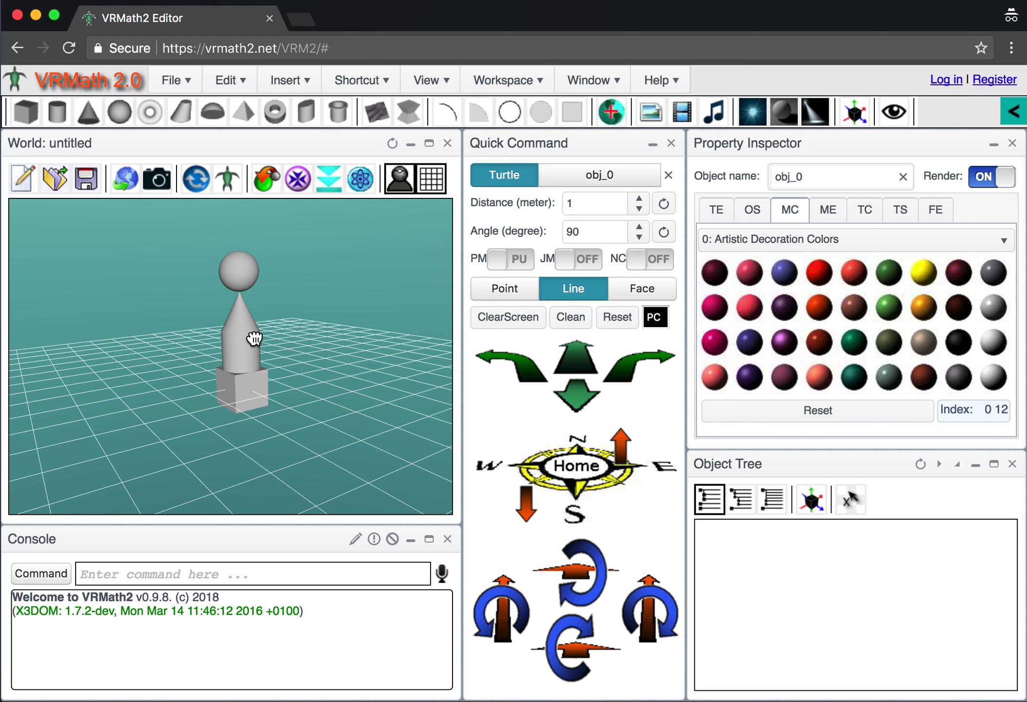
# - Open the Logo Editor and start a program with the line "clean home reset", followed by a blank line
pyautogui.click(254, 338)
pyautogui.click(355, 539)
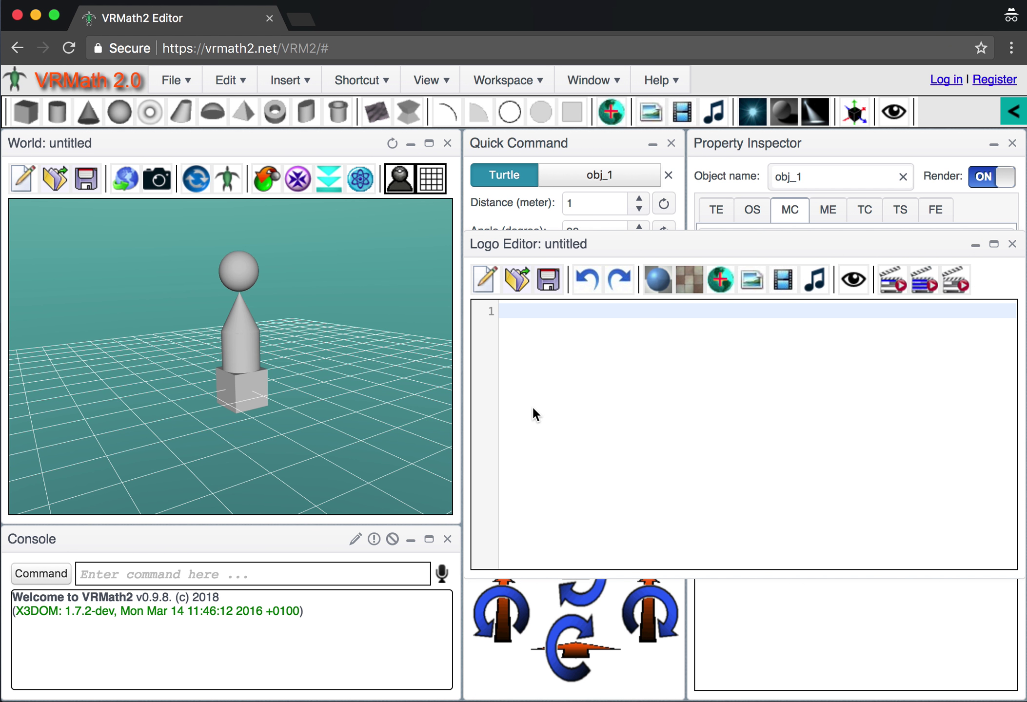
pyautogui.write('clean home reset')
pyautogui.press('Return')
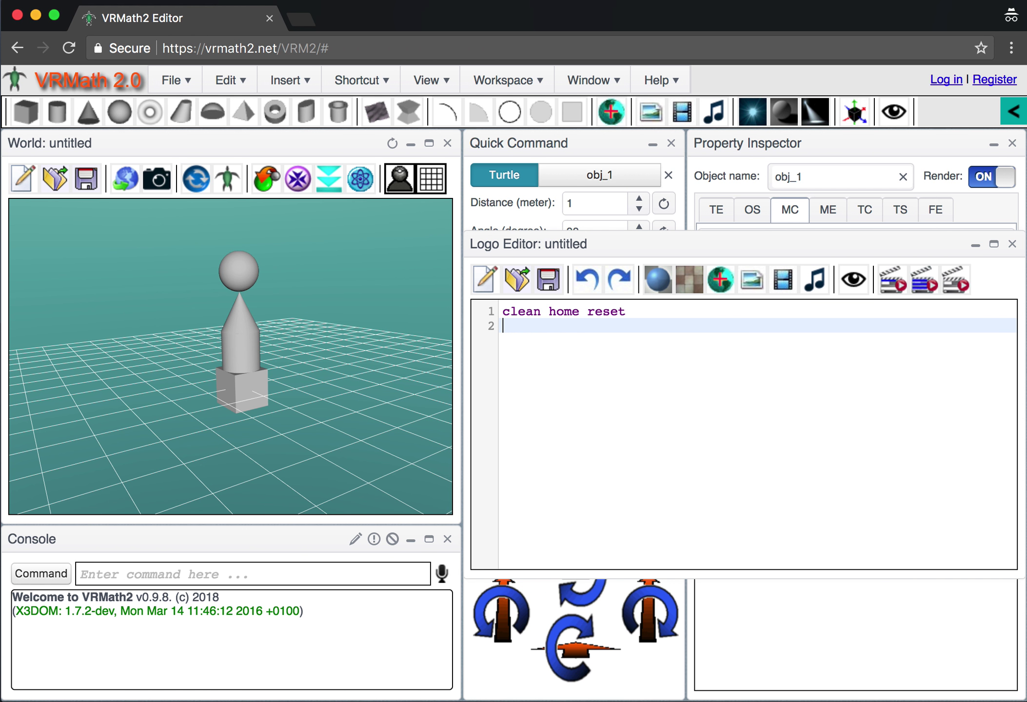
pyautogui.press('Return')
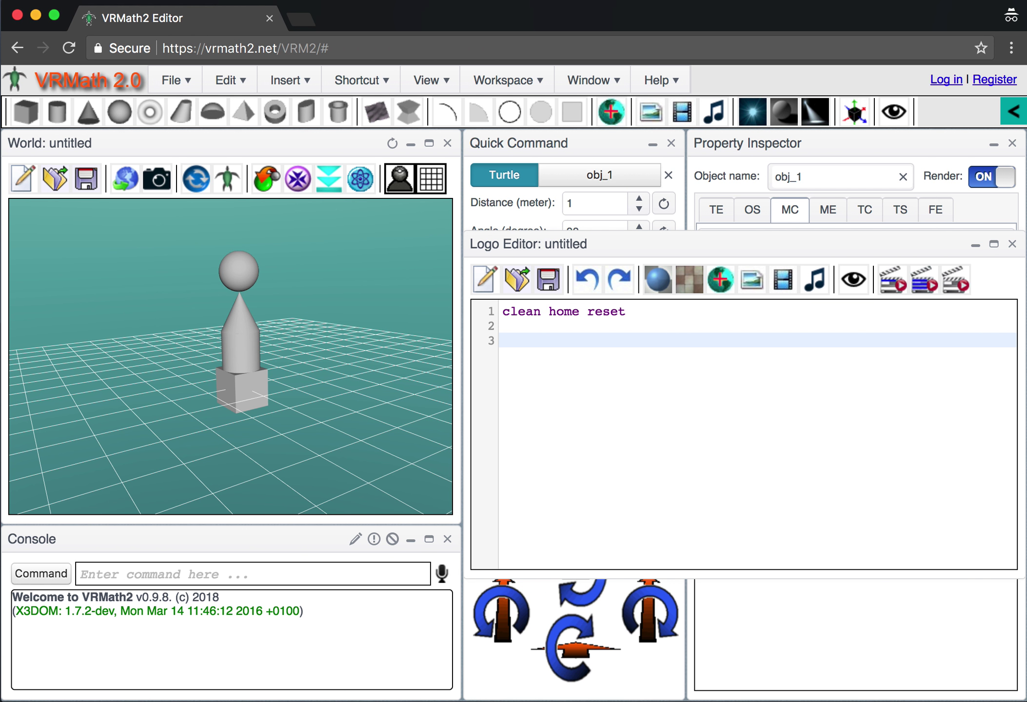
# - Add the program lines box, can, cone and ball, with "up 1" between each pair, and run the program
pyautogui.write('box')
pyautogui.press('Return')
pyautogui.write('up 1')
pyautogui.press('Return')
pyautogui.write('can')
pyautogui.press('Return')
pyautogui.write('up 1')
pyautogui.press('Return')
pyautogui.write('cone')
pyautogui.press('Return')
pyautogui.write('up 1')
pyautogui.press('Return')
pyautogui.write('ball')
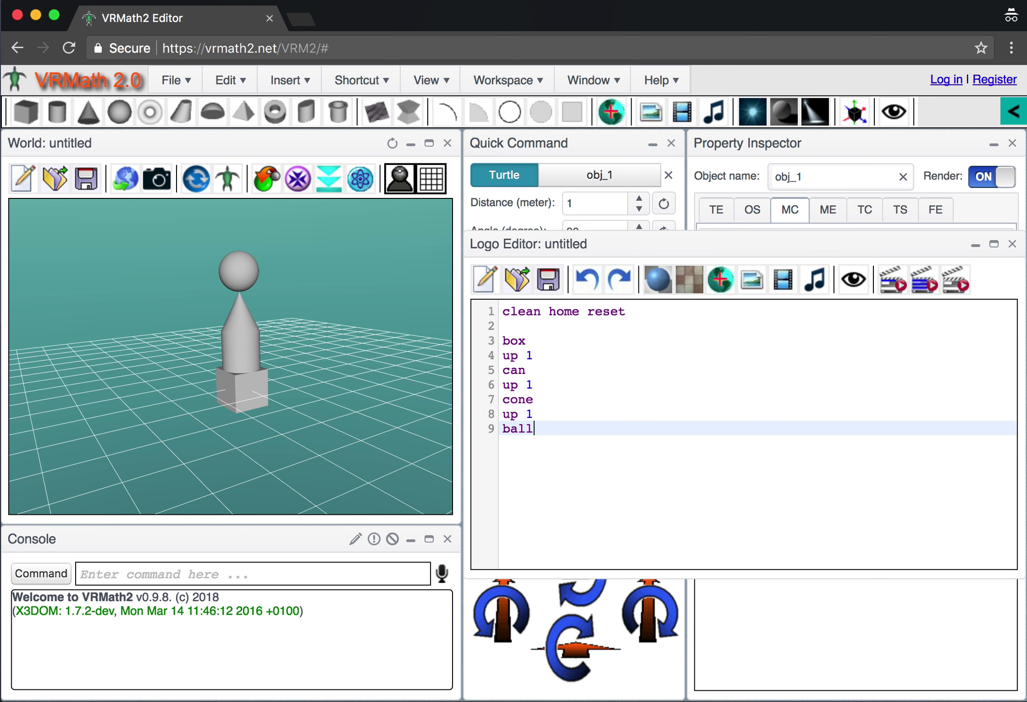
pyautogui.click(958, 281)
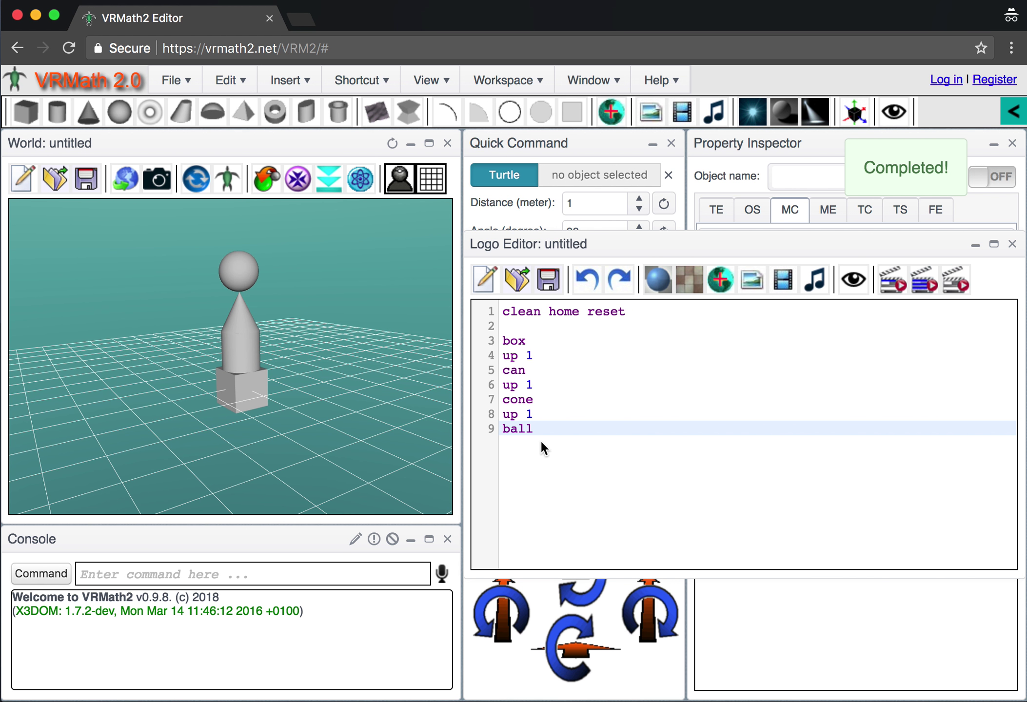
# - Append the line "up 1" to the program and rerun it to raise the turtle above the ball
pyautogui.press('Return')
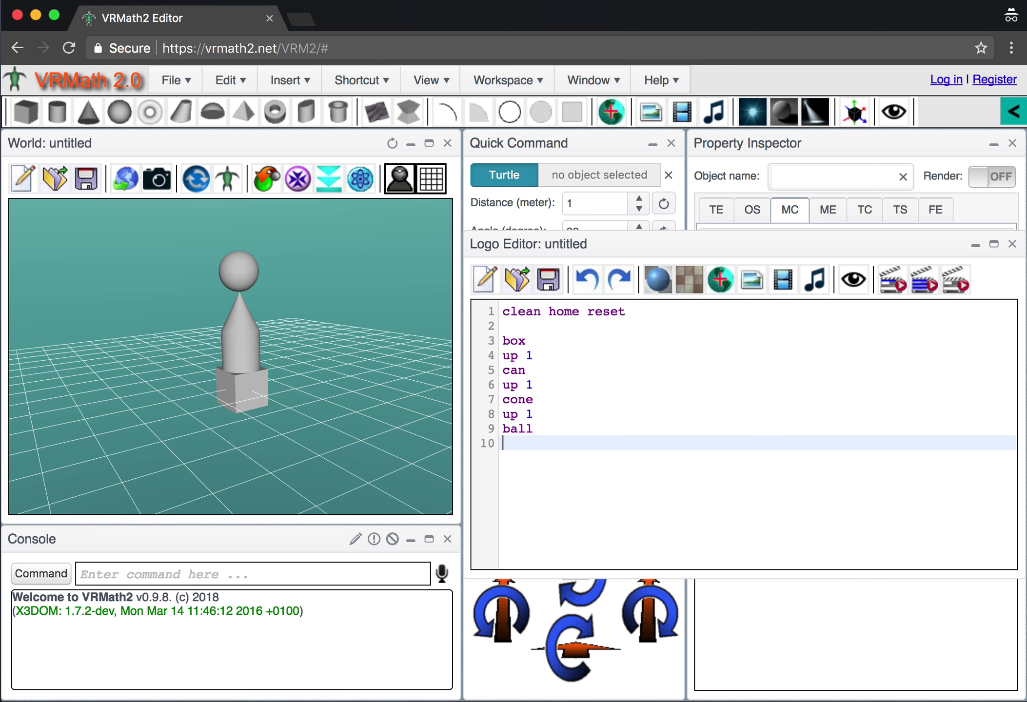
pyautogui.write('up 1')
pyautogui.press('Return')
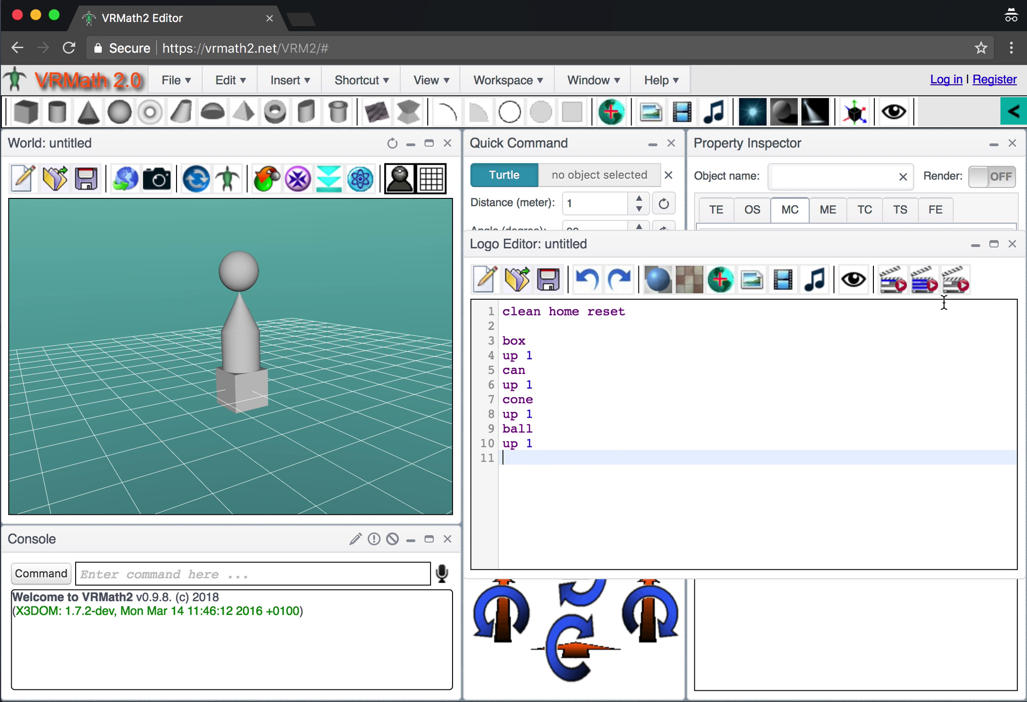
pyautogui.click(955, 280)
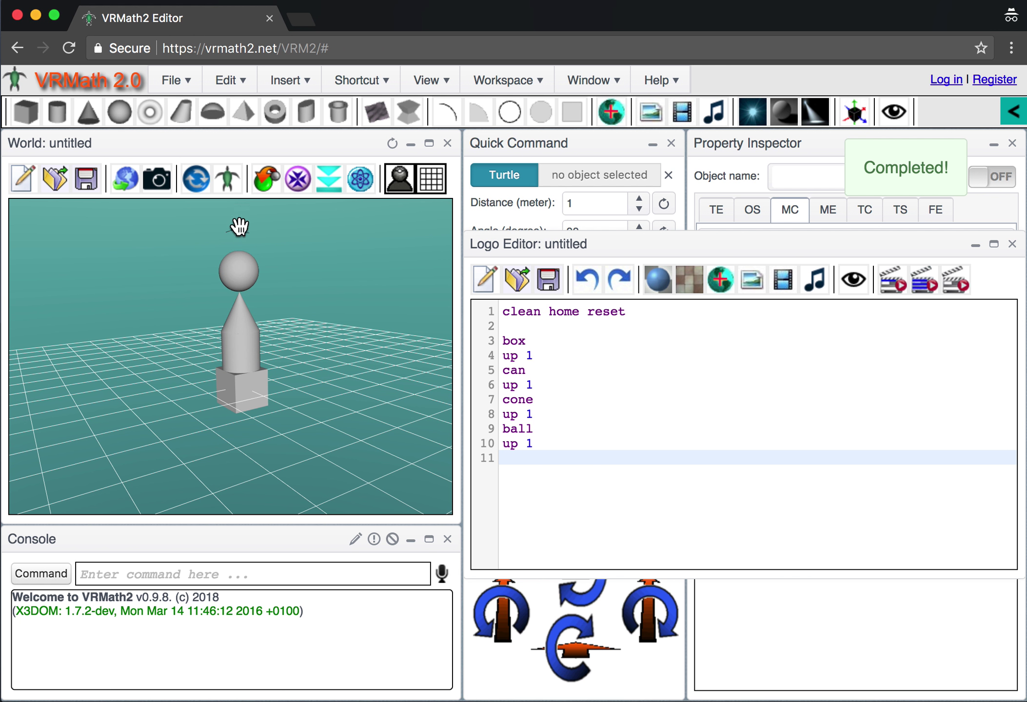
# - Hide the reference grid in the world
pyautogui.moveTo(280, 298); pyautogui.dragTo(284, 300)
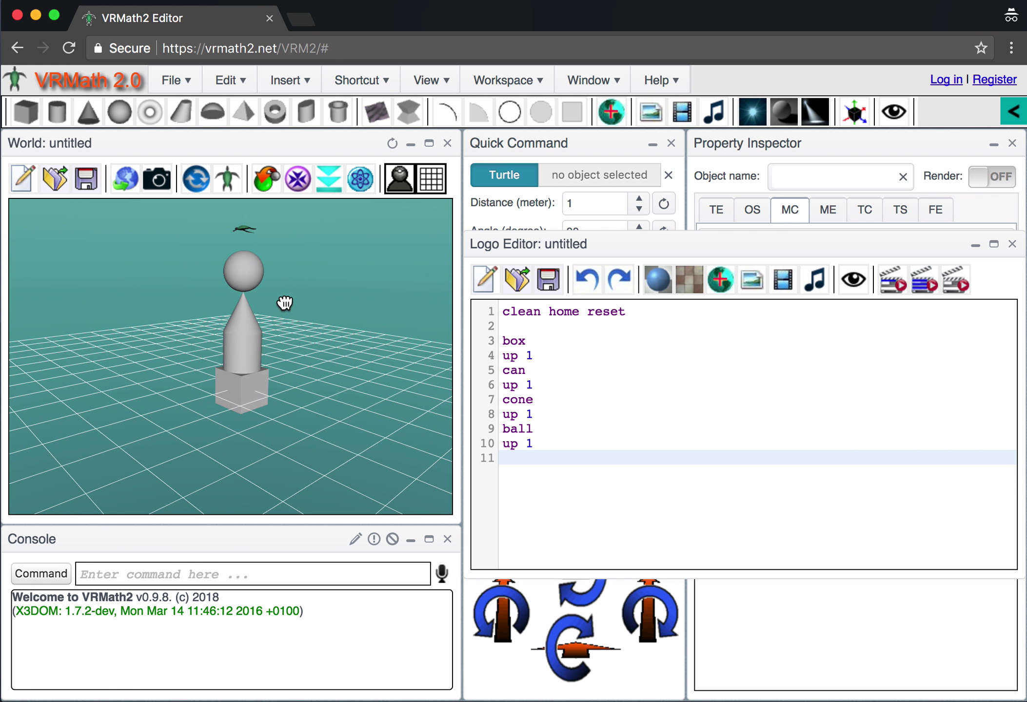
pyautogui.click(432, 179)
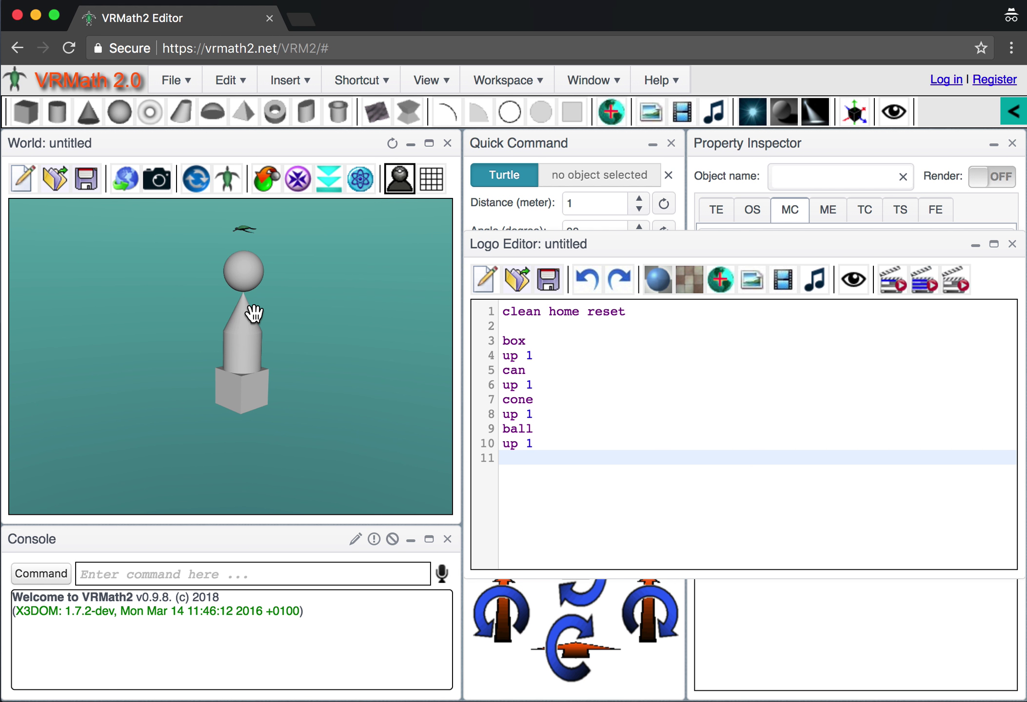
pyautogui.click(298, 181)
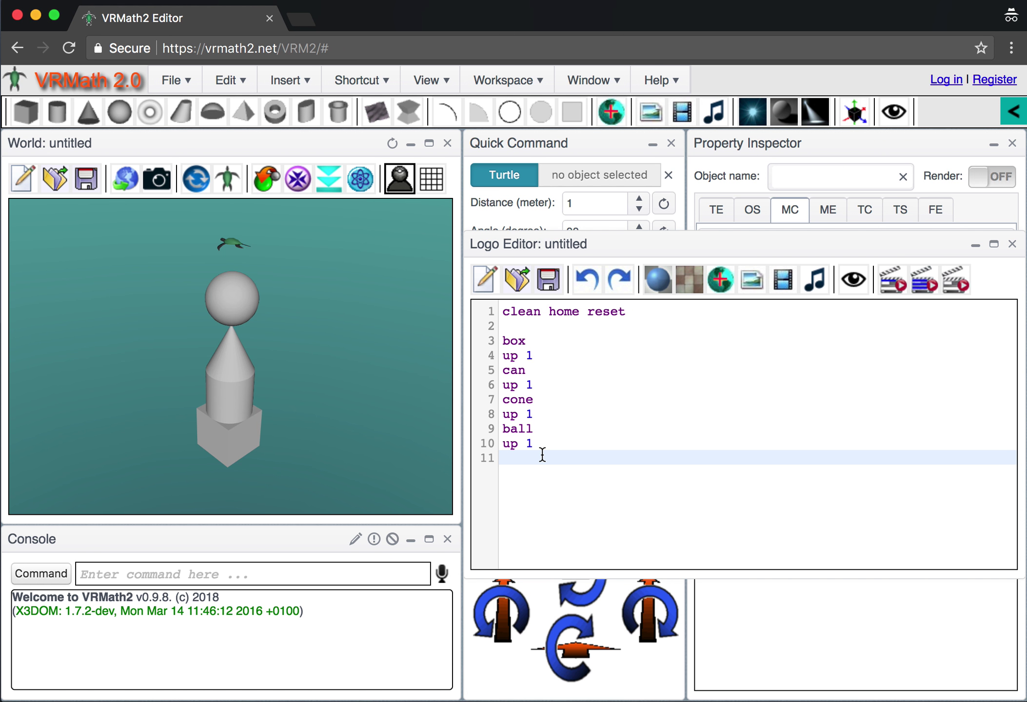
# - Append the line "torus" to the program, run it, and close the Logo Editor
pyautogui.write('torus')
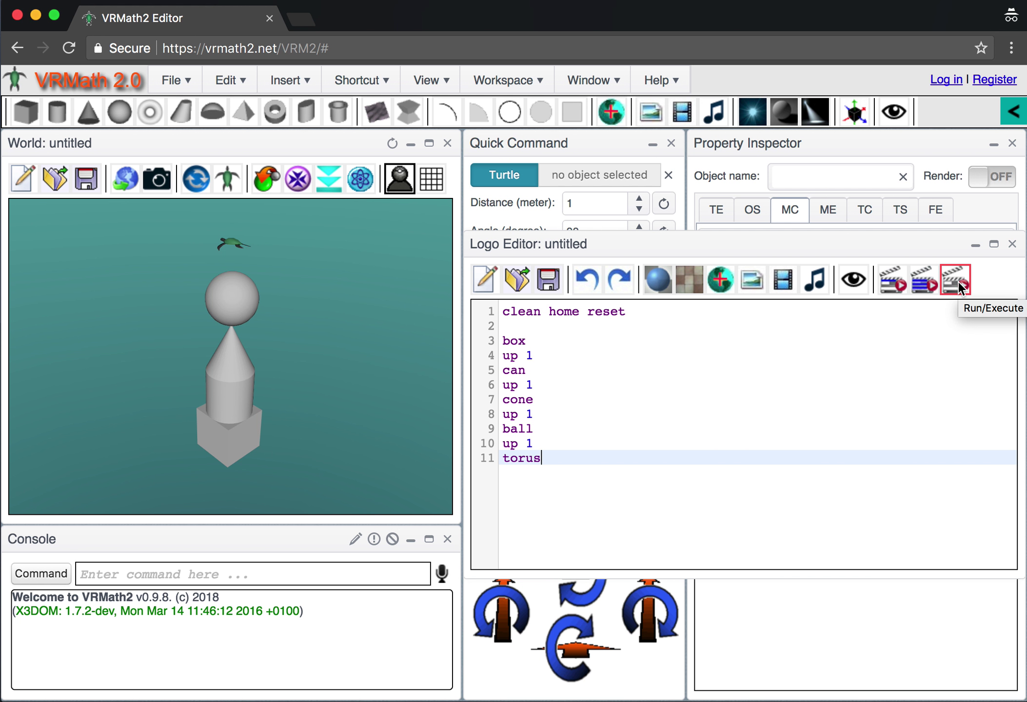
pyautogui.moveTo(360, 363)
pyautogui.mouseDown()
pyautogui.moveTo(348, 342)
pyautogui.moveTo(360, 346)
pyautogui.mouseUp()
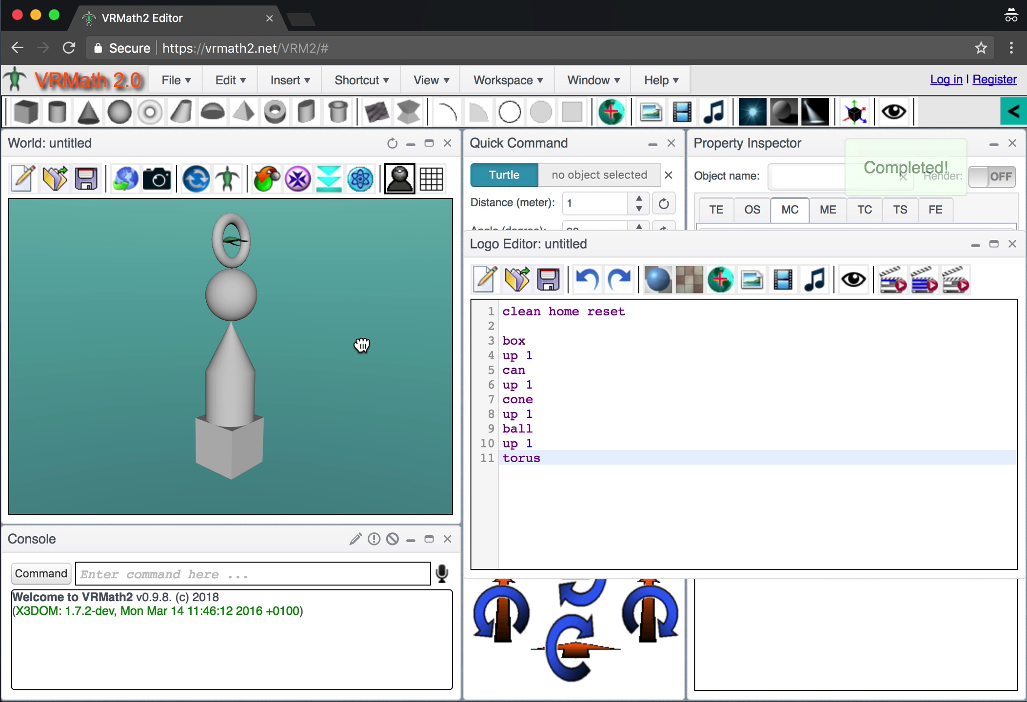
pyautogui.click(1012, 244)
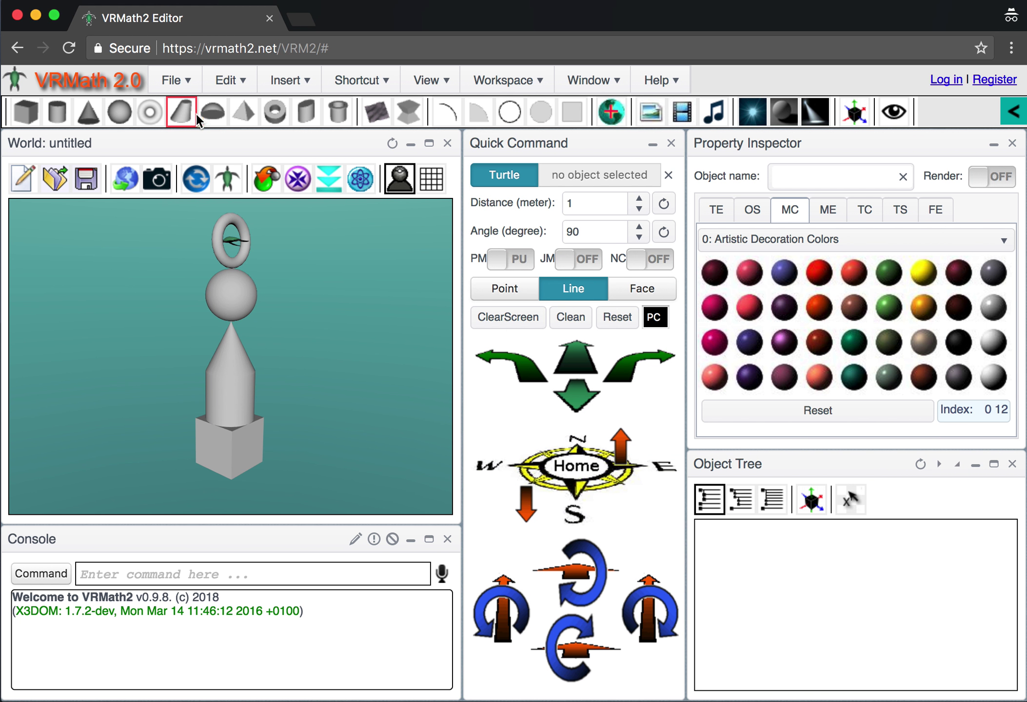
# - Colour the ball dark green (index 0 20) and the cone dark red (index 0 14) from Artistic Decoration Colors
pyautogui.click(227, 296)
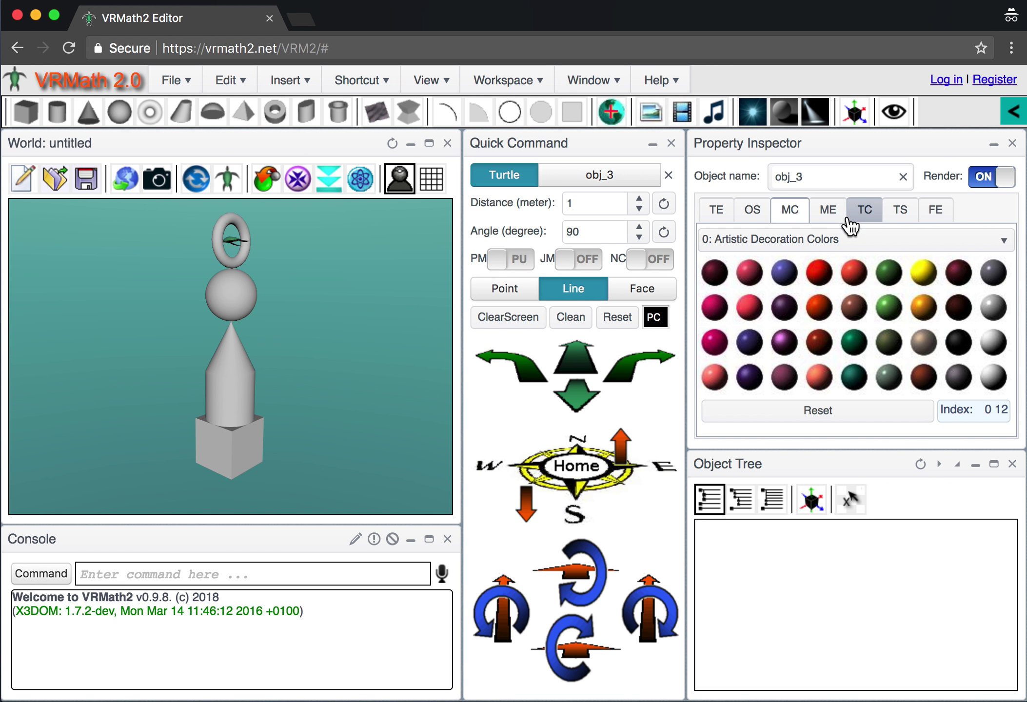
pyautogui.click(888, 272)
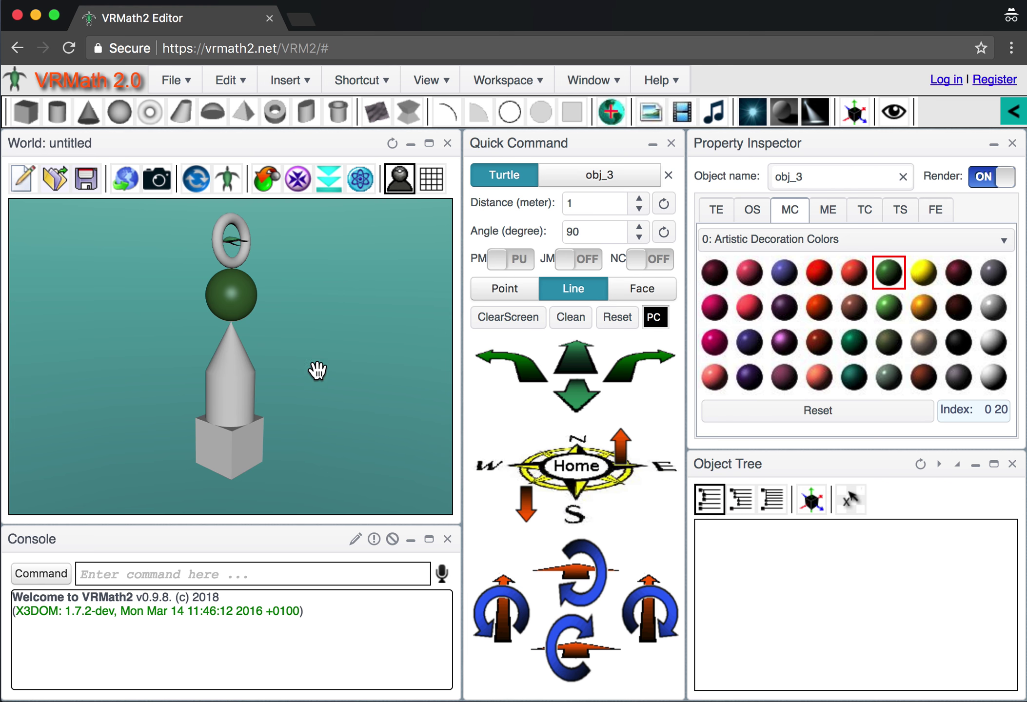
pyautogui.click(218, 372)
pyautogui.click(805, 346)
# - Colour the cylinder greyish brown (index 0 26) and the box yellow (index 0 24)
pyautogui.click(228, 402)
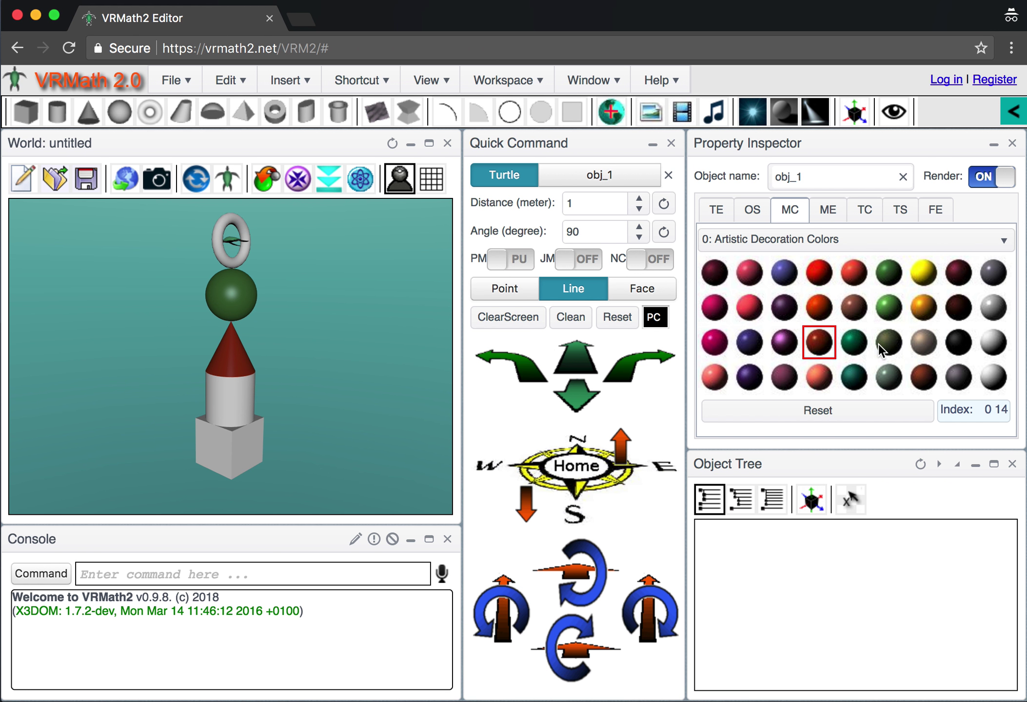
pyautogui.click(917, 330)
pyautogui.click(229, 454)
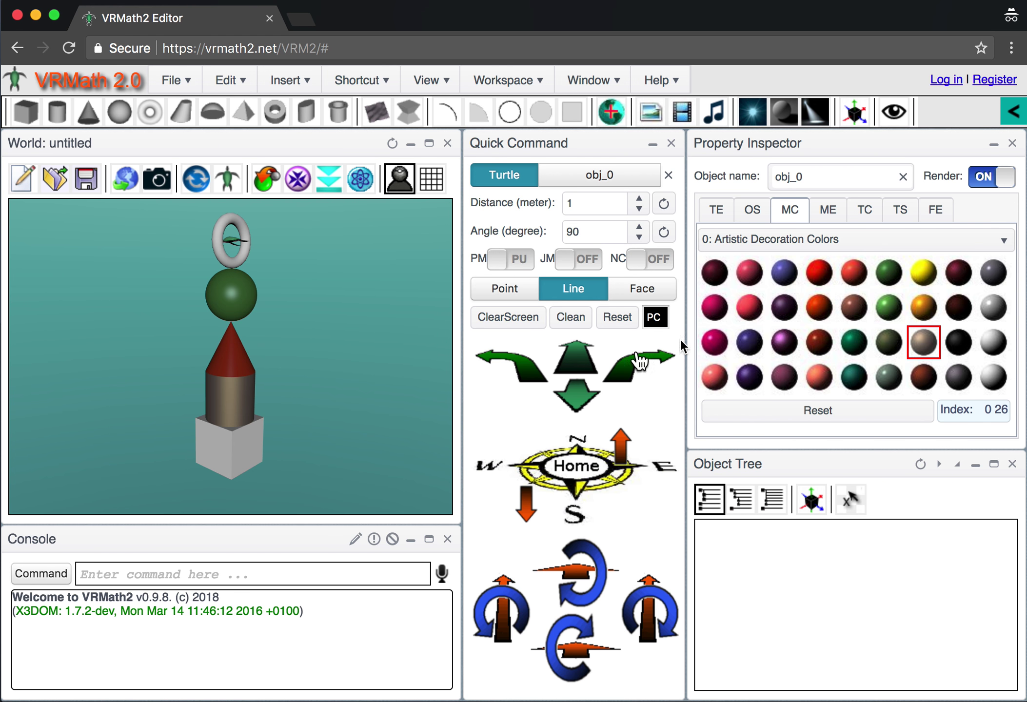
pyautogui.click(914, 276)
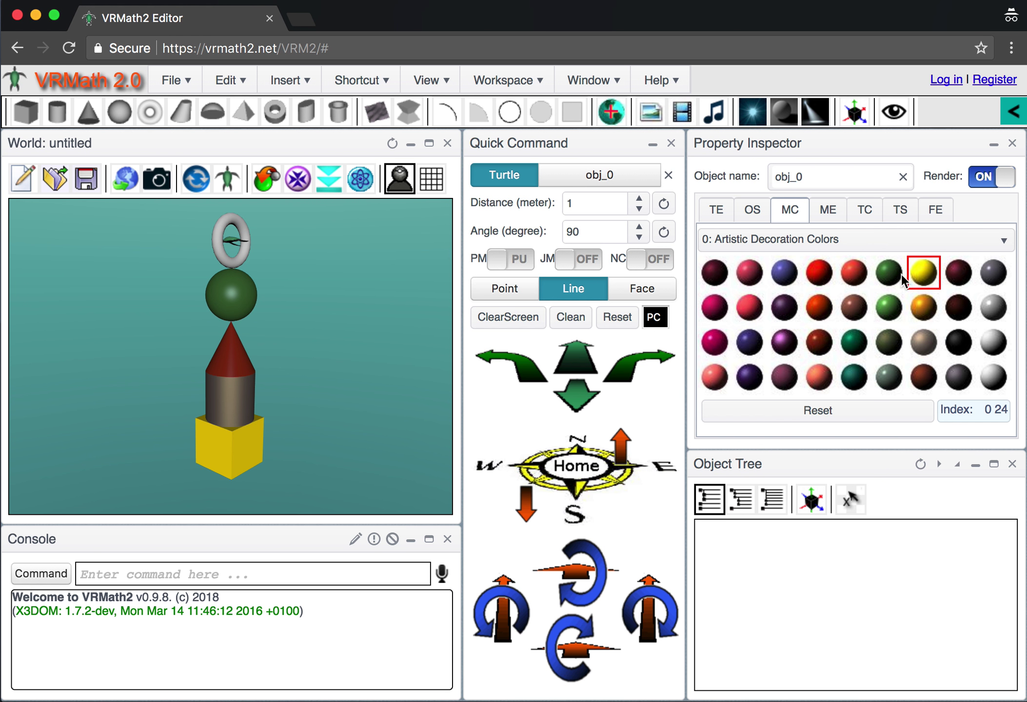
# - Colour the torus at the top of the stack green (index 0 21)
pyautogui.click(223, 251)
pyautogui.click(888, 307)
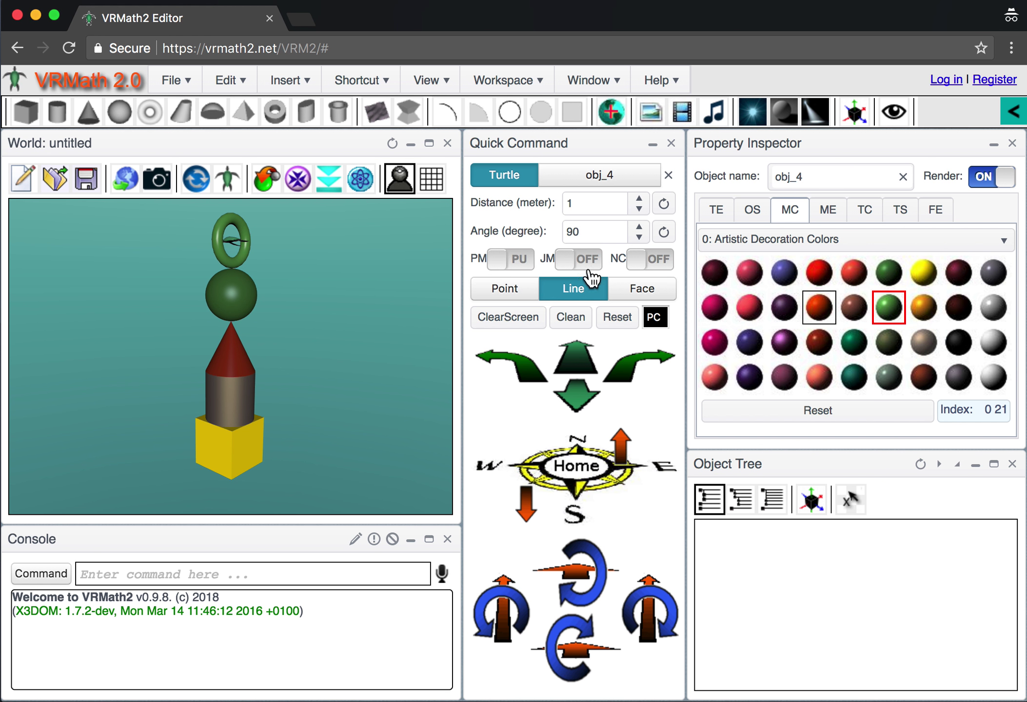
pyautogui.scroll(5, 301, 402)
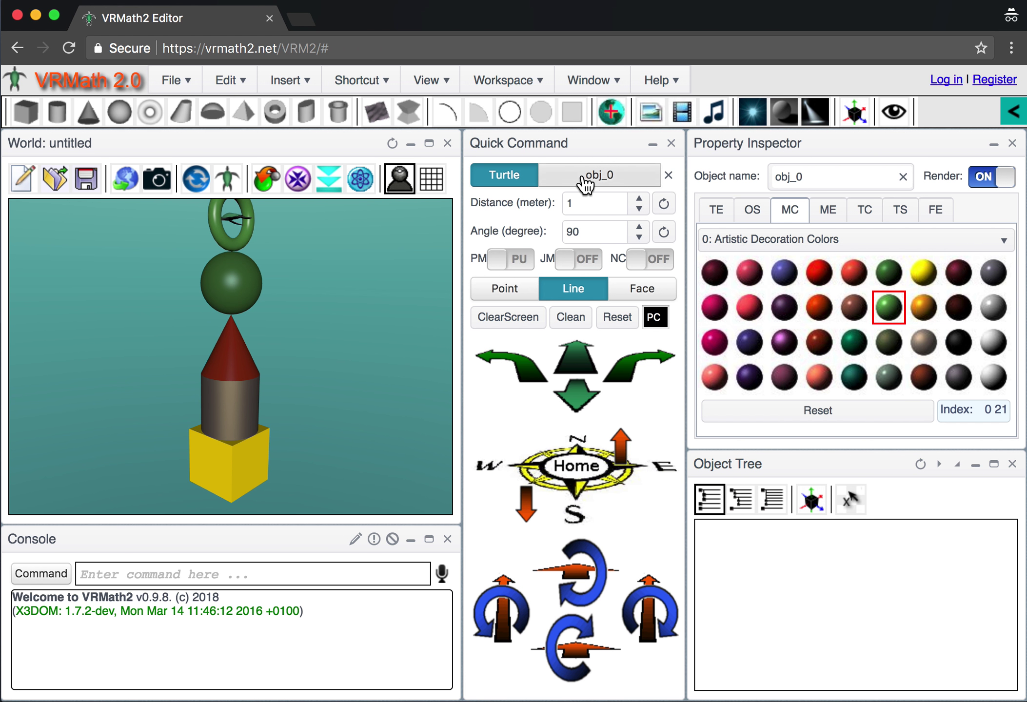
# - Set the yellow box's size to 1 1 2 and update the shape
pyautogui.click(756, 213)
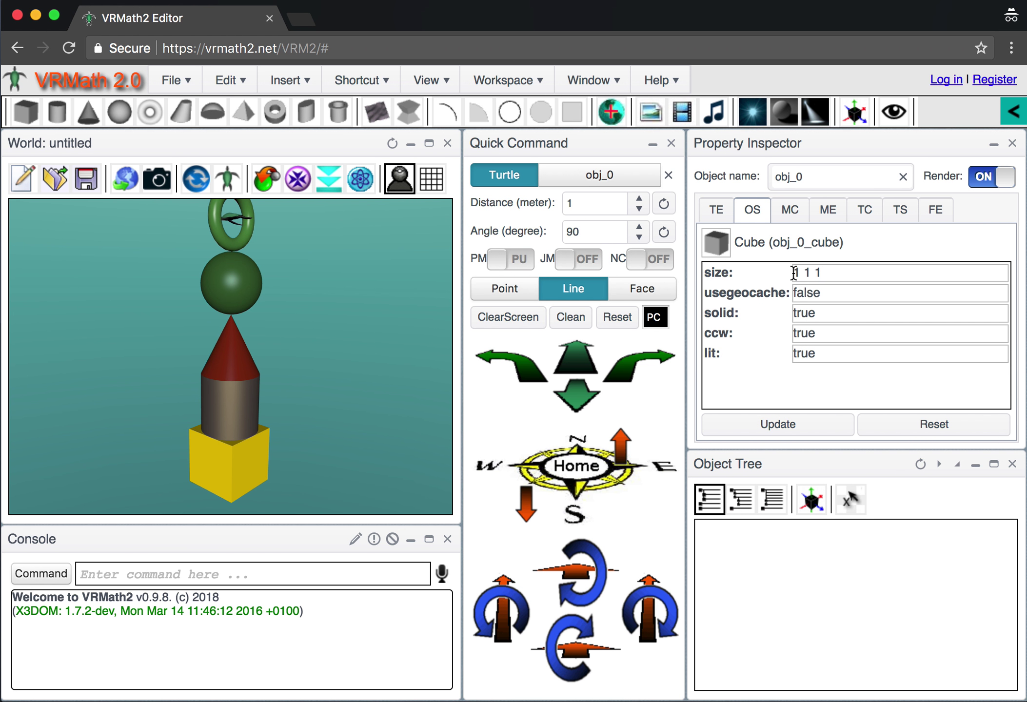
pyautogui.click(832, 268)
pyautogui.press('BackSpace')
pyautogui.write('2')
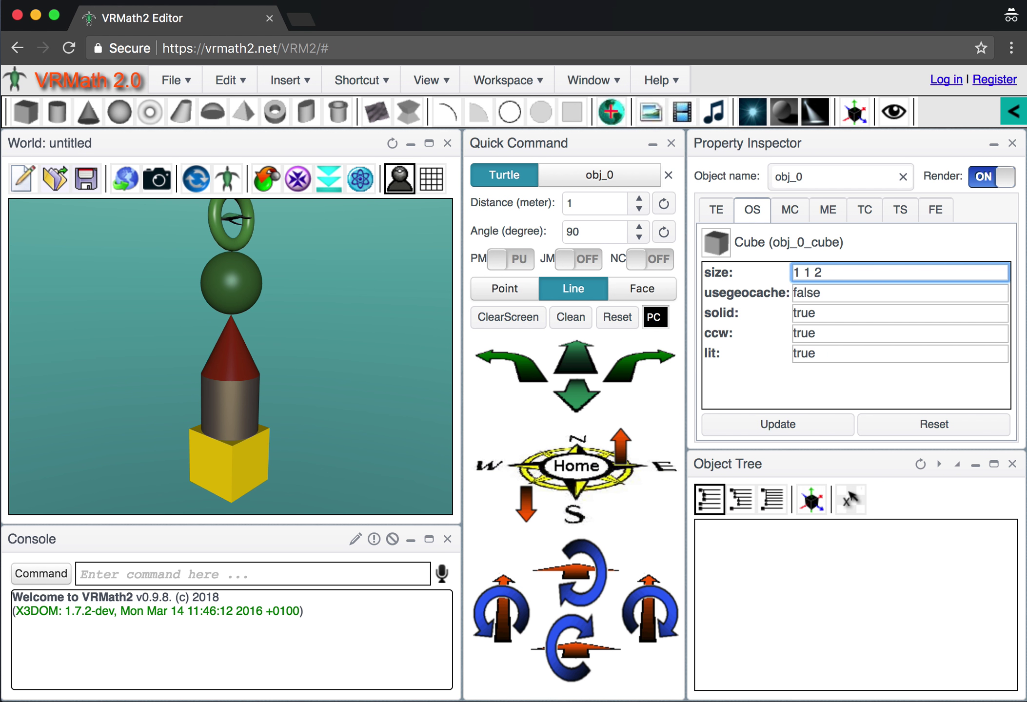
pyautogui.click(780, 426)
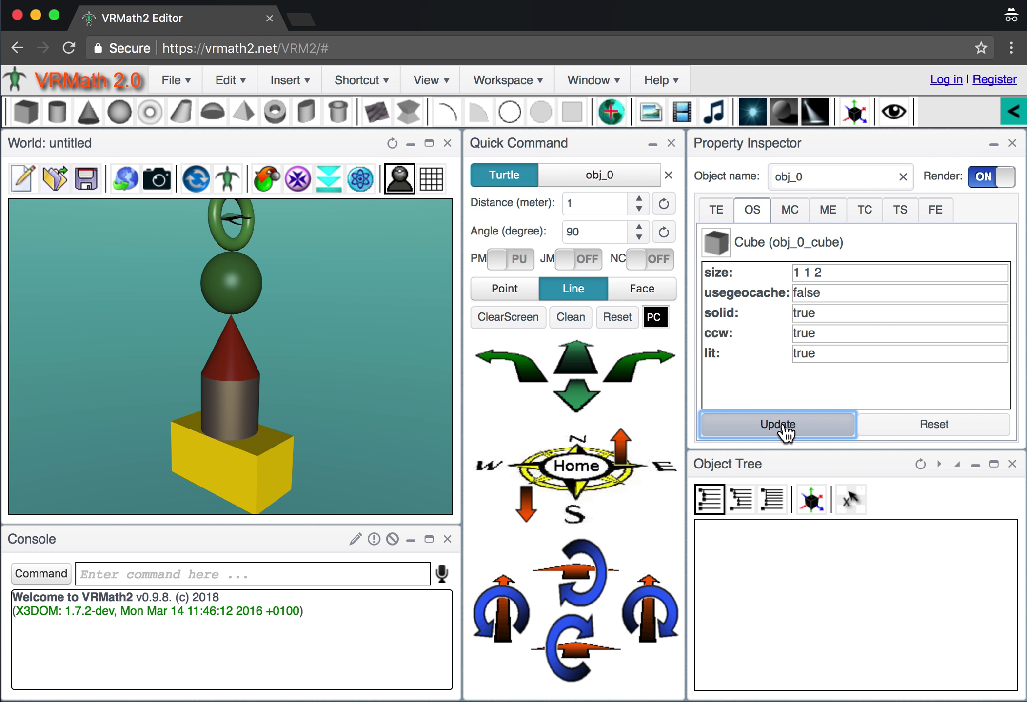
pyautogui.moveTo(307, 472); pyautogui.dragTo(283, 469)
# - Reopen the Logo Editor to review the stack program, and close it again
pyautogui.click(856, 271)
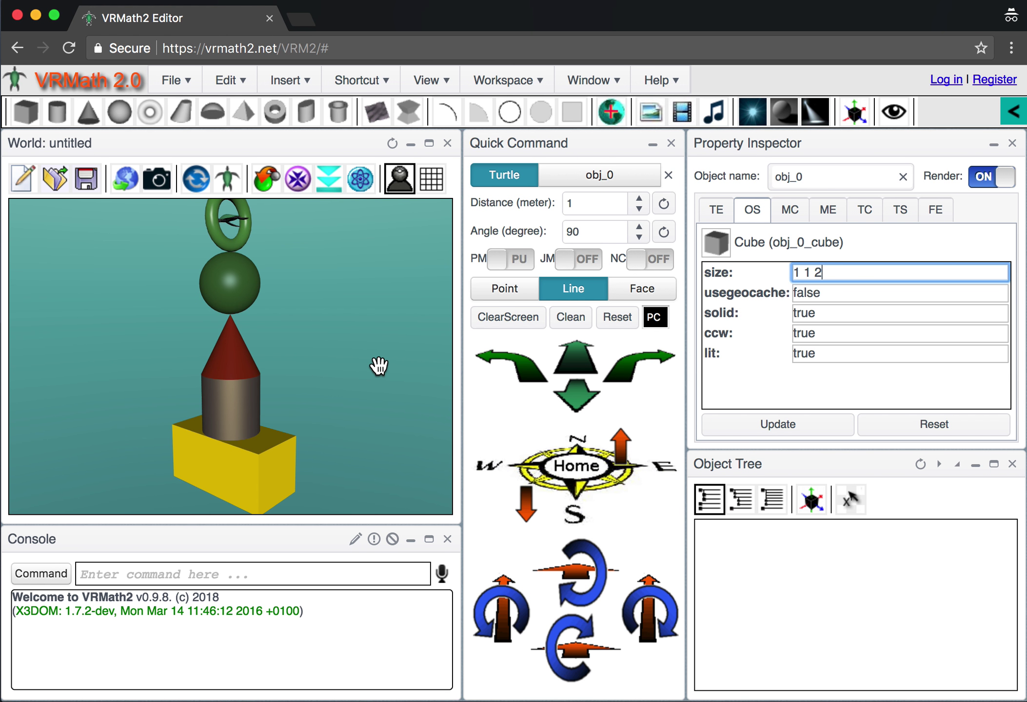
pyautogui.click(355, 538)
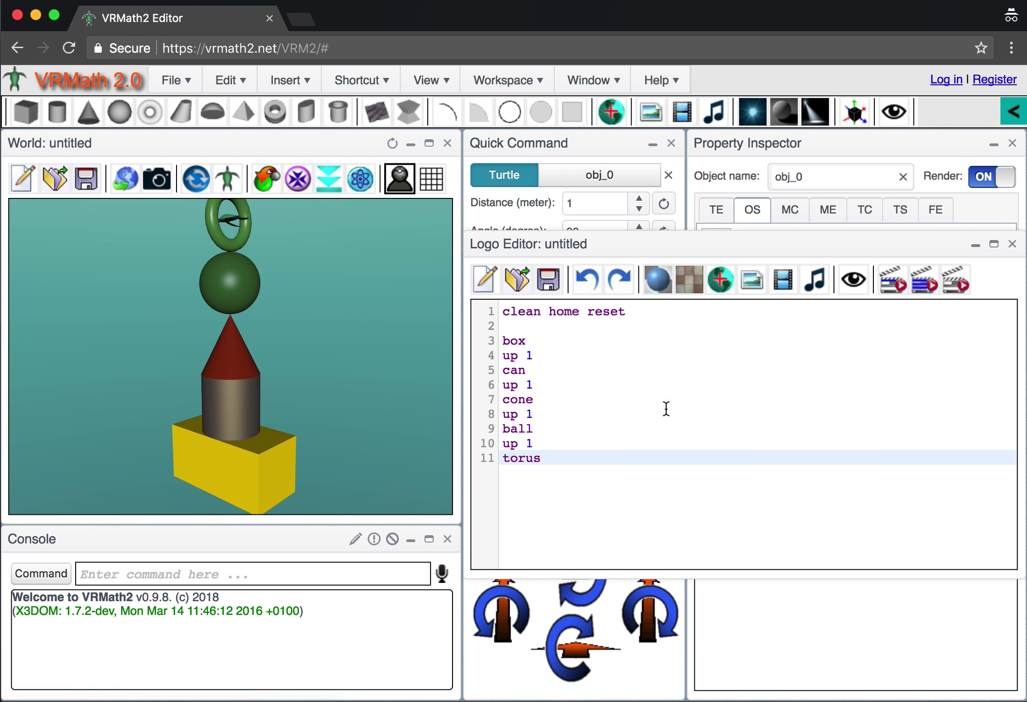
pyautogui.click(1011, 244)
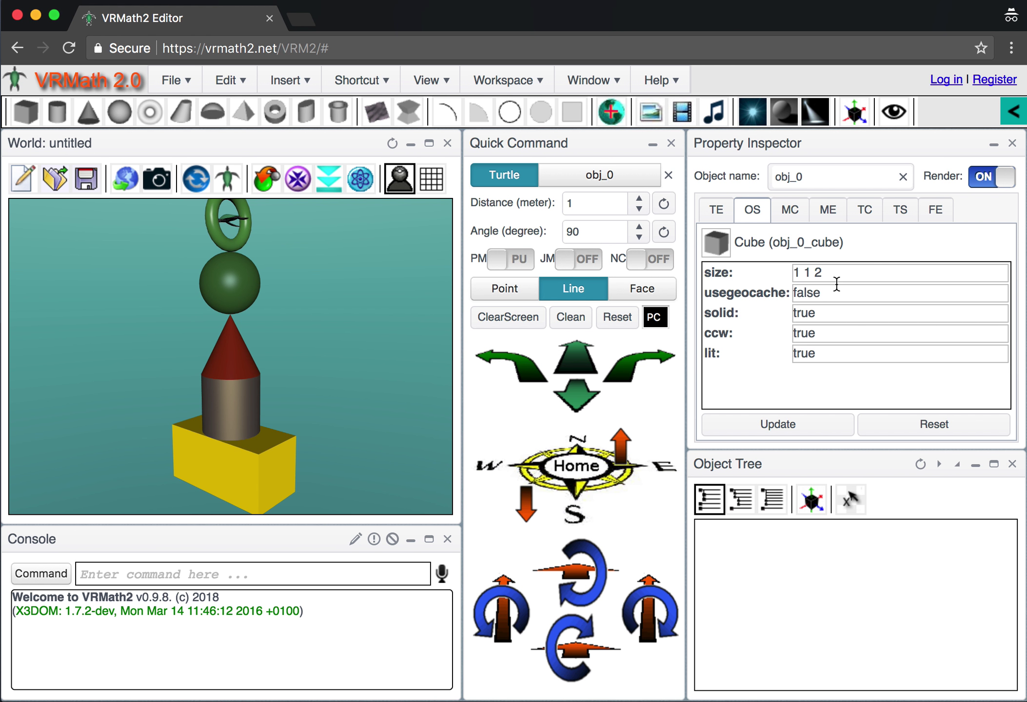
# - Set the height of the greyish-brown cylinder to 0.8 and update the shape
pyautogui.moveTo(275, 447)
pyautogui.mouseDown()
pyautogui.moveTo(288, 451)
pyautogui.moveTo(273, 451)
pyautogui.mouseUp()
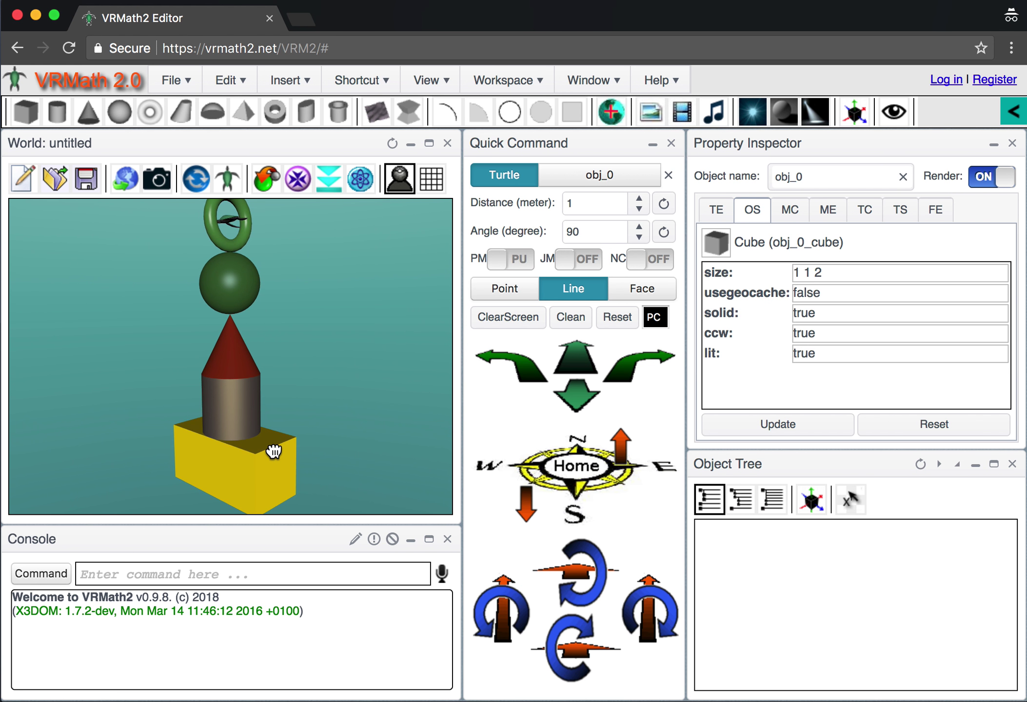
pyautogui.click(235, 406)
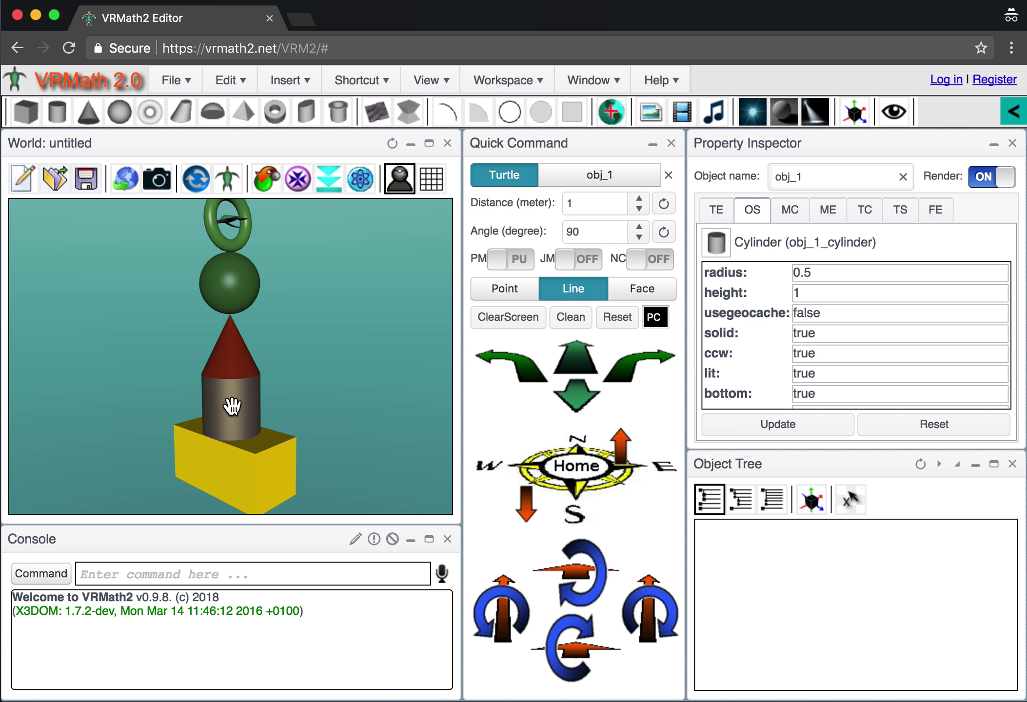
pyautogui.click(821, 269)
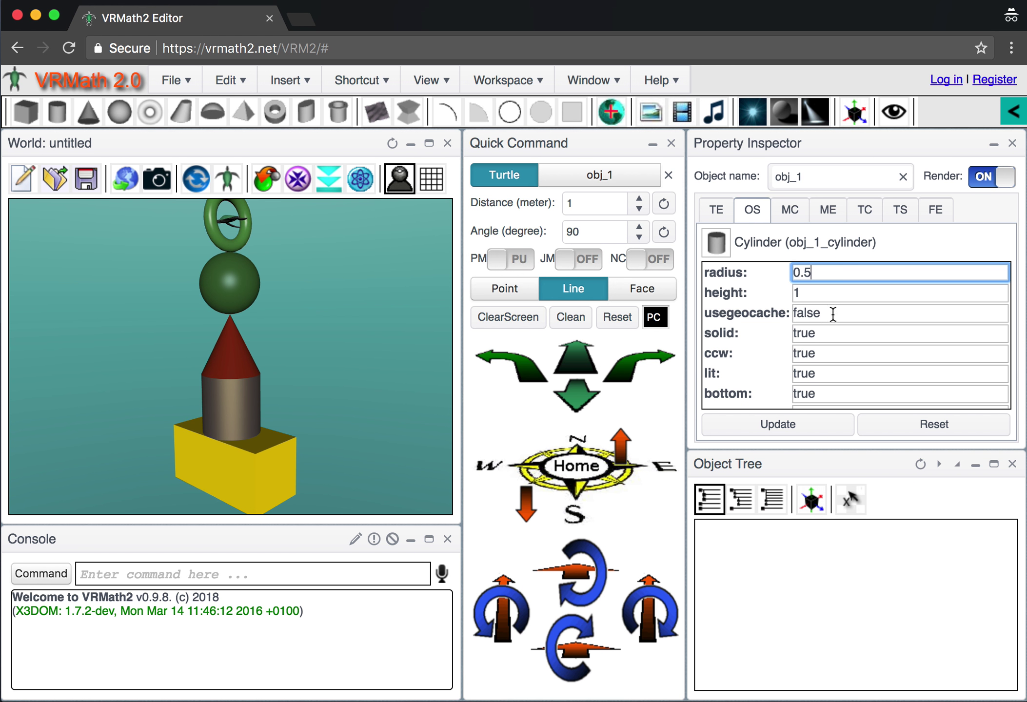
pyautogui.scroll(-1, 824, 312)
pyautogui.click(810, 282)
pyautogui.press('BackSpace')
pyautogui.write('0.8')
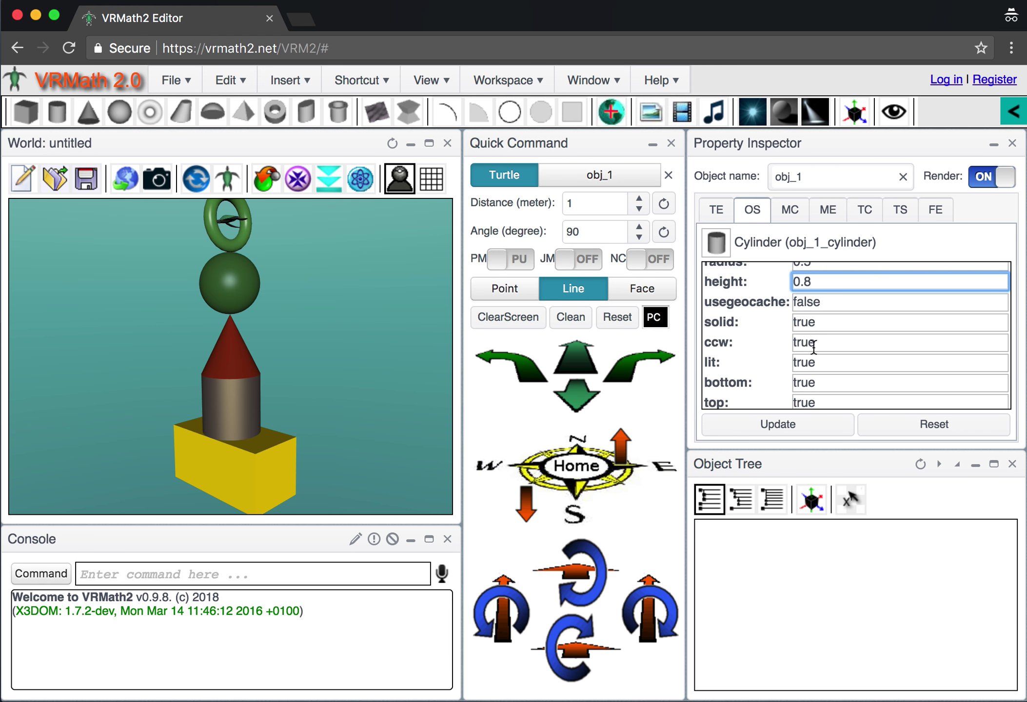
pyautogui.click(777, 425)
pyautogui.moveTo(252, 419); pyautogui.dragTo(219, 398)
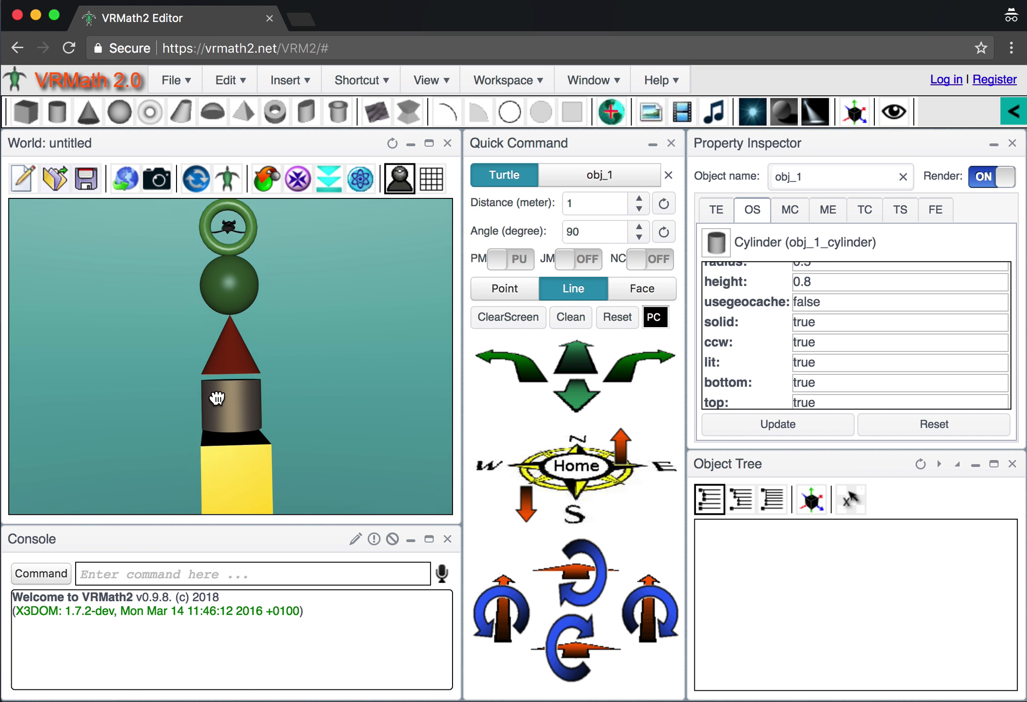
# - Set the cylinder's radius to 0.3 and its height to 1, and update the shape
pyautogui.scroll(1, 871, 300)
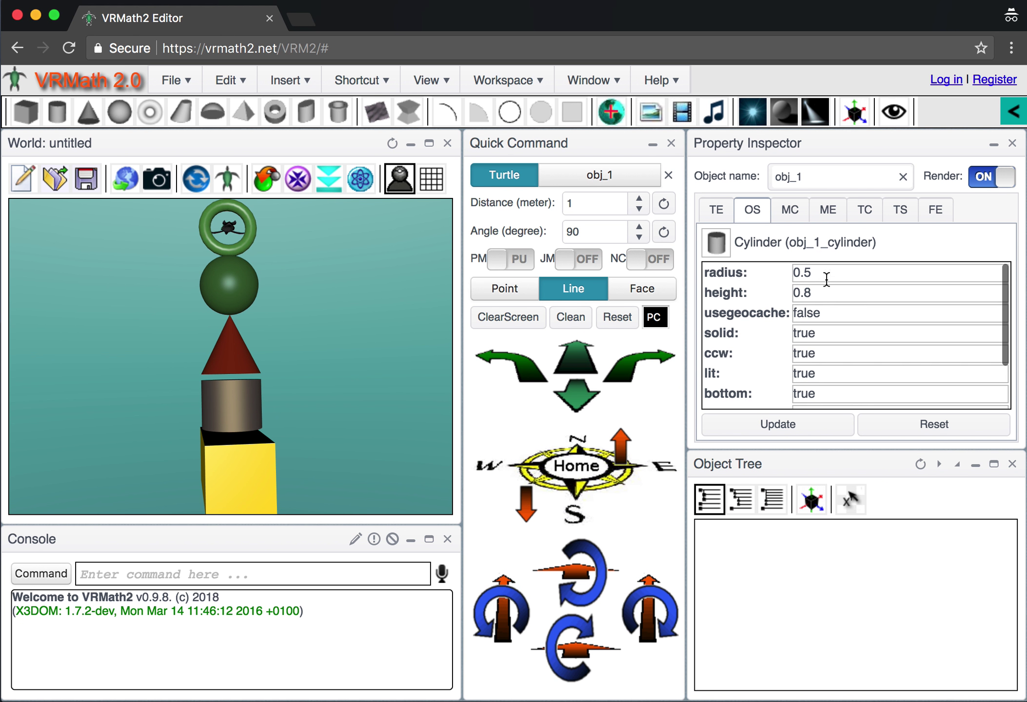
pyautogui.click(827, 273)
pyautogui.click(821, 288)
pyautogui.press('BackSpace')
pyautogui.press('BackSpace')
pyautogui.press('BackSpace')
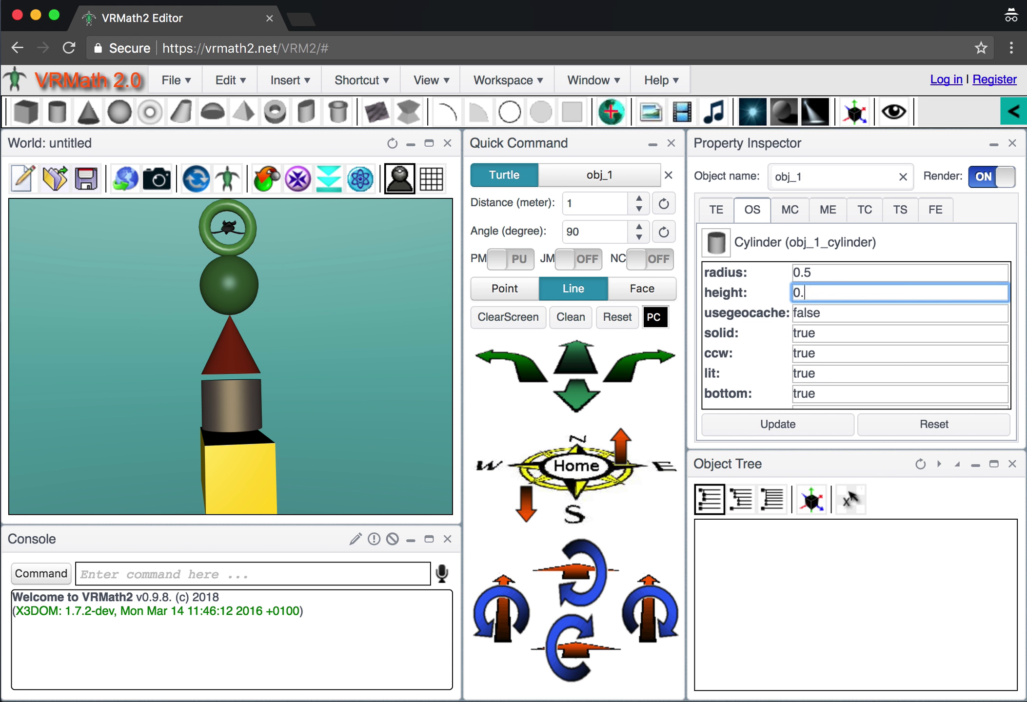
pyautogui.write('1')
pyautogui.click(821, 274)
pyautogui.press('BackSpace')
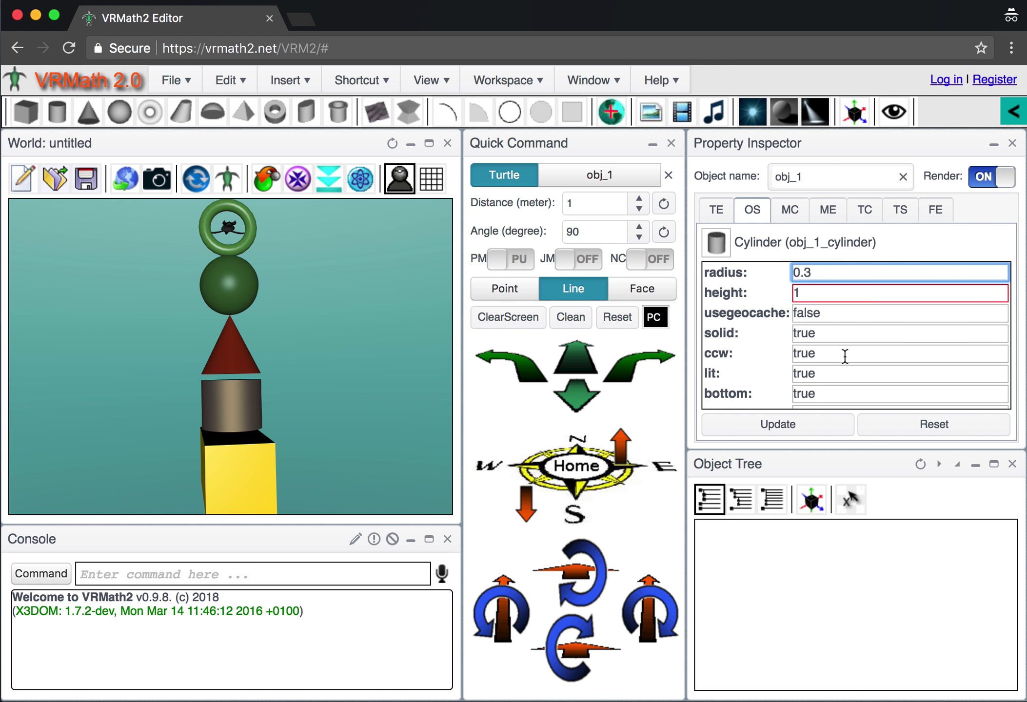
pyautogui.write('3')
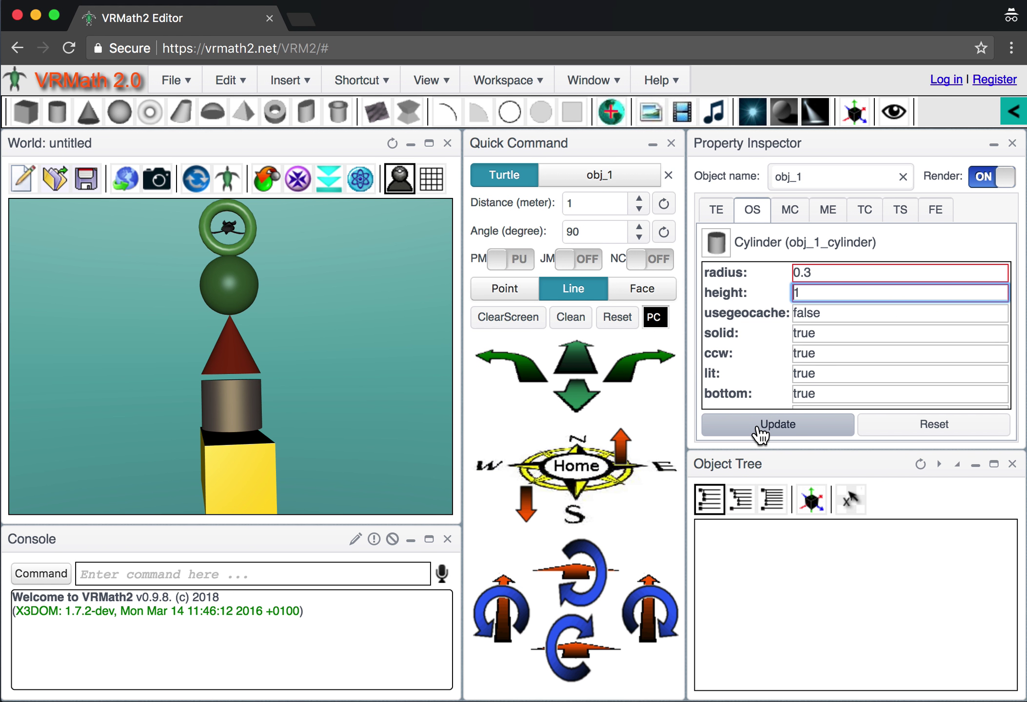
pyautogui.click(758, 426)
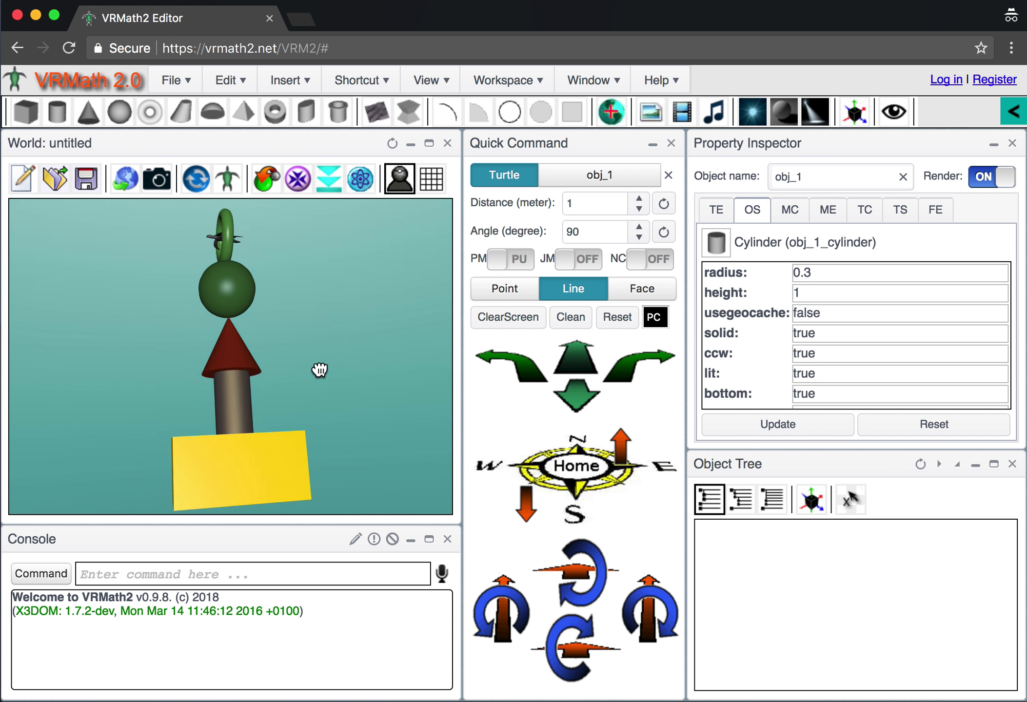
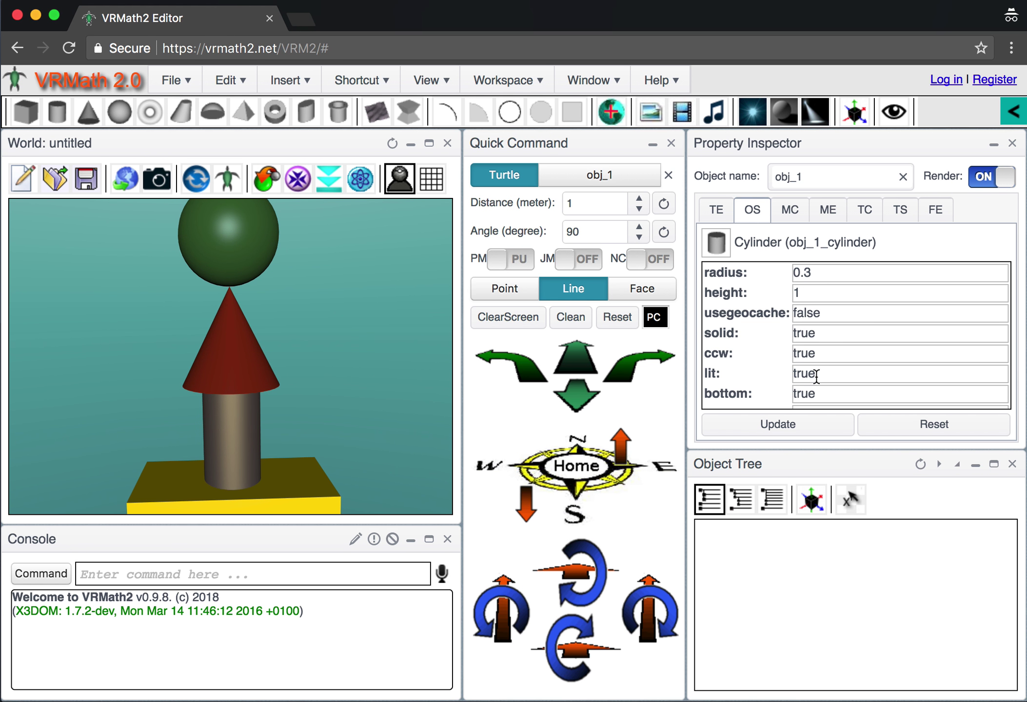
# - Shift the cylinder along X by setting its X translation to 0.5, and view the offset from several sides
pyautogui.click(719, 215)
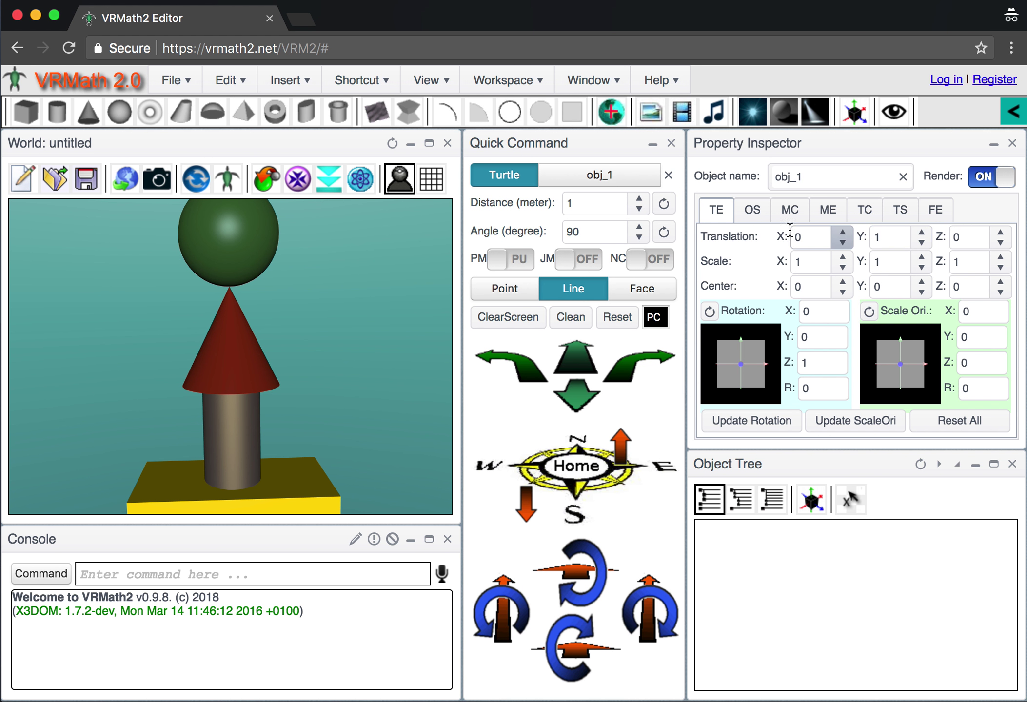
pyautogui.click(843, 232)
pyautogui.click(843, 233)
pyautogui.click(843, 232)
pyautogui.click(843, 232)
pyautogui.click(843, 232)
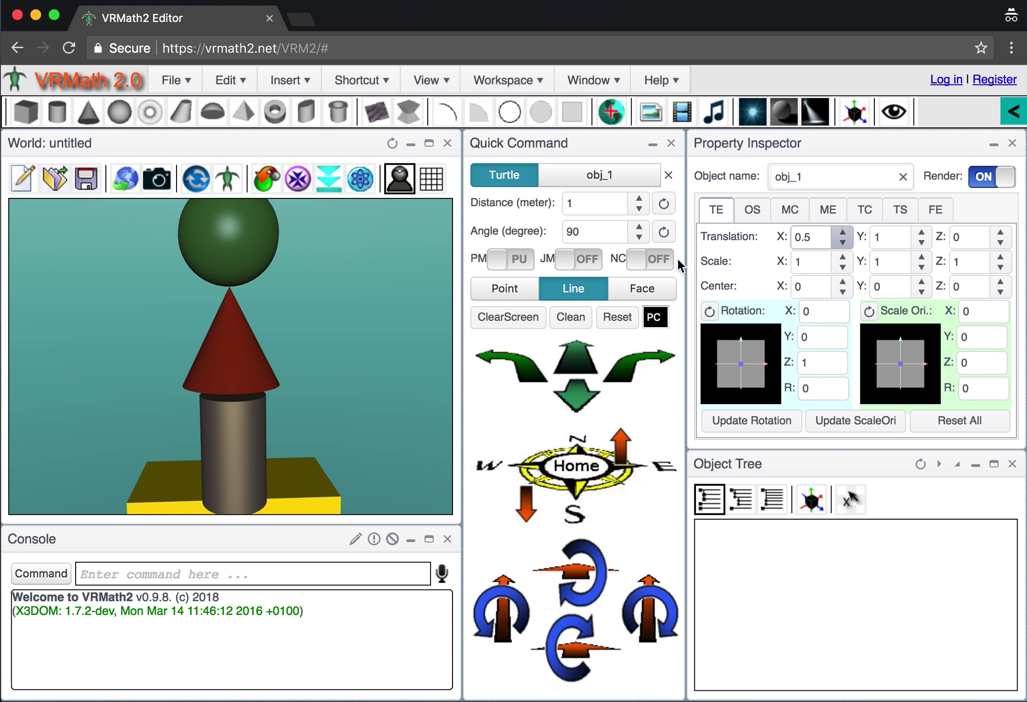
pyautogui.moveTo(177, 392); pyautogui.dragTo(253, 386)
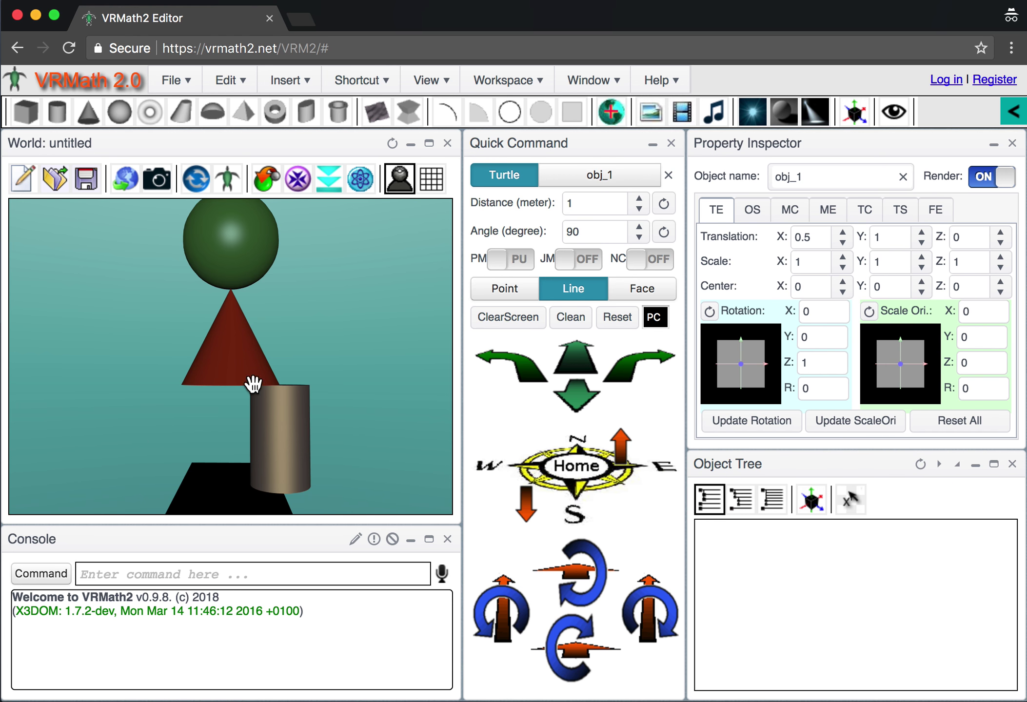
pyautogui.moveTo(350, 416); pyautogui.dragTo(266, 415)
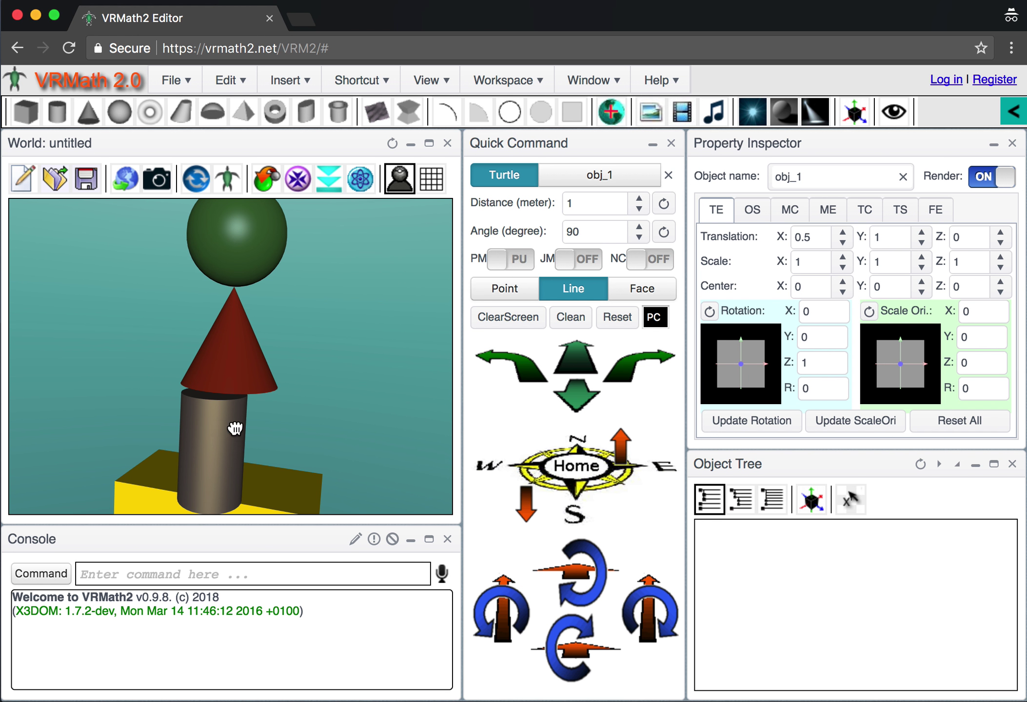
pyautogui.moveTo(226, 429); pyautogui.dragTo(314, 419)
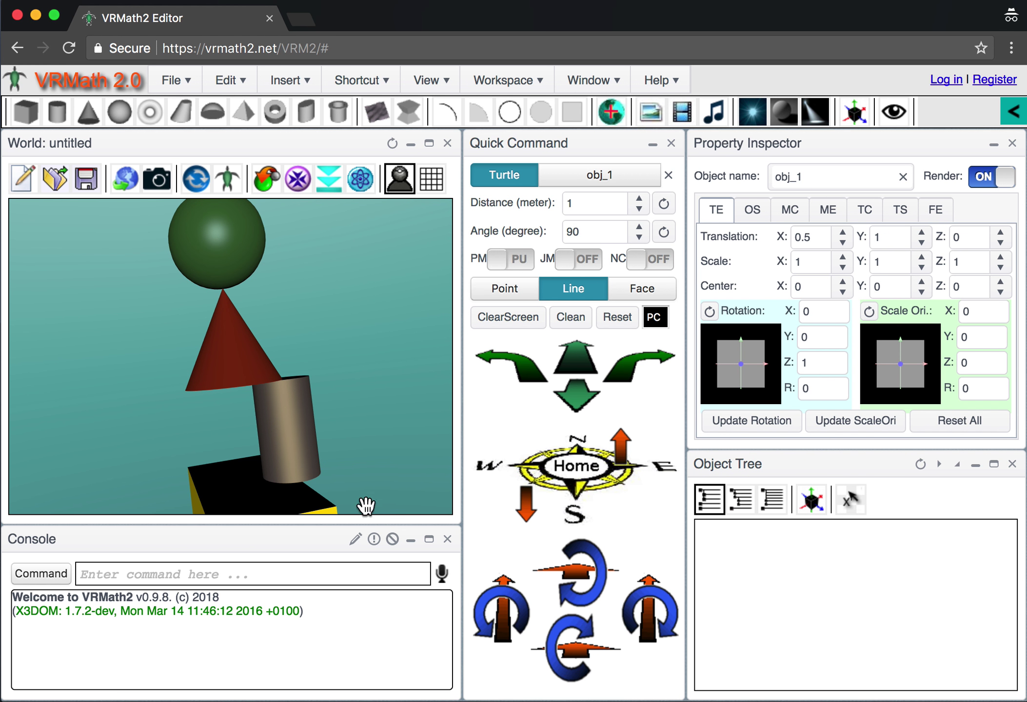
# - Review the stack program in the Logo Editor, close the editor and look around the modified stack
pyautogui.click(355, 538)
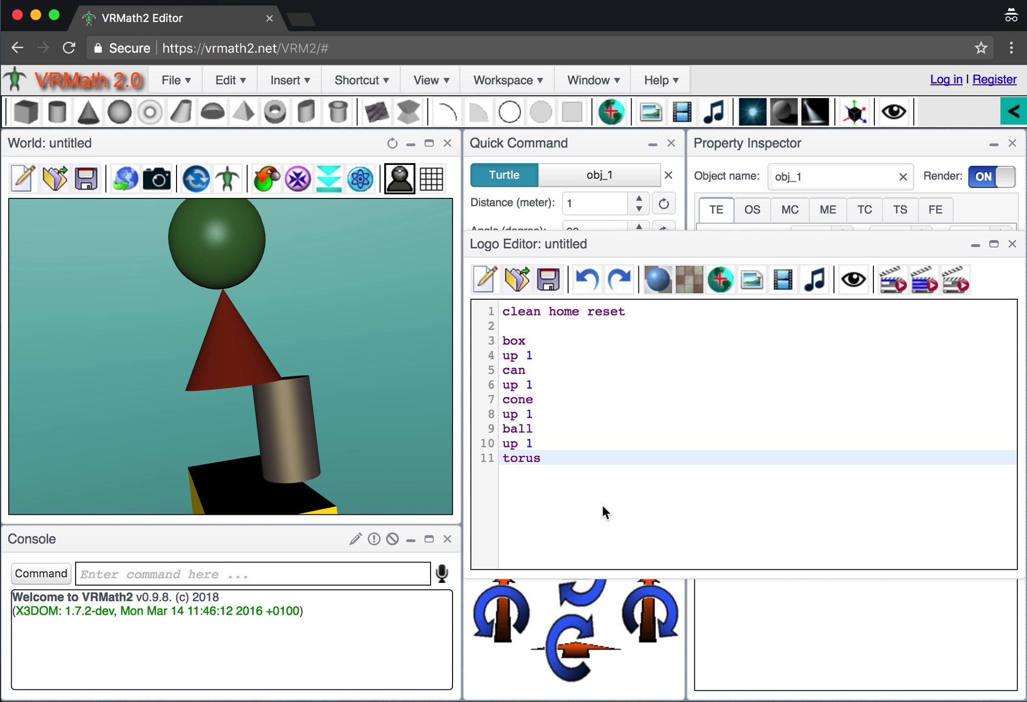
pyautogui.click(1012, 245)
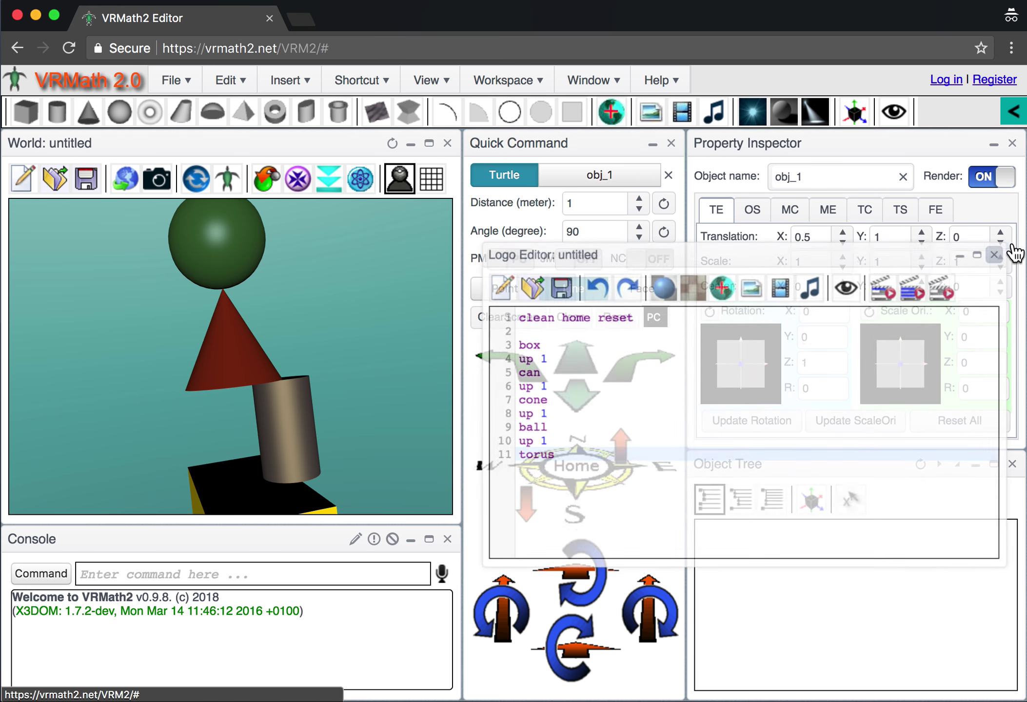
pyautogui.moveTo(161, 346); pyautogui.dragTo(321, 324)
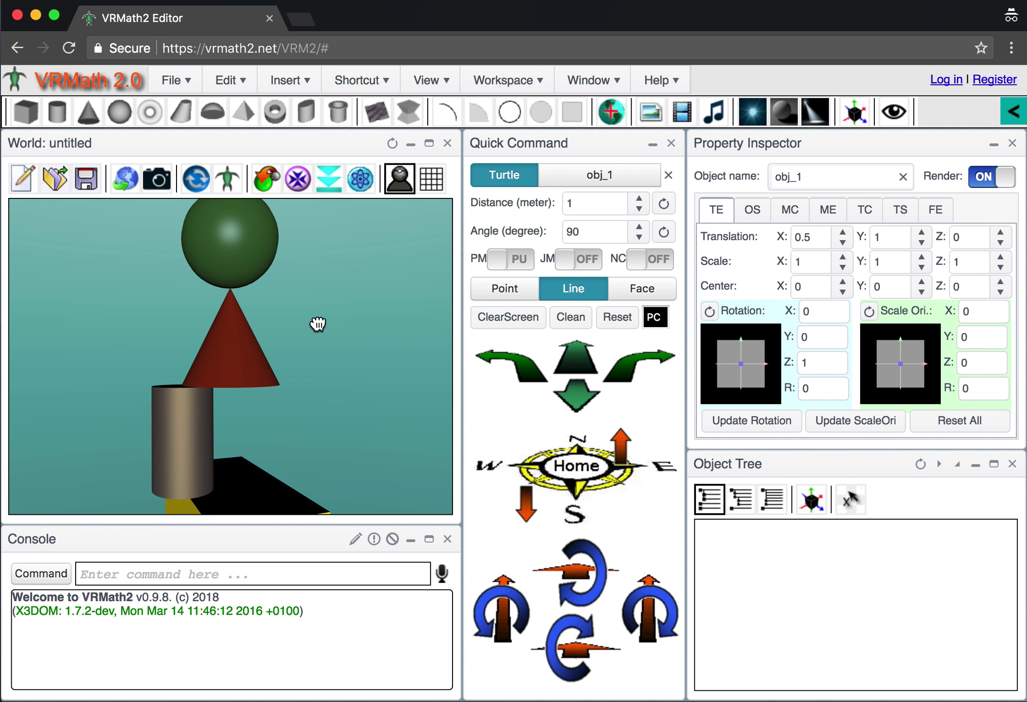
# - Start a new empty world and insert a snout (slanted truncated cone) at the turtle's position
pyautogui.click(20, 178)
pyautogui.click(691, 204)
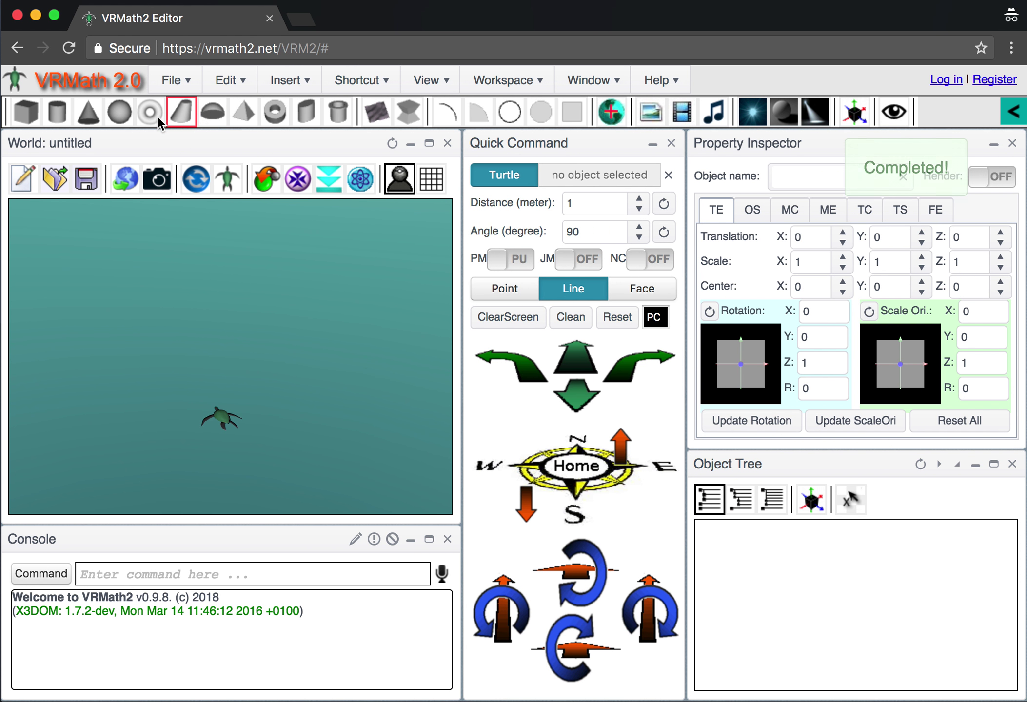
pyautogui.click(176, 113)
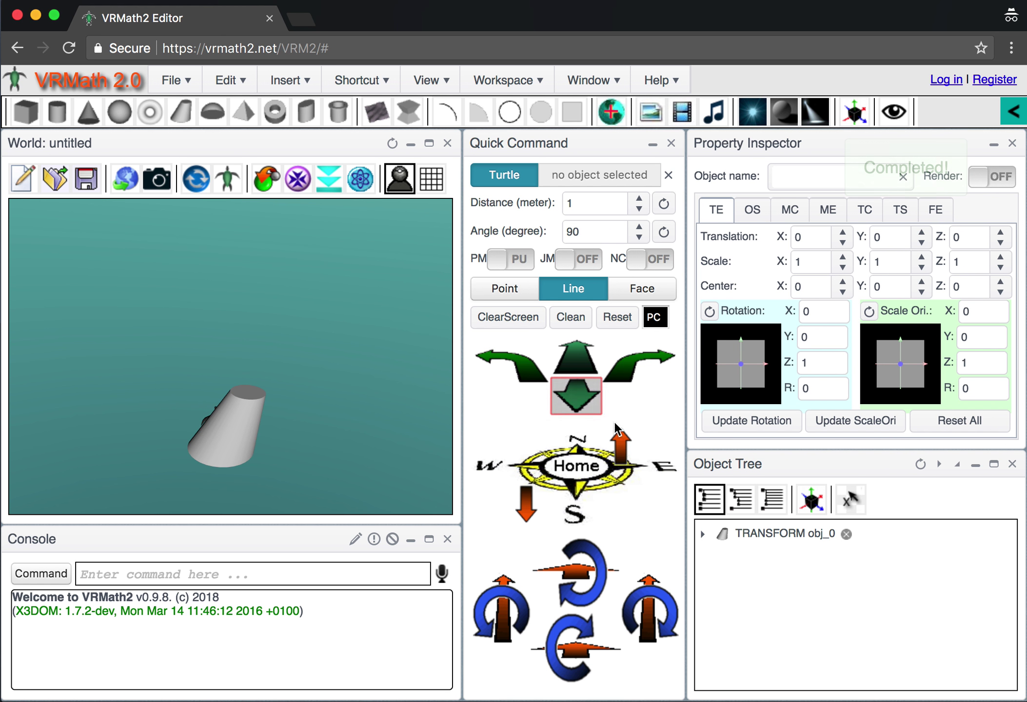
# - Move the turtle up 1 m, insert a pyramid above the slanted cone and select it
pyautogui.click(620, 445)
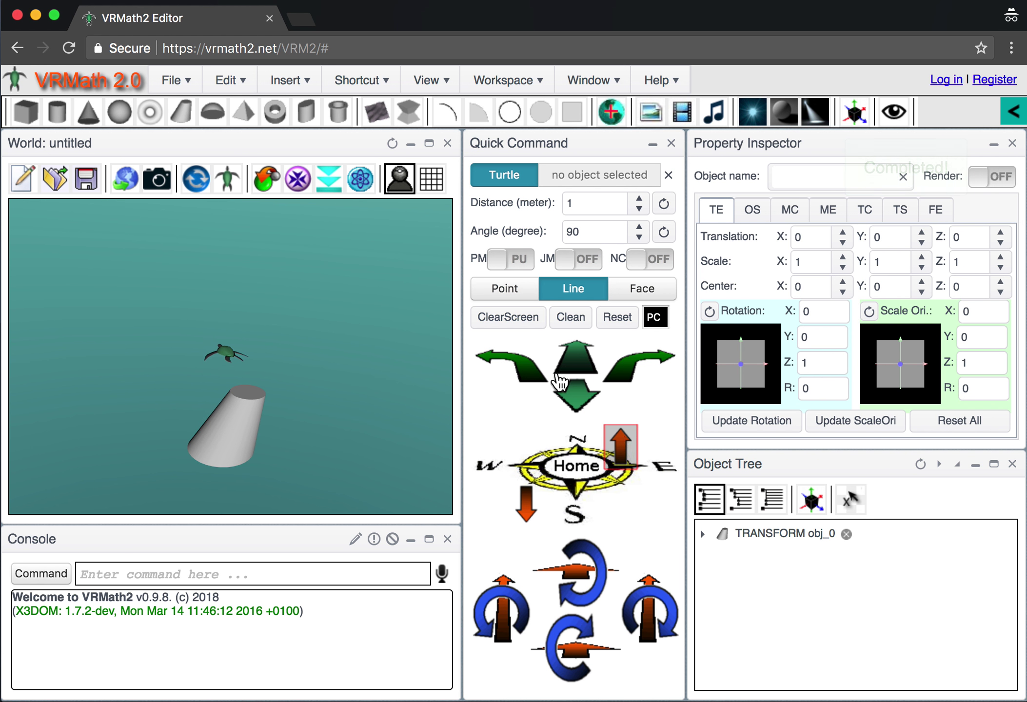
pyautogui.click(240, 111)
pyautogui.click(224, 360)
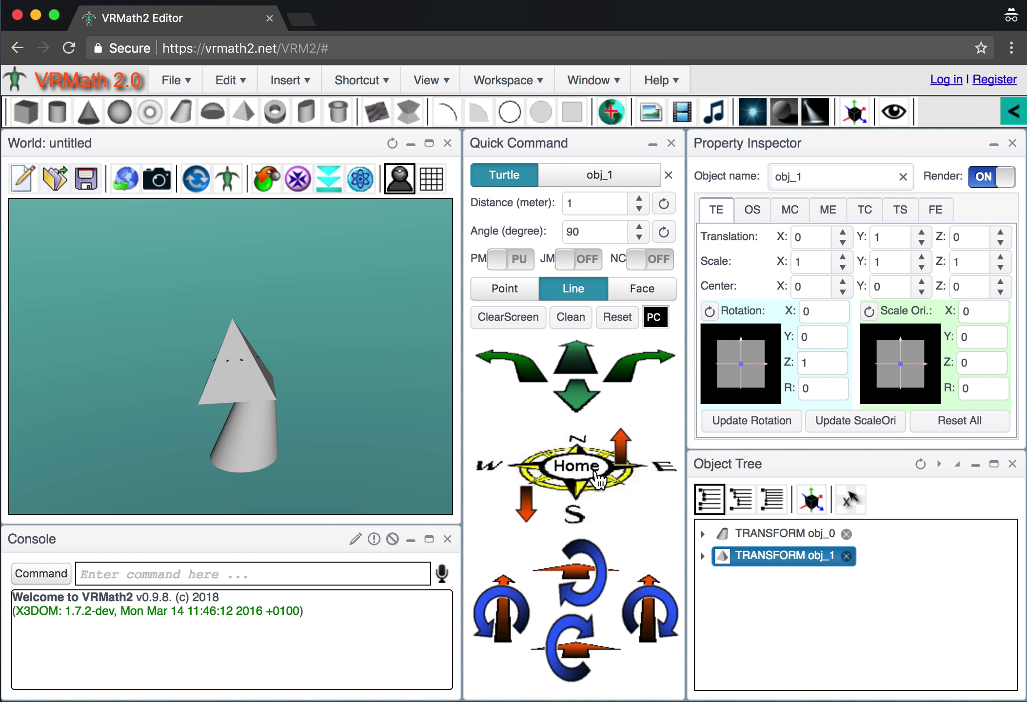
# - Move the turtle 1 m east of the pyramid, insert a rectangular torus there and select it
pyautogui.click(664, 471)
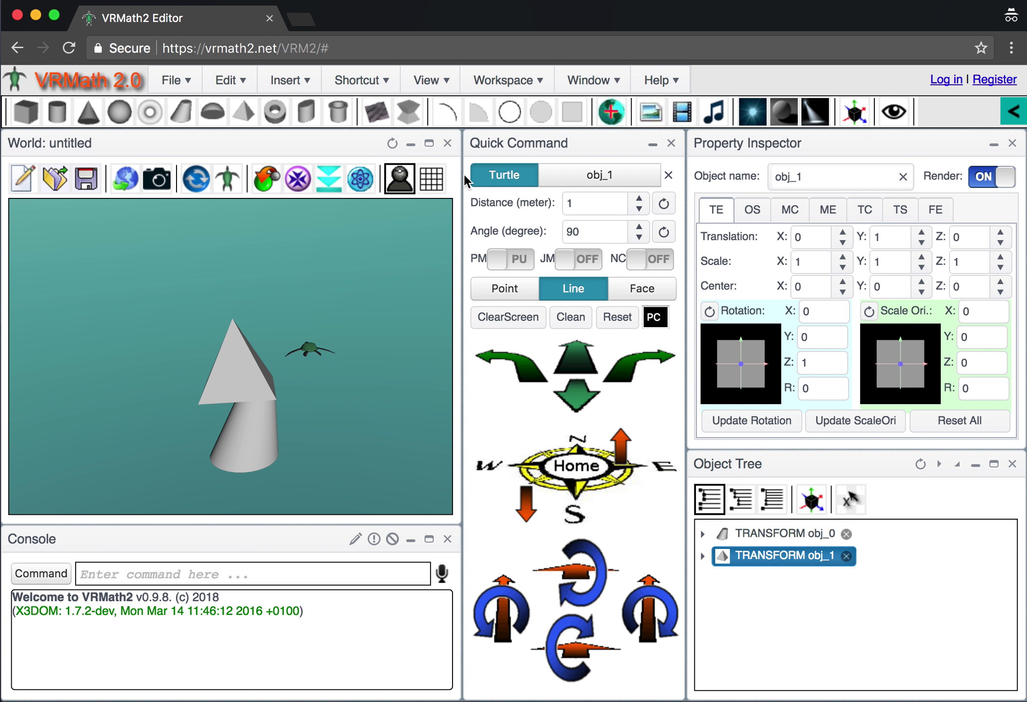
pyautogui.click(271, 115)
pyautogui.moveTo(286, 350); pyautogui.dragTo(306, 379)
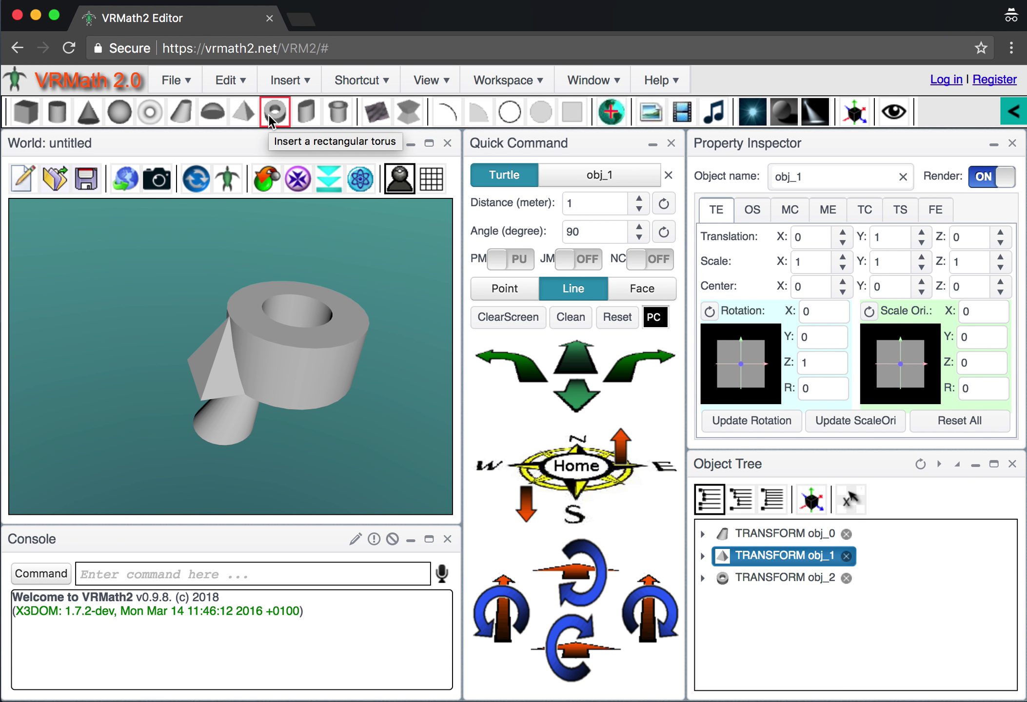
pyautogui.moveTo(340, 390); pyautogui.dragTo(322, 394)
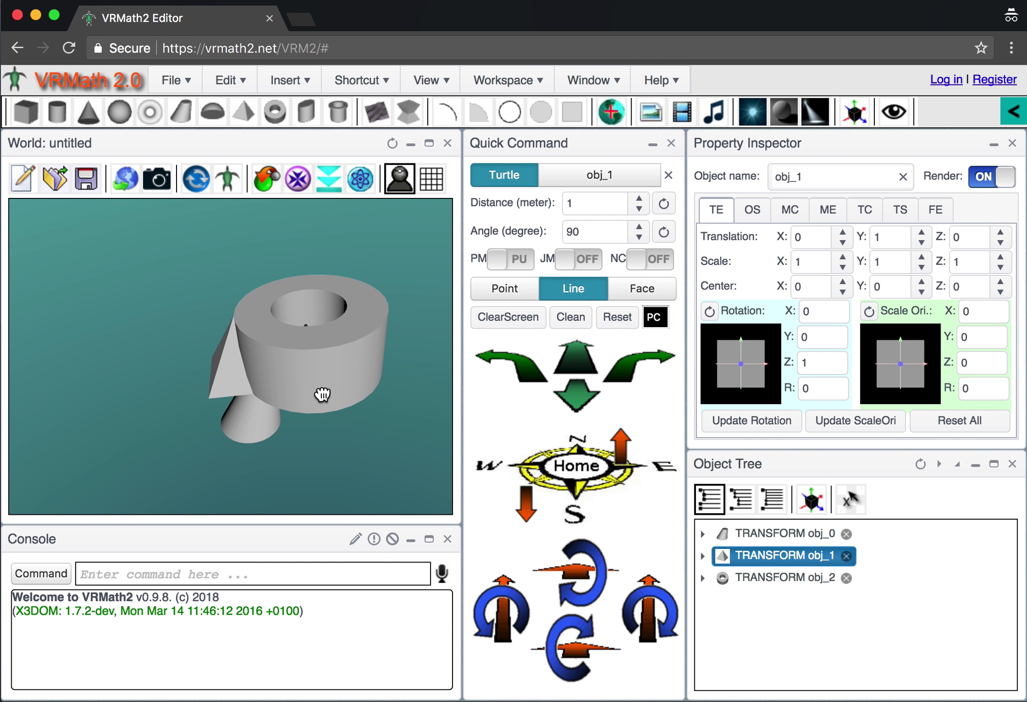
pyautogui.click(346, 390)
# - Move the turtle to the west side of the pyramid and insert a sloped cylinder there
pyautogui.click(486, 469)
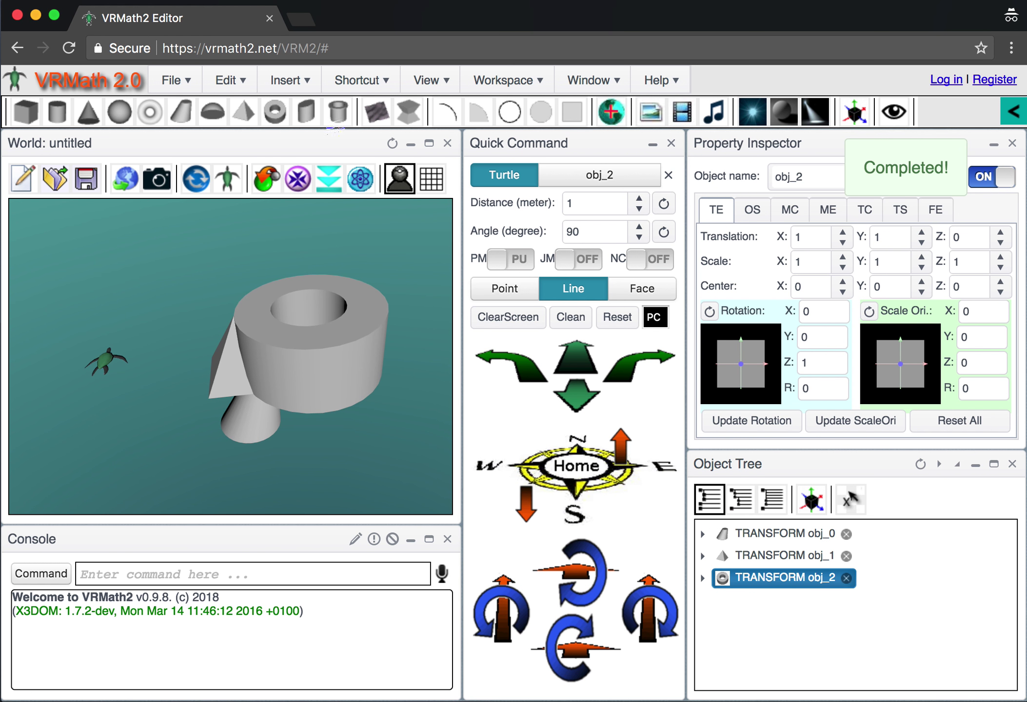
pyautogui.click(307, 113)
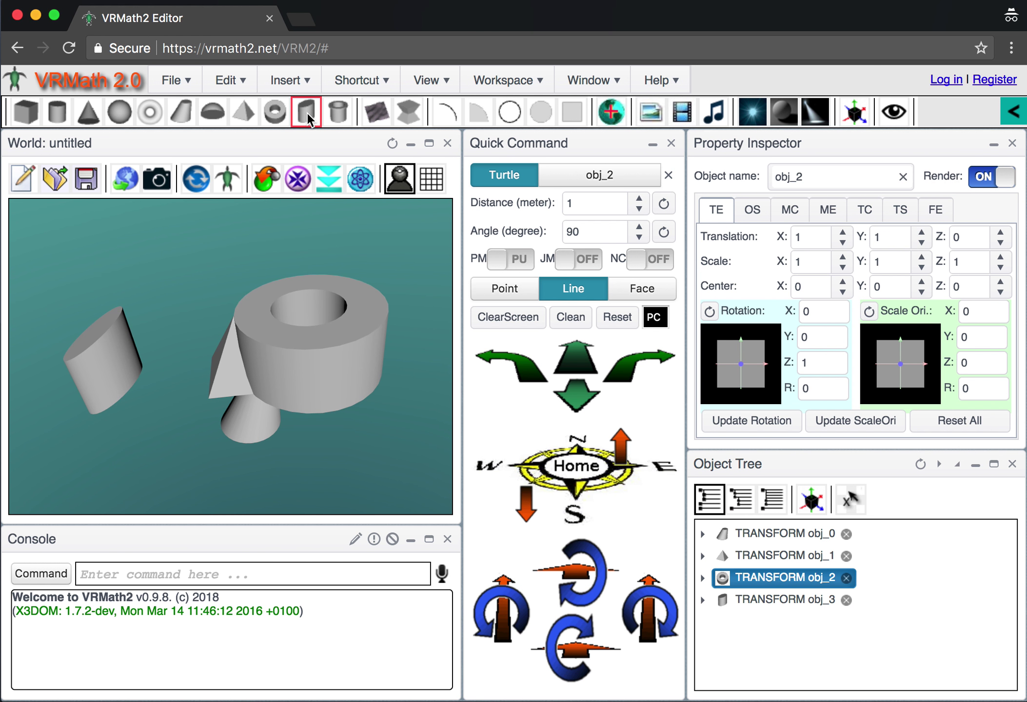
pyautogui.moveTo(191, 357)
pyautogui.mouseDown()
pyautogui.moveTo(211, 350)
pyautogui.moveTo(202, 341)
pyautogui.mouseUp()
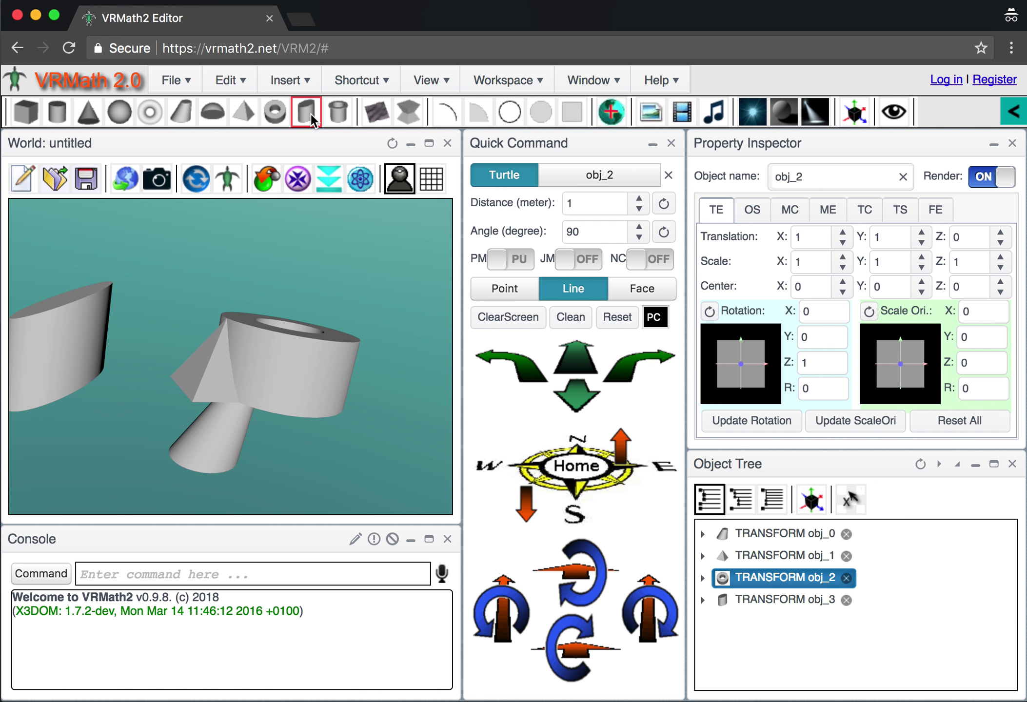
# - Move the turtle up 1 m and insert a nozzle (flanged tube) above the sloped cylinder
pyautogui.click(629, 456)
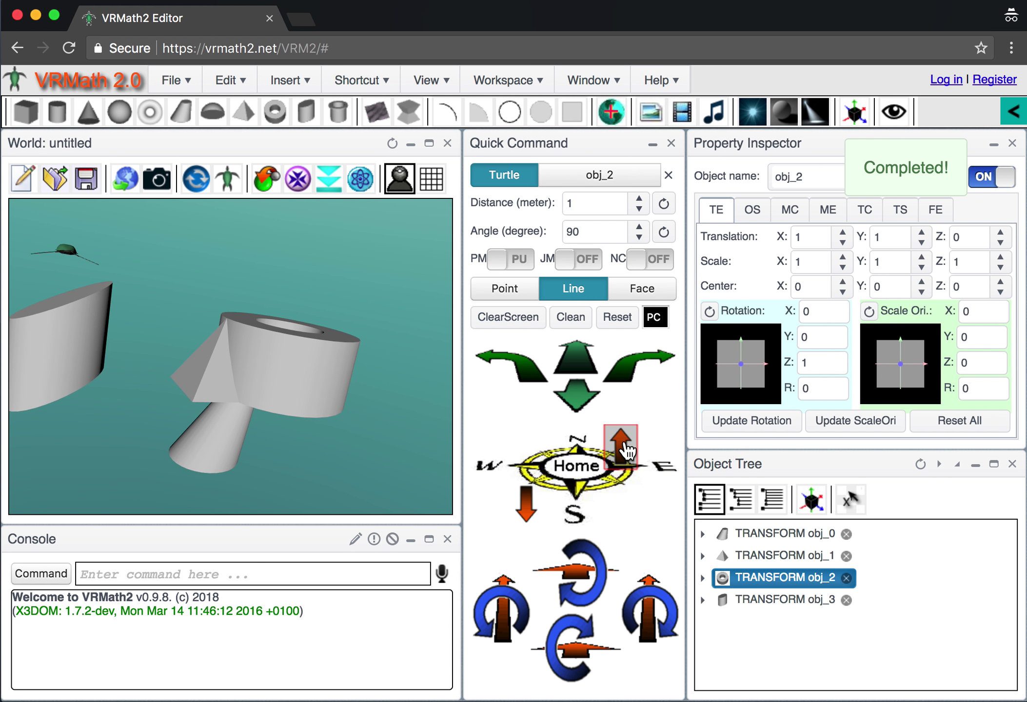
pyautogui.moveTo(282, 347); pyautogui.dragTo(256, 362)
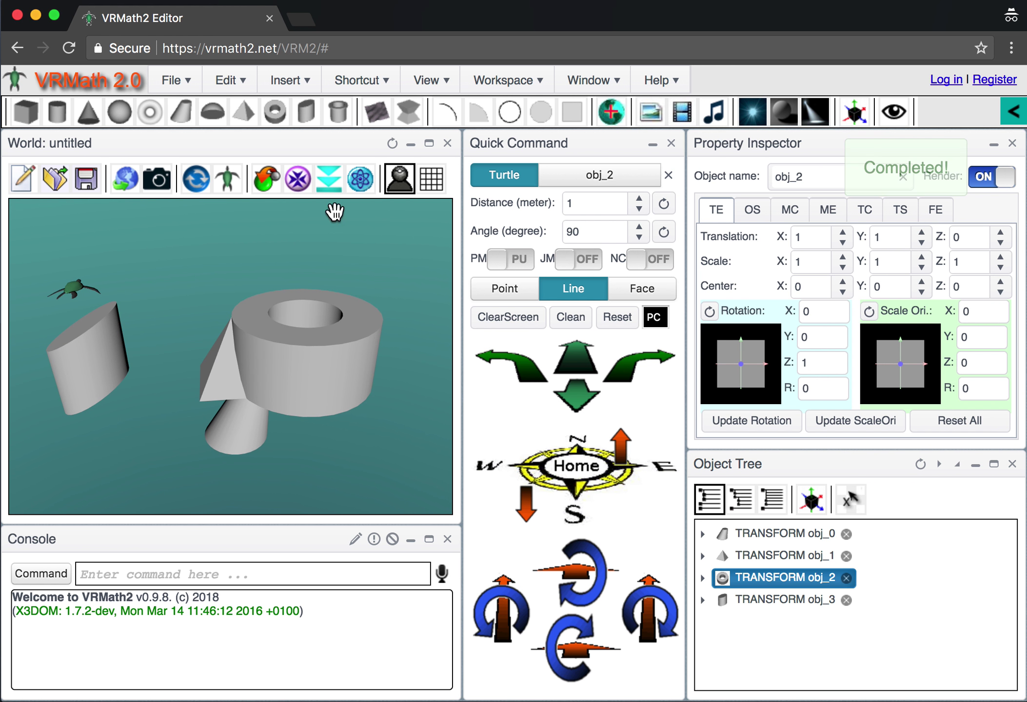
pyautogui.click(336, 110)
pyautogui.moveTo(195, 316); pyautogui.dragTo(193, 400)
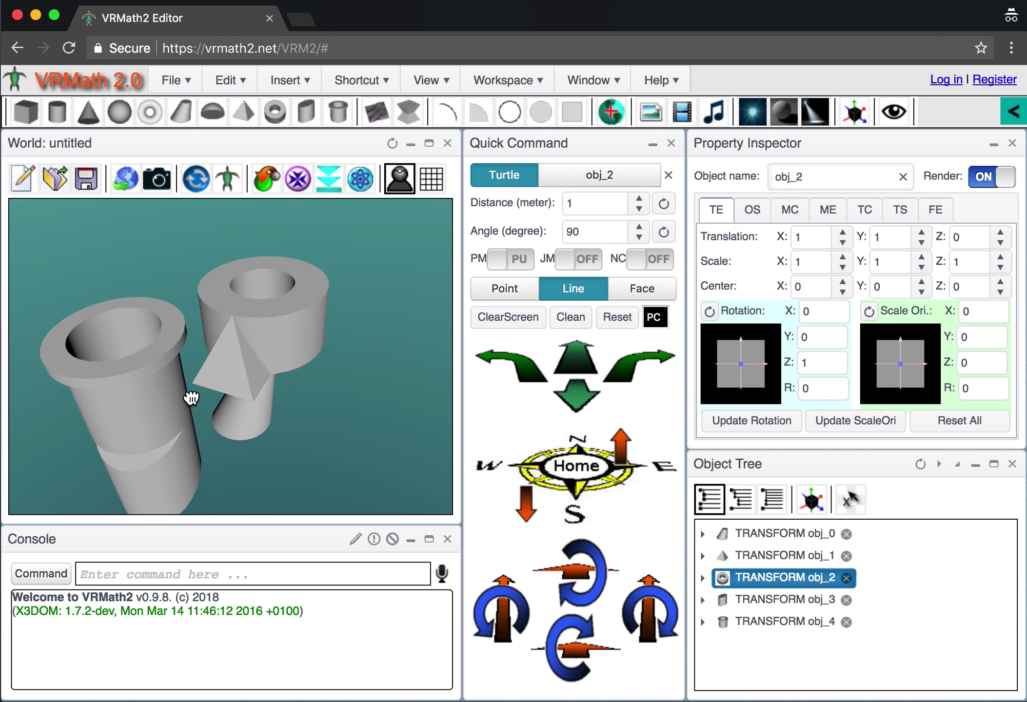
# - Start another new empty world and insert an elevation grid surface at the turtle's position
pyautogui.click(20, 174)
pyautogui.click(680, 203)
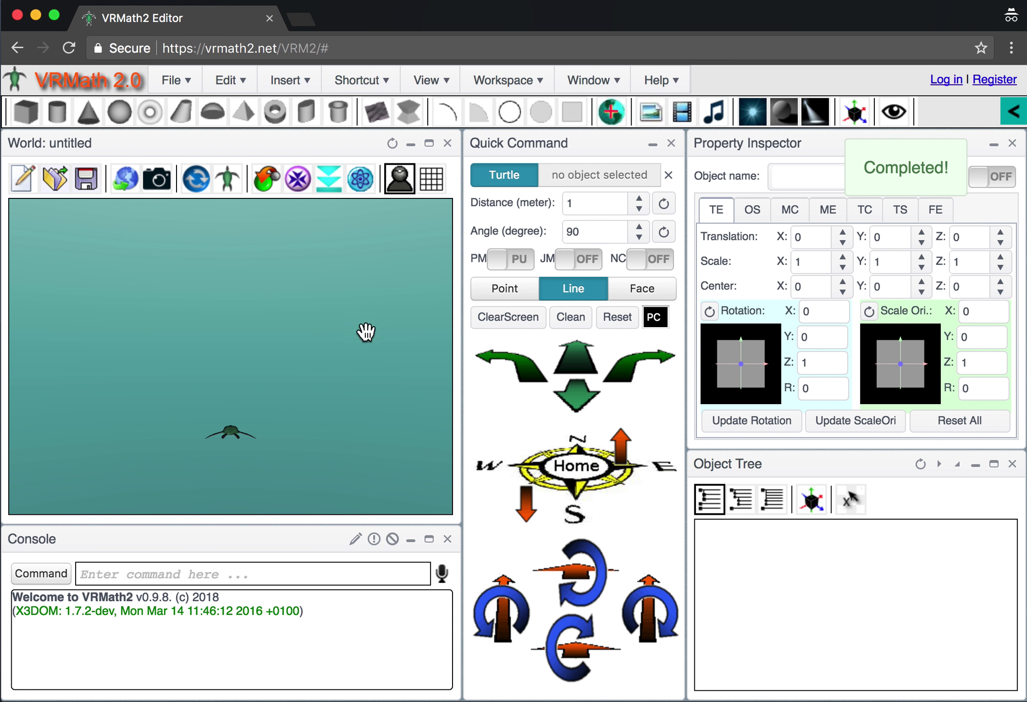
pyautogui.moveTo(341, 369); pyautogui.dragTo(375, 420)
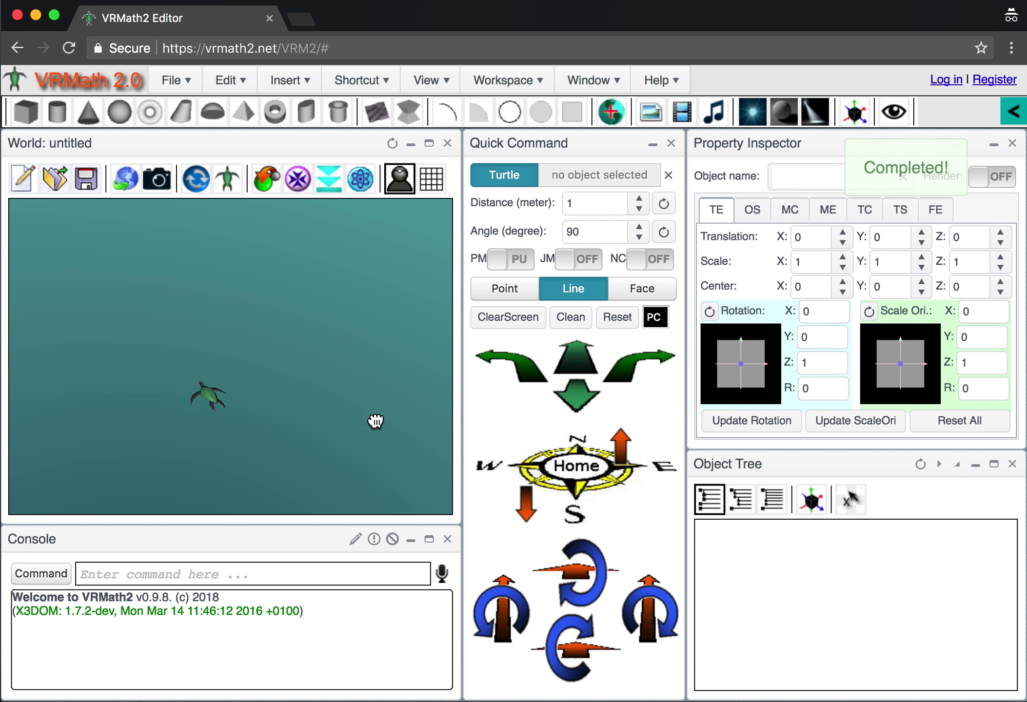
pyautogui.click(377, 112)
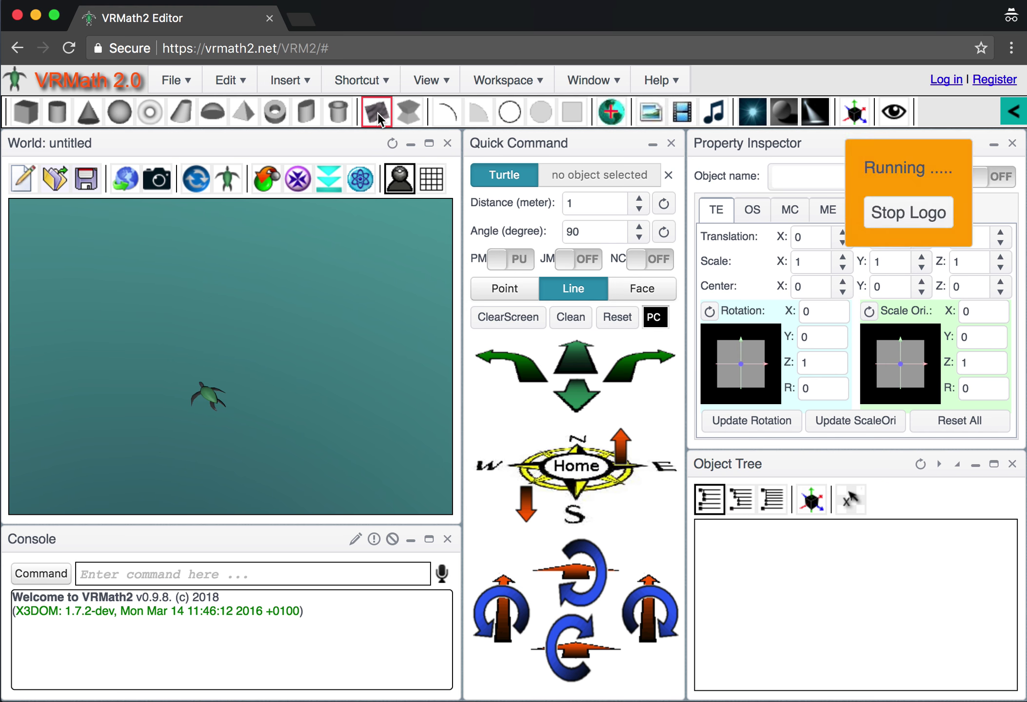
# - View the elevation grid from several sides and look up elegrid in the Logo language guide
pyautogui.moveTo(352, 363); pyautogui.dragTo(333, 466)
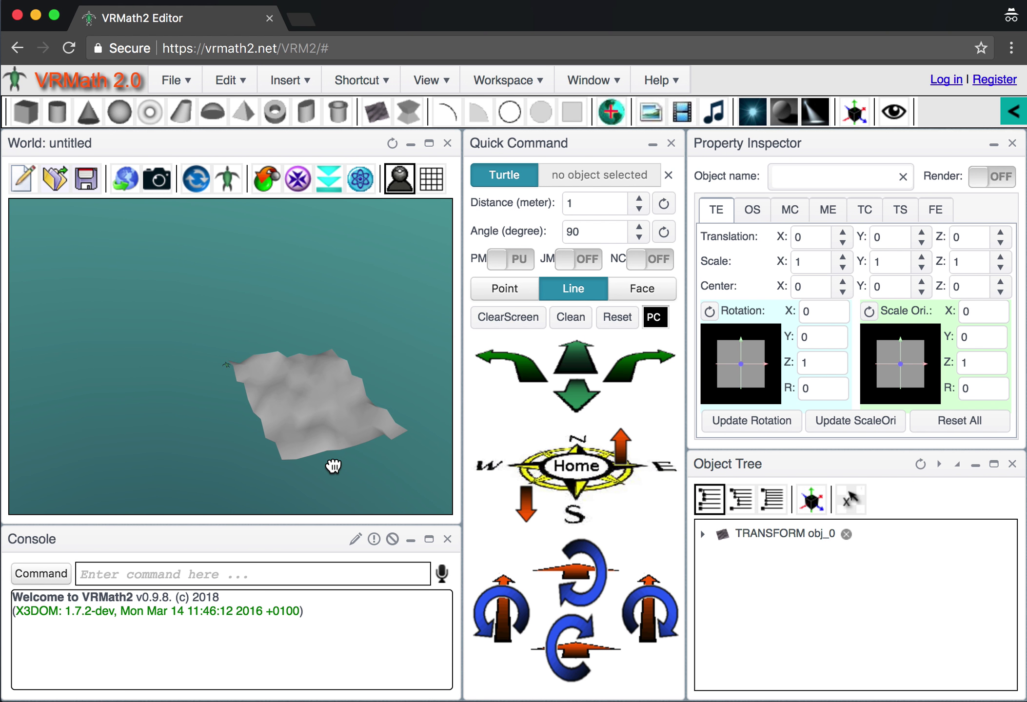
pyautogui.scroll(5, 333, 465)
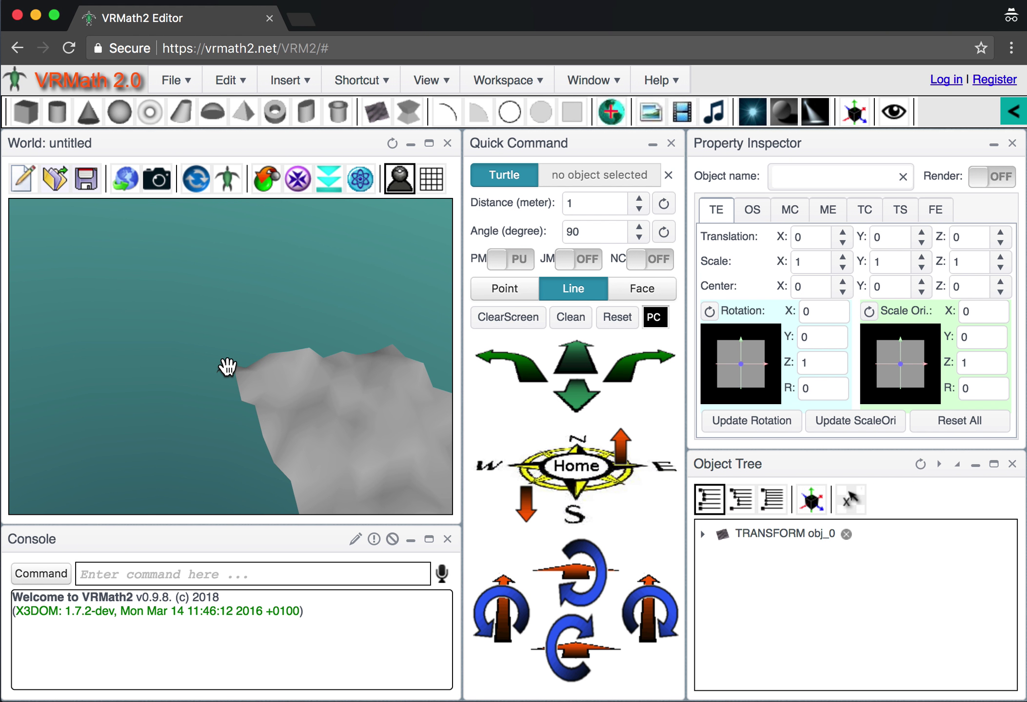
pyautogui.moveTo(336, 454); pyautogui.dragTo(281, 429)
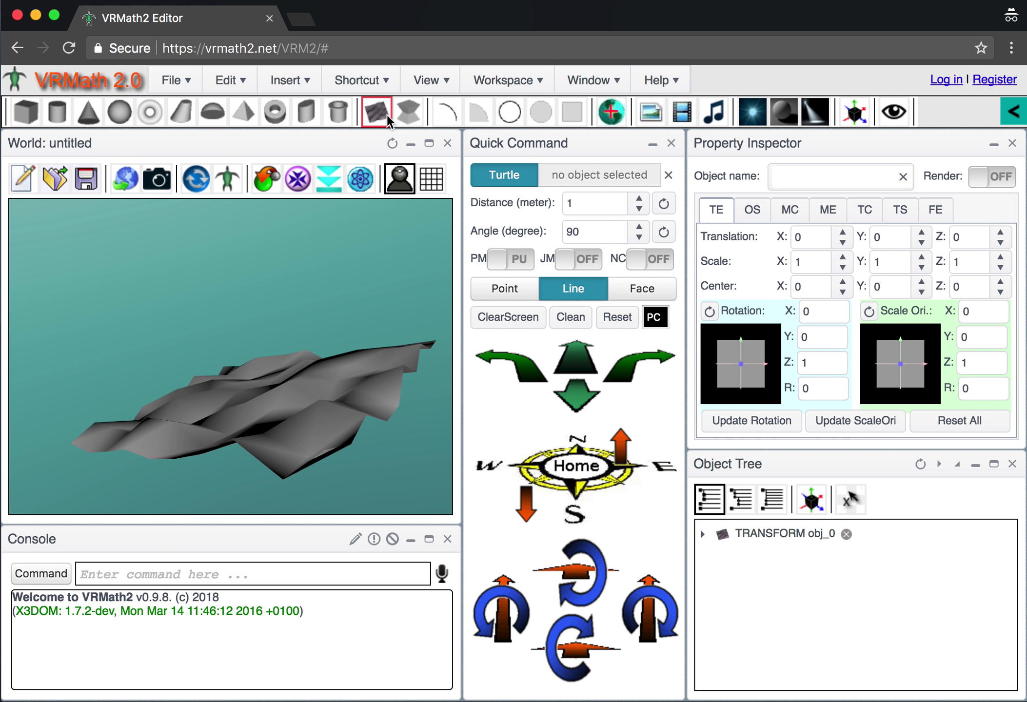
pyautogui.click(660, 81)
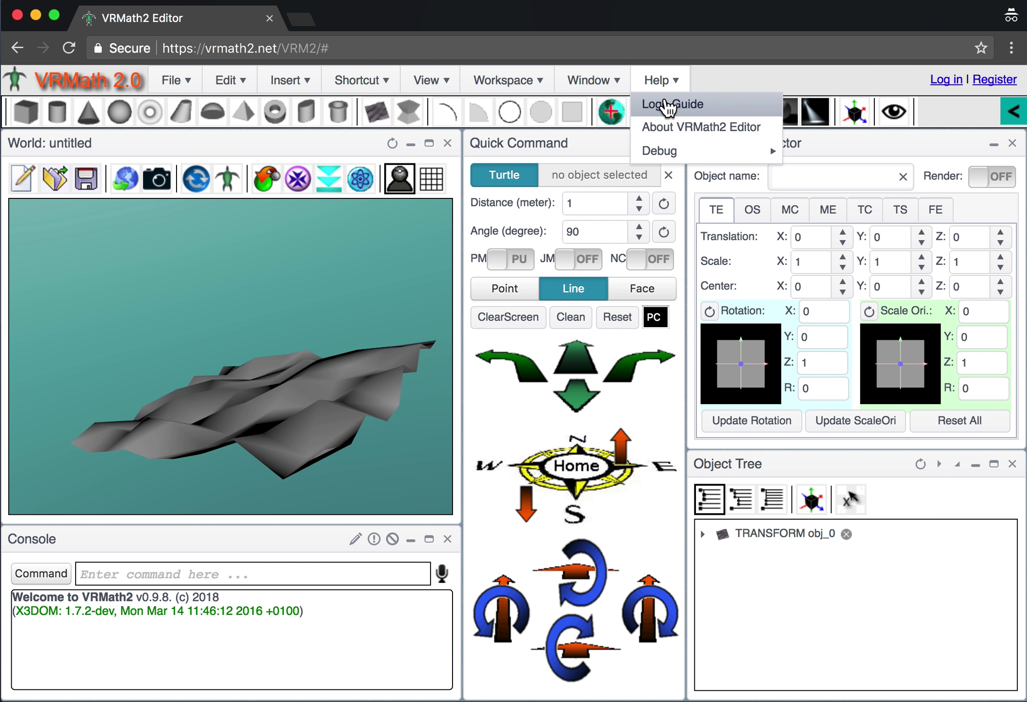
pyautogui.click(669, 105)
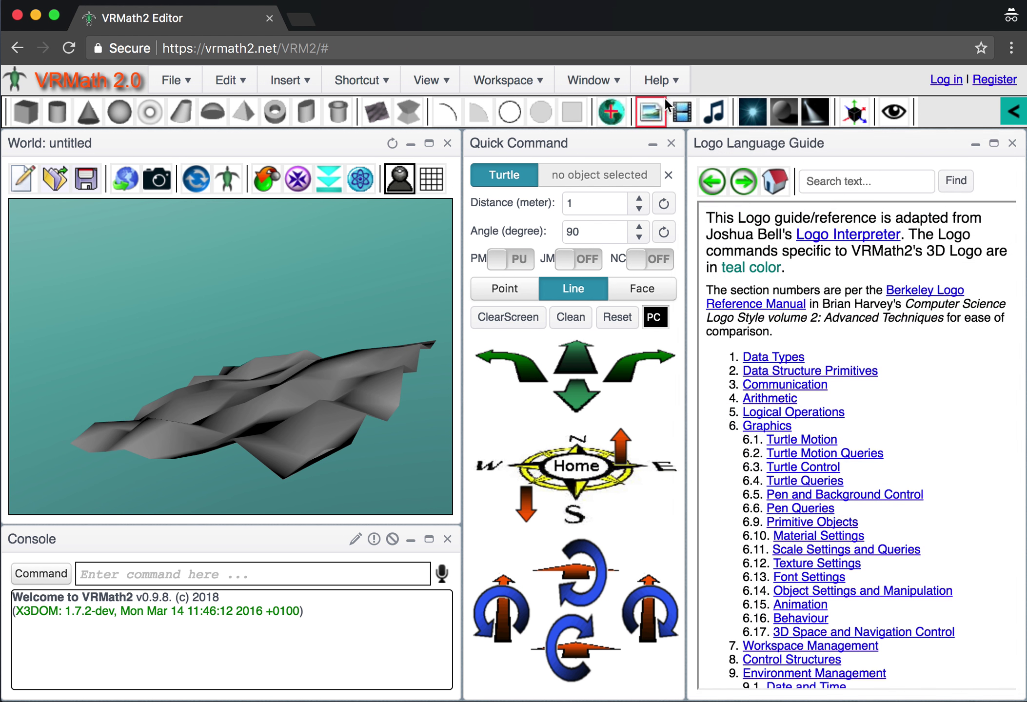
pyautogui.click(856, 180)
pyautogui.write('e')
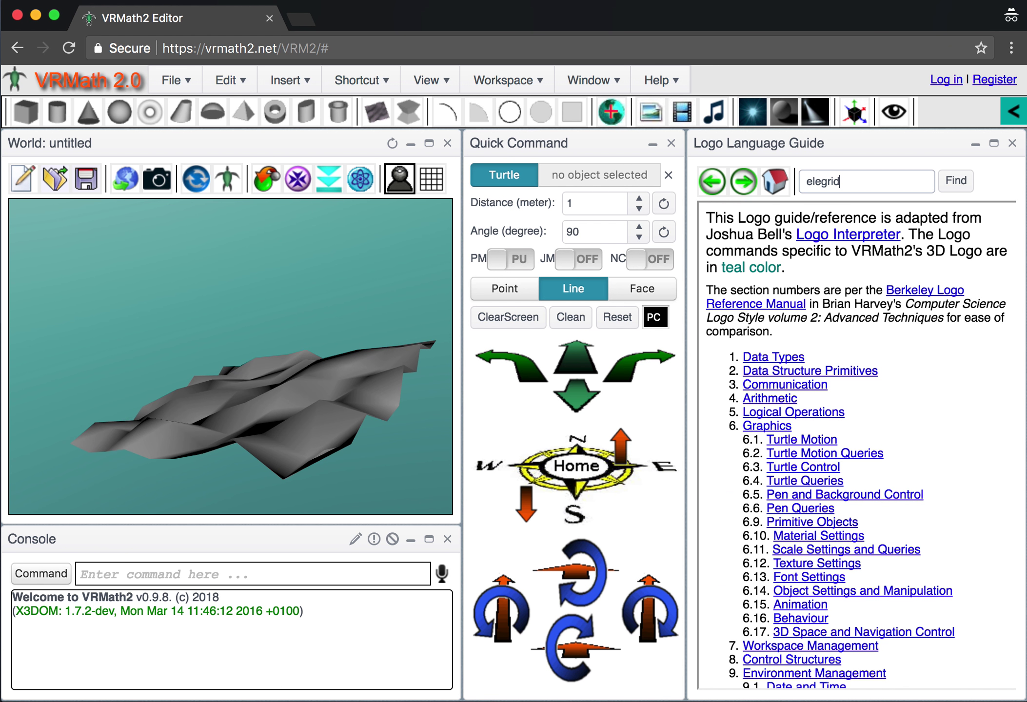
pyautogui.write('legrid')
pyautogui.press('Return')
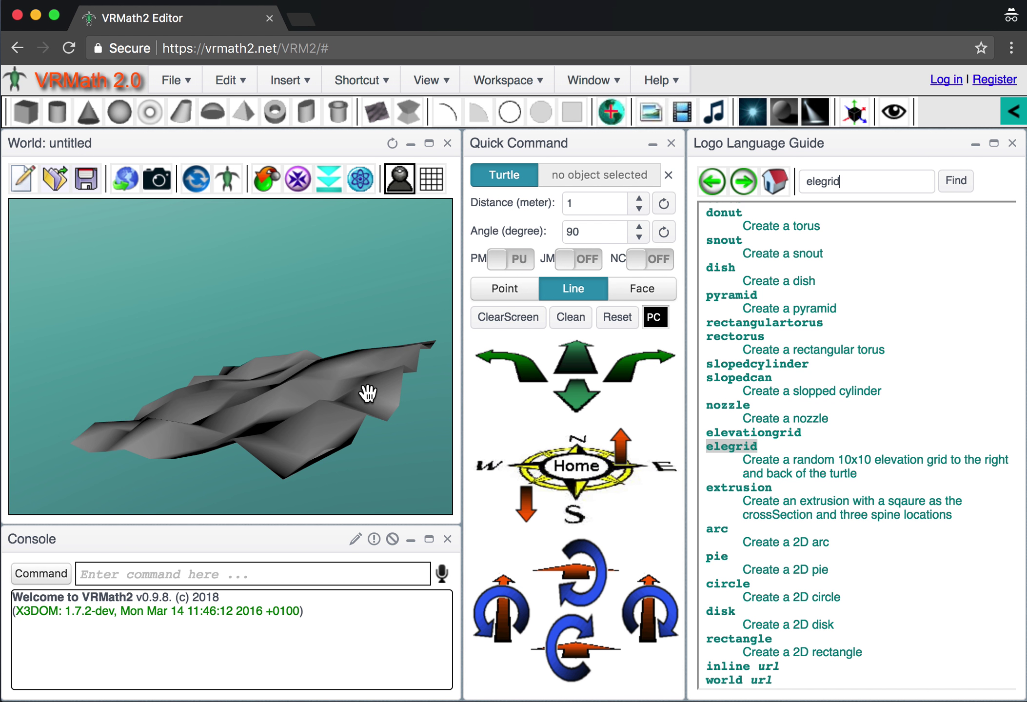
# - Close the guide, select the elevation grid and review its shape settings, including the full list of heights
pyautogui.moveTo(389, 408)
pyautogui.mouseDown()
pyautogui.moveTo(408, 414)
pyautogui.moveTo(385, 394)
pyautogui.mouseUp()
pyautogui.click(1012, 143)
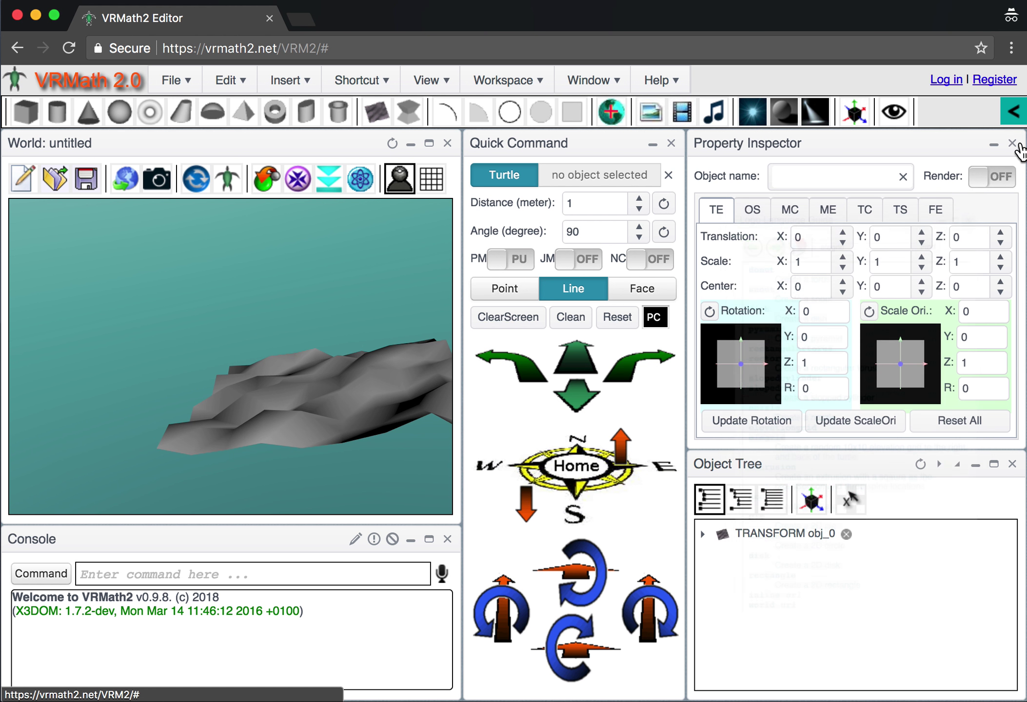
pyautogui.click(324, 396)
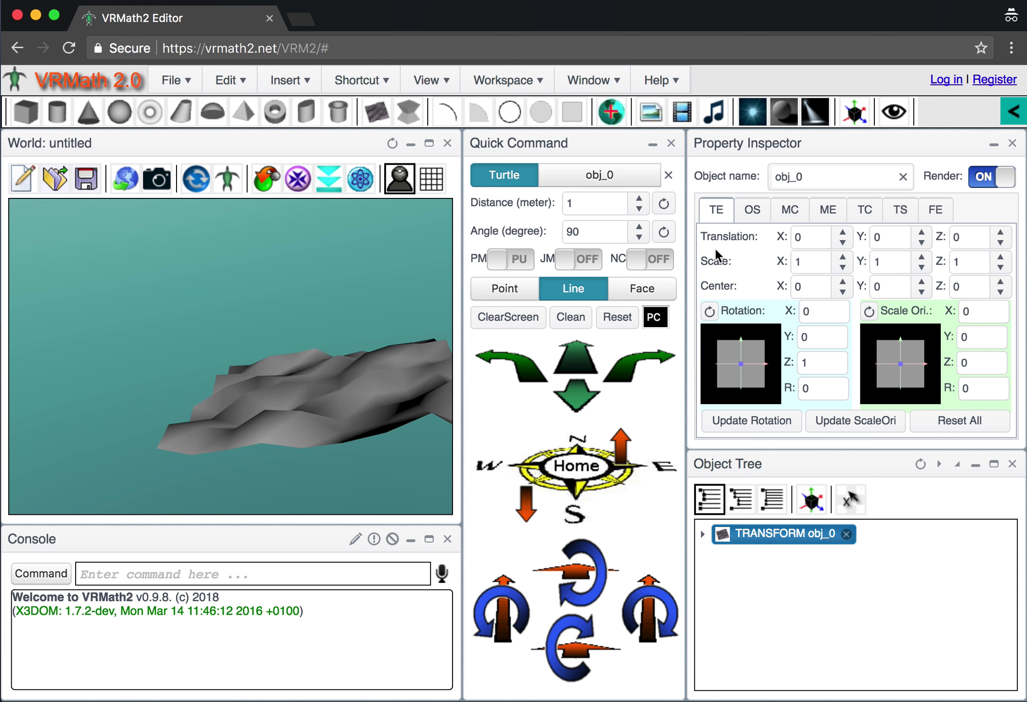
pyautogui.click(751, 207)
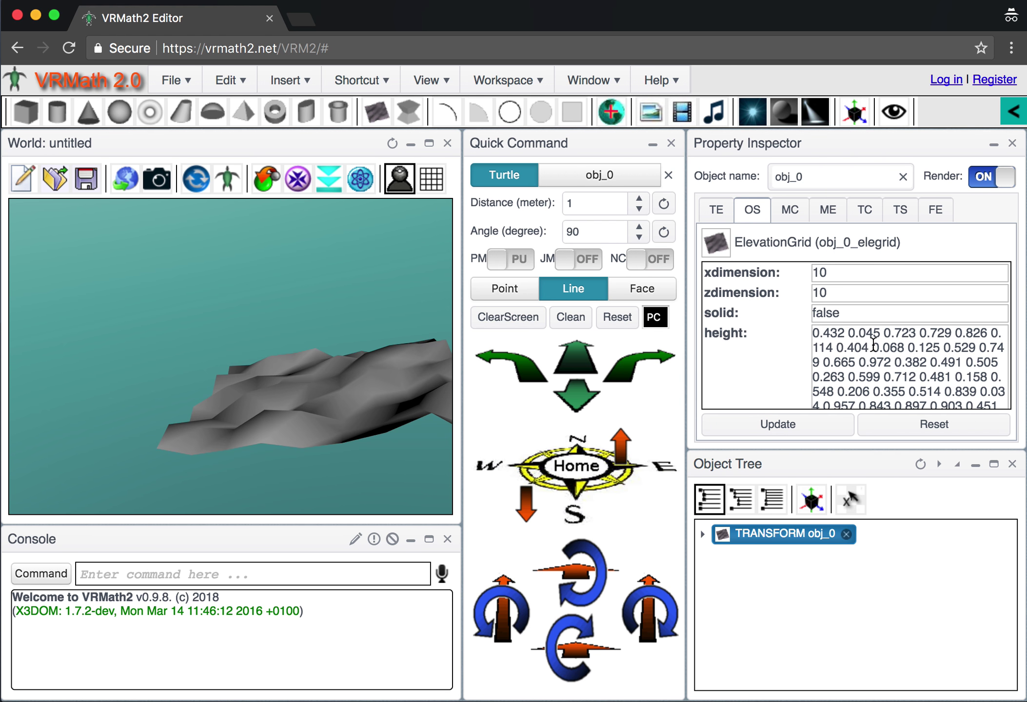
pyautogui.scroll(-4, 873, 347)
pyautogui.scroll(3, 821, 304)
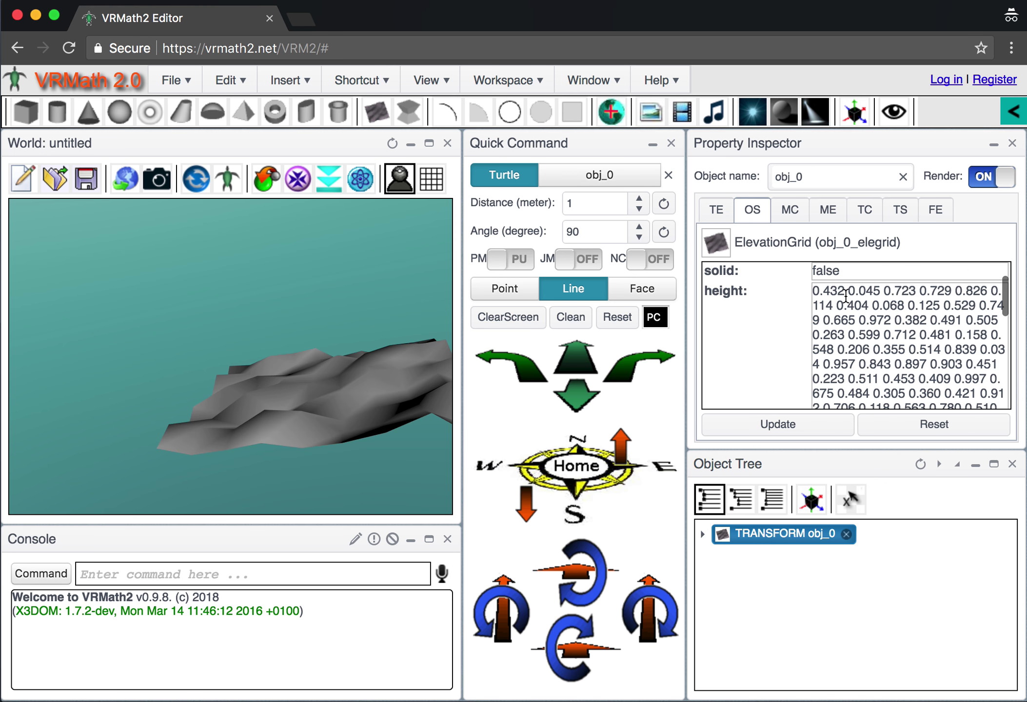
pyautogui.scroll(-5, 911, 366)
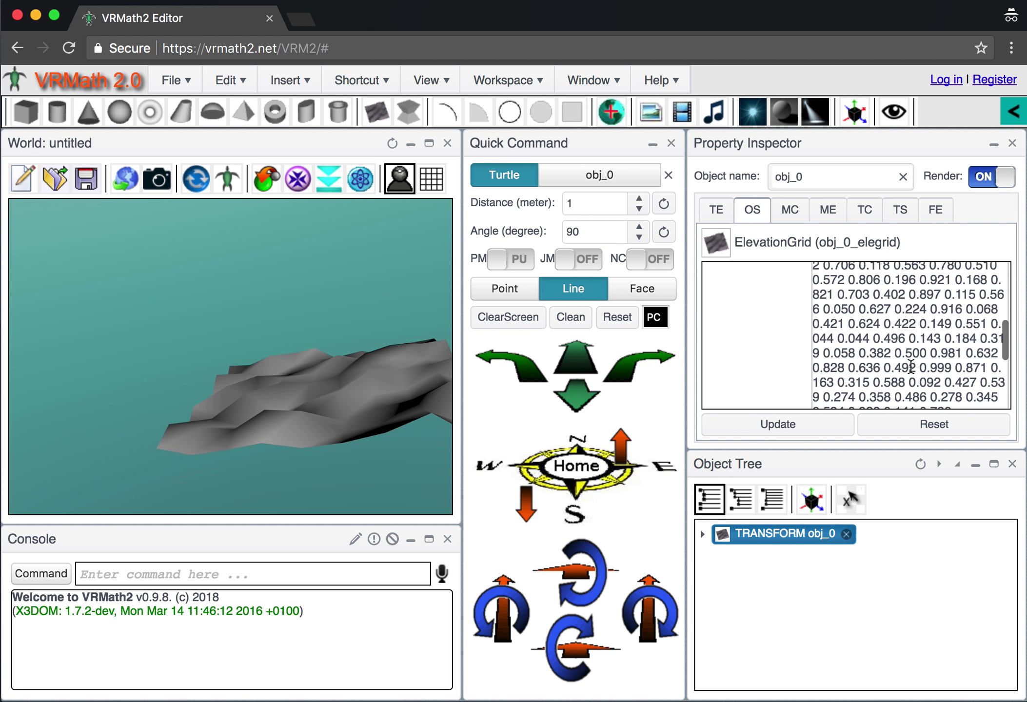
pyautogui.scroll(3, 911, 365)
pyautogui.scroll(3, 910, 365)
pyautogui.scroll(3, 896, 309)
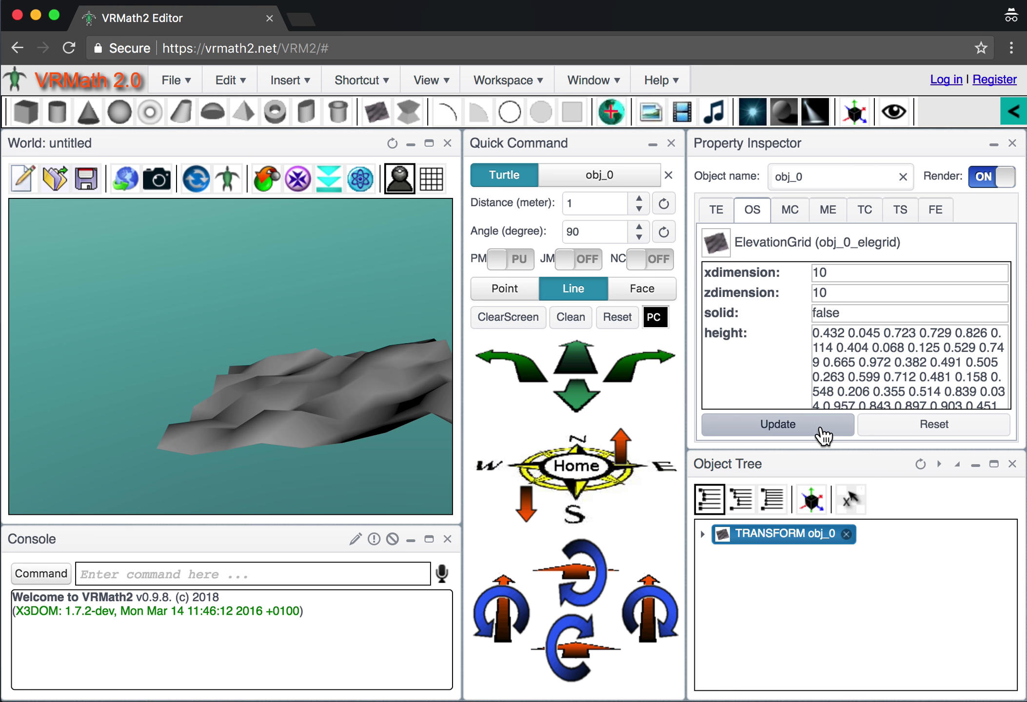
# - Delete the elevation grid and insert an extrusion at the turtle's position
pyautogui.moveTo(291, 385); pyautogui.dragTo(325, 384)
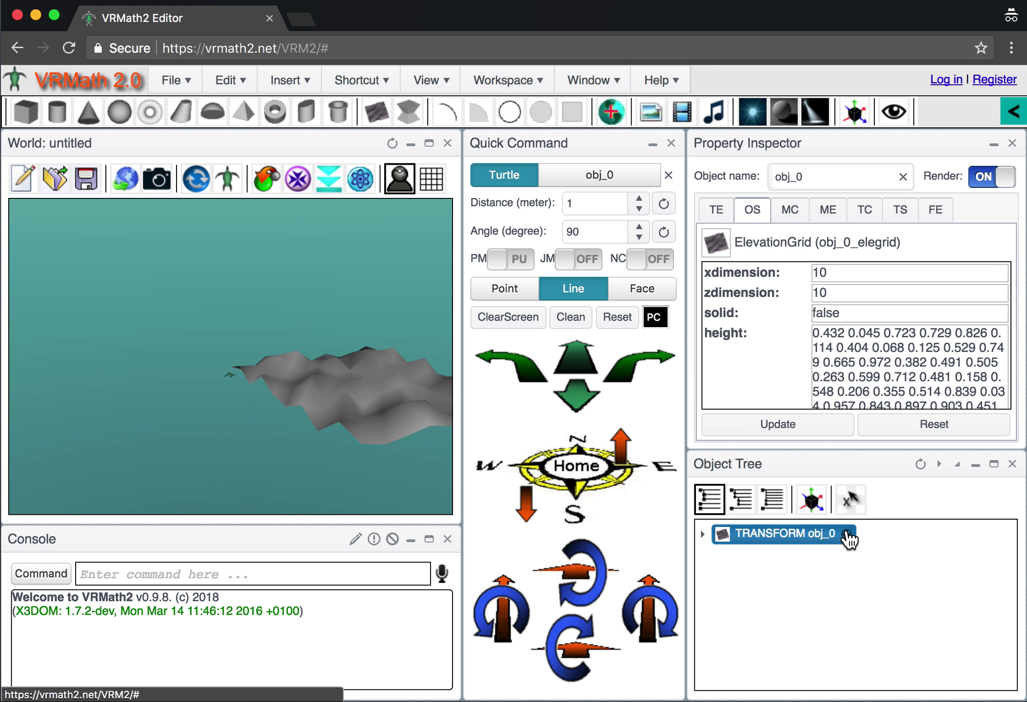
pyautogui.press('Delete')
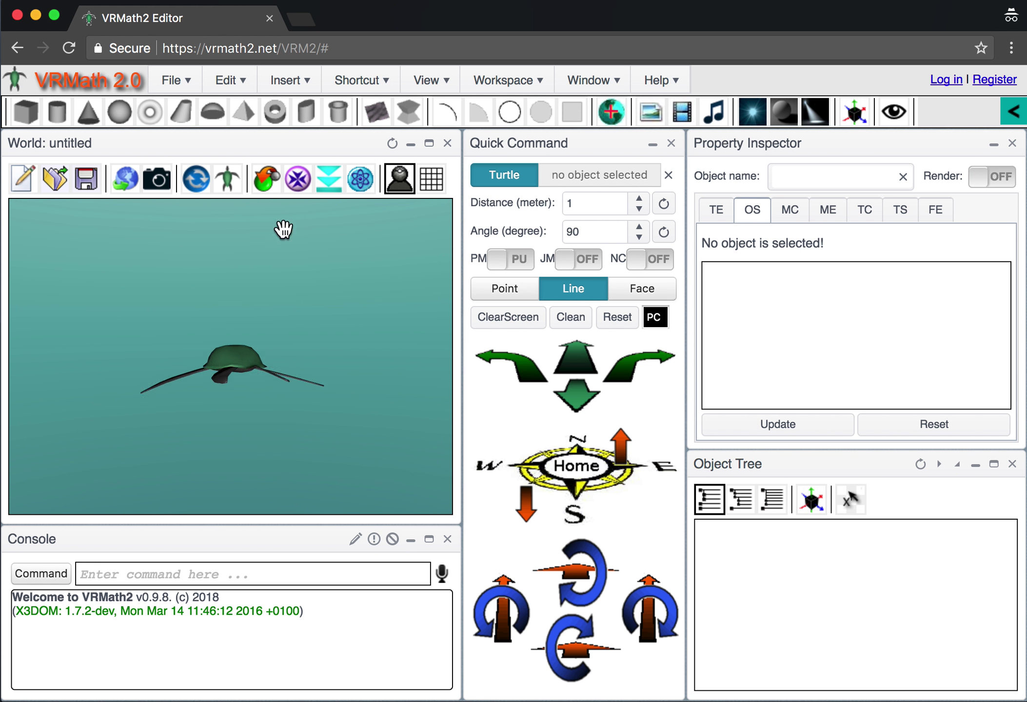
pyautogui.moveTo(264, 271); pyautogui.dragTo(302, 322)
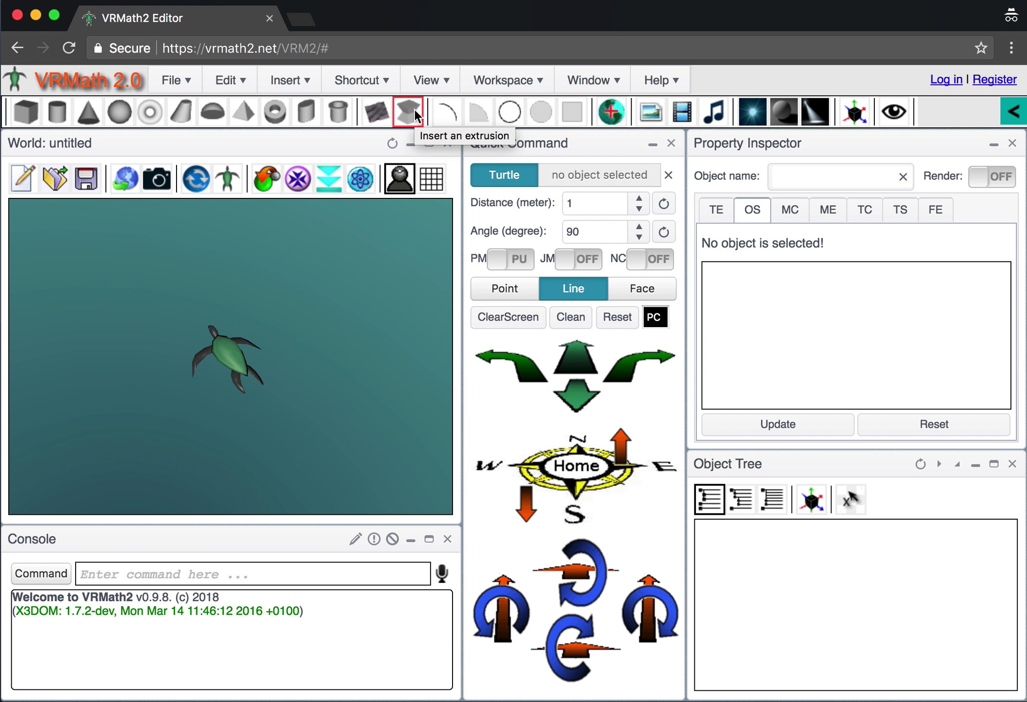
pyautogui.click(402, 112)
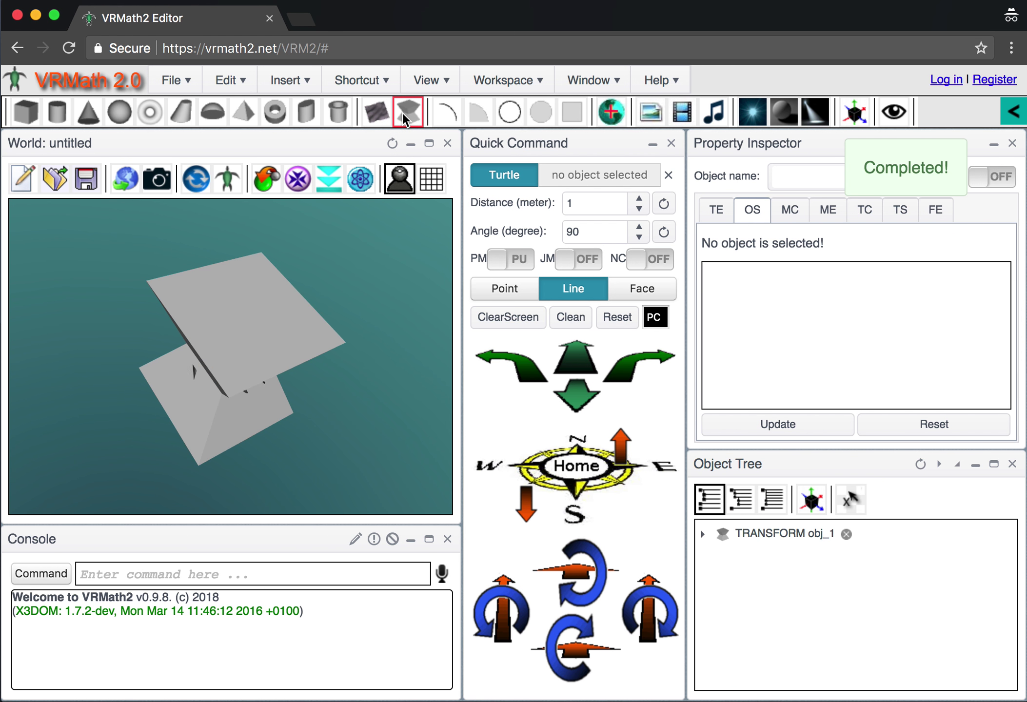
# - Select the extrusion and examine its form and its cross-section, spine and scale settings
pyautogui.moveTo(372, 362); pyautogui.dragTo(355, 334)
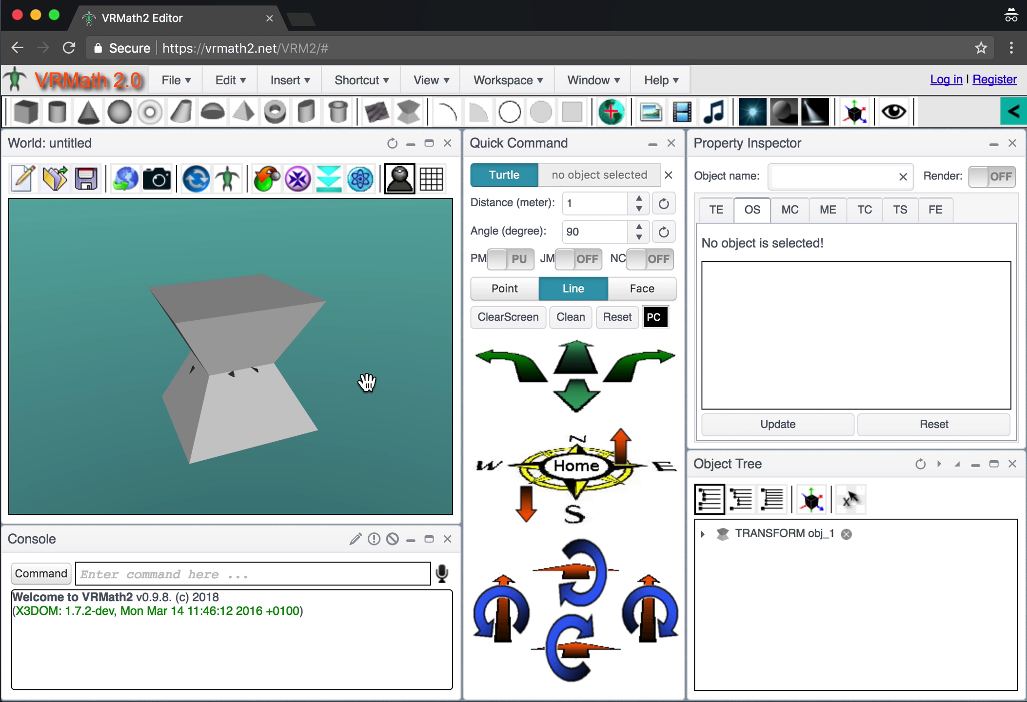
pyautogui.moveTo(367, 383); pyautogui.dragTo(385, 379)
pyautogui.click(248, 336)
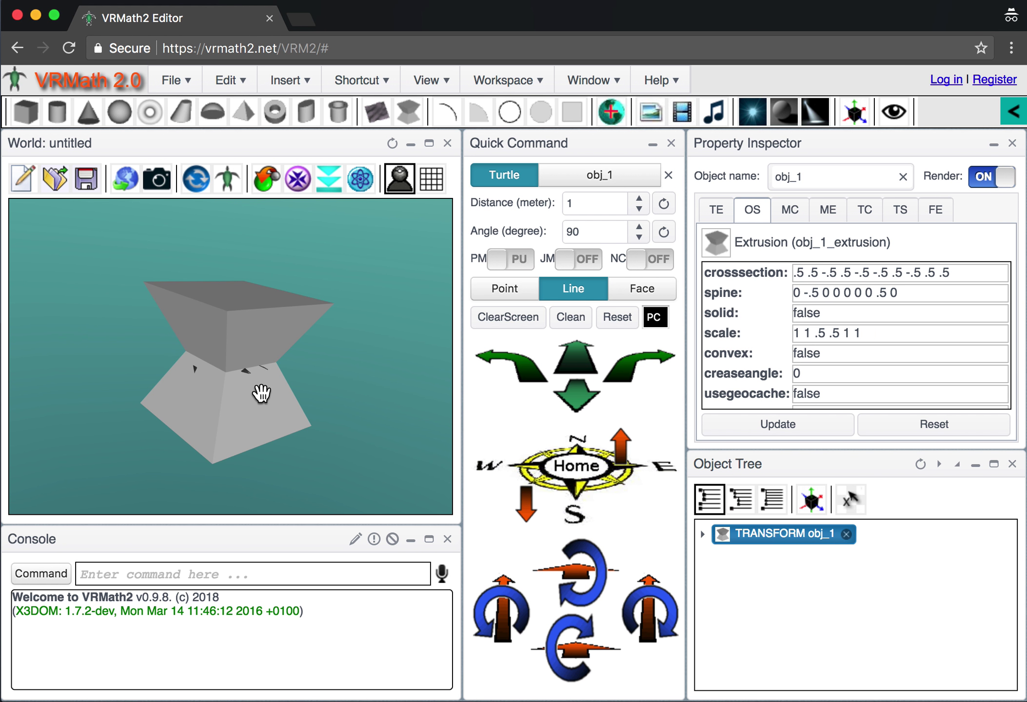
pyautogui.moveTo(261, 393); pyautogui.dragTo(251, 394)
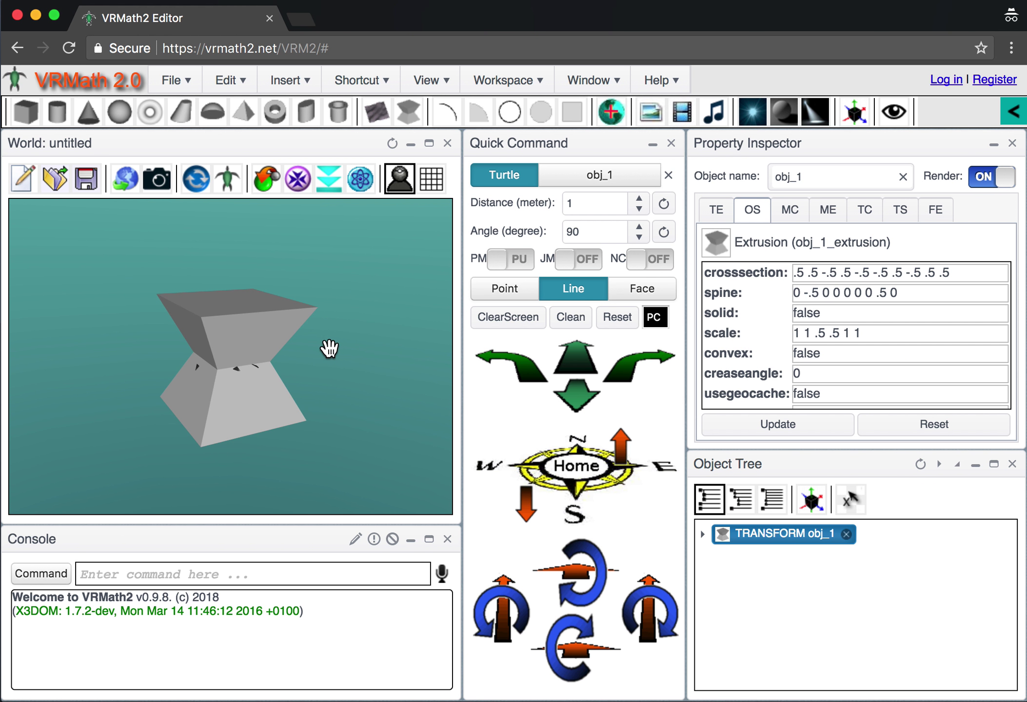
# - Replace the extrusion with a 2D arc and a 2D pie at the turtle's position
pyautogui.click(846, 535)
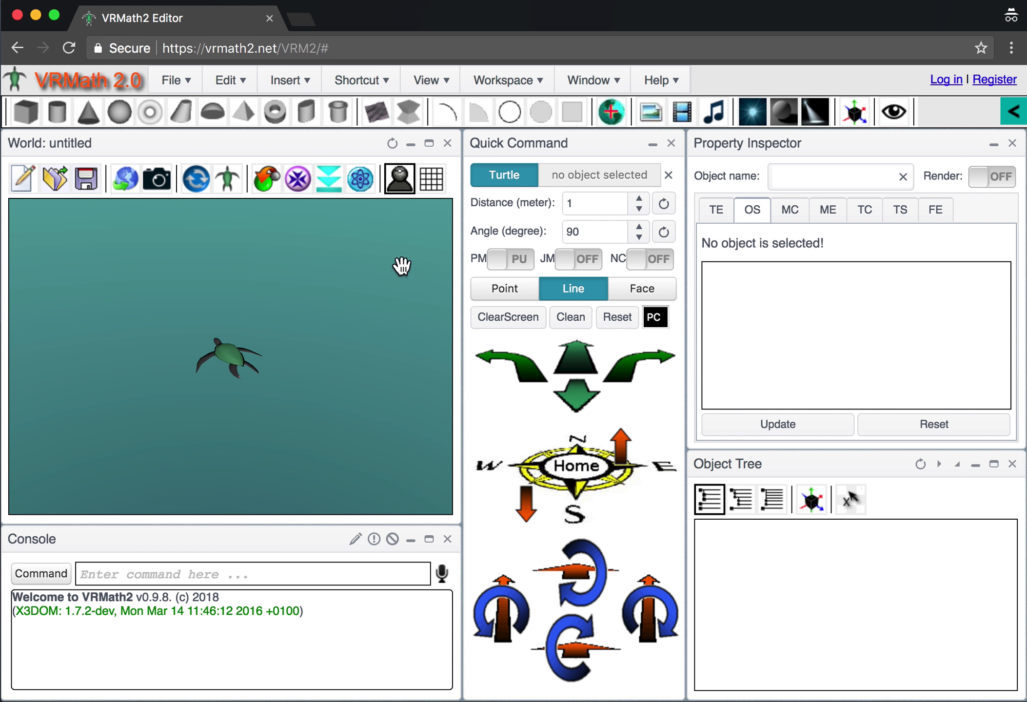
pyautogui.click(451, 109)
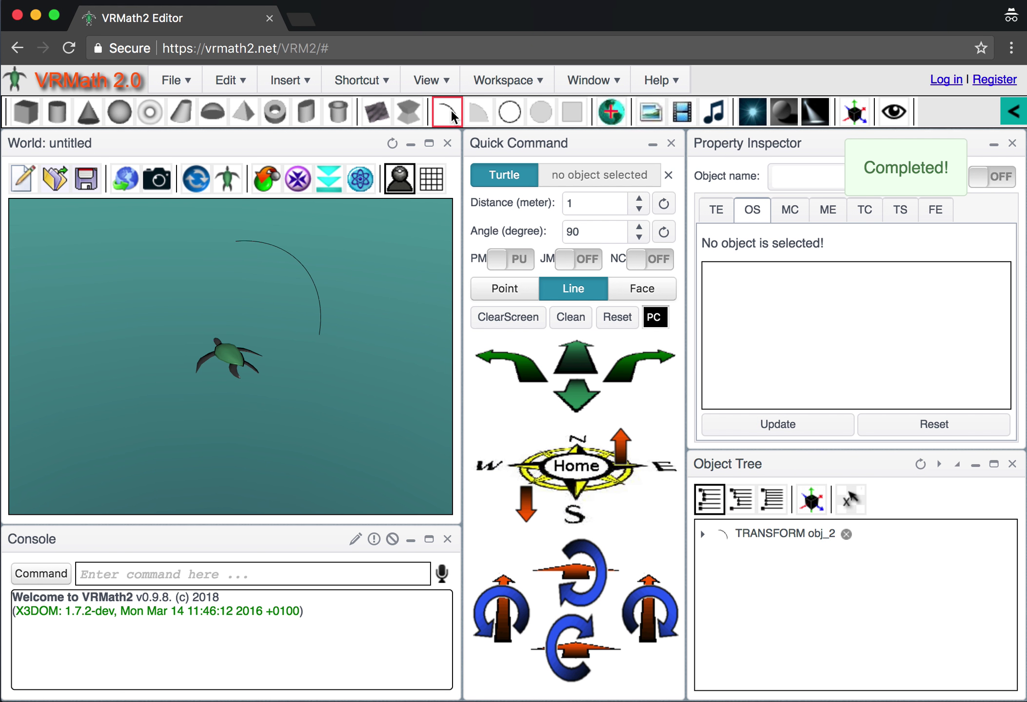
pyautogui.click(484, 113)
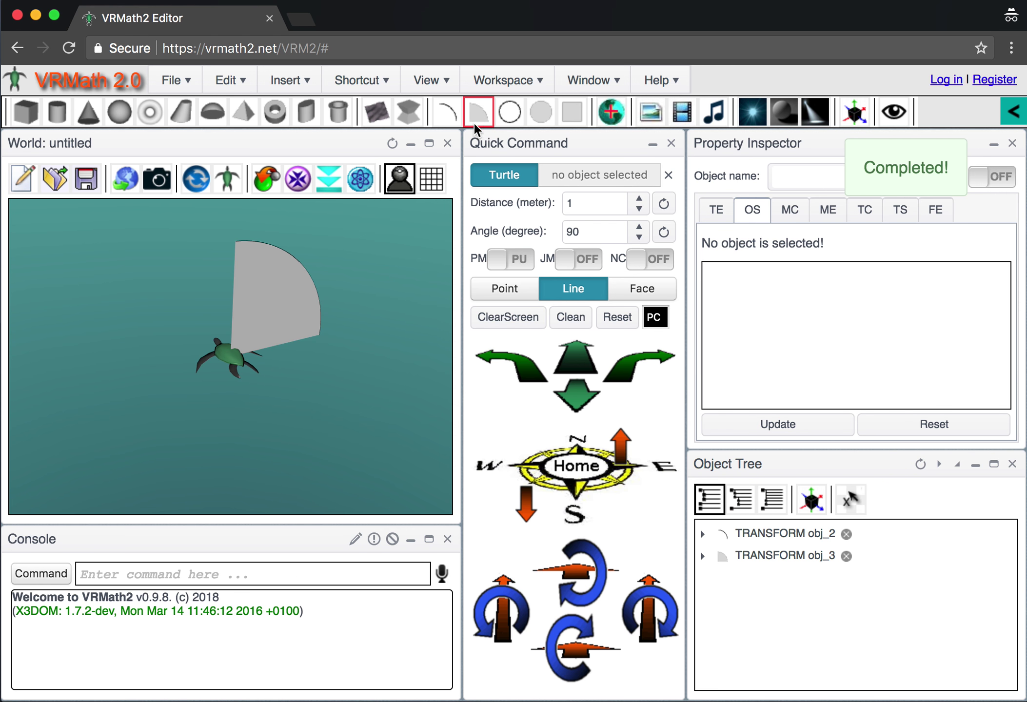
# - Turn the turtle 90 degrees to its left and insert a second 2D pie from that heading
pyautogui.moveTo(256, 334)
pyautogui.mouseDown()
pyautogui.moveTo(280, 355)
pyautogui.moveTo(267, 331)
pyautogui.mouseUp()
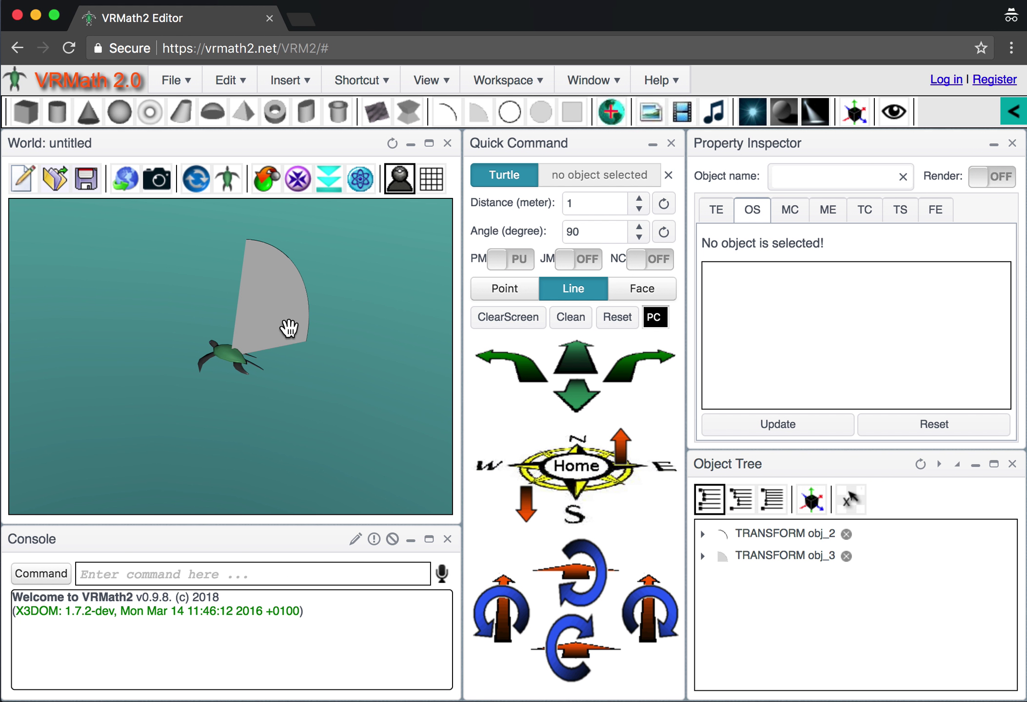
pyautogui.click(510, 376)
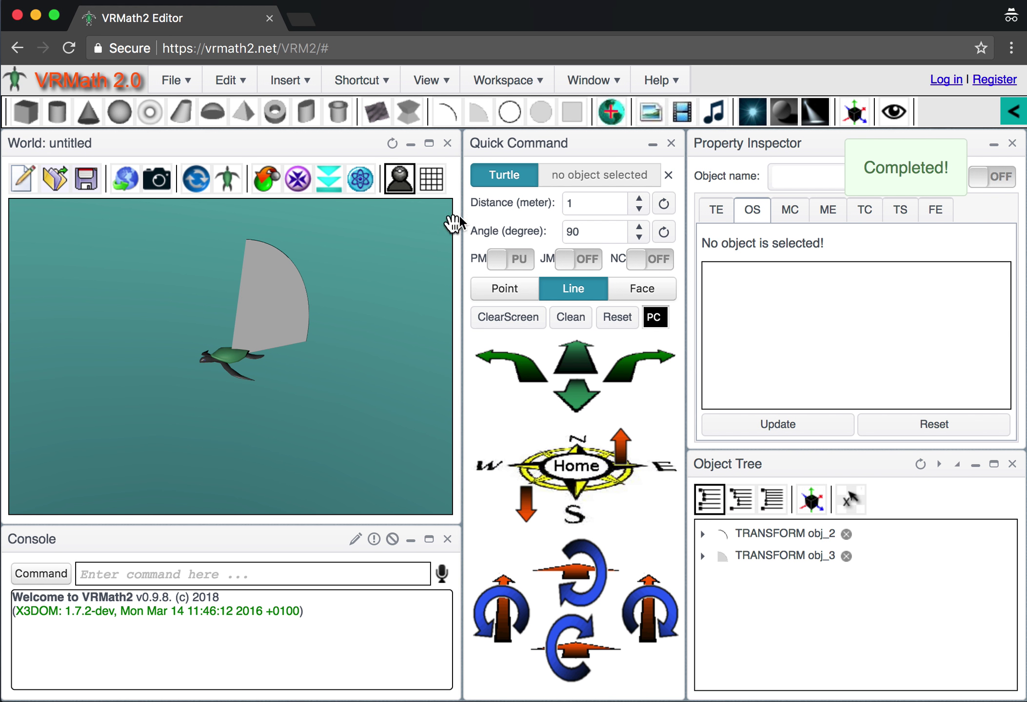
pyautogui.click(479, 108)
pyautogui.moveTo(317, 360); pyautogui.dragTo(266, 424)
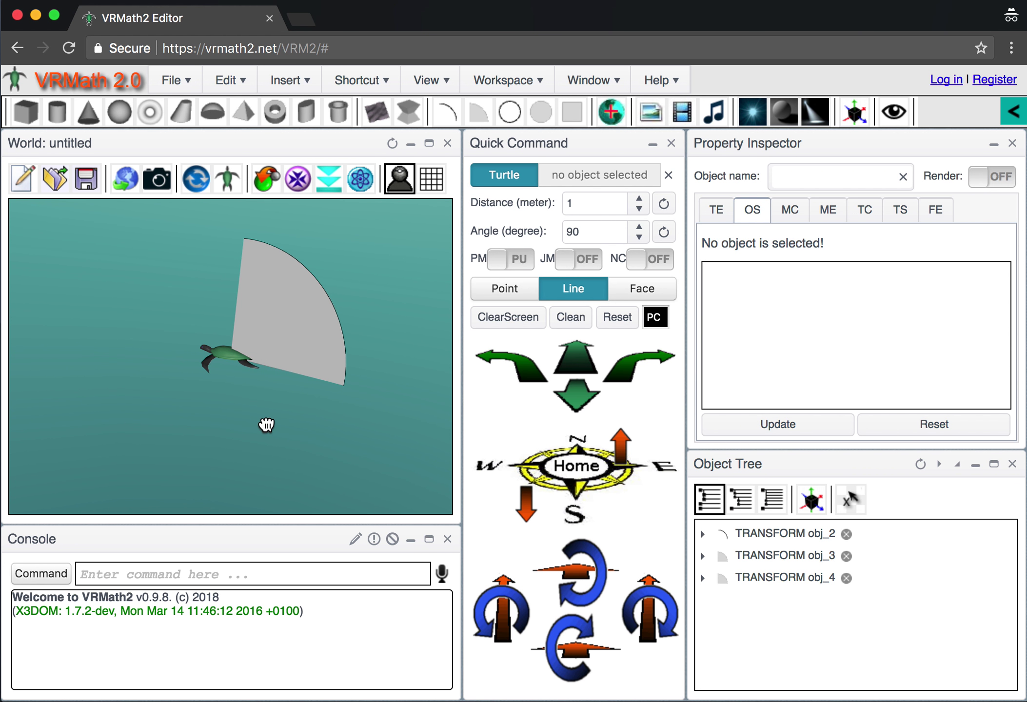
# - Start a new empty world and insert a 2D pie at the turtle's position
pyautogui.click(23, 179)
pyautogui.click(693, 204)
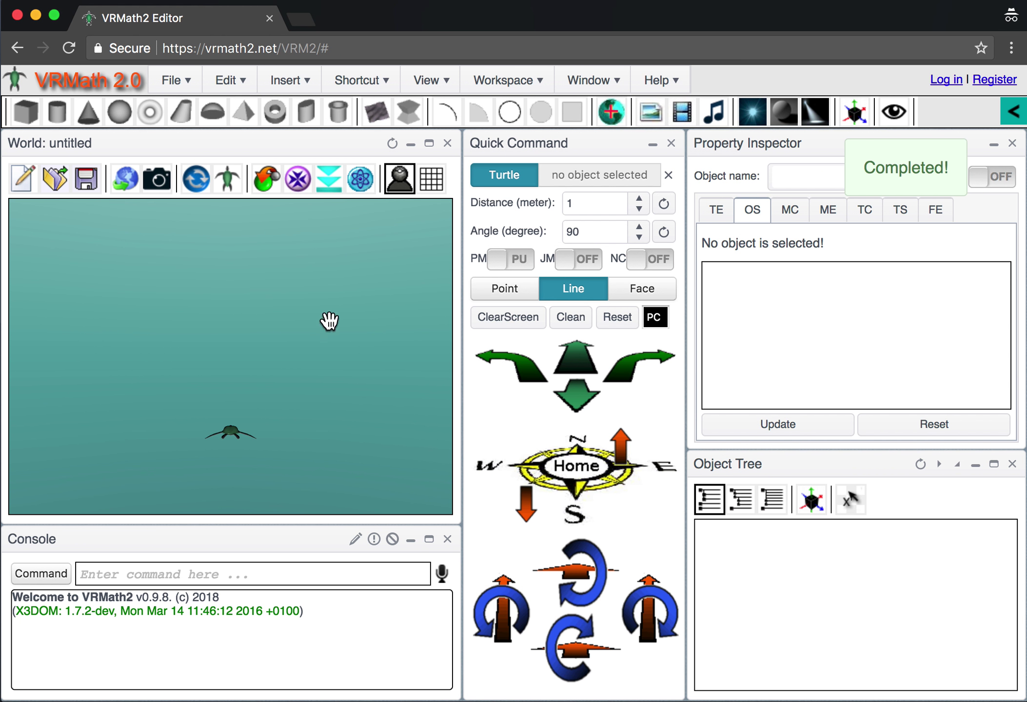
pyautogui.click(479, 113)
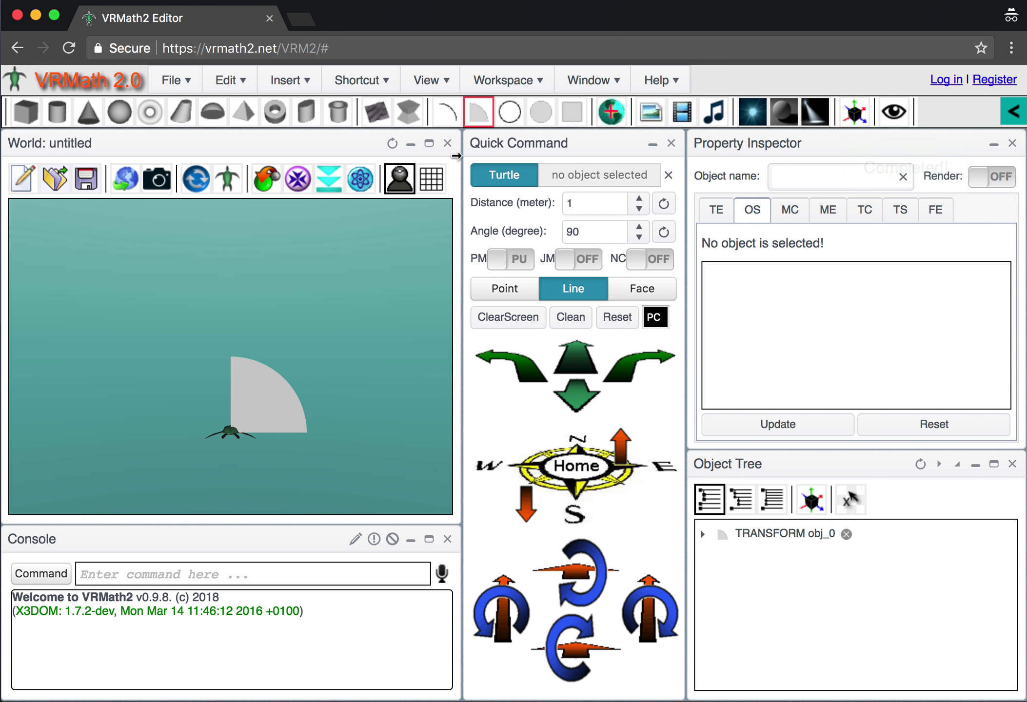
# - Fit the pie in the view, select it and review its shape settings through to the subdivision
pyautogui.click(297, 180)
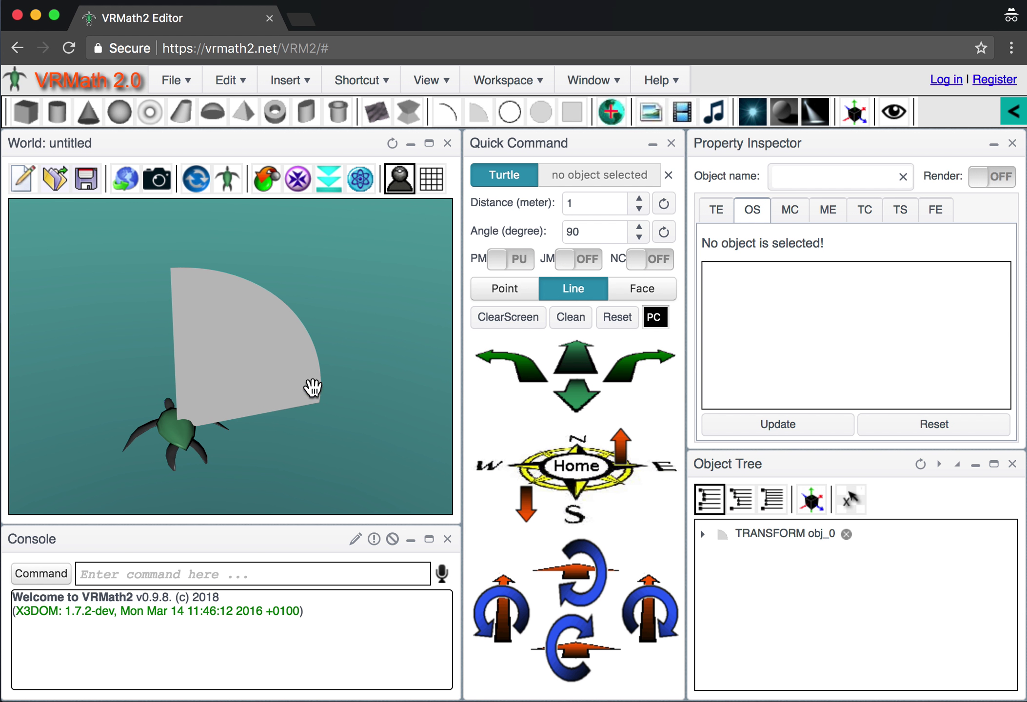
pyautogui.moveTo(117, 425); pyautogui.dragTo(128, 427)
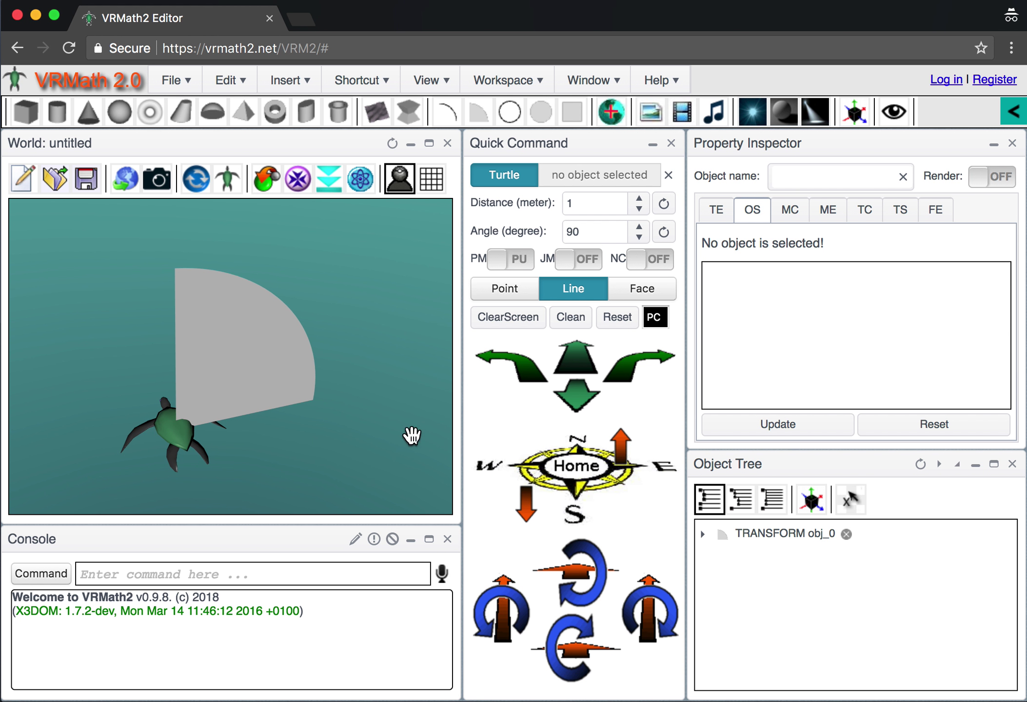
pyautogui.click(247, 355)
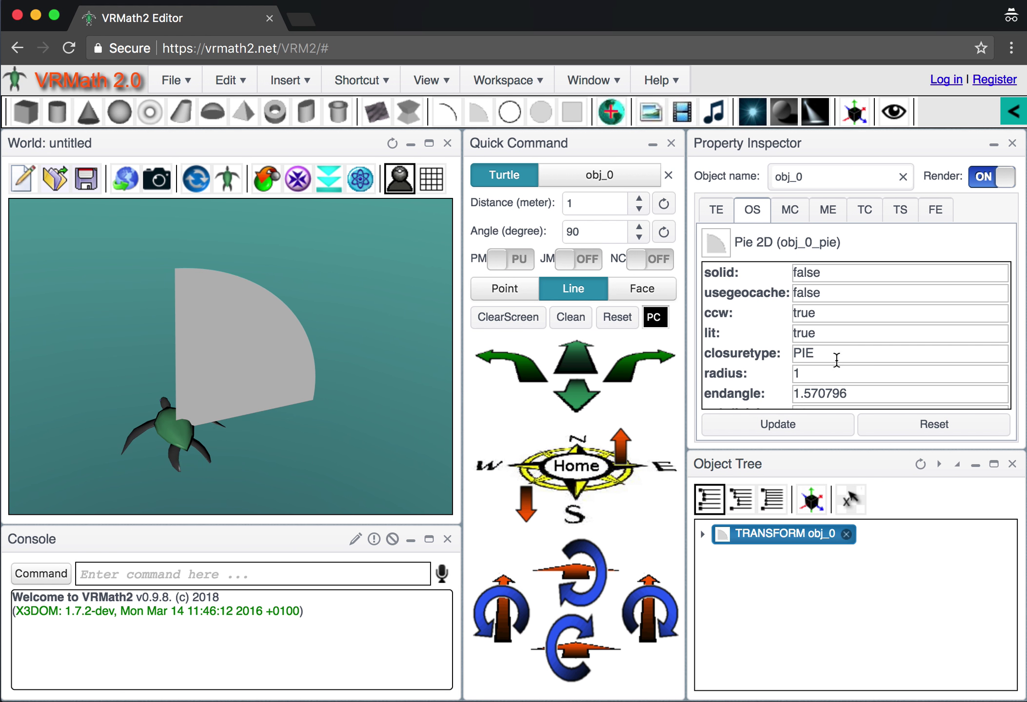
pyautogui.scroll(-1, 790, 375)
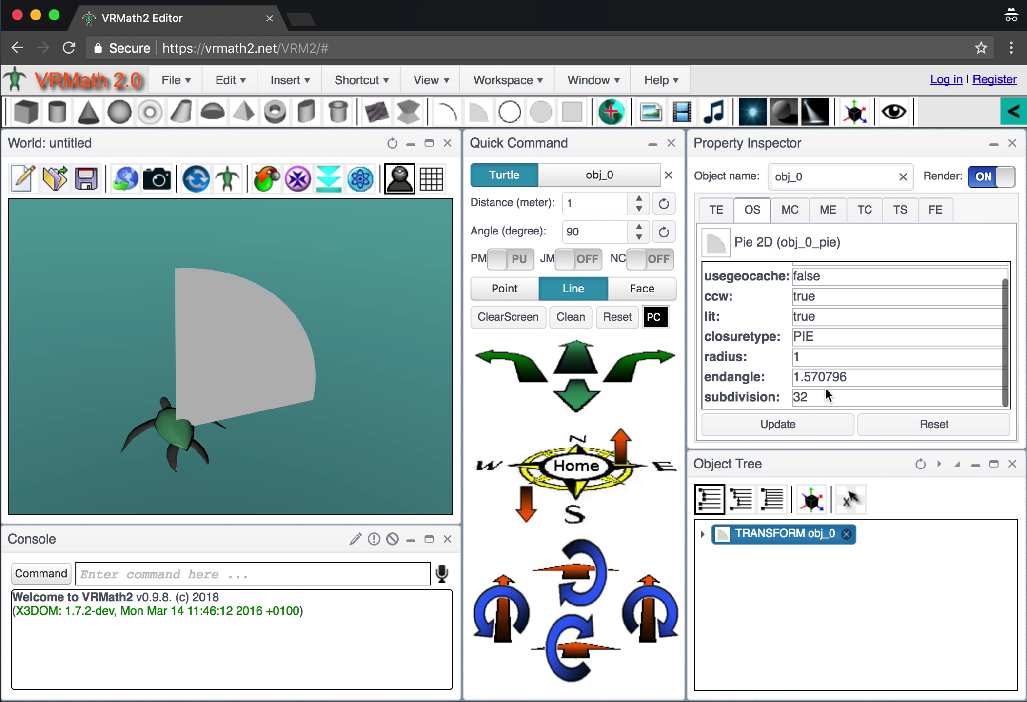
pyautogui.scroll(1, 743, 346)
pyautogui.scroll(-1, 749, 347)
# - Set the 2D pie's end angle to 2 and update the shape
pyautogui.click(866, 376)
pyautogui.press('BackSpace')
pyautogui.press('BackSpace')
pyautogui.press('BackSpace')
pyautogui.press('BackSpace')
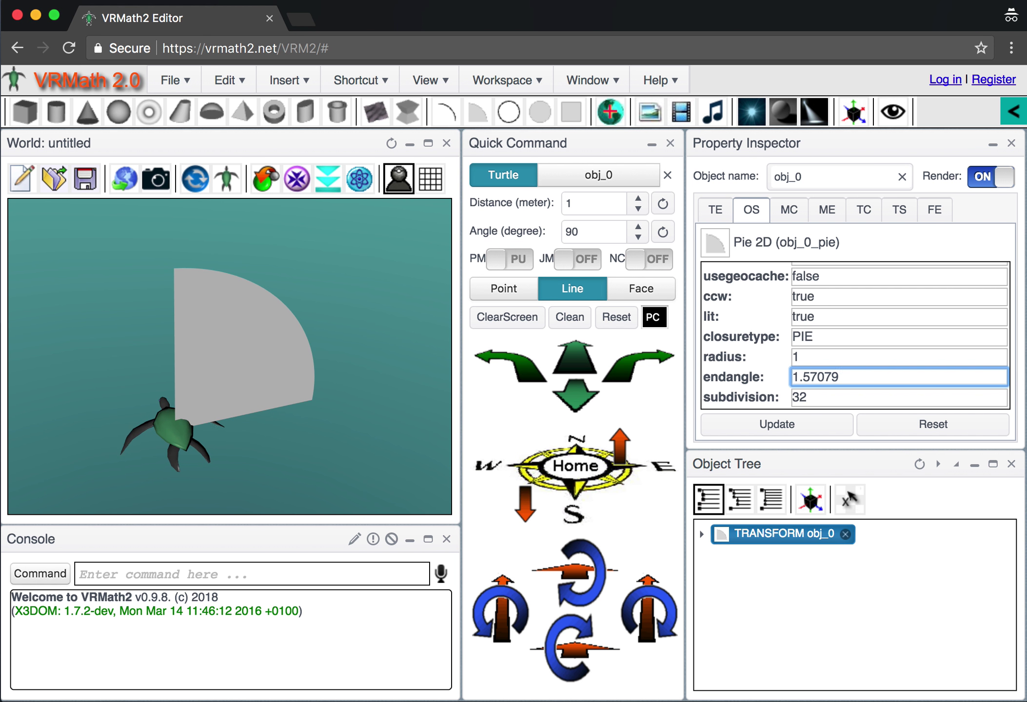
pyautogui.write('2')
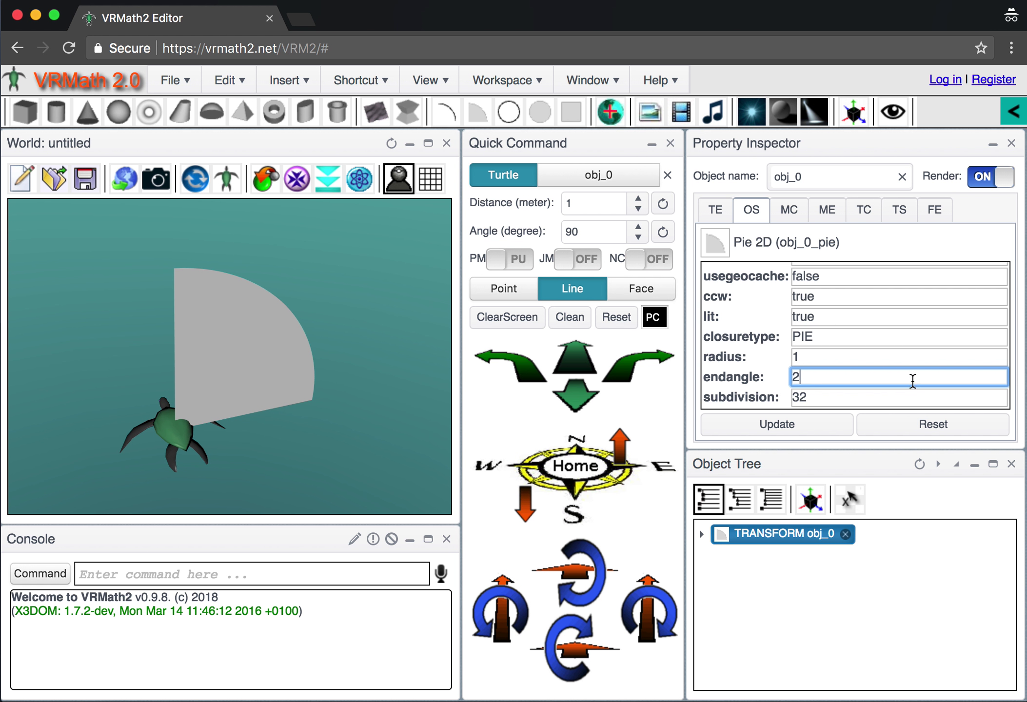
pyautogui.click(793, 426)
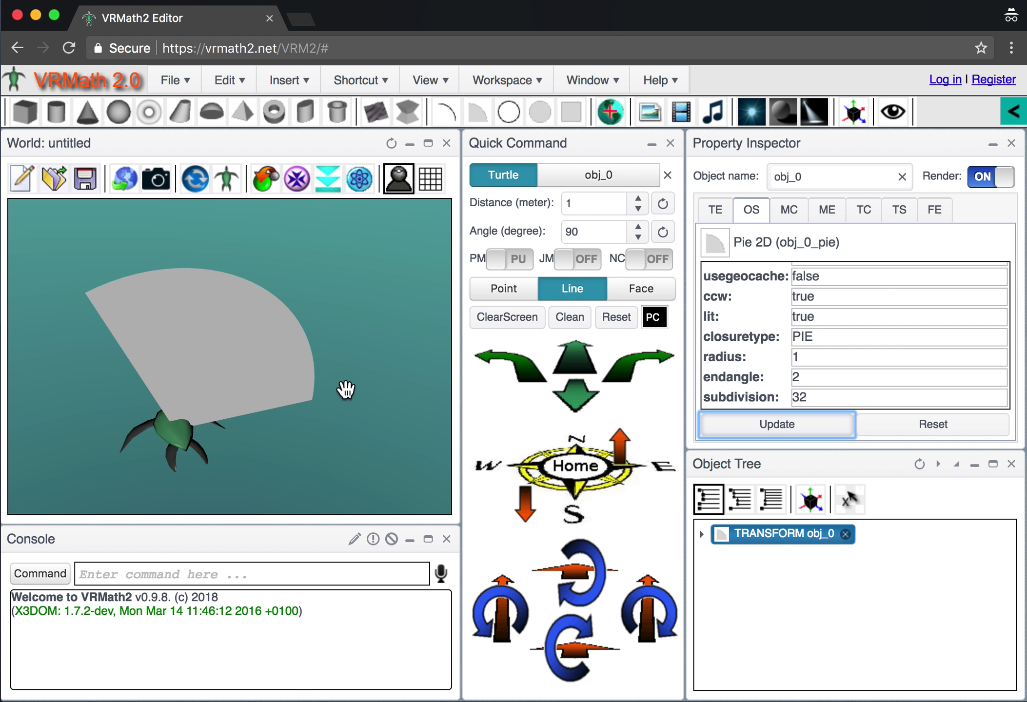
# - Set the 2D pie's end angle to 3.14 and update the shape
pyautogui.click(848, 377)
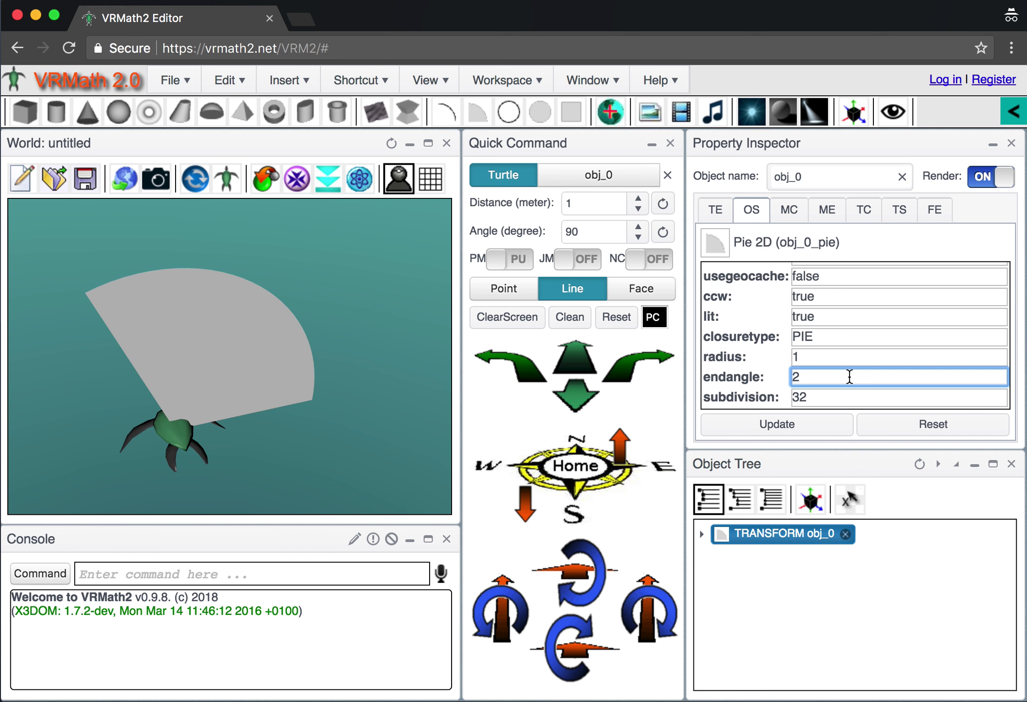
pyautogui.press('BackSpace')
pyautogui.click(775, 424)
pyautogui.moveTo(159, 469); pyautogui.dragTo(96, 417)
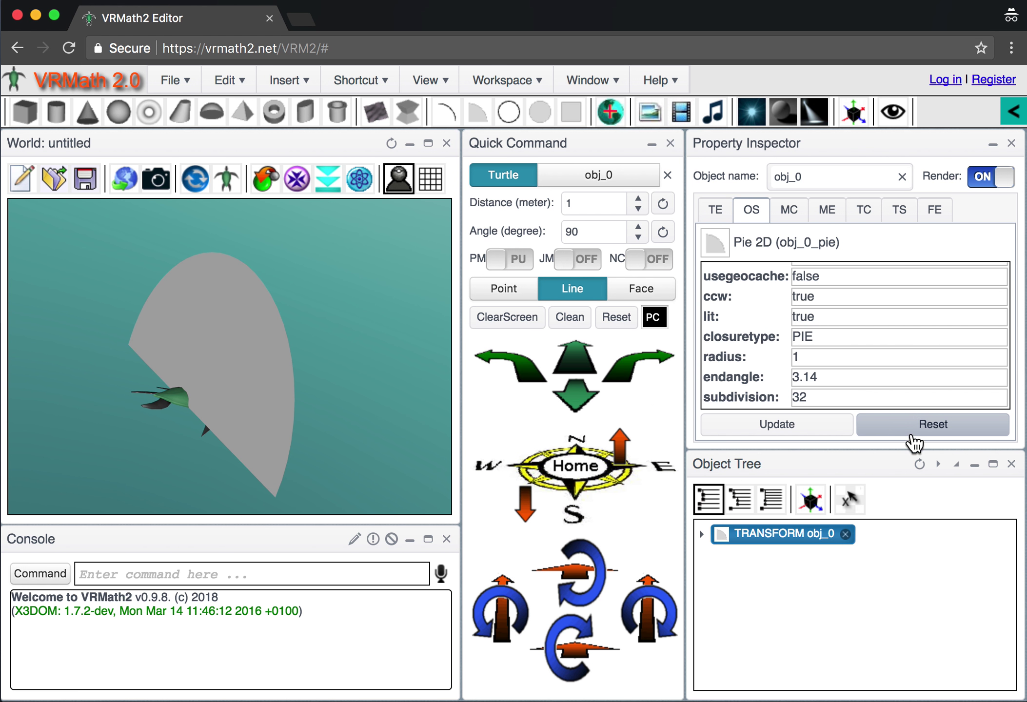
# - Delete the edited pie and insert a new 2D pie with default settings at the turtle's position
pyautogui.click(846, 535)
pyautogui.moveTo(161, 355); pyautogui.dragTo(176, 395)
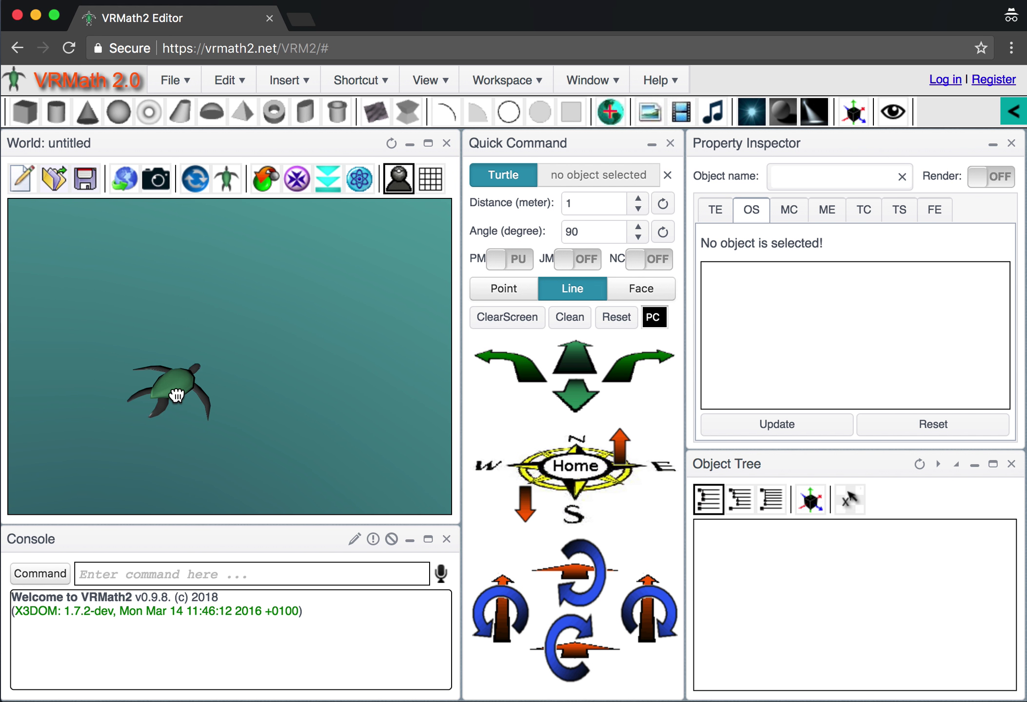
pyautogui.click(474, 112)
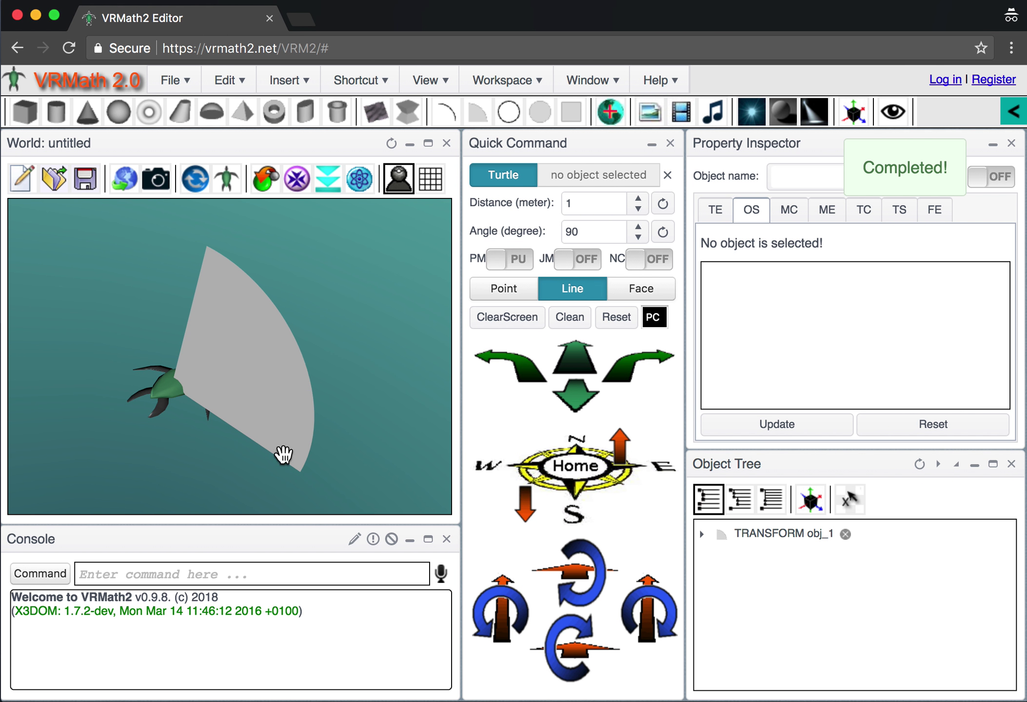
pyautogui.moveTo(306, 403); pyautogui.dragTo(339, 416)
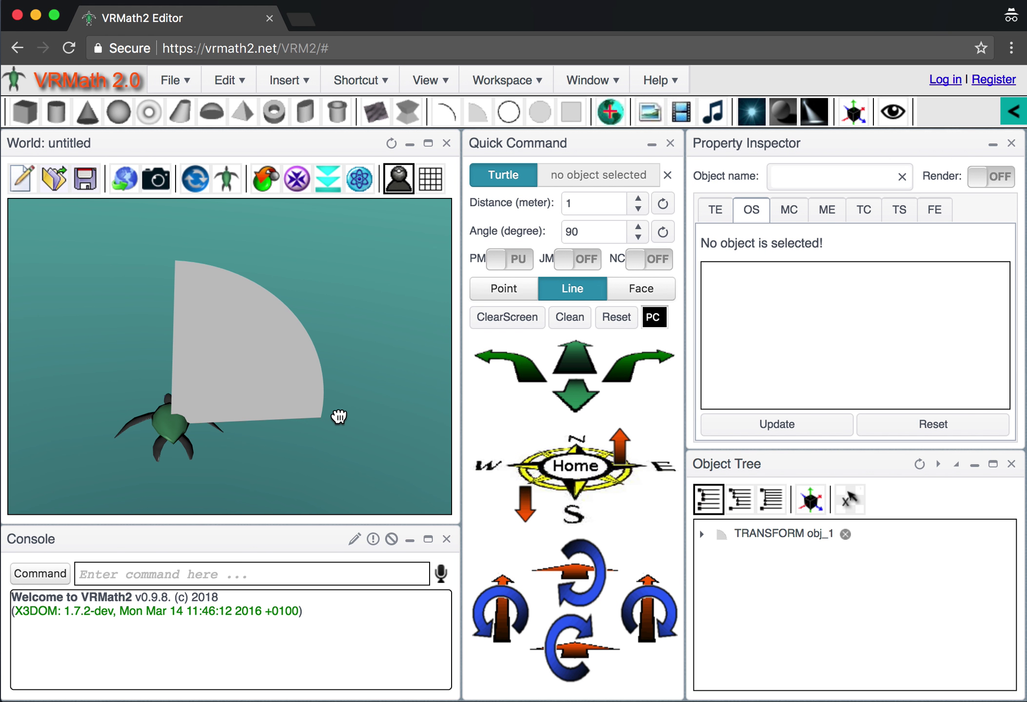
# - Insert a 2D circle outline around the turtle, enclosing the pie
pyautogui.click(250, 362)
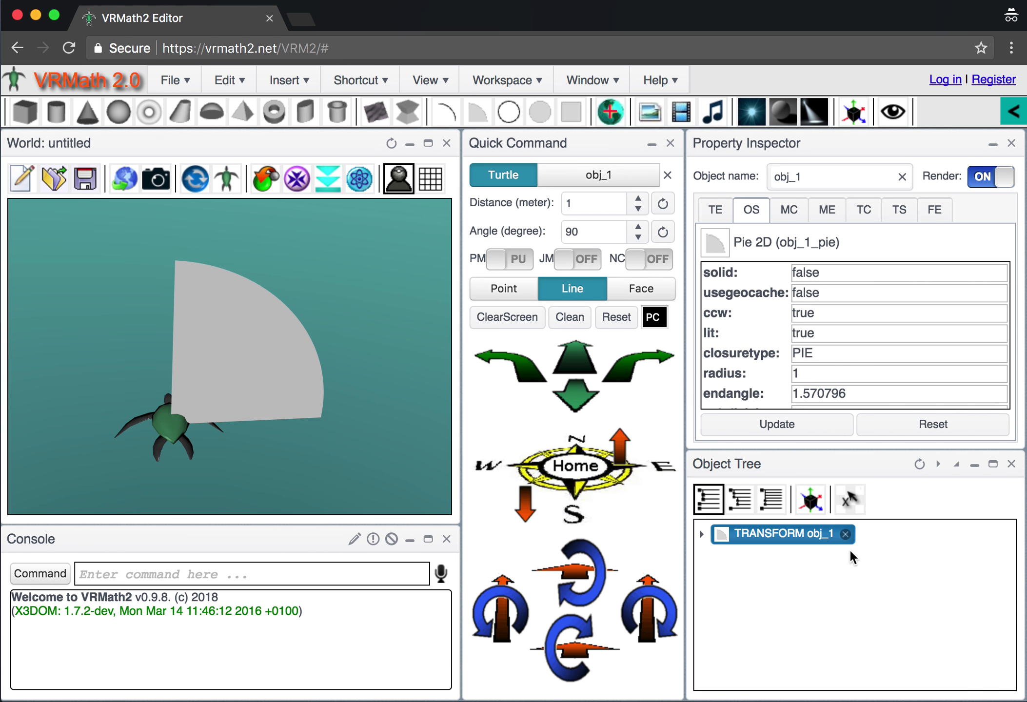
pyautogui.click(509, 115)
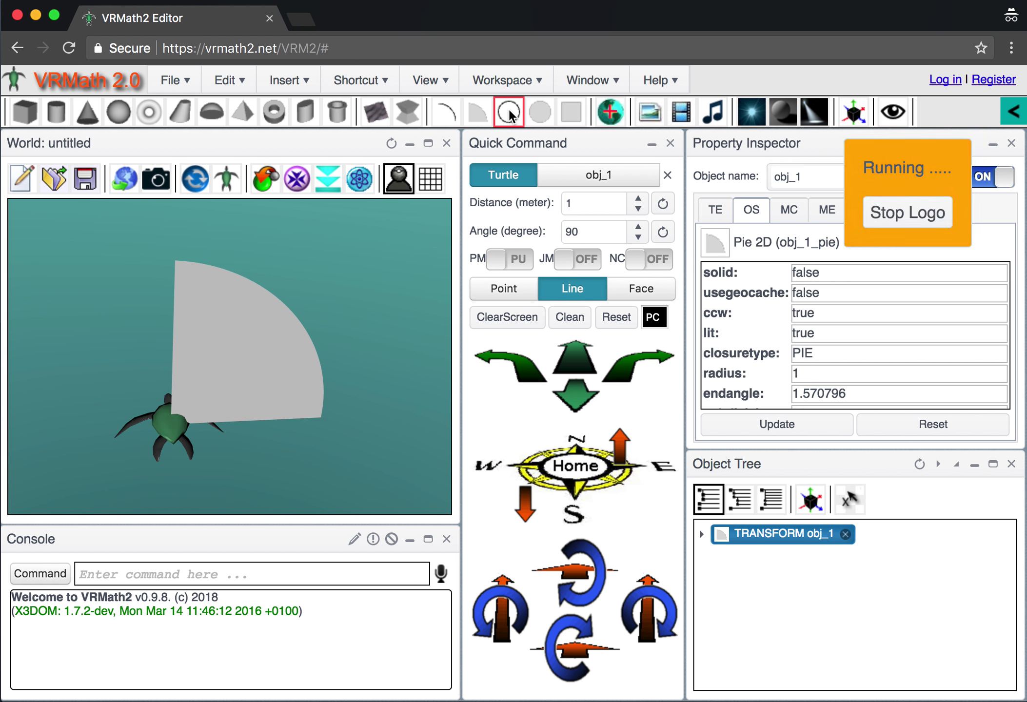
pyautogui.moveTo(194, 400); pyautogui.dragTo(181, 316)
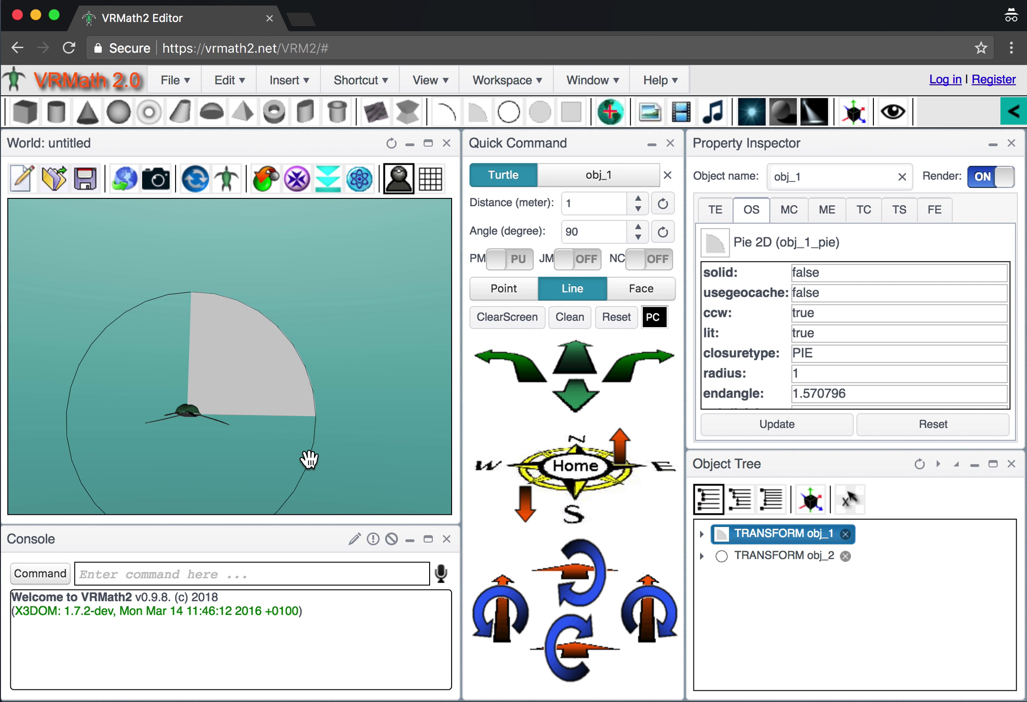
# - Select the 2D circle and set its emissive color to bright green with R 60, G 1000, B 343
pyautogui.click(752, 554)
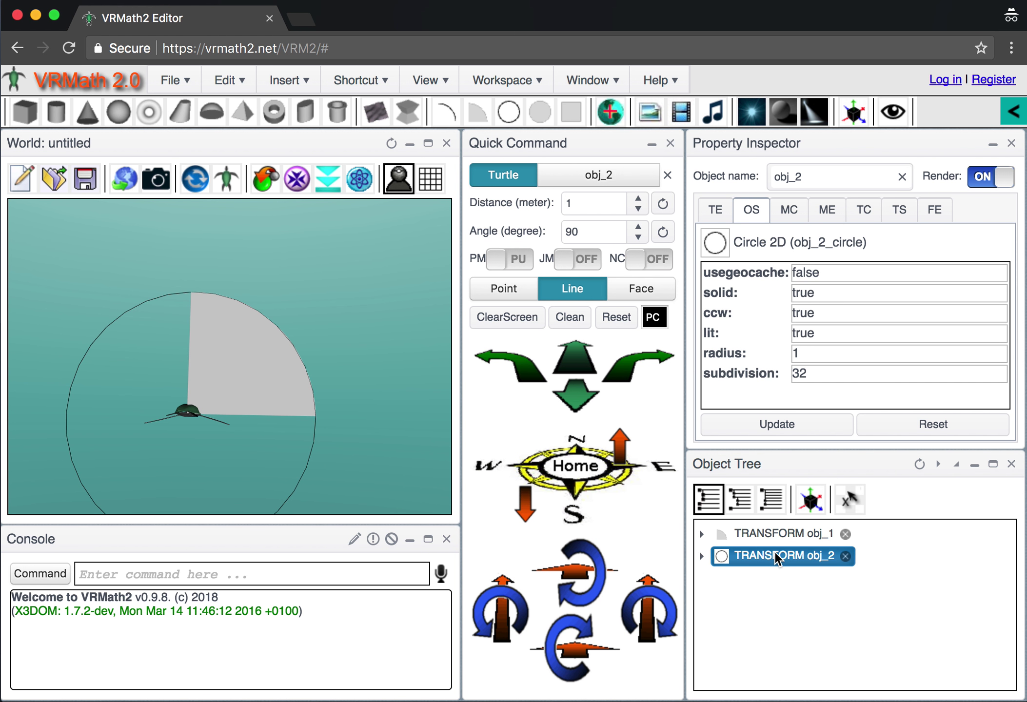
pyautogui.click(791, 213)
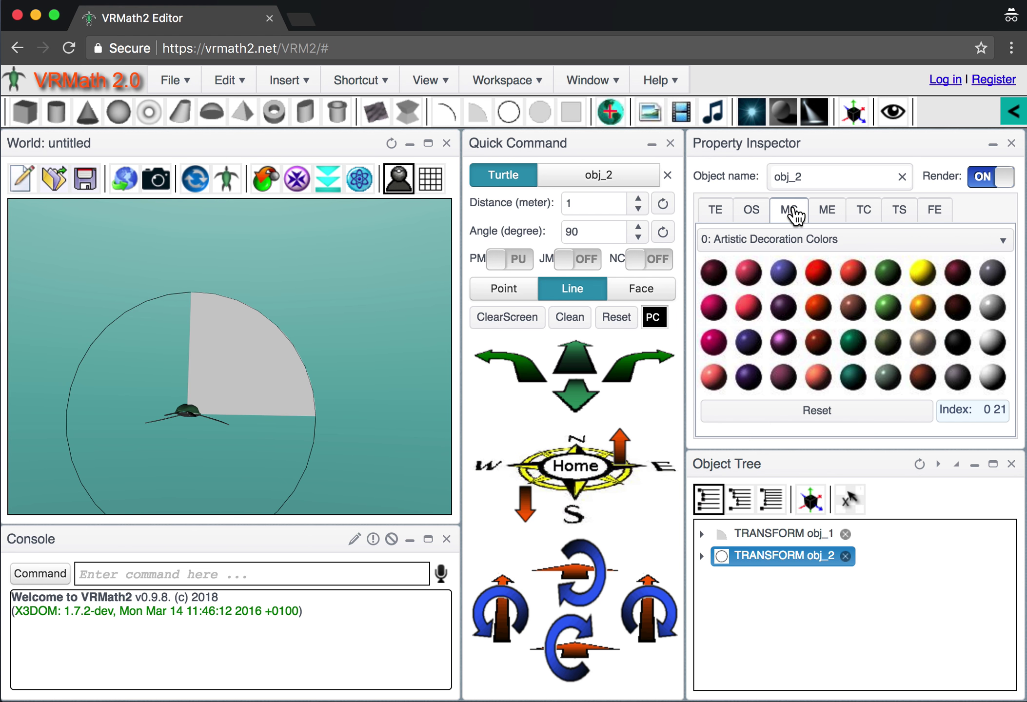
pyautogui.click(828, 217)
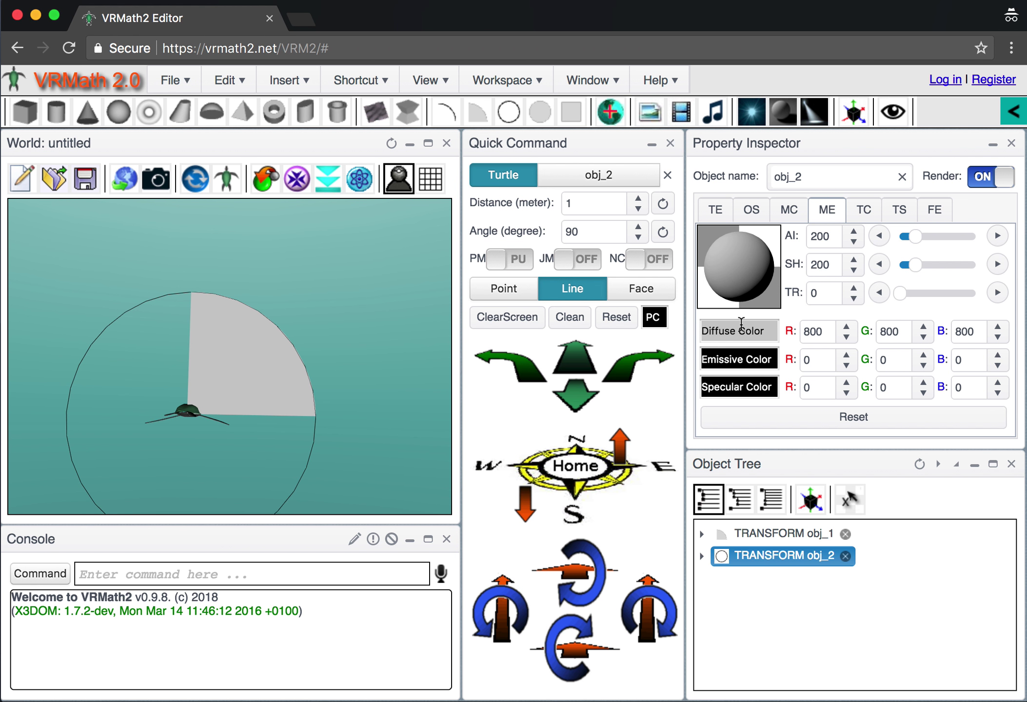
pyautogui.click(739, 360)
pyautogui.moveTo(735, 410)
pyautogui.mouseDown()
pyautogui.moveTo(760, 408)
pyautogui.moveTo(738, 442)
pyautogui.moveTo(744, 405)
pyautogui.moveTo(823, 392)
pyautogui.moveTo(816, 406)
pyautogui.moveTo(815, 380)
pyautogui.moveTo(776, 389)
pyautogui.mouseUp()
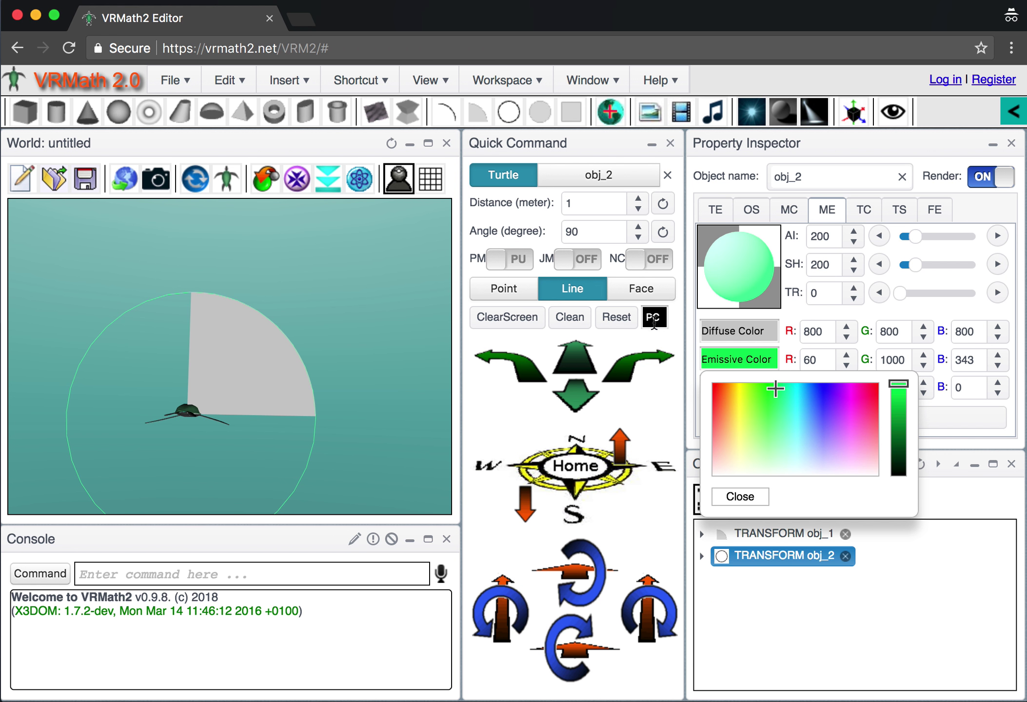
pyautogui.click(740, 497)
# - Color the 2D pie with the crimson material at index 0 1 of the Artistic Decoration Colors
pyautogui.click(789, 210)
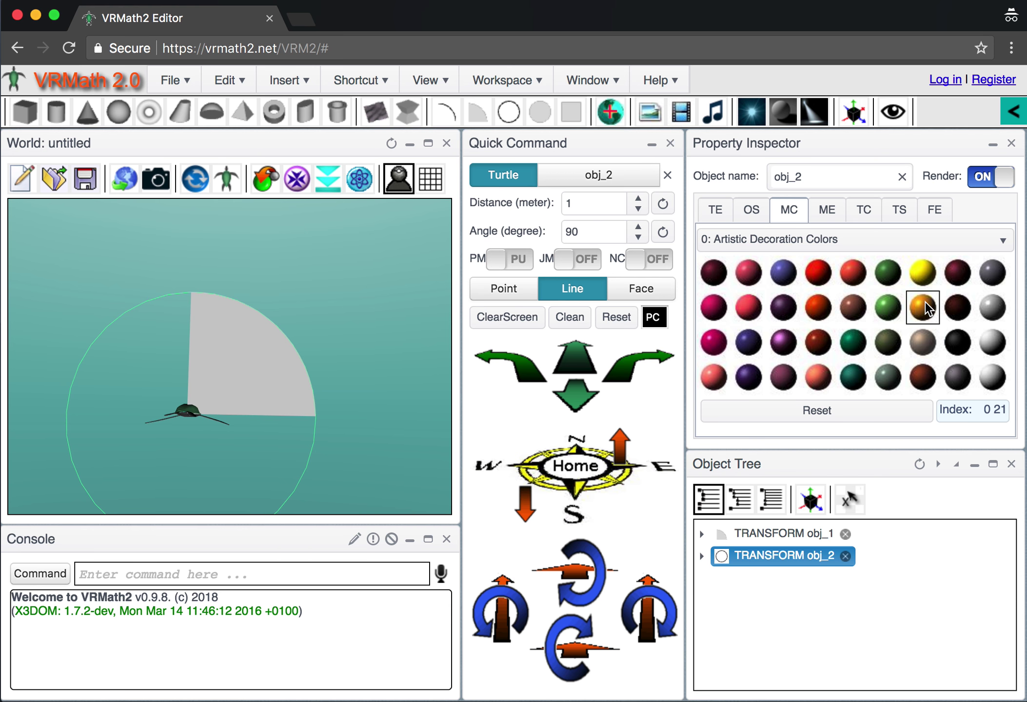
pyautogui.click(232, 371)
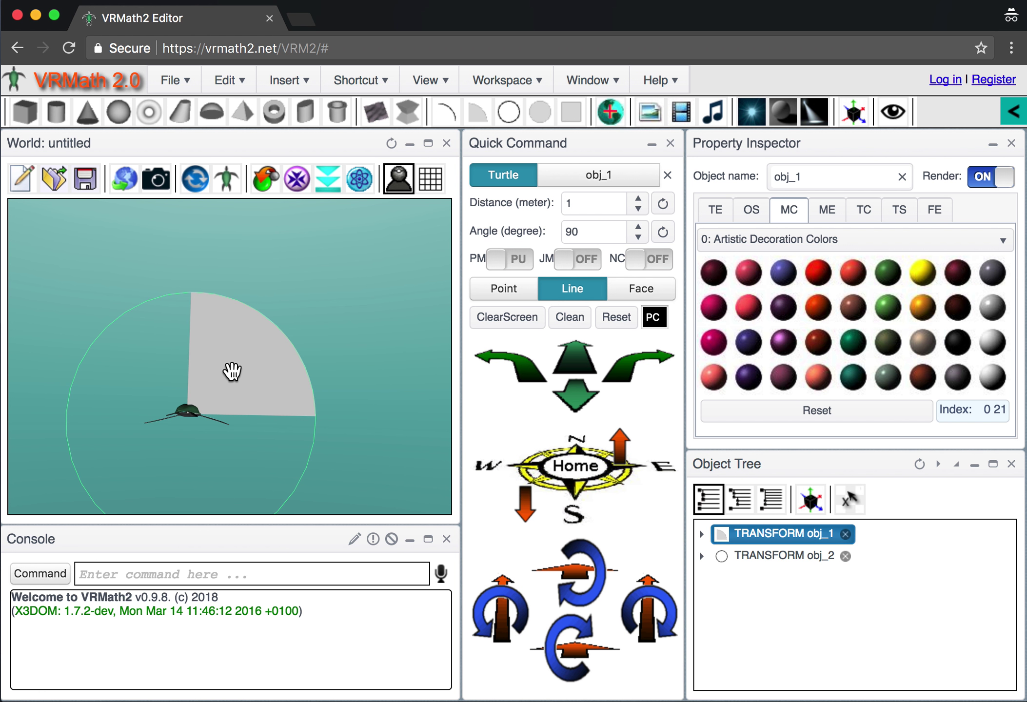
pyautogui.click(886, 308)
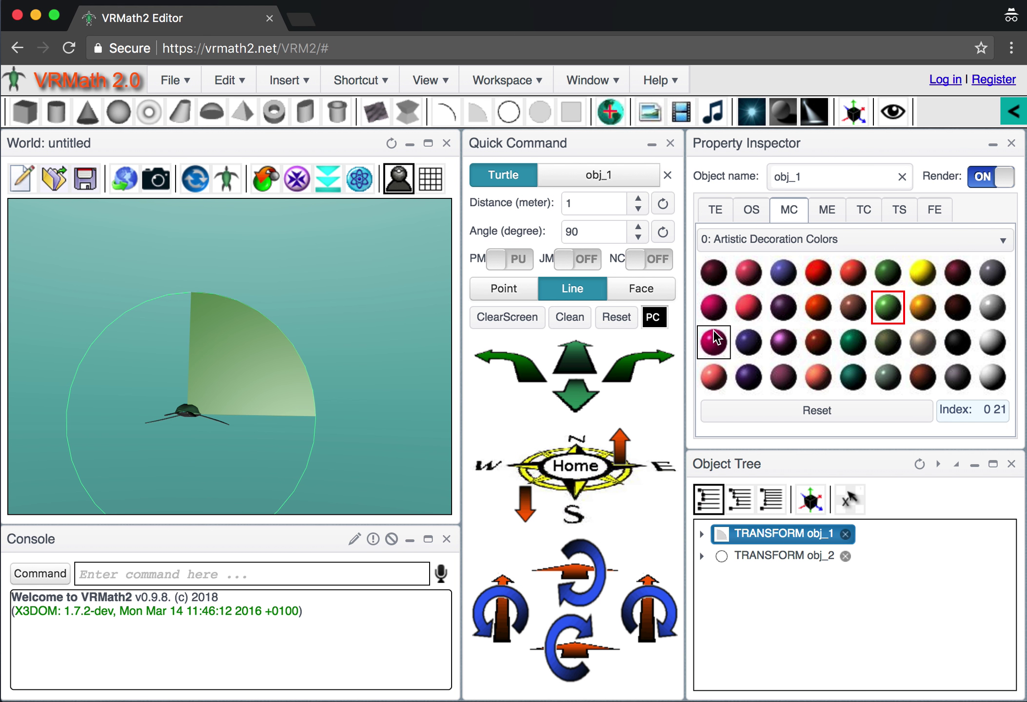
pyautogui.click(714, 312)
pyautogui.moveTo(137, 395); pyautogui.dragTo(196, 372)
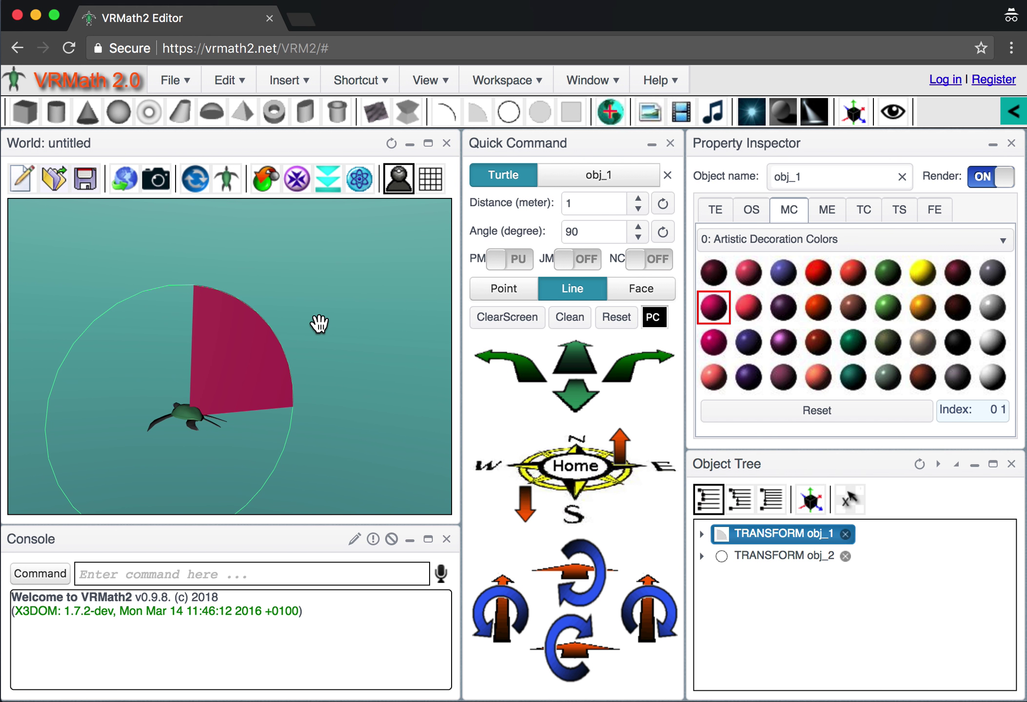
# - Open the Animator and apply a looping TiltRight spin to the pie (obj_1) with a 10-second cycle interval
pyautogui.click(592, 80)
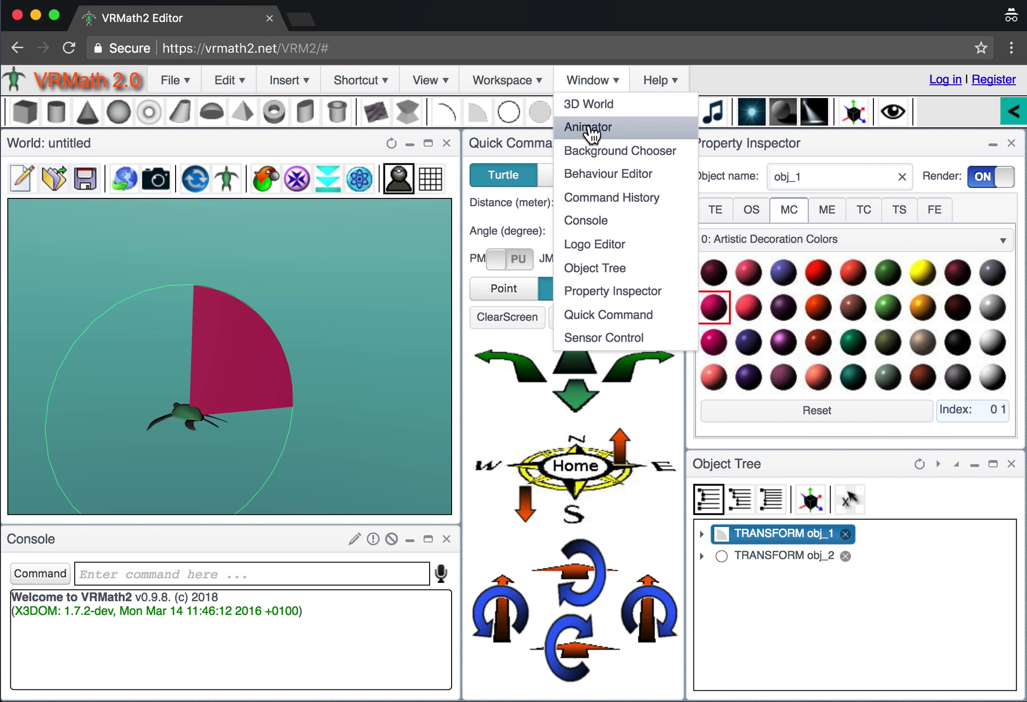
pyautogui.click(590, 127)
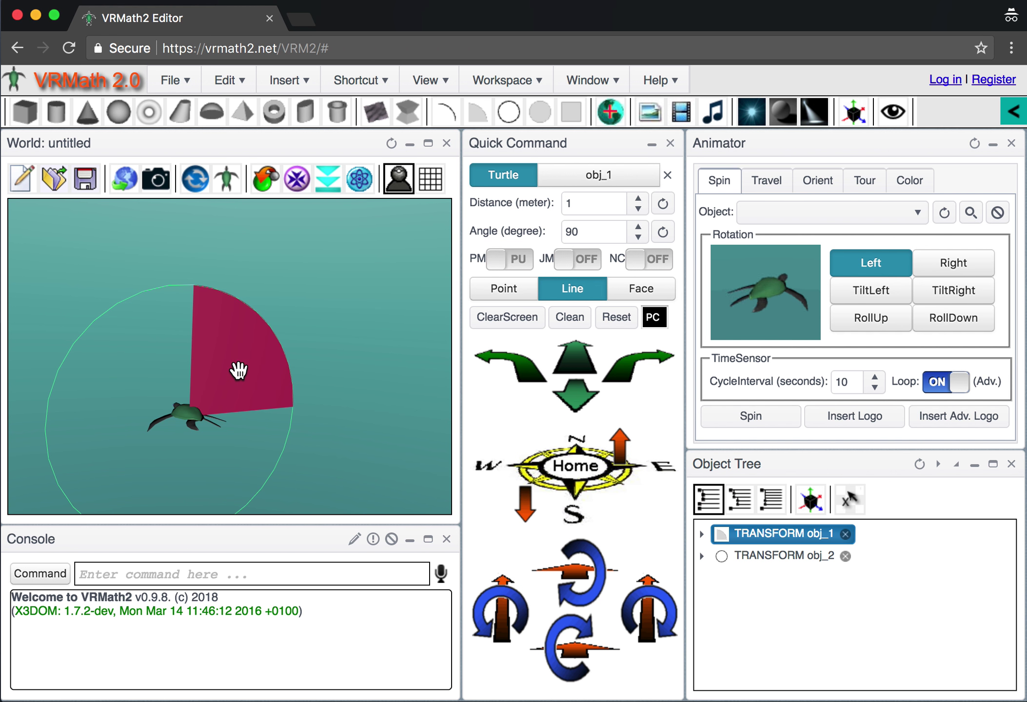
pyautogui.click(944, 213)
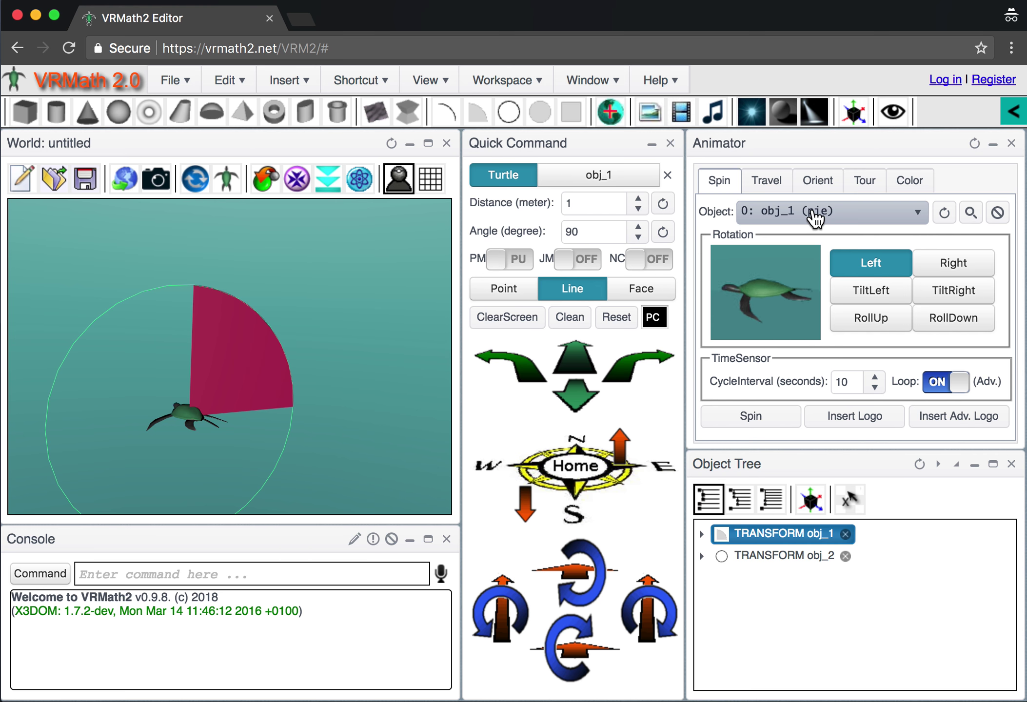
pyautogui.click(971, 296)
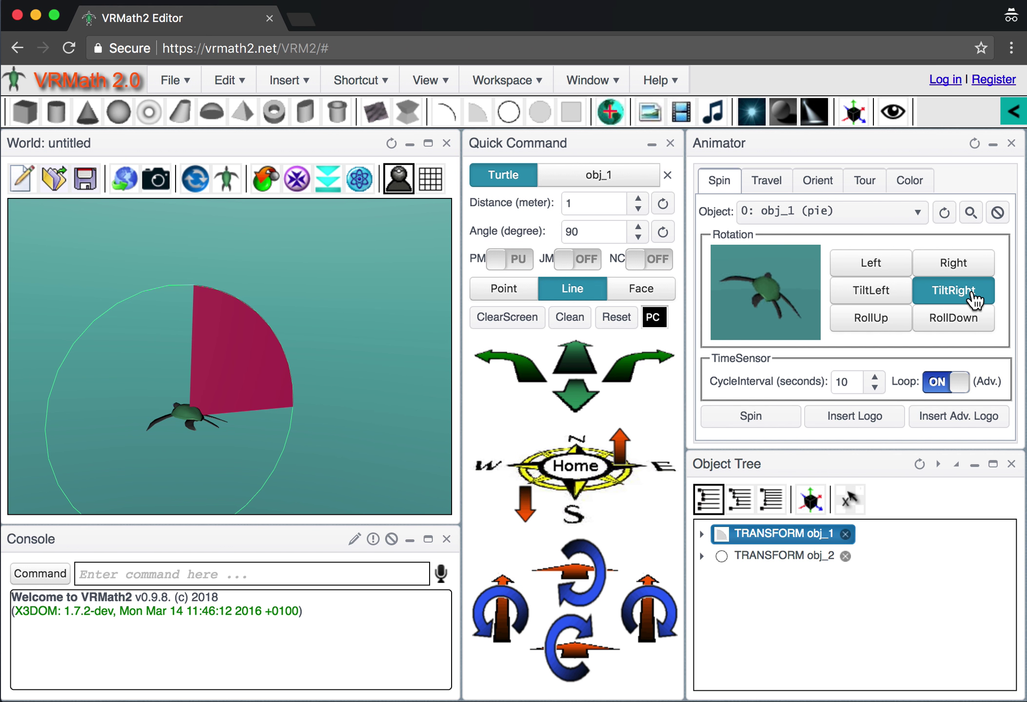
pyautogui.click(753, 418)
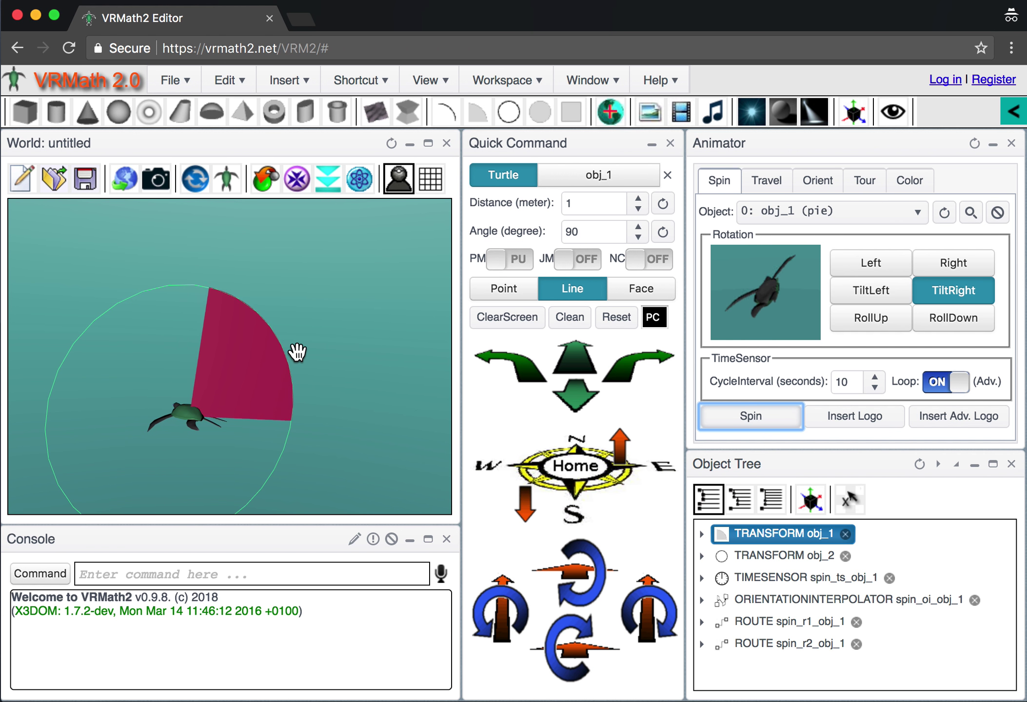
pyautogui.scroll(-3, 297, 351)
pyautogui.moveTo(297, 351)
pyautogui.mouseDown()
pyautogui.moveTo(259, 348)
pyautogui.moveTo(282, 351)
pyautogui.moveTo(268, 325)
pyautogui.moveTo(275, 339)
pyautogui.moveTo(314, 343)
pyautogui.mouseUp()
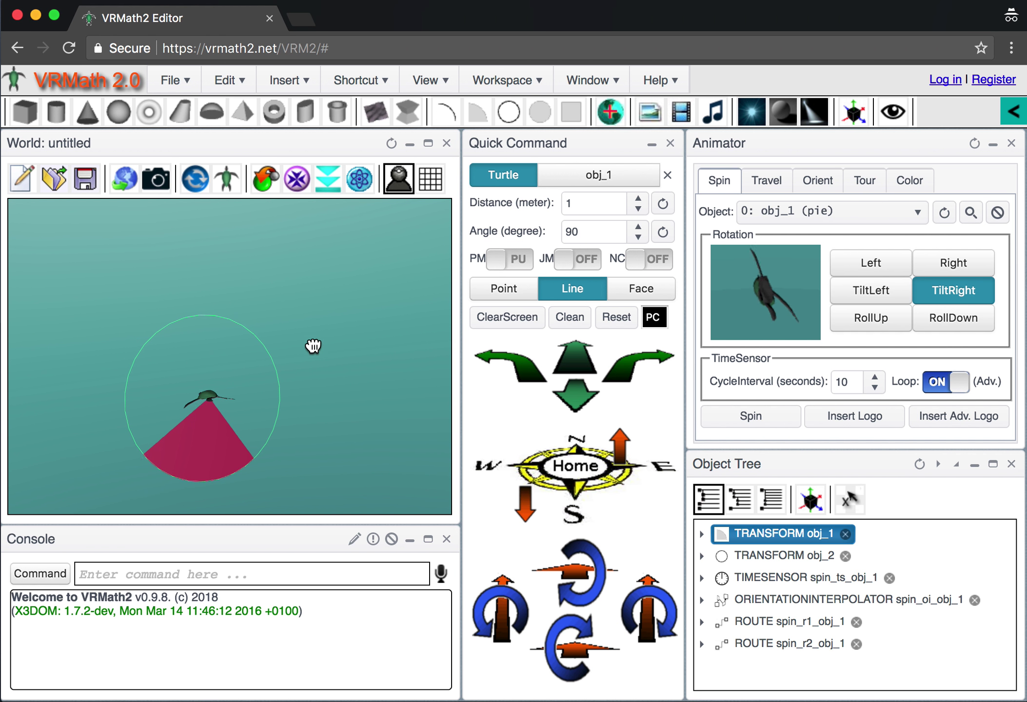
# - Set the pie's spin cycle interval to 1 second and apply the spin again
pyautogui.click(864, 413)
pyautogui.click(874, 387)
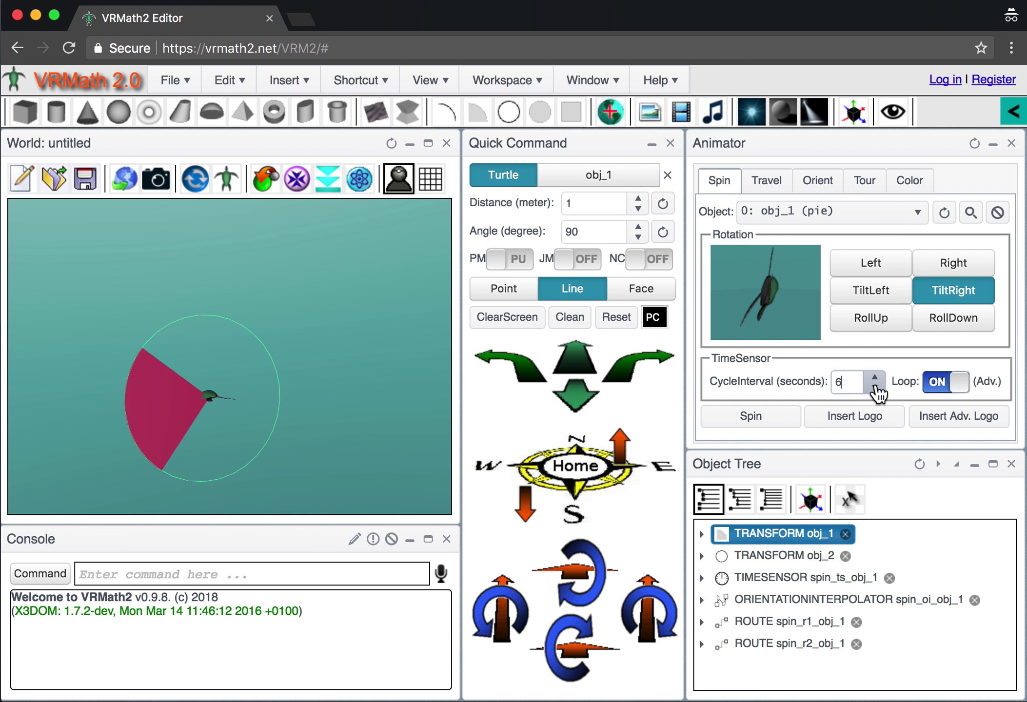
pyautogui.click(874, 389)
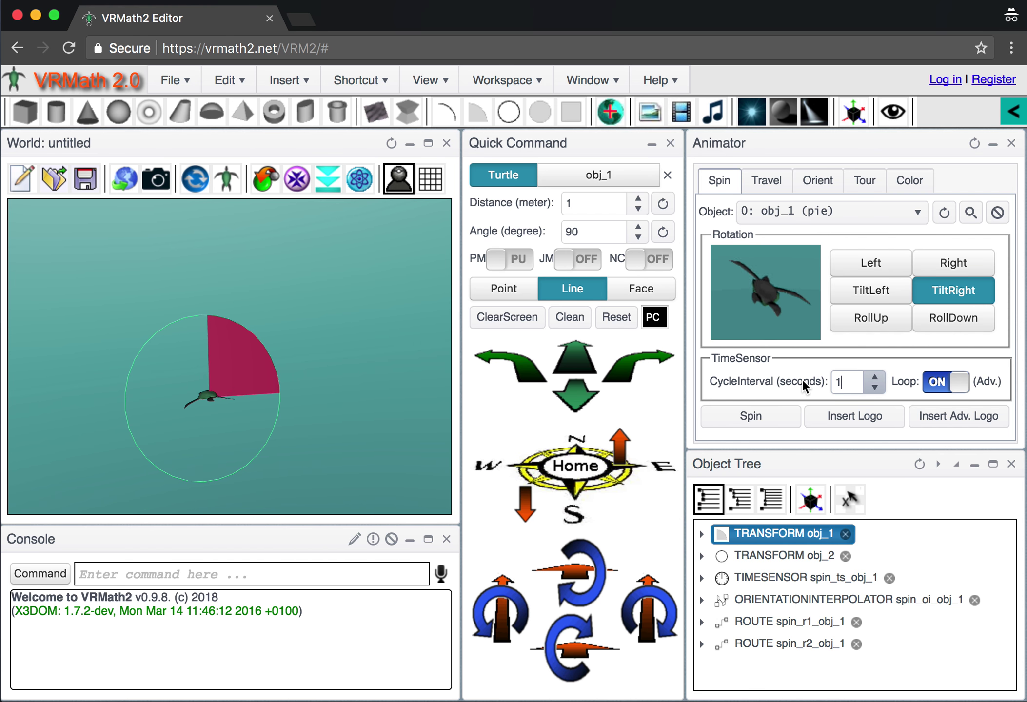
pyautogui.click(756, 417)
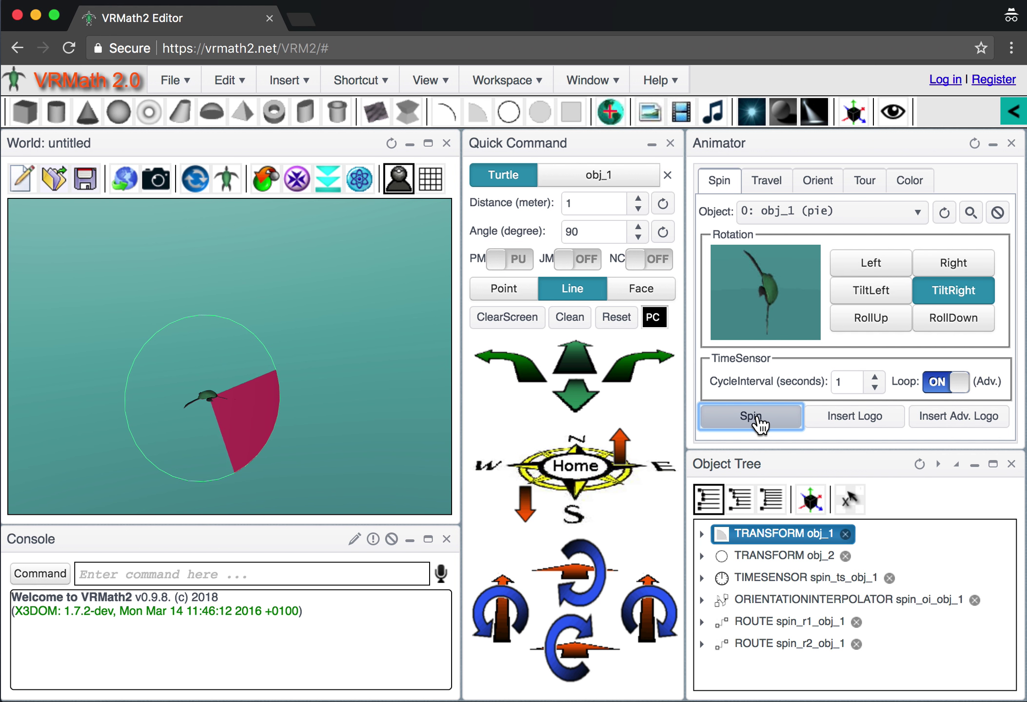
pyautogui.click(235, 330)
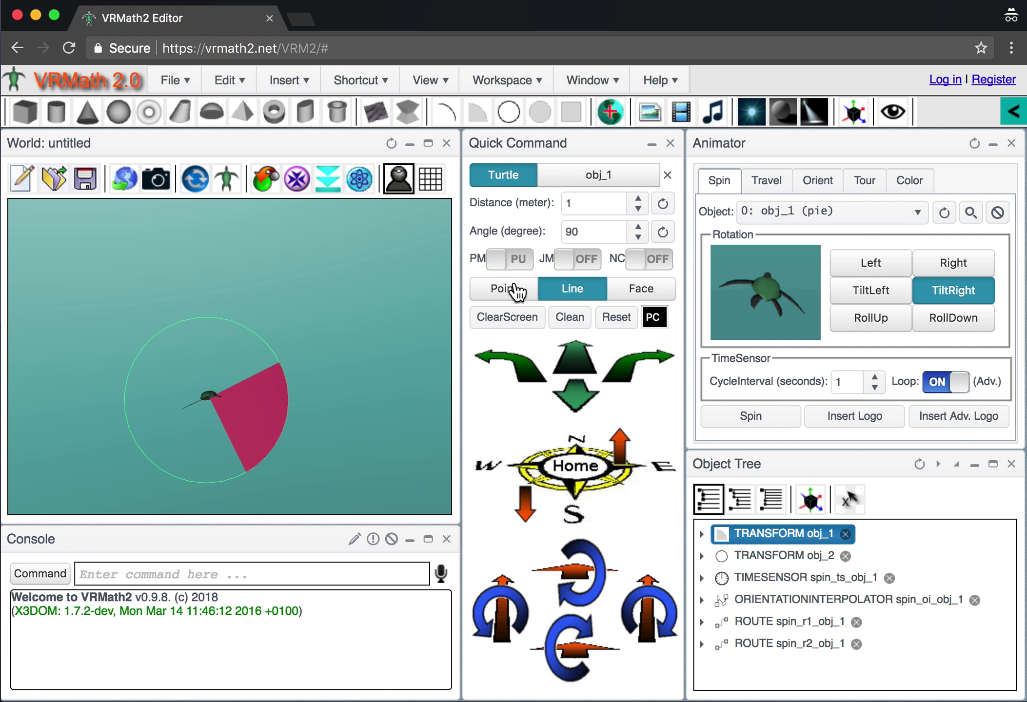
# - Close the Animator and start a new empty world, discarding the spinning pie and circle
pyautogui.click(1011, 143)
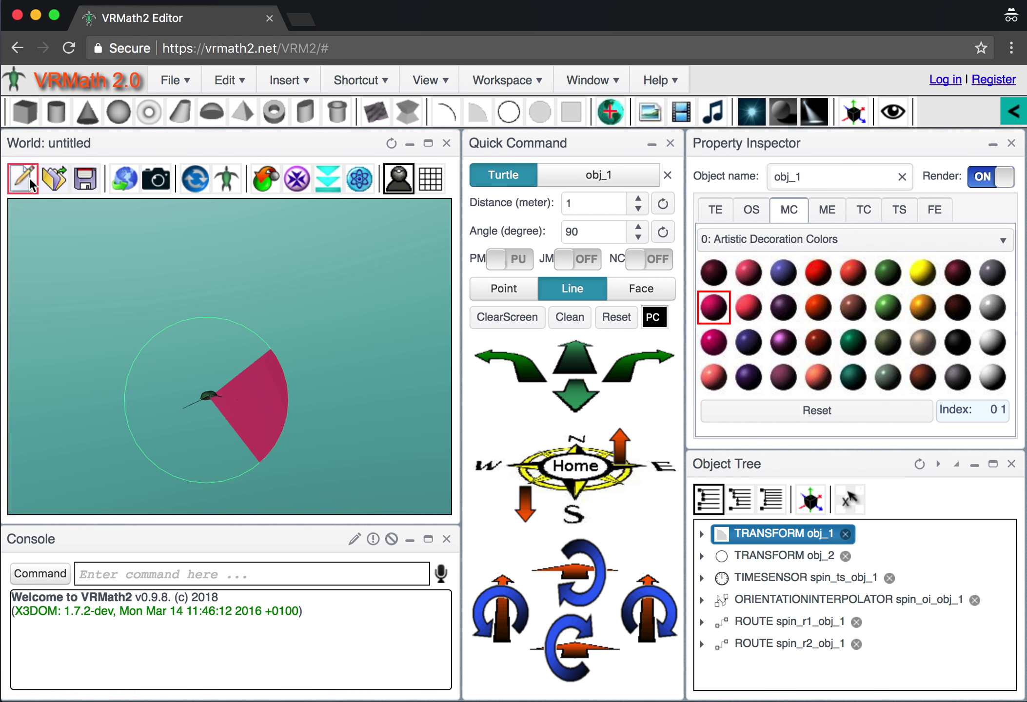
pyautogui.click(16, 187)
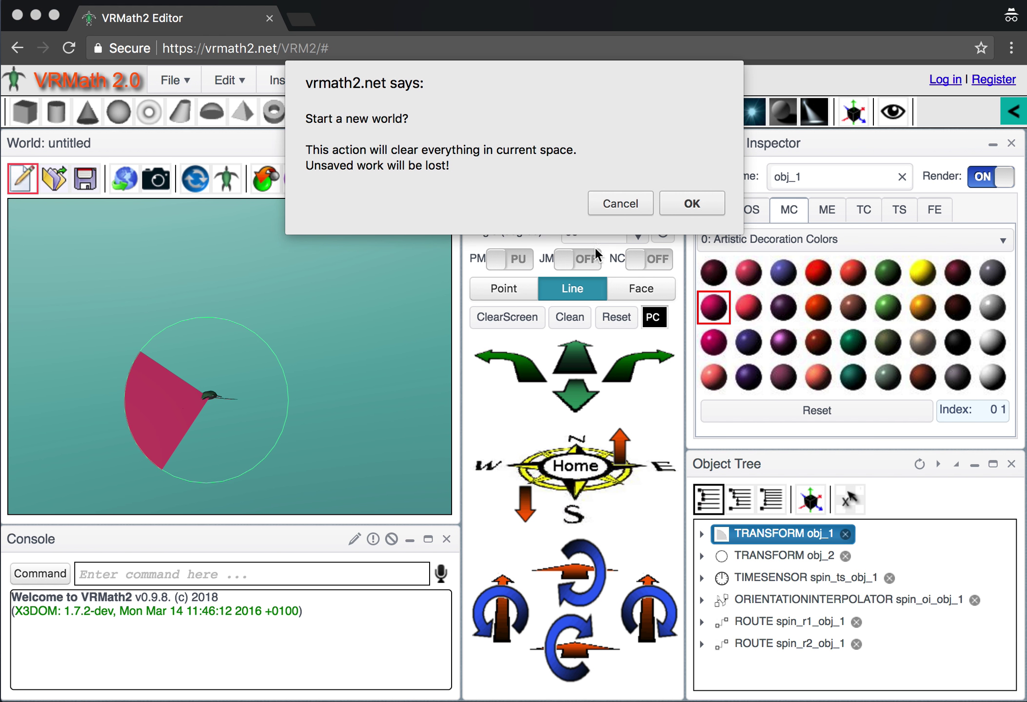
pyautogui.click(686, 205)
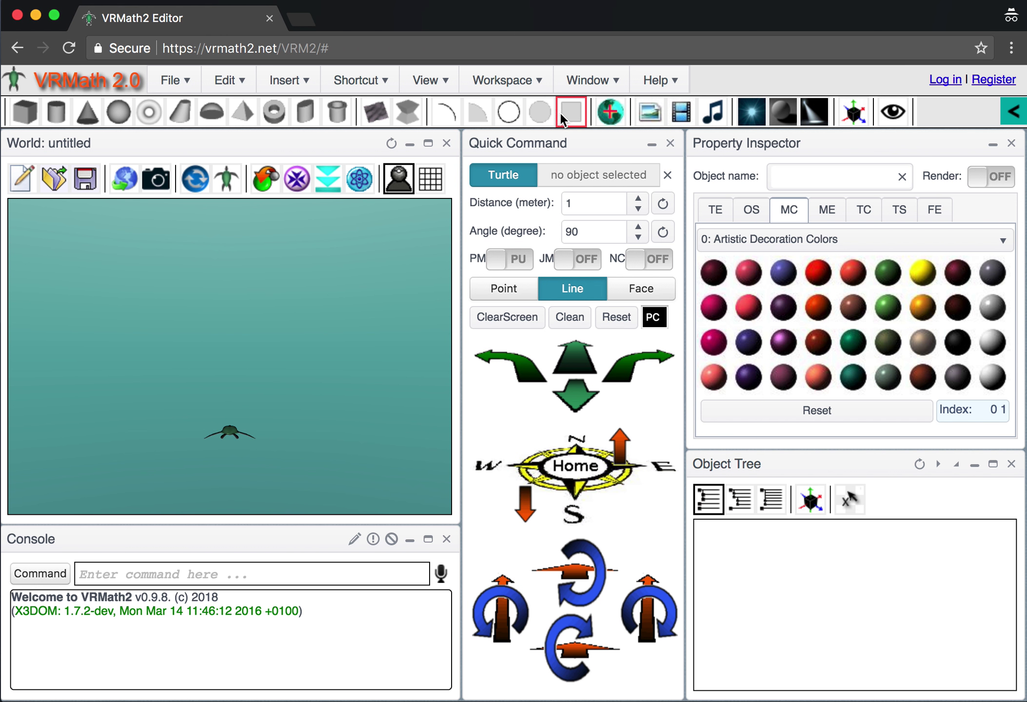
# - Insert a filled 2D disk and a 2D rectangle at the turtle's position
pyautogui.click(540, 113)
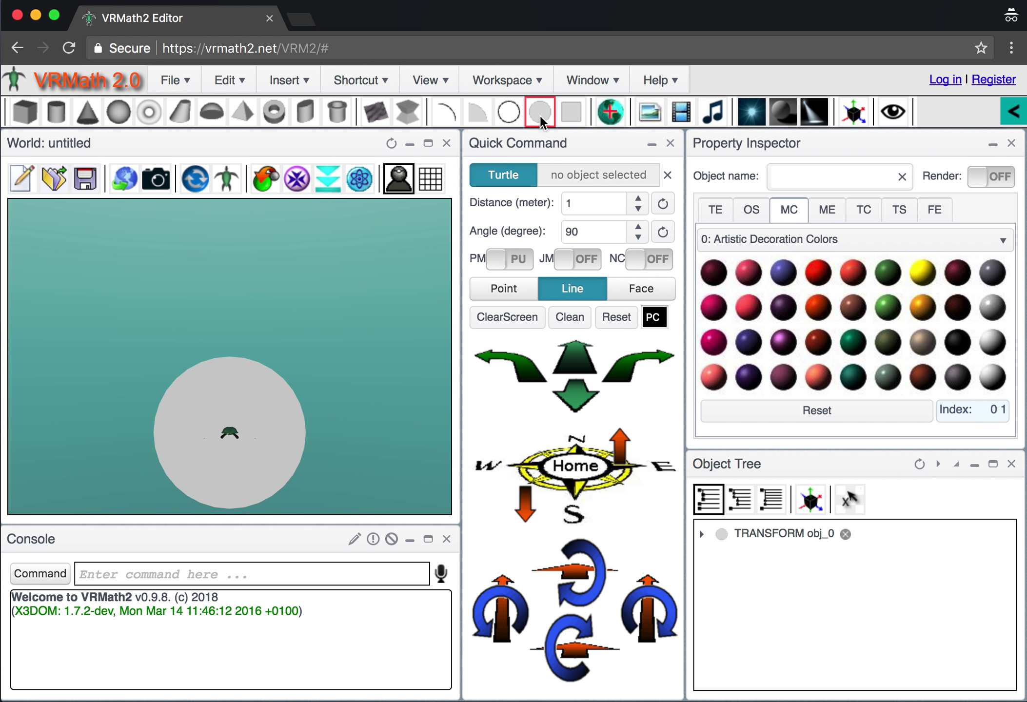
pyautogui.click(571, 112)
pyautogui.moveTo(249, 347)
pyautogui.mouseDown()
pyautogui.moveTo(293, 348)
pyautogui.moveTo(261, 362)
pyautogui.mouseUp()
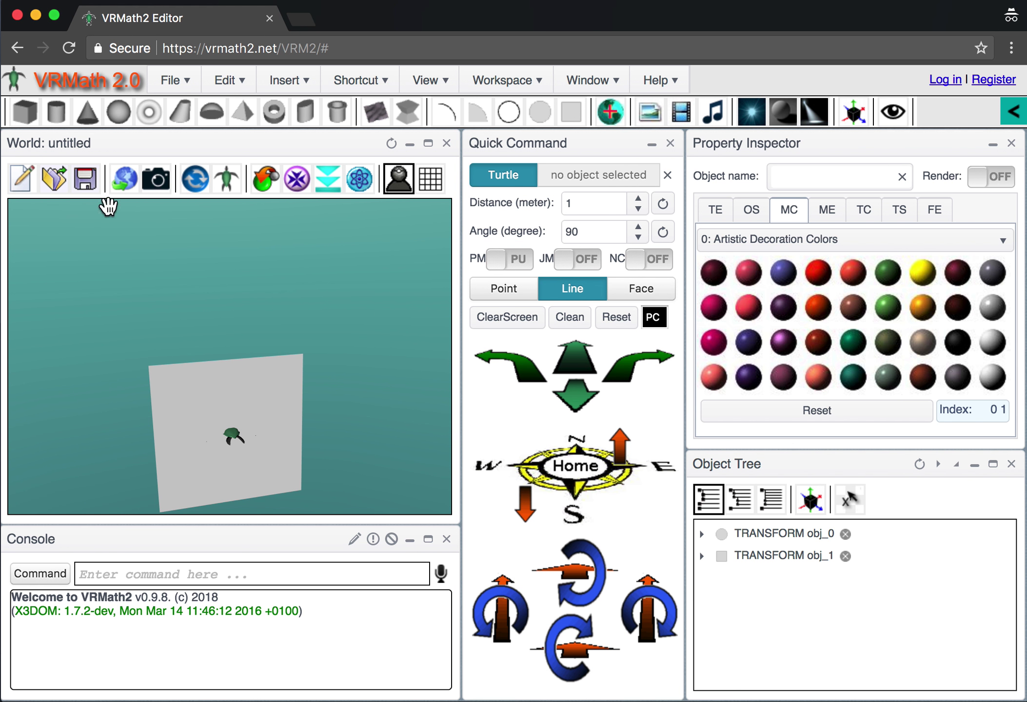
# - Start a new empty world, discarding the disk and rectangle, and insert the world file boat.x3d from the Home /world/ folder
pyautogui.click(22, 178)
pyautogui.click(688, 205)
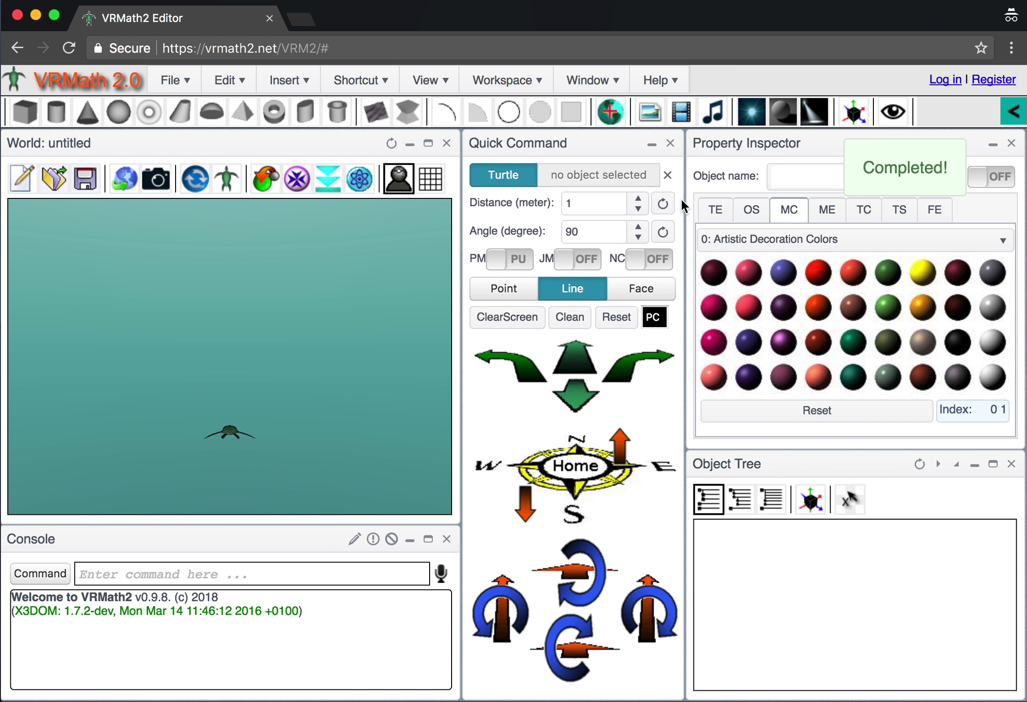
pyautogui.click(609, 113)
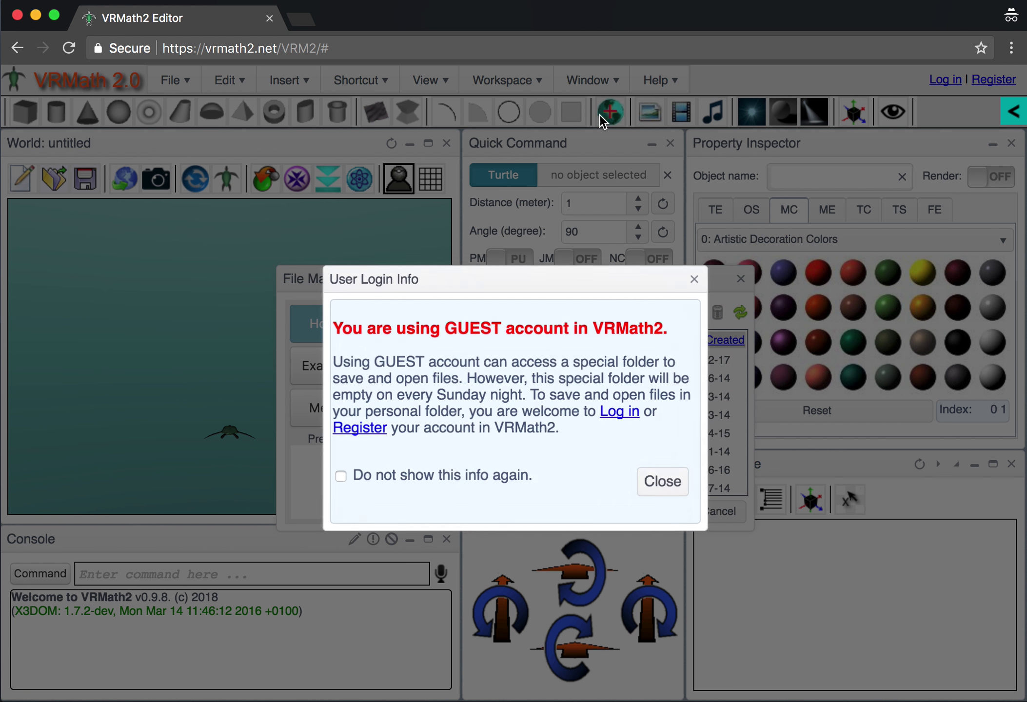
pyautogui.click(661, 482)
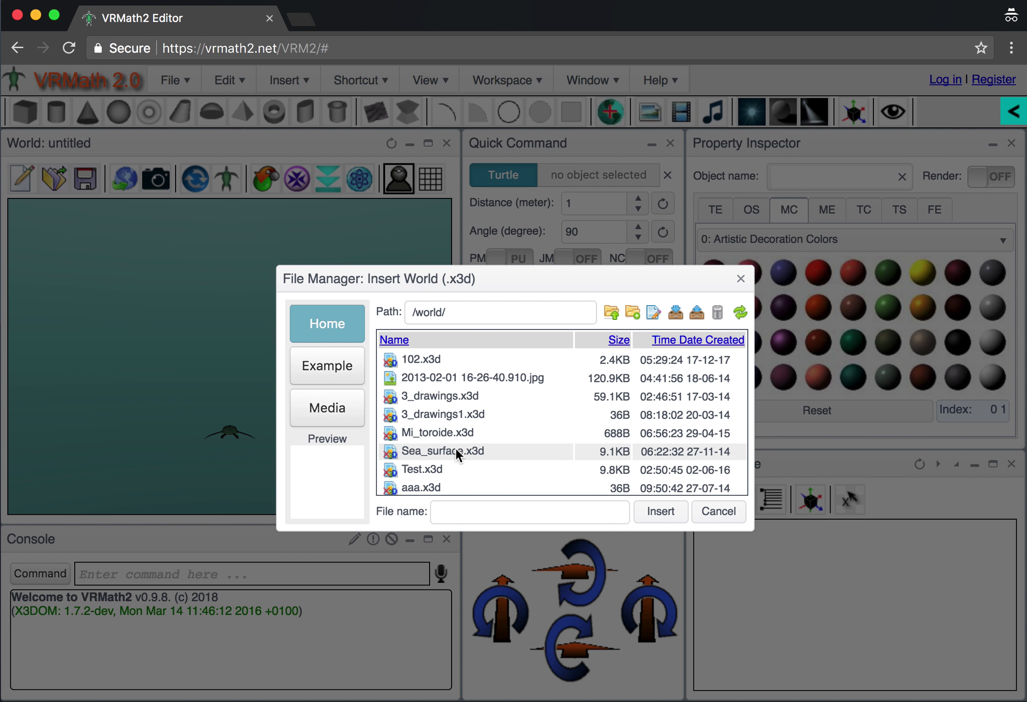
pyautogui.scroll(-2, 456, 448)
pyautogui.scroll(-1, 454, 446)
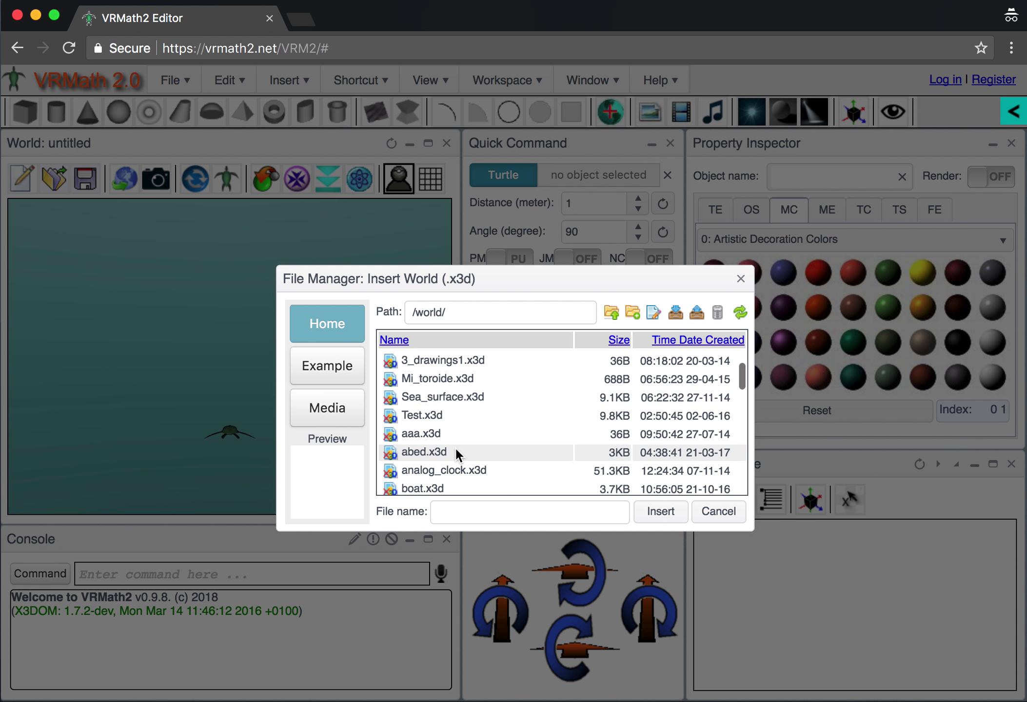
pyautogui.scroll(-2, 454, 446)
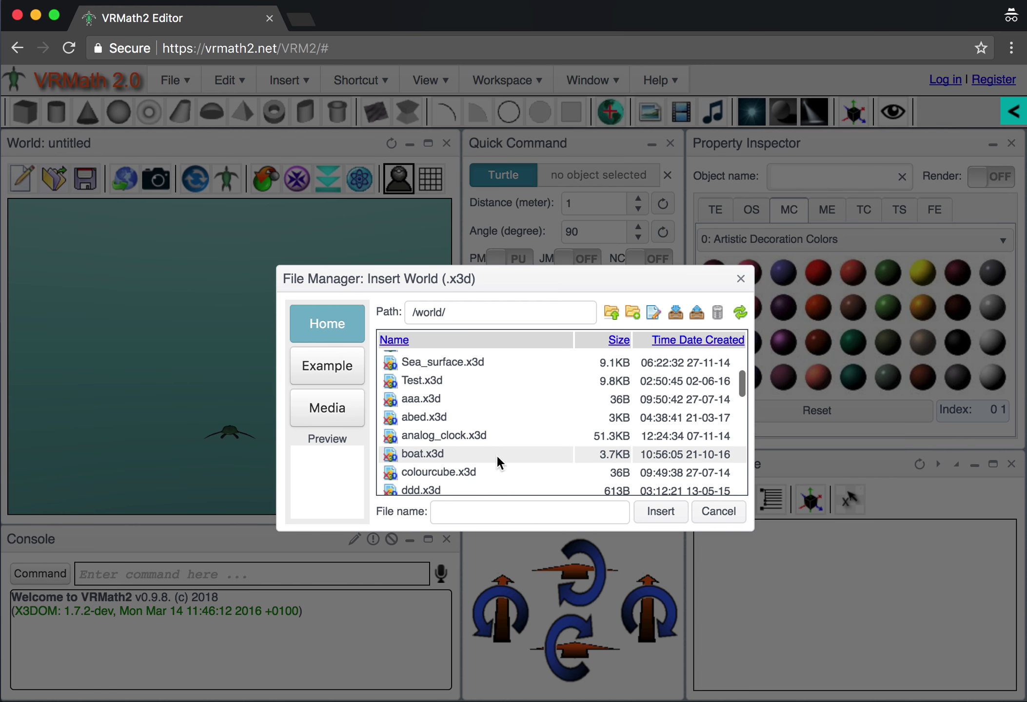
pyautogui.scroll(-1, 473, 466)
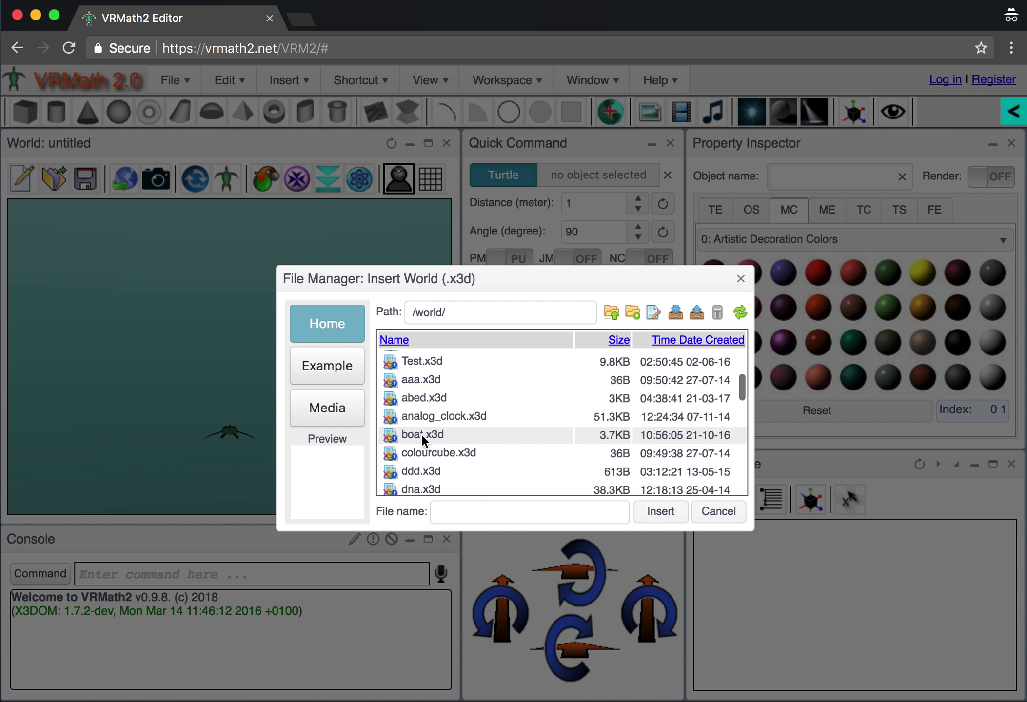
pyautogui.doubleClick(420, 434)
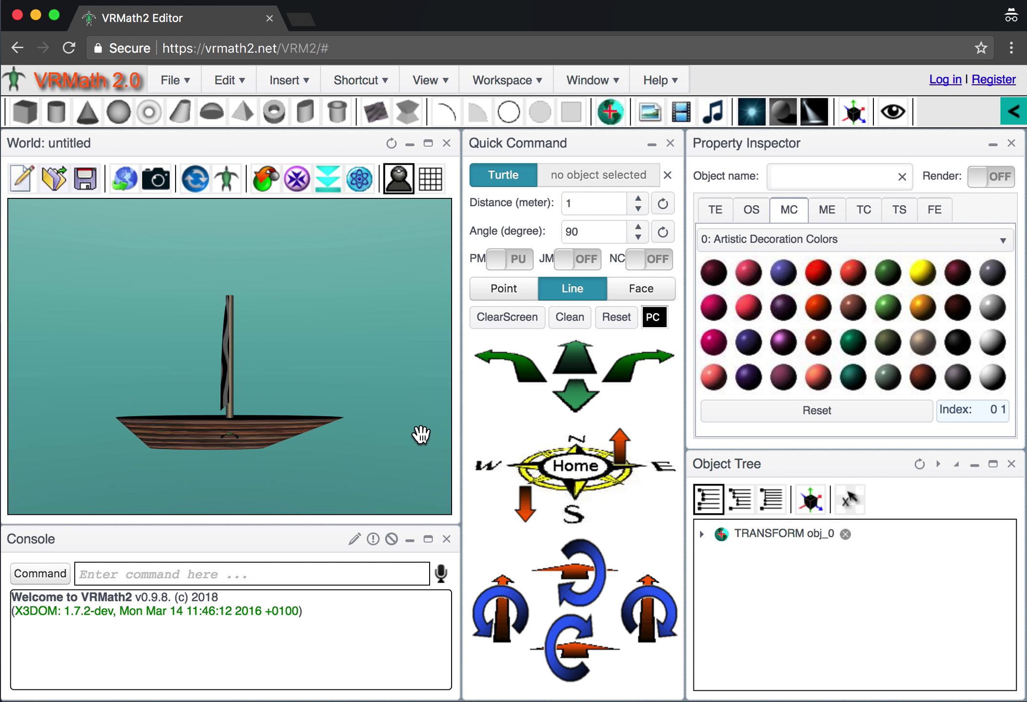
pyautogui.moveTo(210, 422)
pyautogui.mouseDown()
pyautogui.moveTo(266, 455)
pyautogui.moveTo(230, 426)
pyautogui.mouseUp()
pyautogui.moveTo(310, 398); pyautogui.dragTo(252, 412)
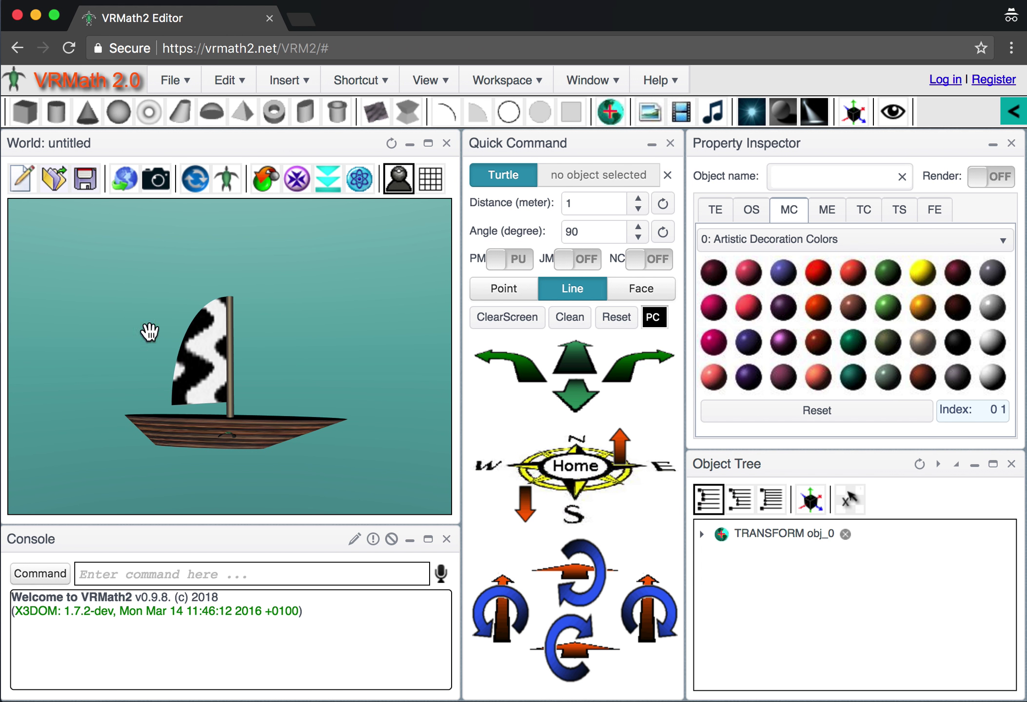
# - Start a new empty world, discarding the boat, and insert the picture monalisa.jpg from the media library's /picture/people/ folder
pyautogui.click(11, 186)
pyautogui.click(673, 203)
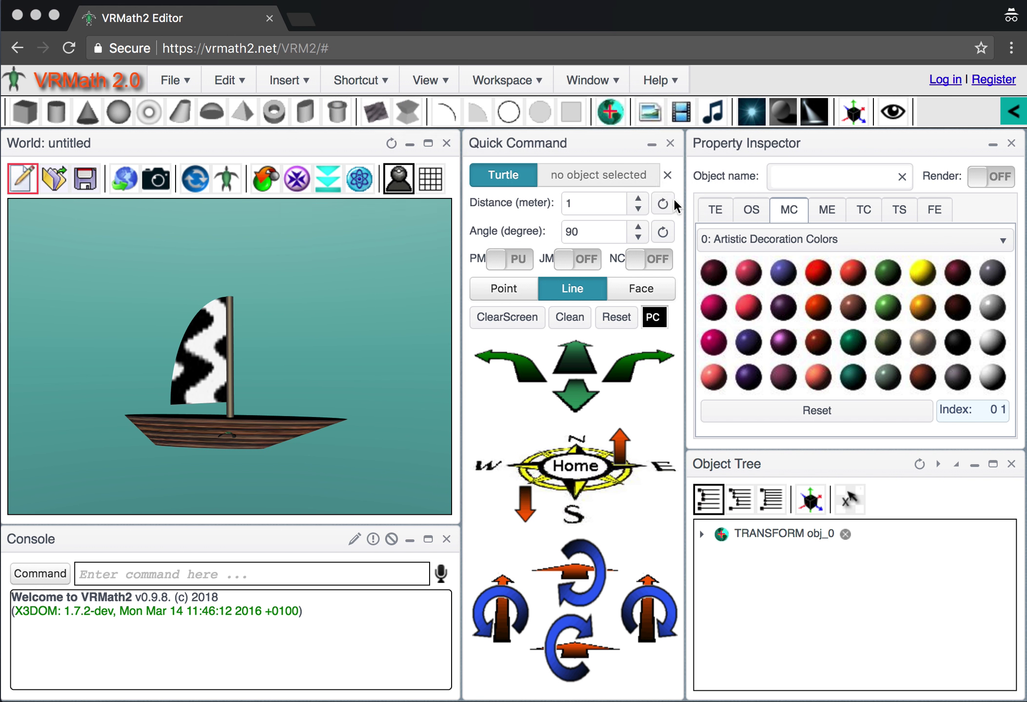
pyautogui.click(647, 117)
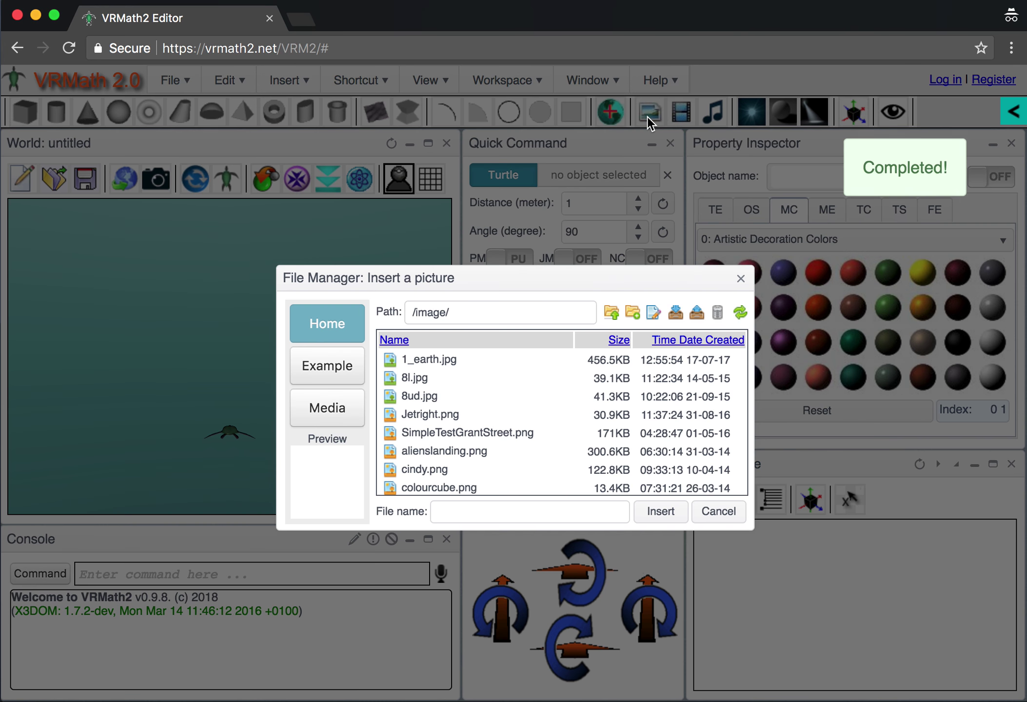
pyautogui.click(439, 470)
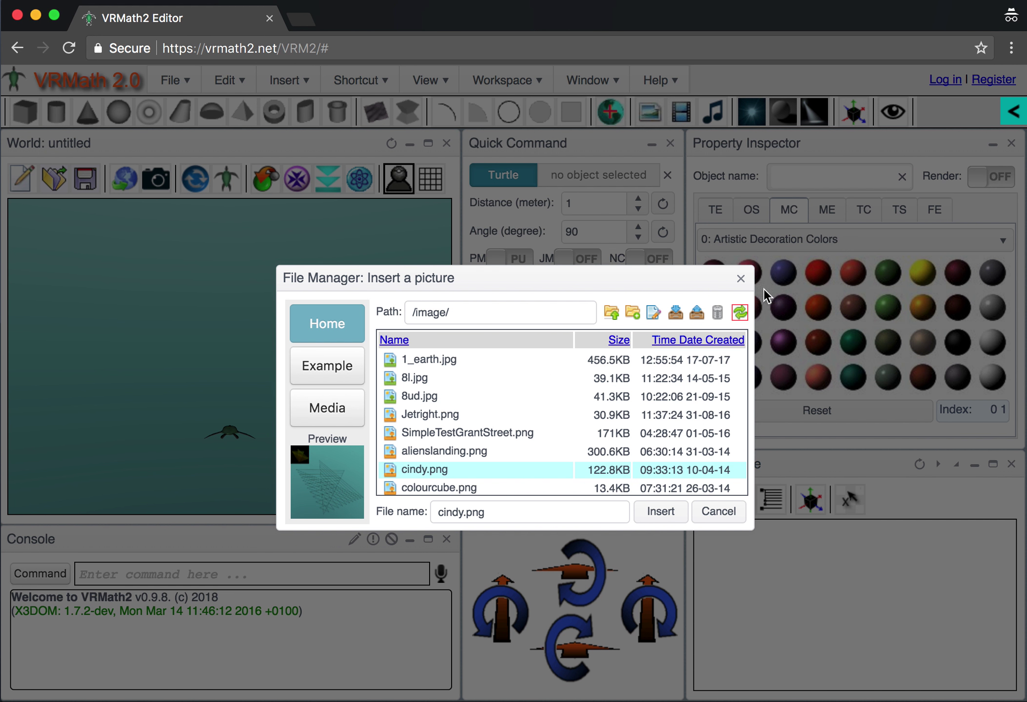
pyautogui.click(327, 409)
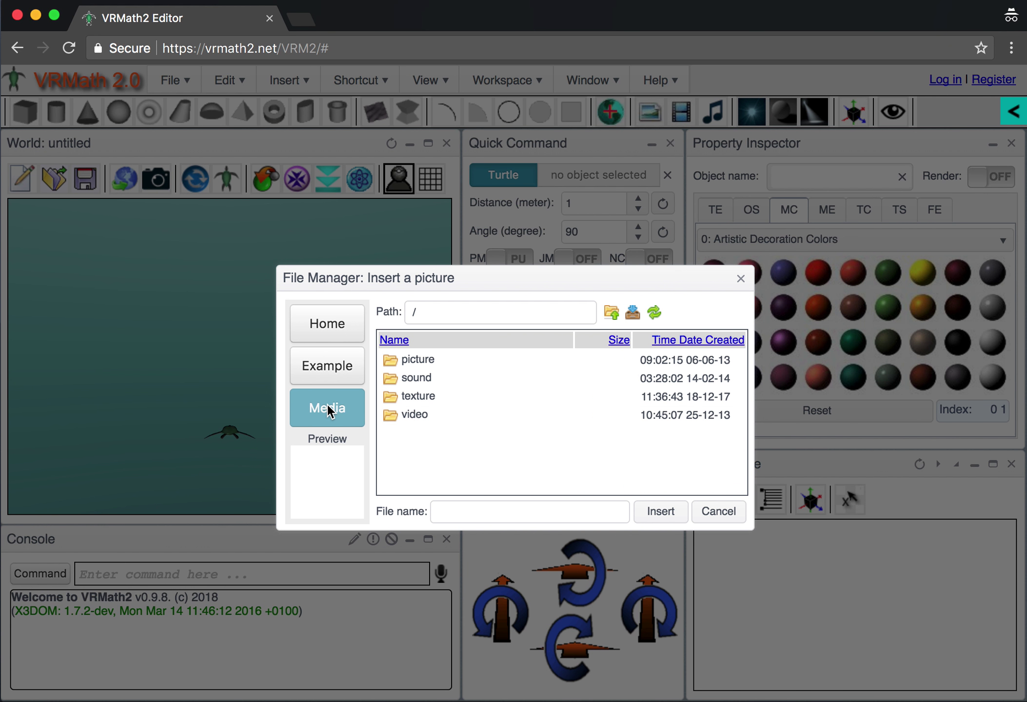
pyautogui.click(390, 363)
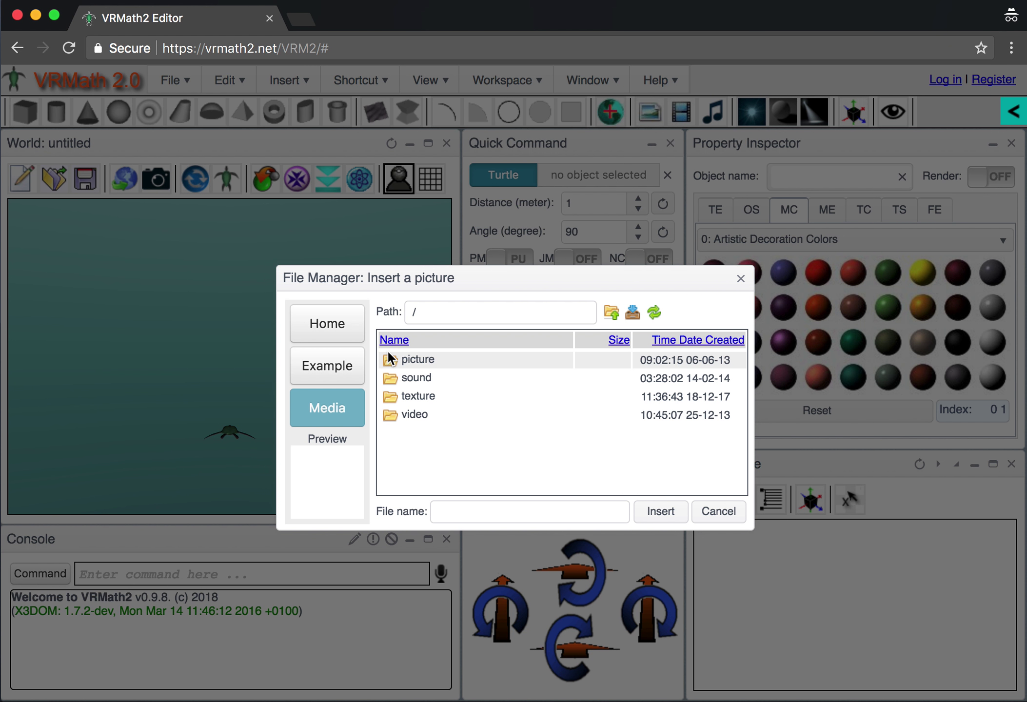
pyautogui.doubleClick(390, 364)
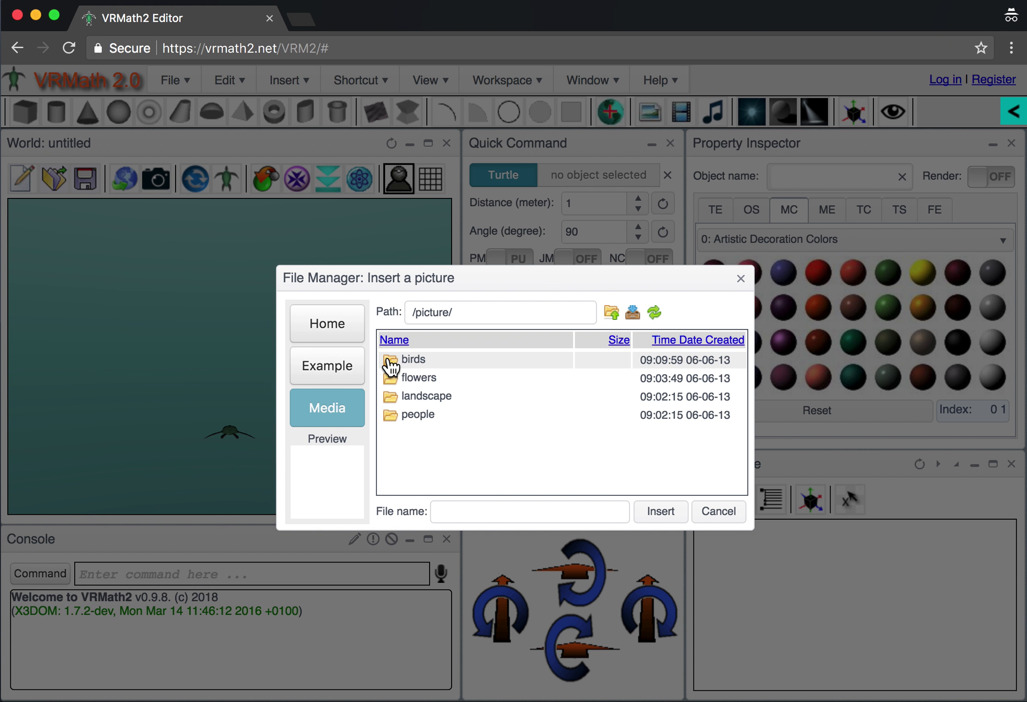
pyautogui.doubleClick(390, 414)
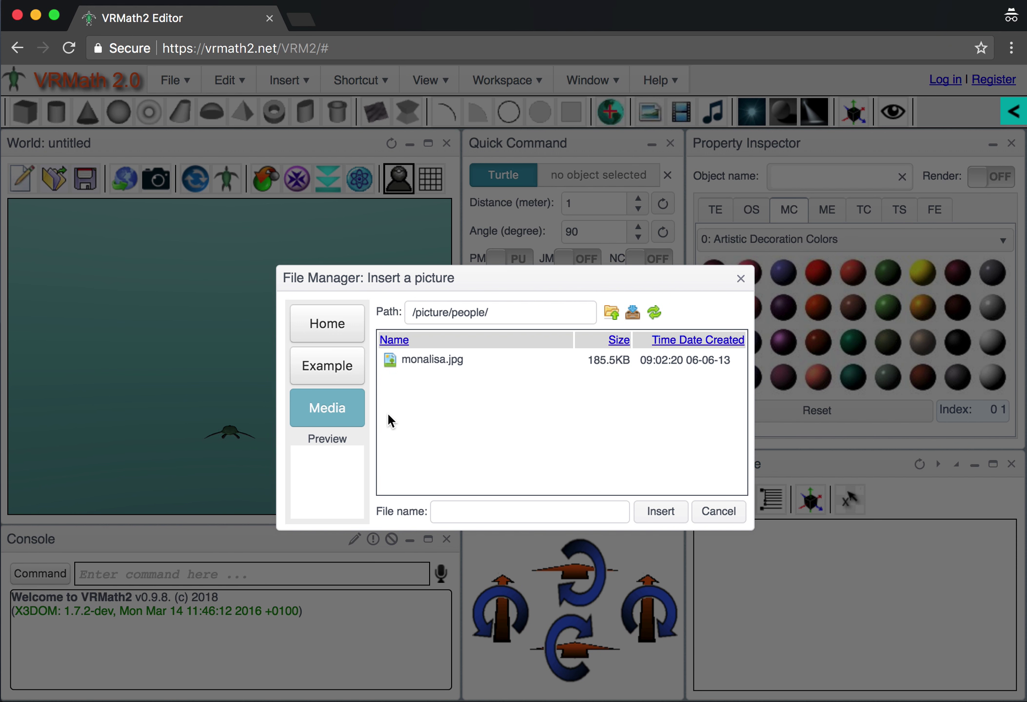
pyautogui.click(424, 360)
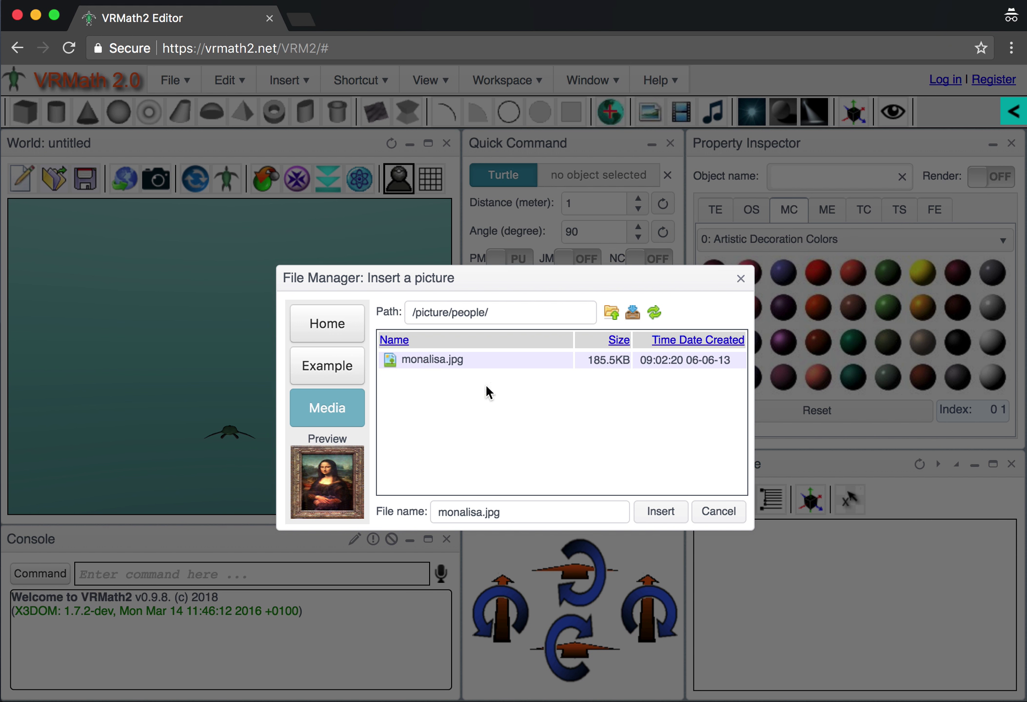
pyautogui.click(648, 511)
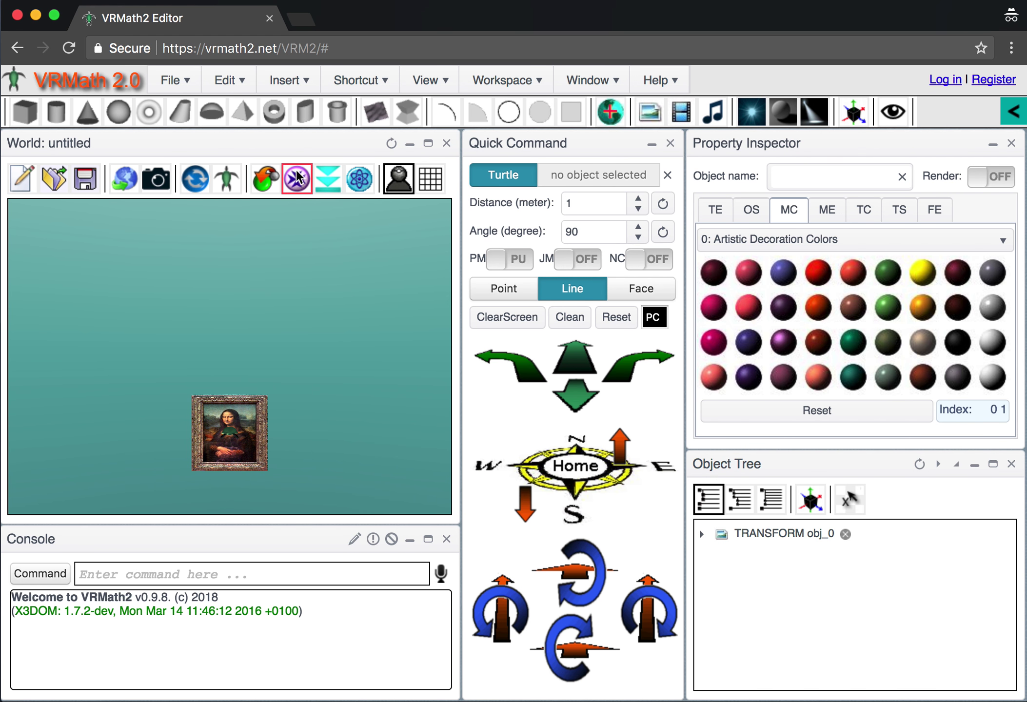
# - Select the Mona Lisa picture and set its Y scale to 1.3 in the Transform Editor
pyautogui.click(297, 180)
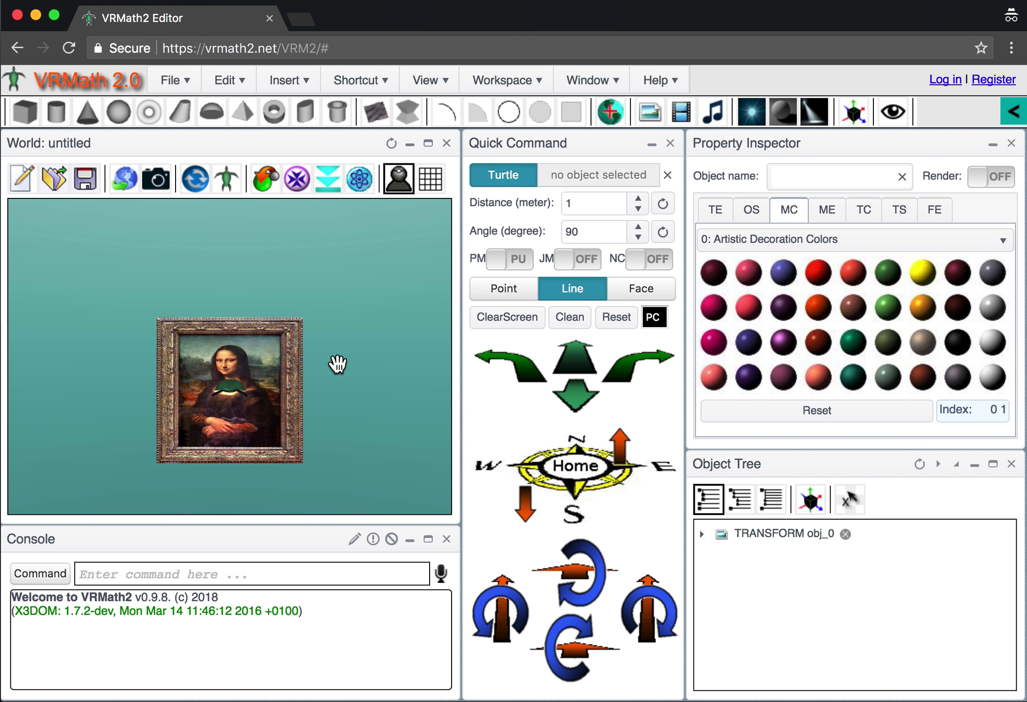
pyautogui.moveTo(337, 363)
pyautogui.mouseDown()
pyautogui.moveTo(371, 360)
pyautogui.moveTo(323, 366)
pyautogui.moveTo(340, 364)
pyautogui.moveTo(332, 374)
pyautogui.moveTo(335, 360)
pyautogui.mouseUp()
pyautogui.moveTo(291, 415); pyautogui.dragTo(285, 422)
pyautogui.click(285, 422)
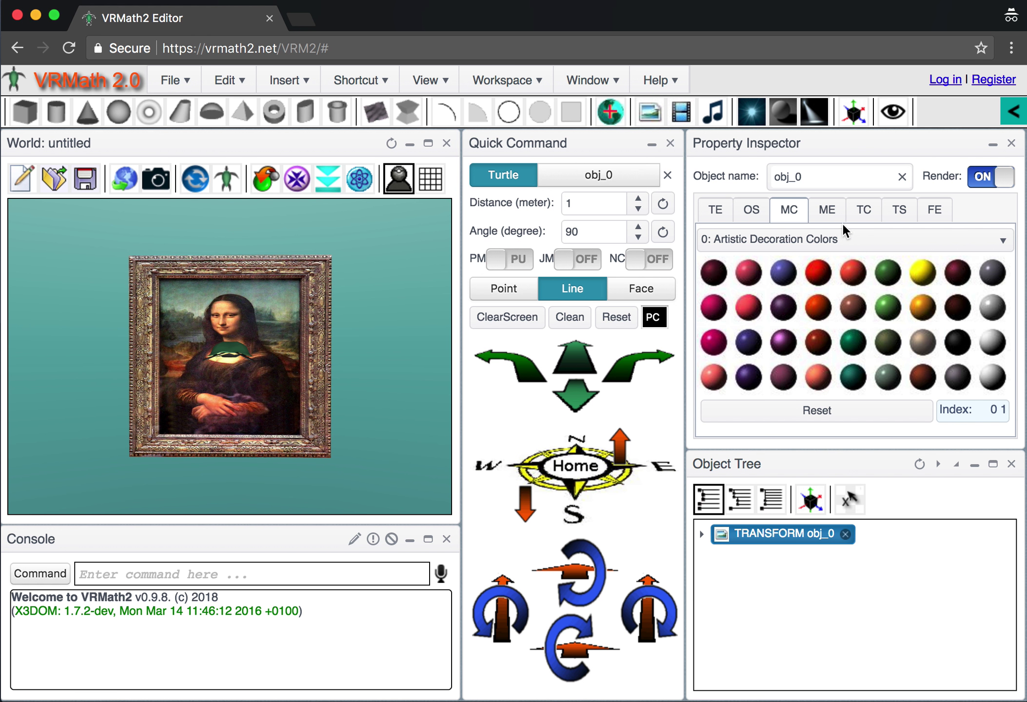
pyautogui.click(752, 219)
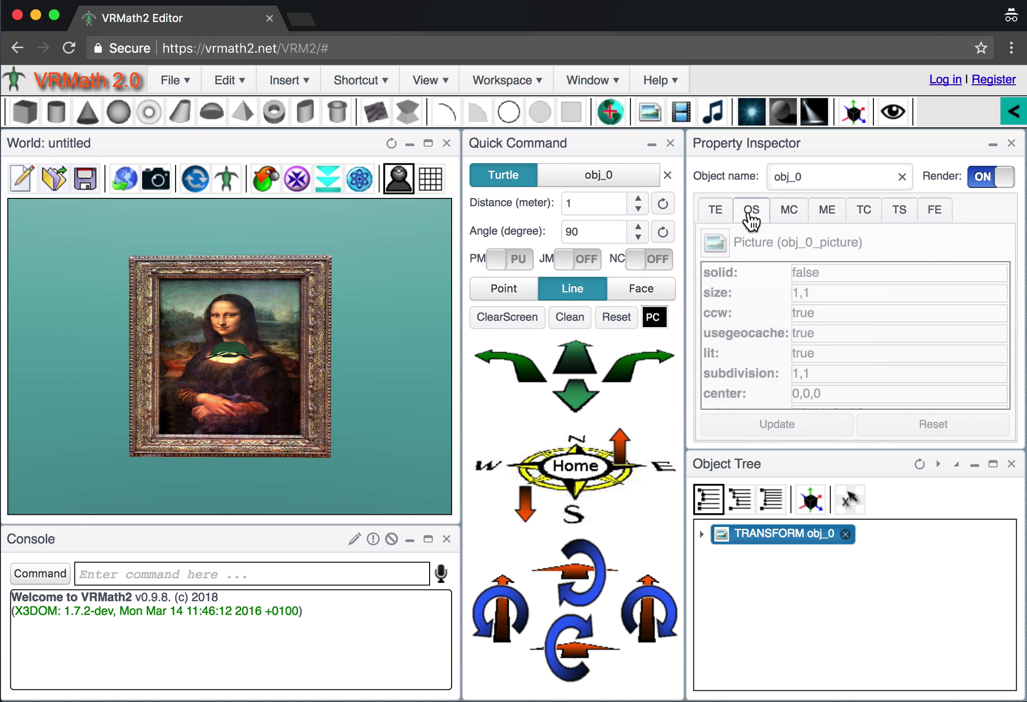
pyautogui.click(712, 211)
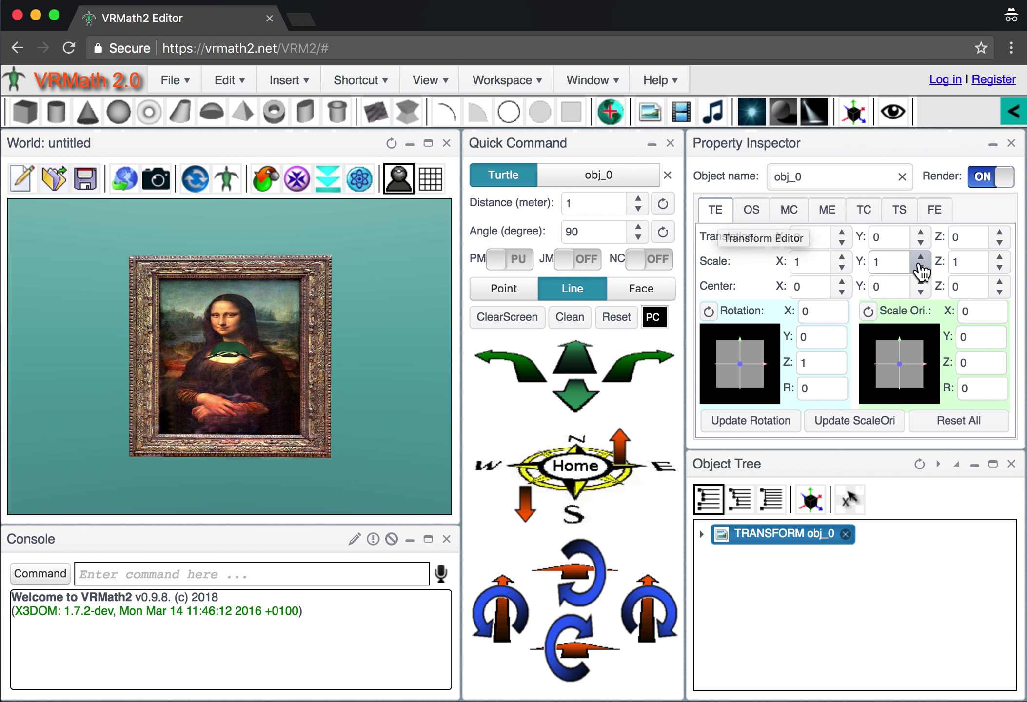
pyautogui.moveTo(248, 321)
pyautogui.mouseDown()
pyautogui.moveTo(244, 292)
pyautogui.moveTo(247, 317)
pyautogui.moveTo(275, 321)
pyautogui.mouseUp()
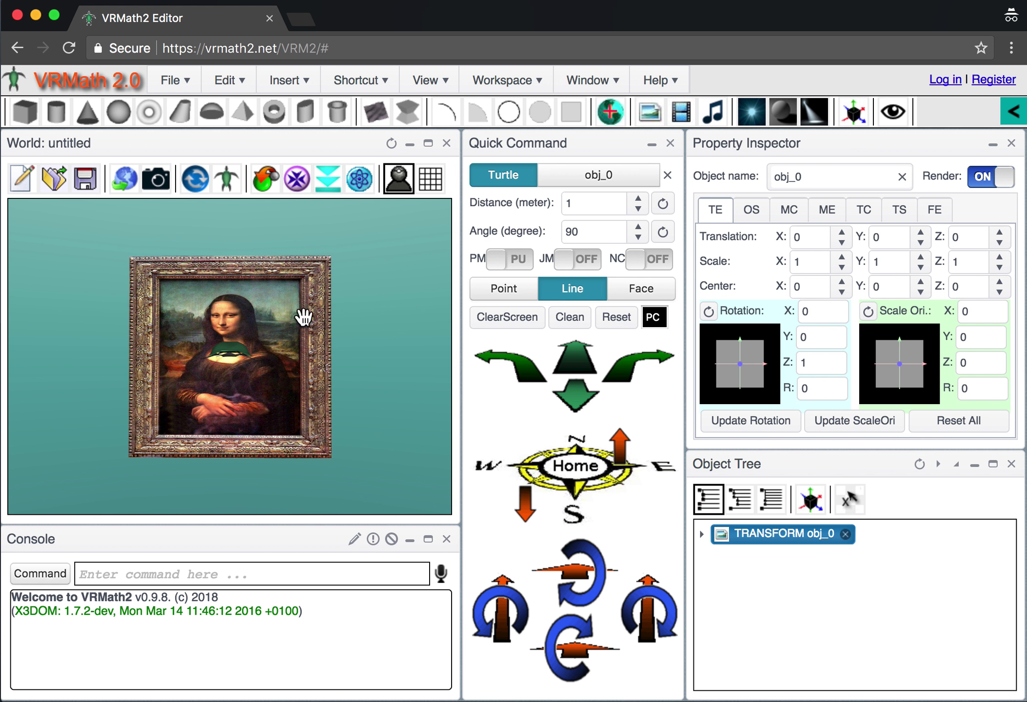
pyautogui.click(921, 256)
pyautogui.click(920, 257)
pyautogui.click(920, 257)
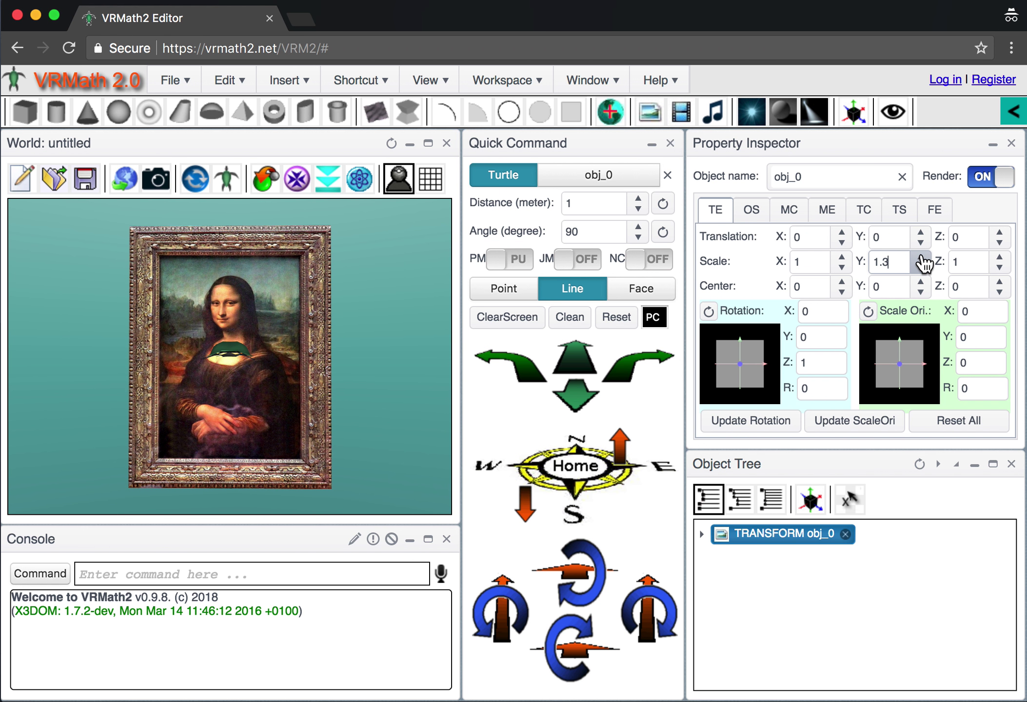
pyautogui.moveTo(304, 394)
pyautogui.mouseDown()
pyautogui.moveTo(385, 394)
pyautogui.moveTo(316, 394)
pyautogui.moveTo(296, 401)
pyautogui.moveTo(300, 412)
pyautogui.moveTo(293, 403)
pyautogui.mouseUp()
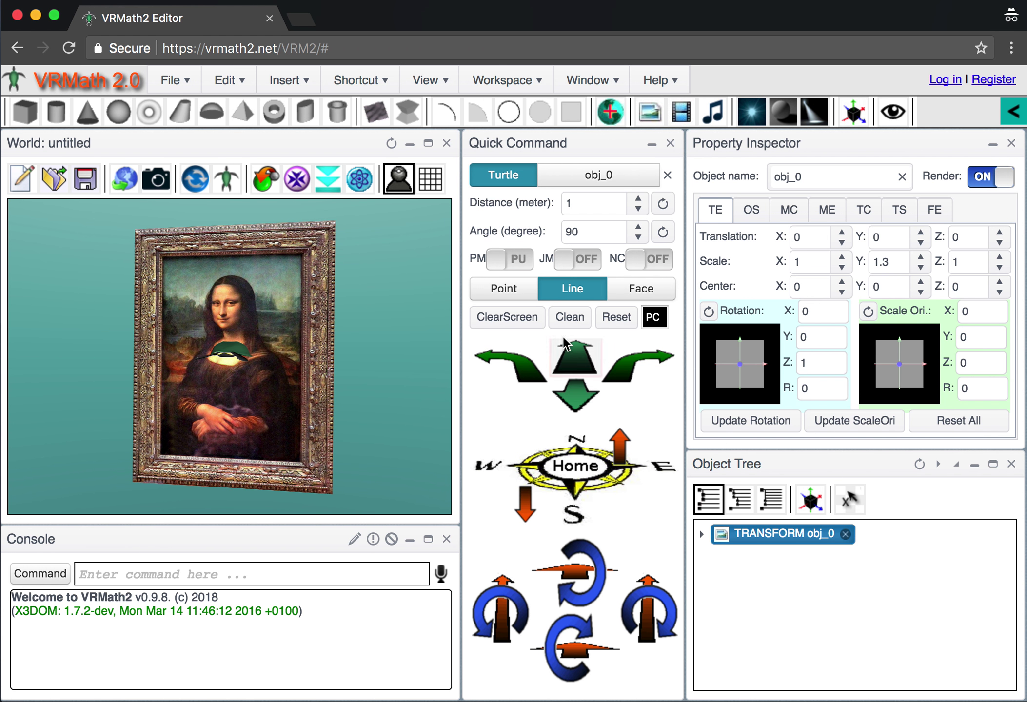
# - Clear the 3D space and return the turtle home, removing the Mona Lisa picture
pyautogui.click(513, 322)
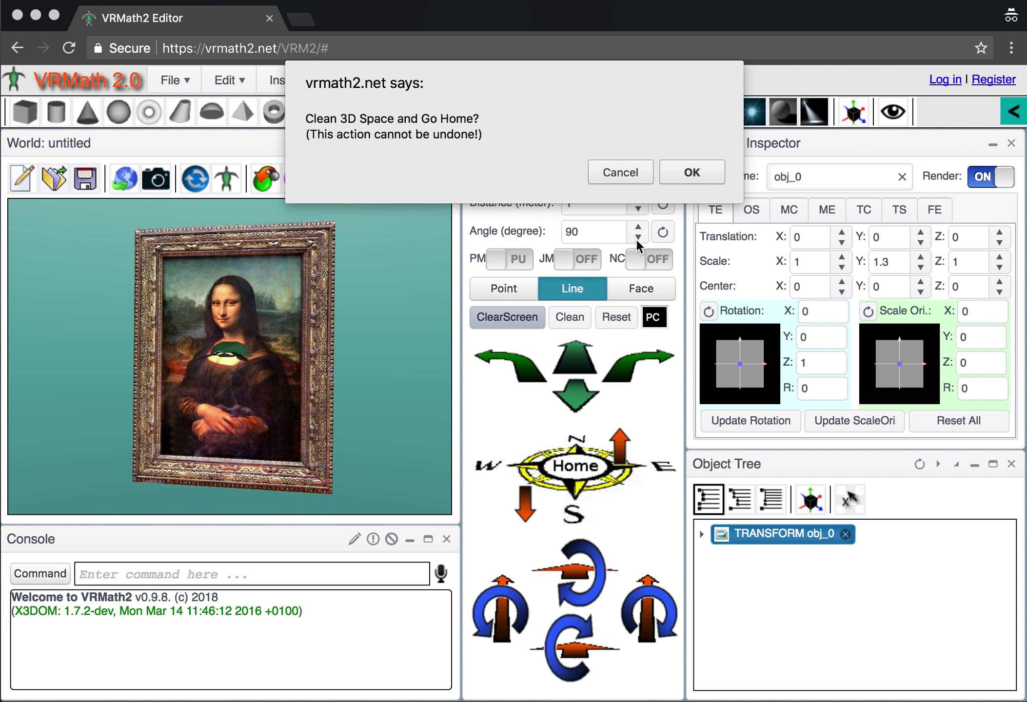
pyautogui.click(693, 174)
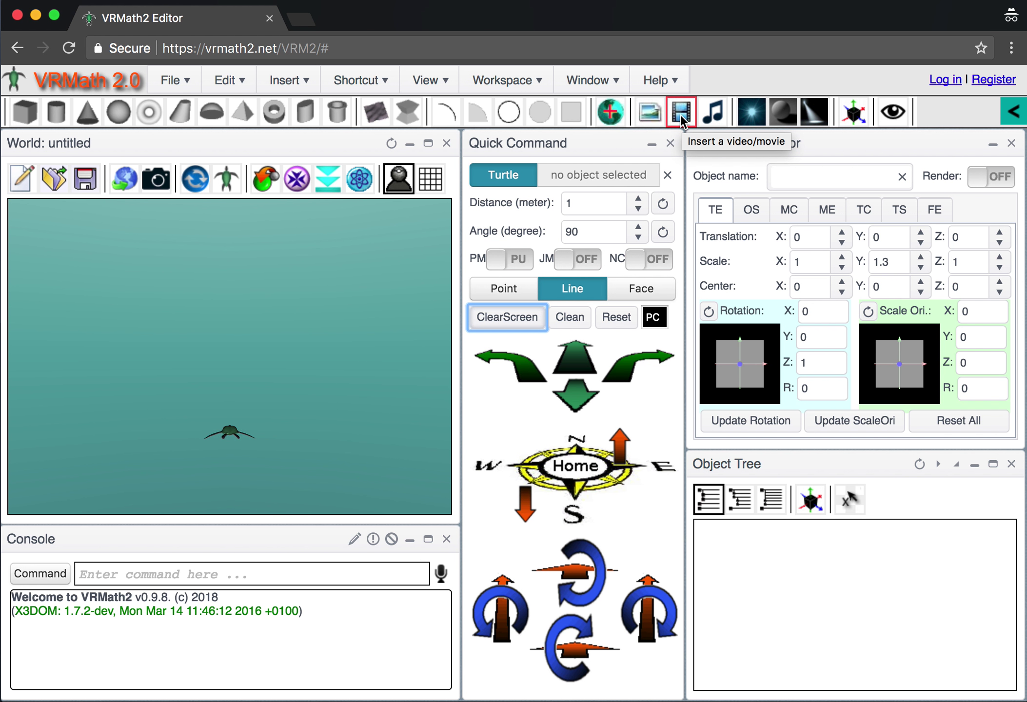
pyautogui.click(227, 460)
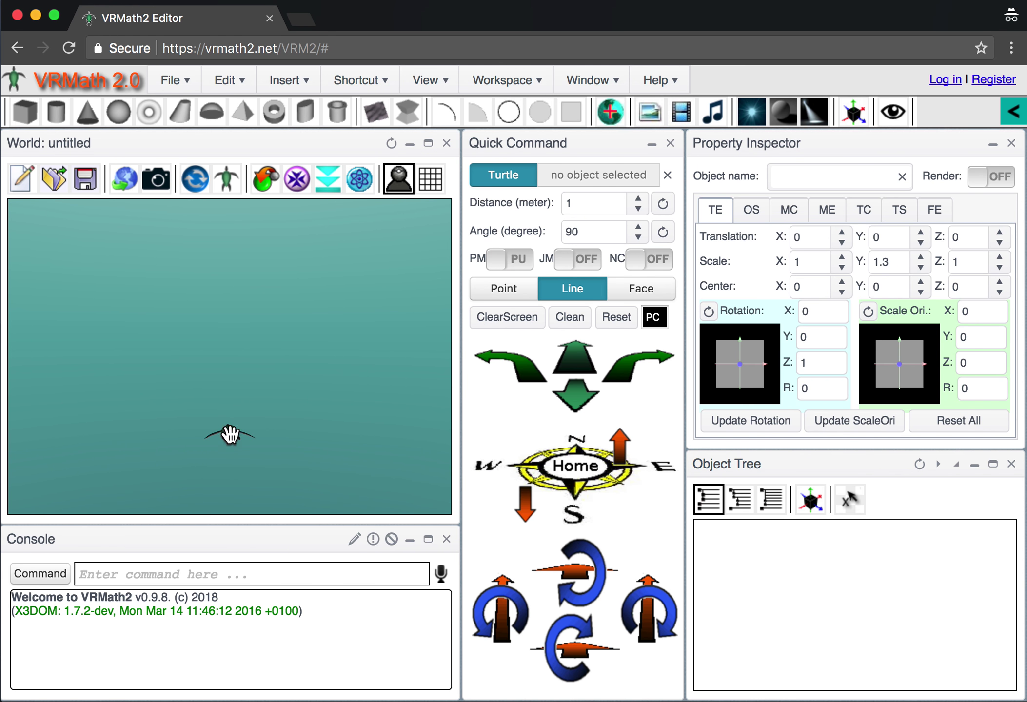
# - Insert the video big_buck_bunny.ogv from the media library's /video/ folder
pyautogui.click(688, 112)
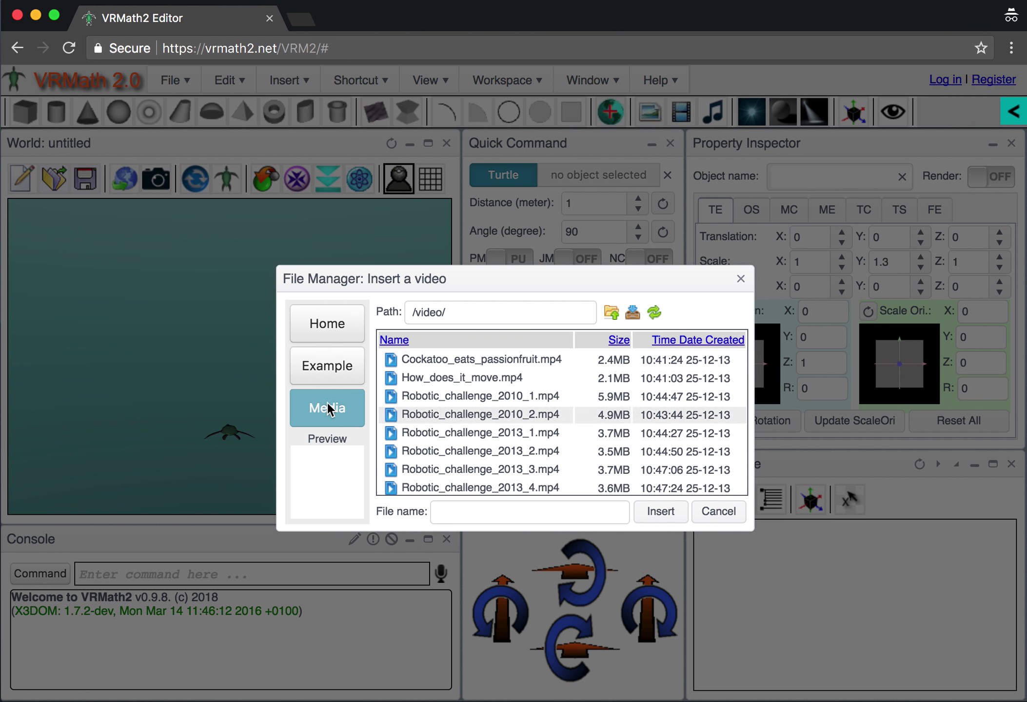
pyautogui.click(447, 316)
pyautogui.scroll(-3, 554, 415)
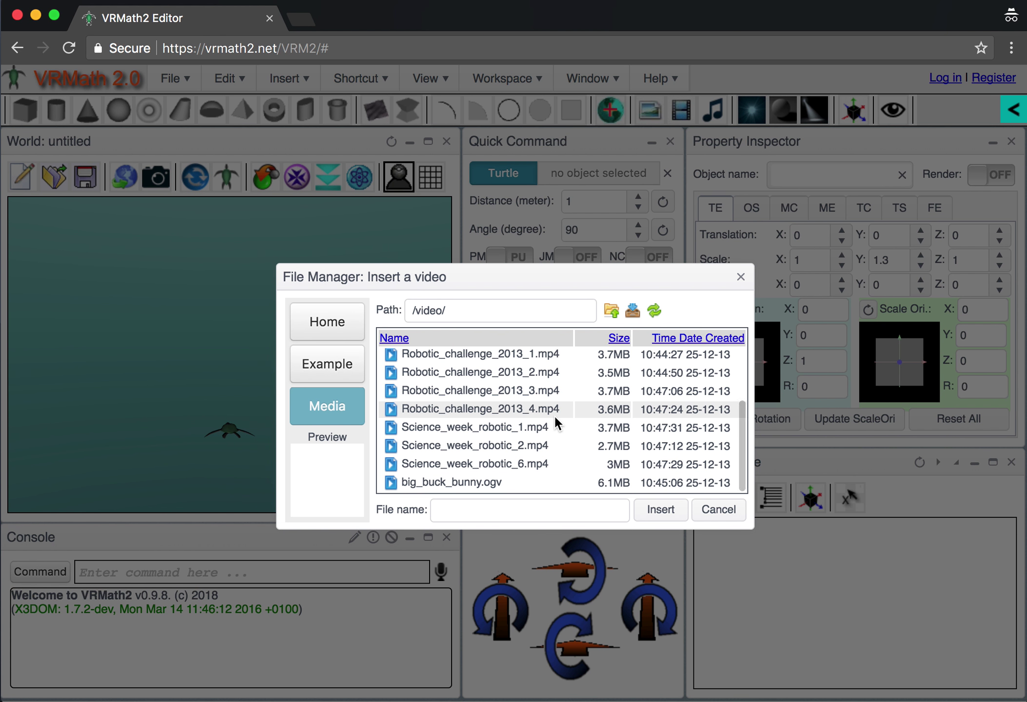
pyautogui.click(473, 485)
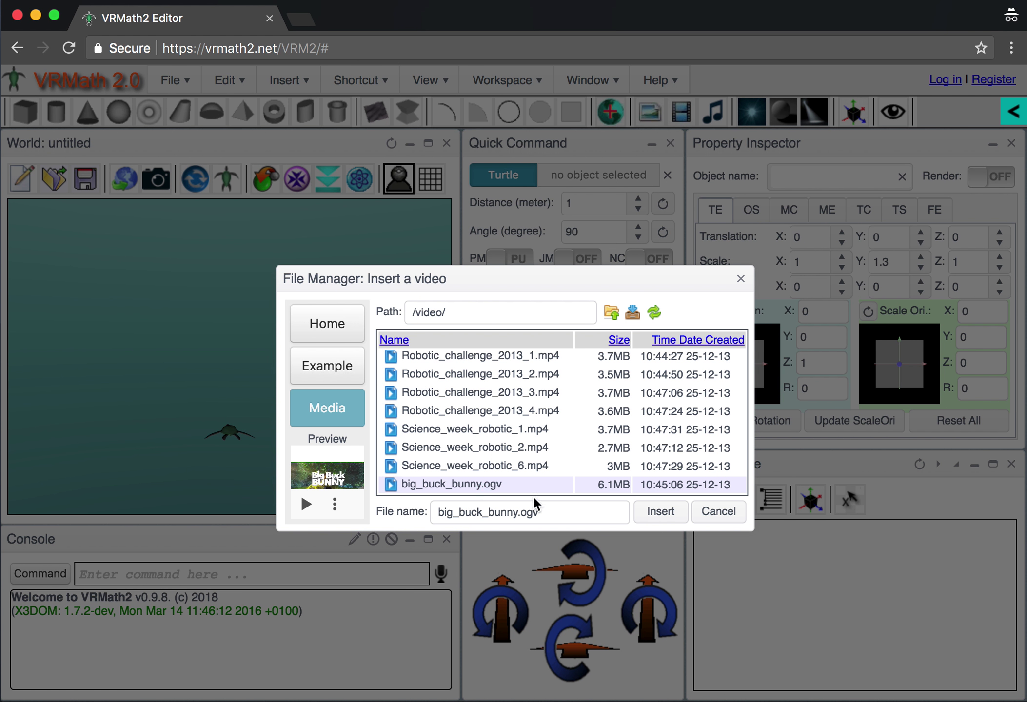
pyautogui.click(660, 511)
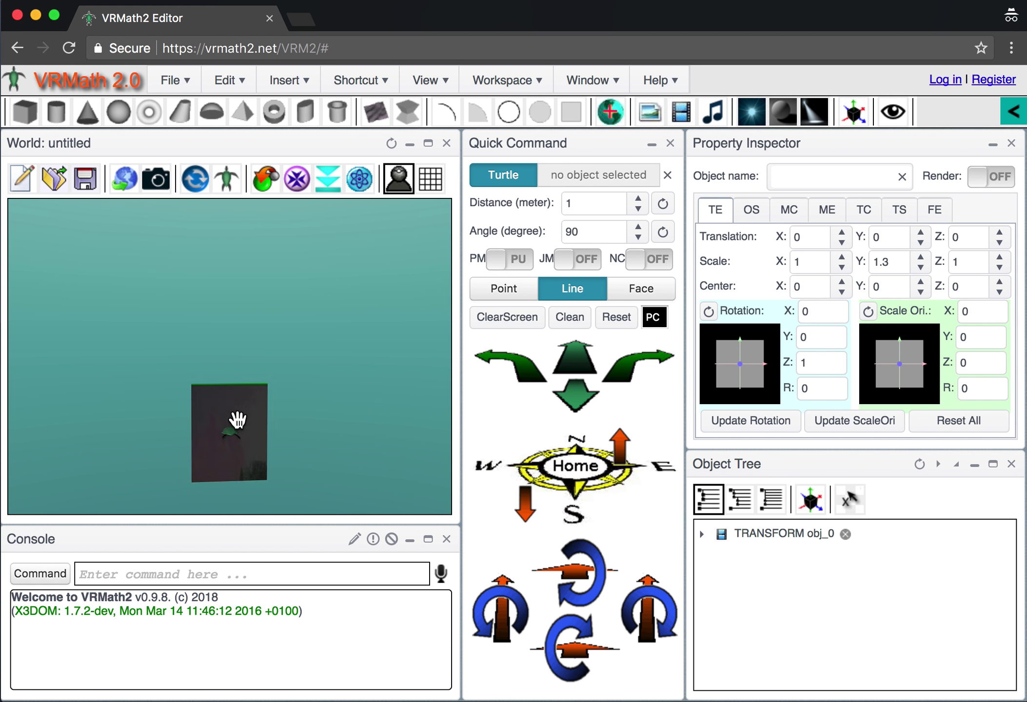
# - Select the inserted Big Buck Bunny video object in the world
pyautogui.click(297, 179)
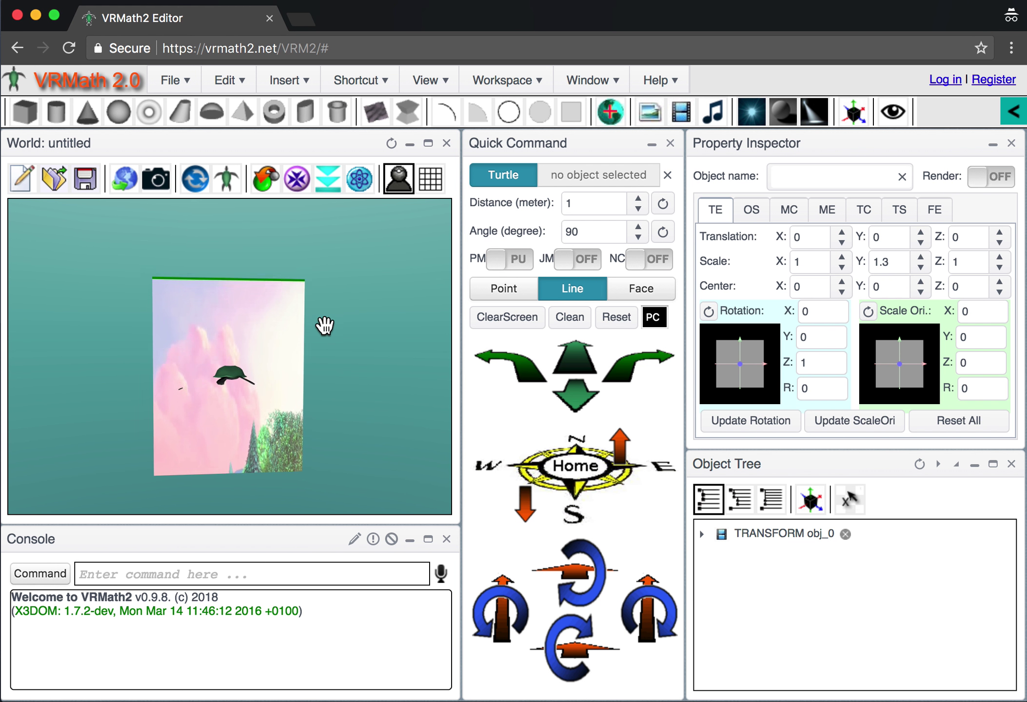
pyautogui.moveTo(339, 344)
pyautogui.mouseDown()
pyautogui.moveTo(229, 322)
pyautogui.moveTo(199, 351)
pyautogui.moveTo(344, 340)
pyautogui.moveTo(328, 370)
pyautogui.moveTo(319, 351)
pyautogui.moveTo(332, 346)
pyautogui.mouseUp()
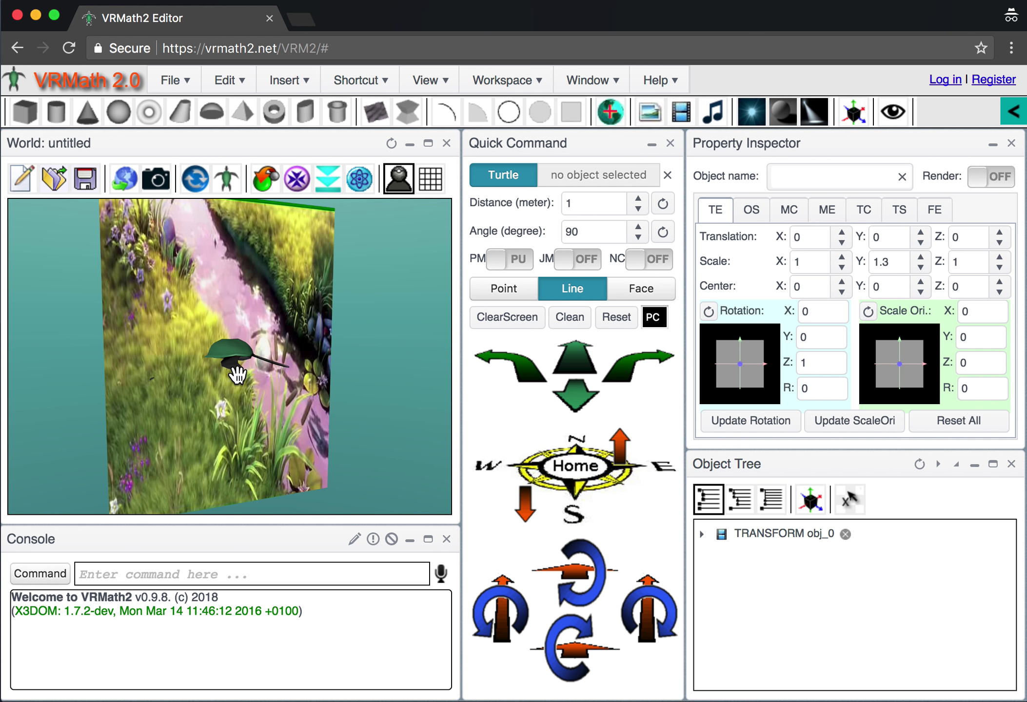
pyautogui.moveTo(238, 374); pyautogui.dragTo(224, 376)
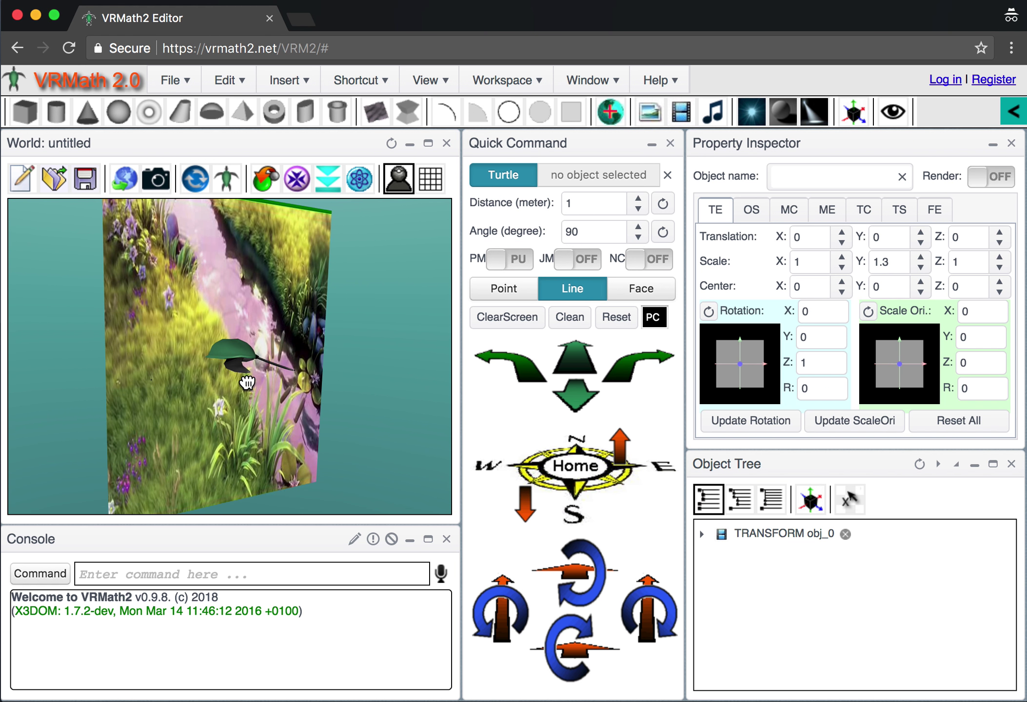
pyautogui.click(247, 381)
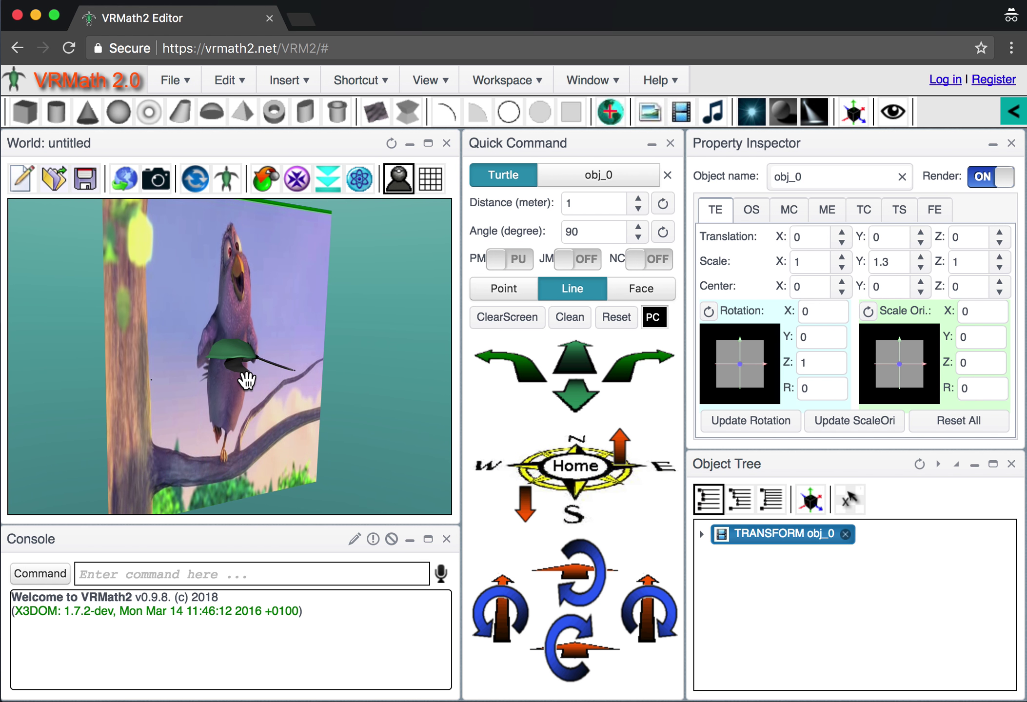
pyautogui.moveTo(206, 374); pyautogui.dragTo(306, 363)
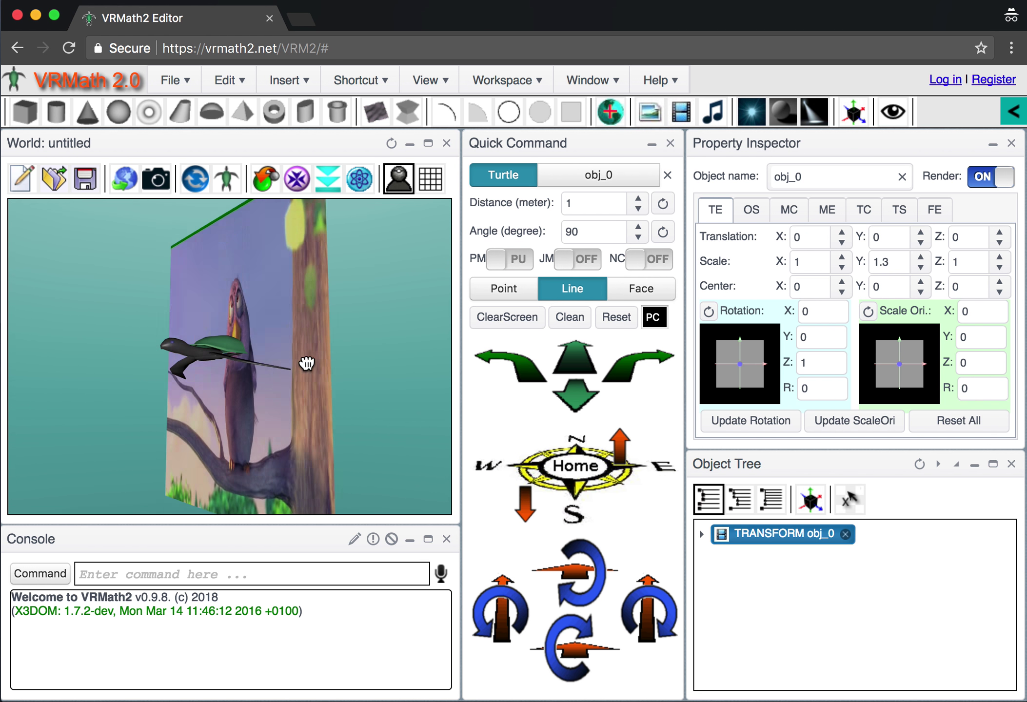
pyautogui.moveTo(162, 366); pyautogui.dragTo(189, 370)
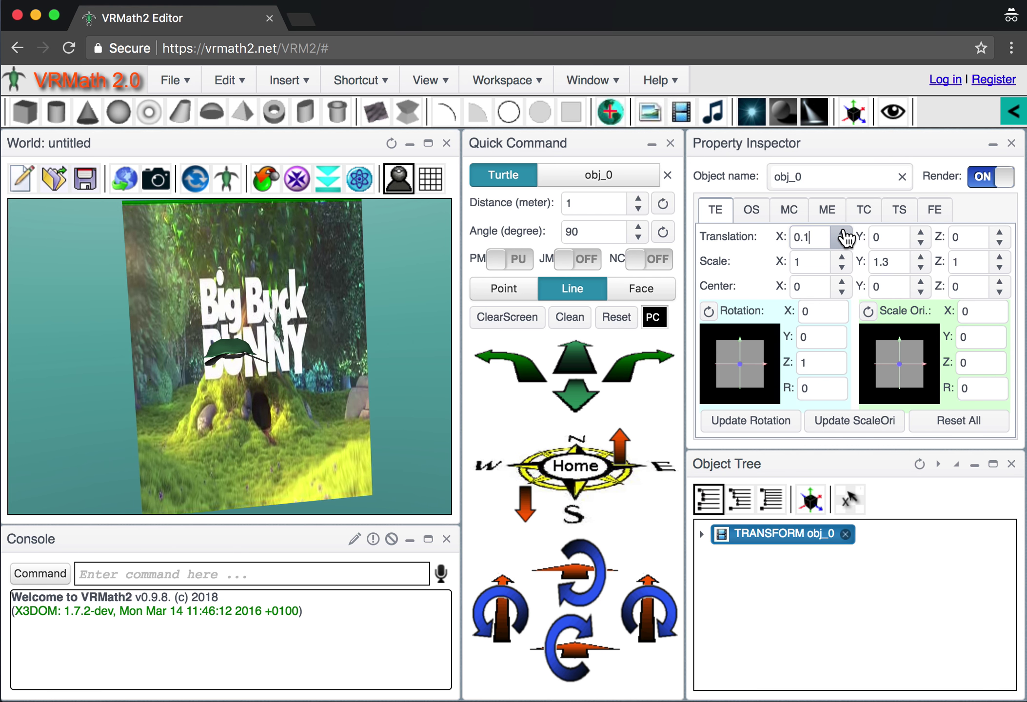
pyautogui.click(842, 233)
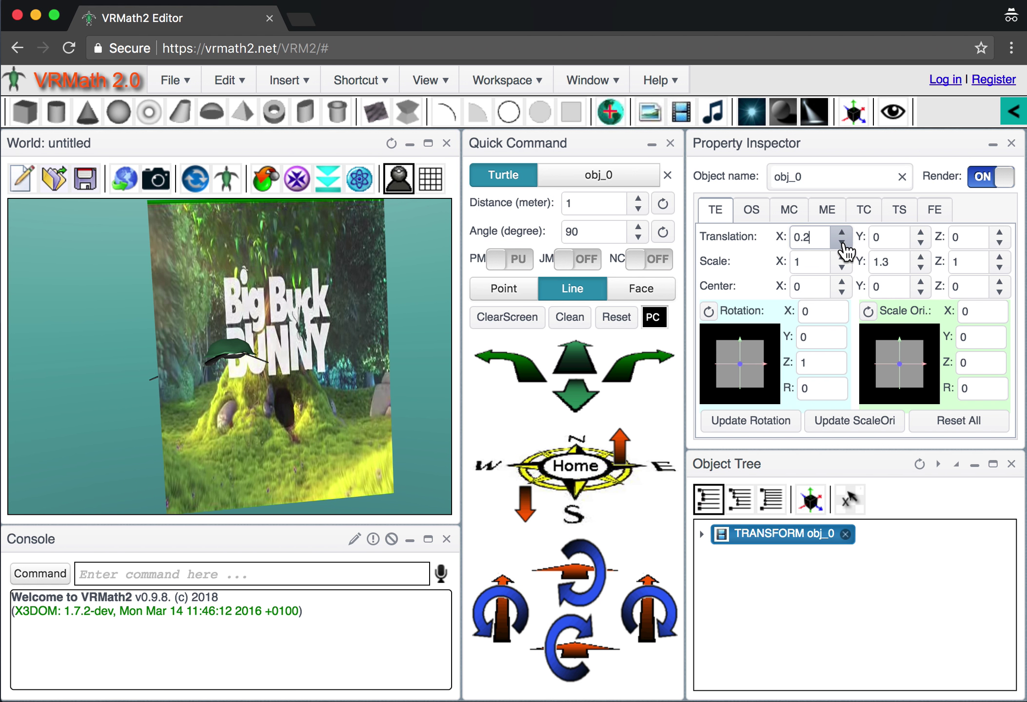
pyautogui.click(842, 243)
pyautogui.click(842, 243)
# - Set the Big Buck Bunny video's X scale to 2 and view the widened video from several distances and angles
pyautogui.moveTo(842, 259); pyautogui.dragTo(842, 259)
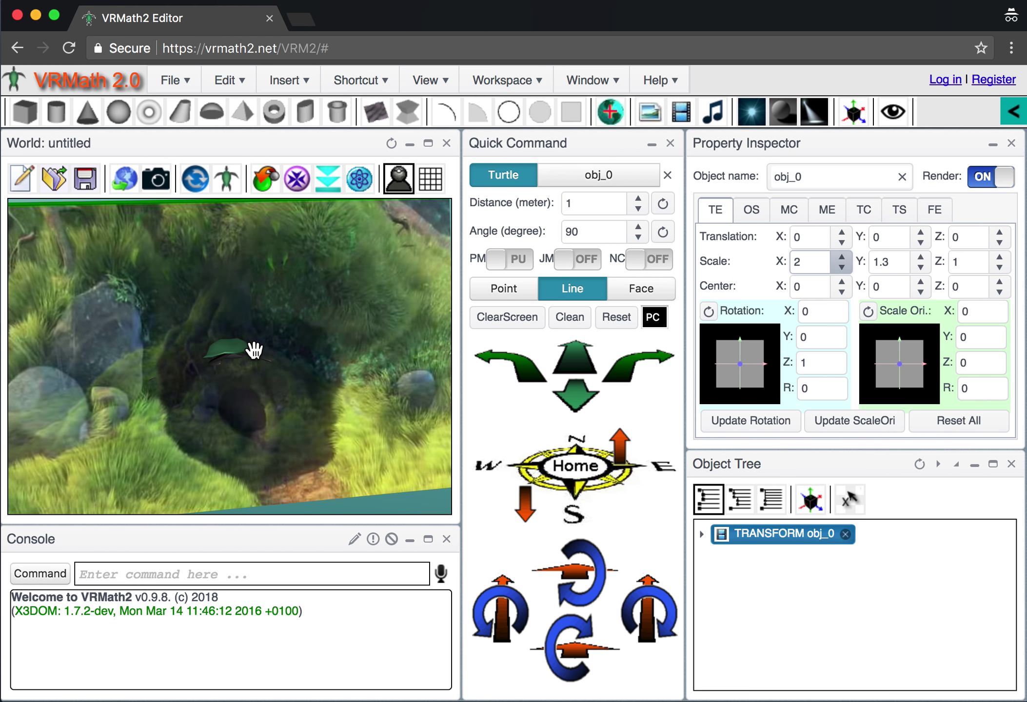
pyautogui.scroll(-5, 256, 350)
pyautogui.moveTo(257, 351)
pyautogui.mouseDown()
pyautogui.moveTo(236, 327)
pyautogui.moveTo(246, 351)
pyautogui.mouseUp()
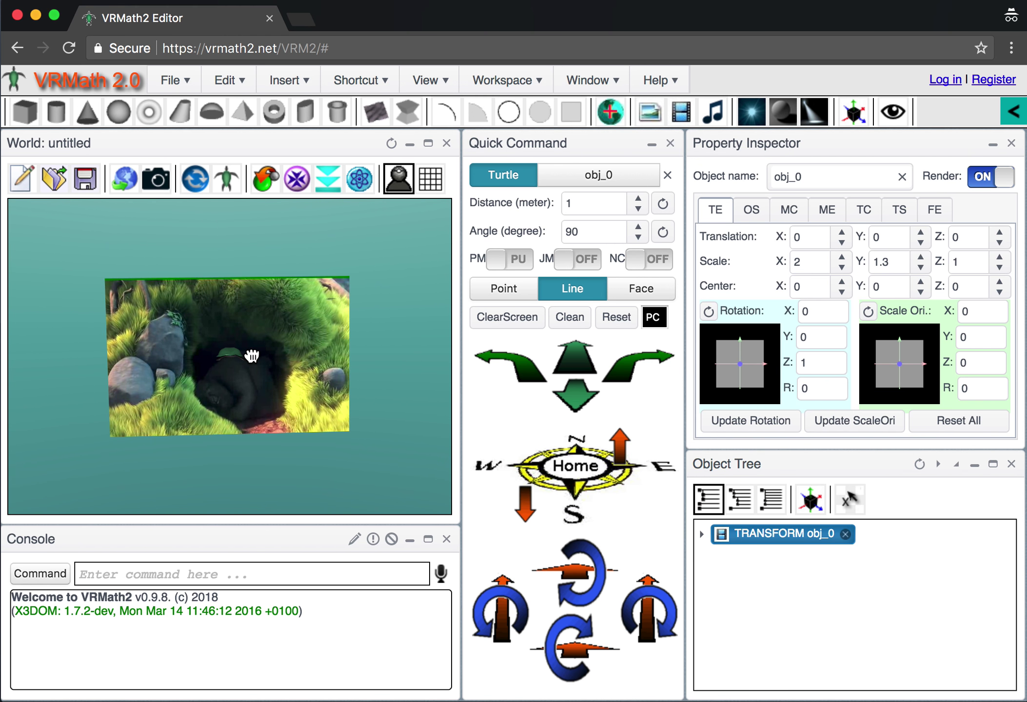
pyautogui.scroll(5, 247, 352)
pyautogui.scroll(2, 267, 355)
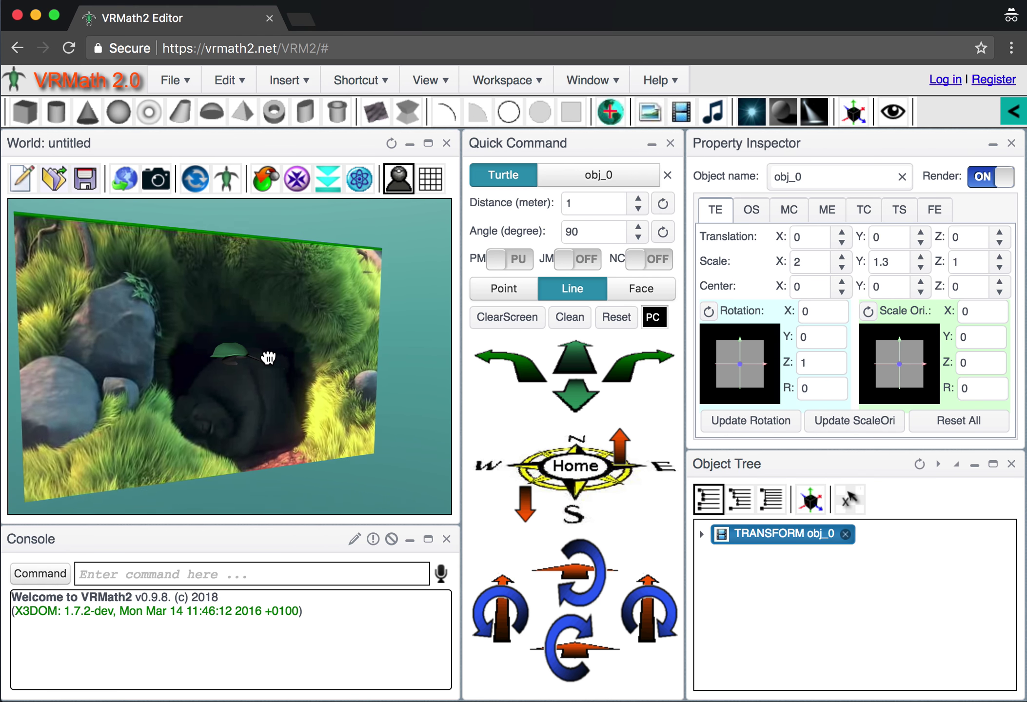
pyautogui.scroll(-2, 251, 355)
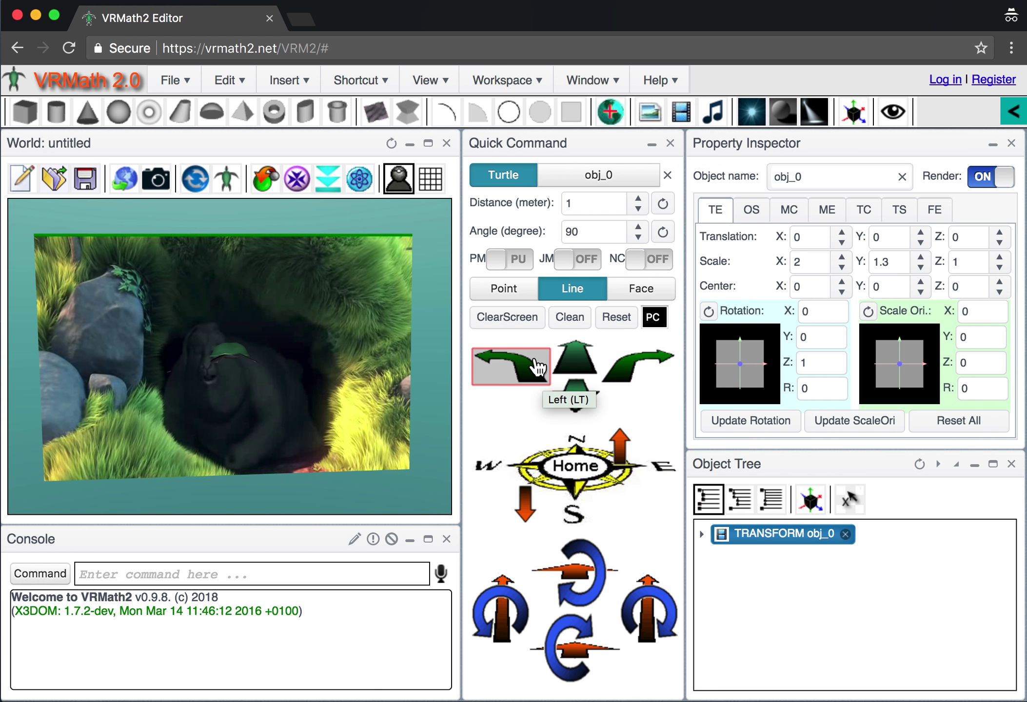
# - Clean the 3D space, removing the Big Buck Bunny video
pyautogui.click(571, 318)
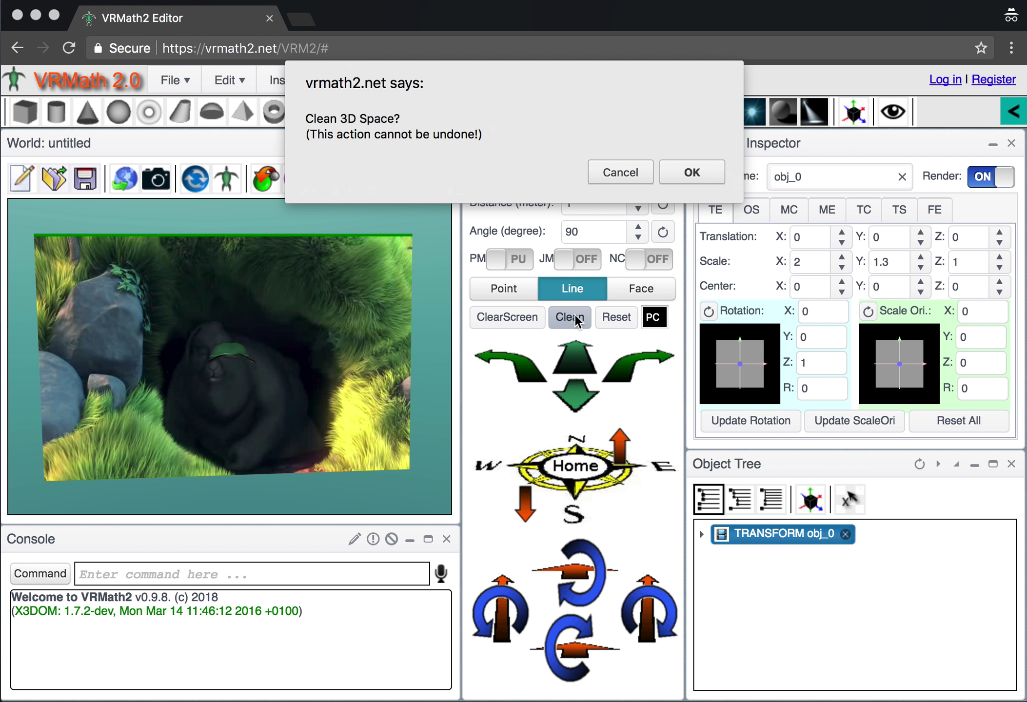
pyautogui.click(686, 174)
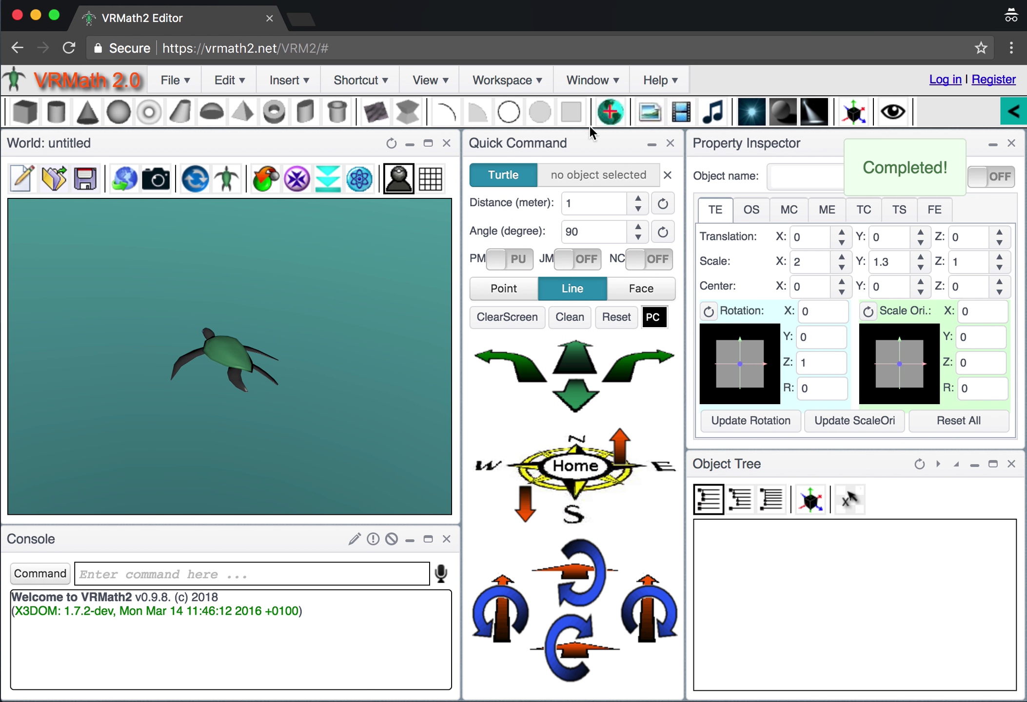
# - Preview tracks in the media library's /sound/music/light_rock/ folder and insert ama_02-1.mp3 as a sound object
pyautogui.click(712, 111)
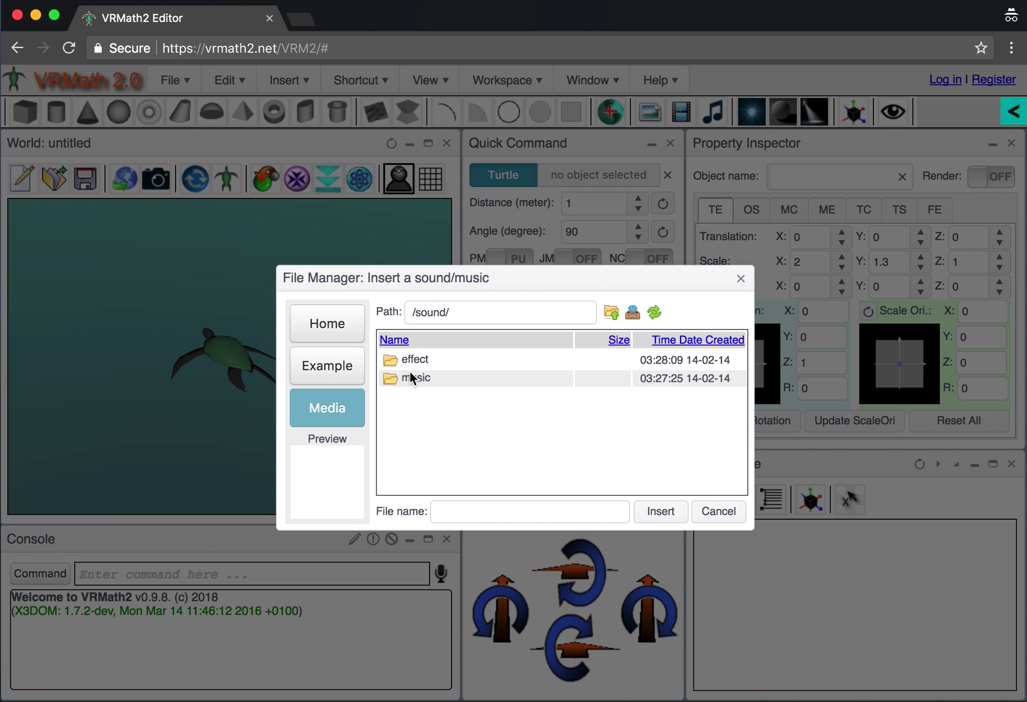
pyautogui.doubleClick(389, 383)
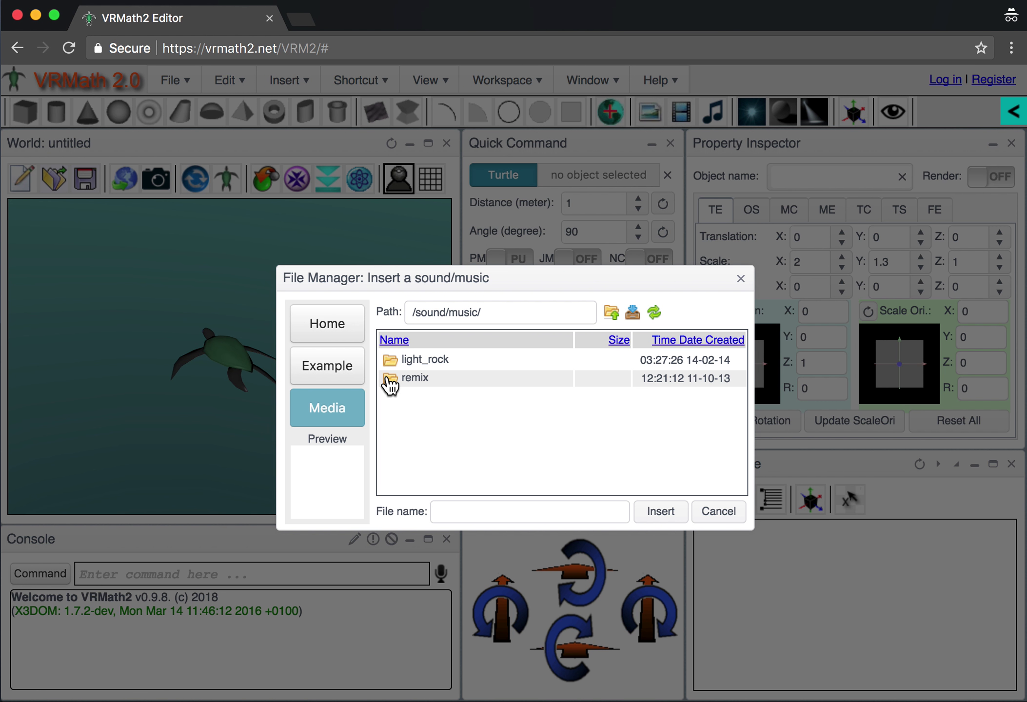
pyautogui.doubleClick(391, 361)
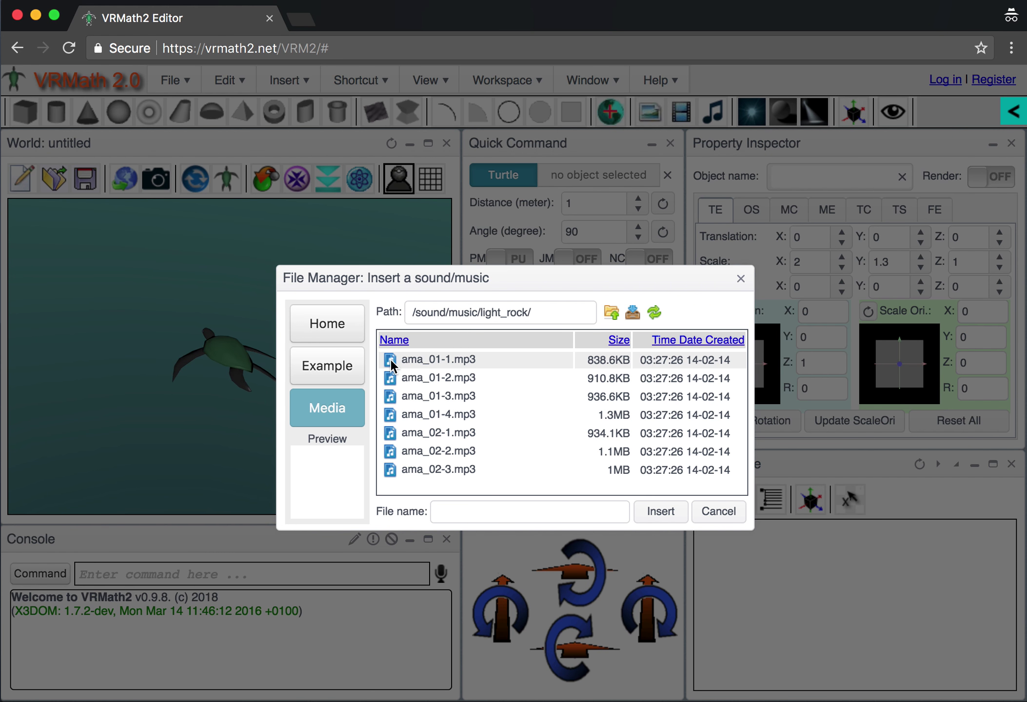
pyautogui.click(391, 363)
pyautogui.moveTo(312, 514)
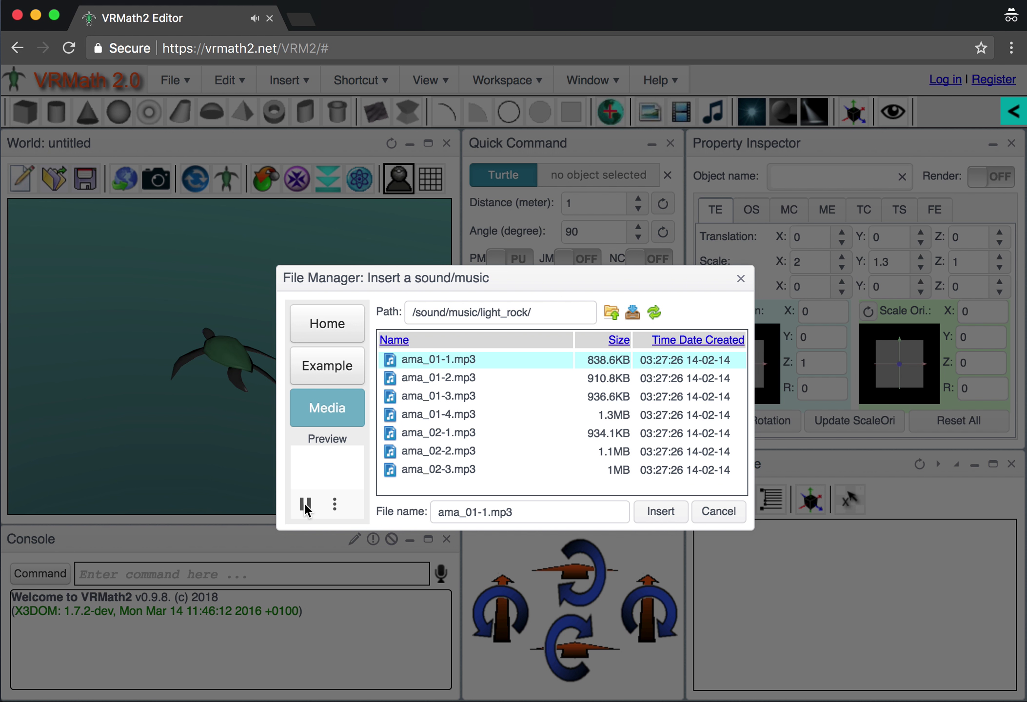
pyautogui.click(439, 378)
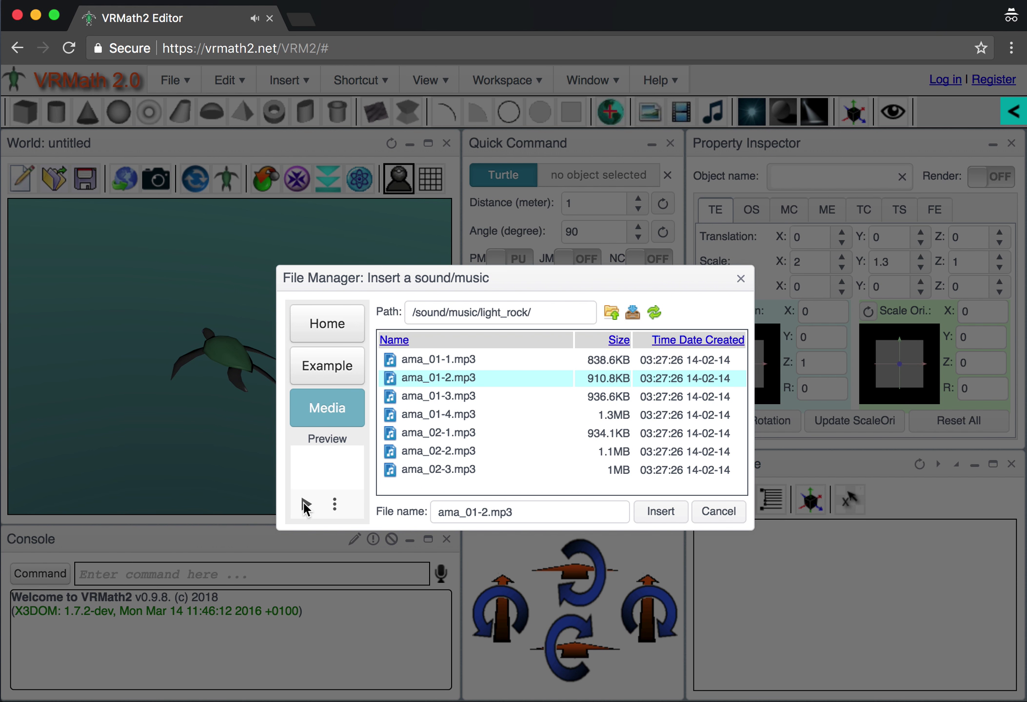
pyautogui.click(437, 399)
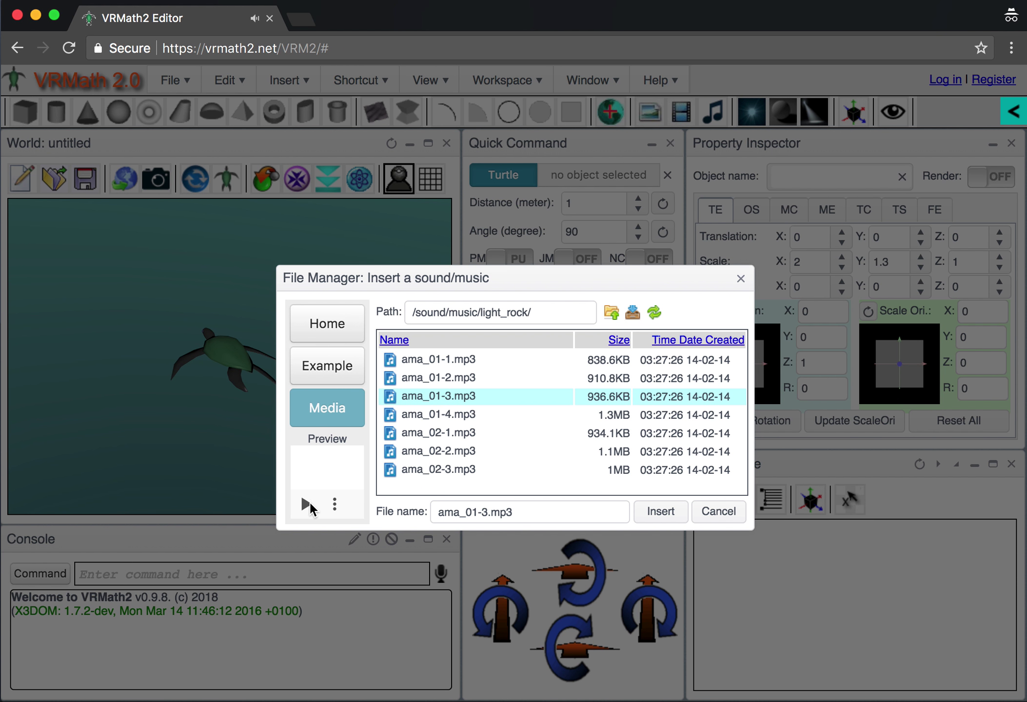
pyautogui.click(446, 432)
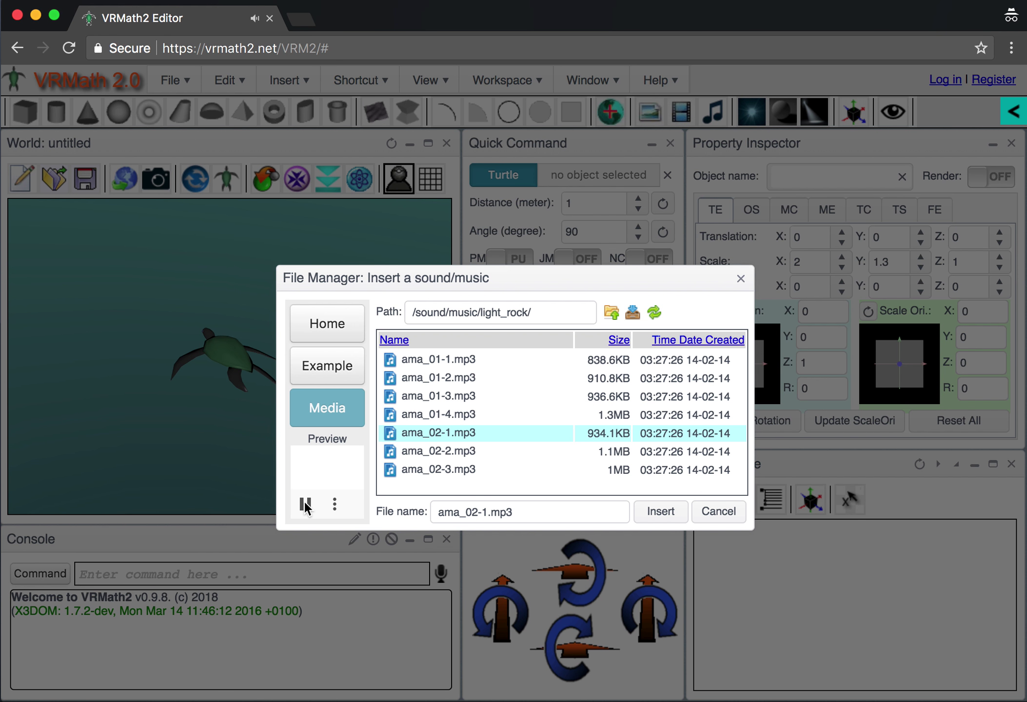
pyautogui.click(662, 512)
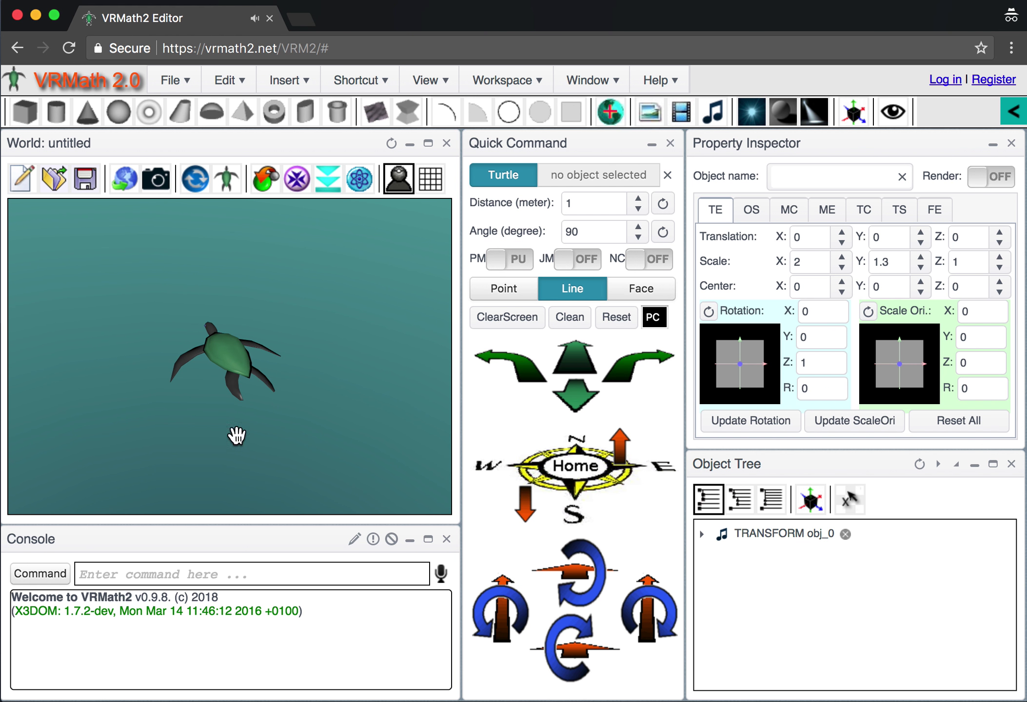
# - Select the inserted music object and update its loop property to true
pyautogui.click(808, 534)
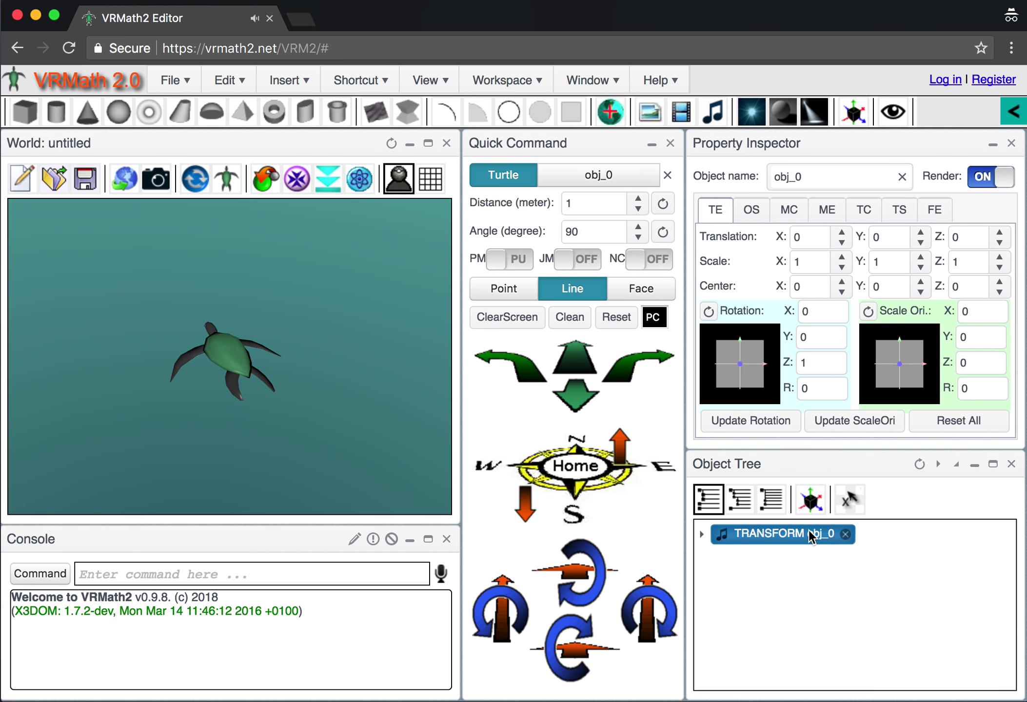
pyautogui.click(753, 211)
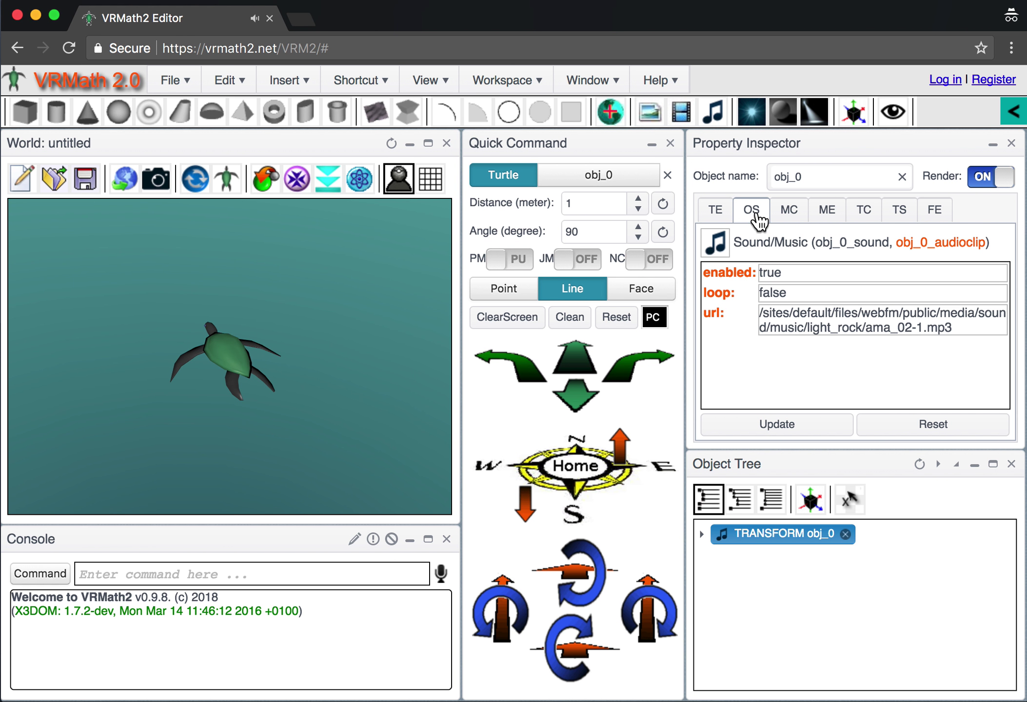
pyautogui.click(796, 295)
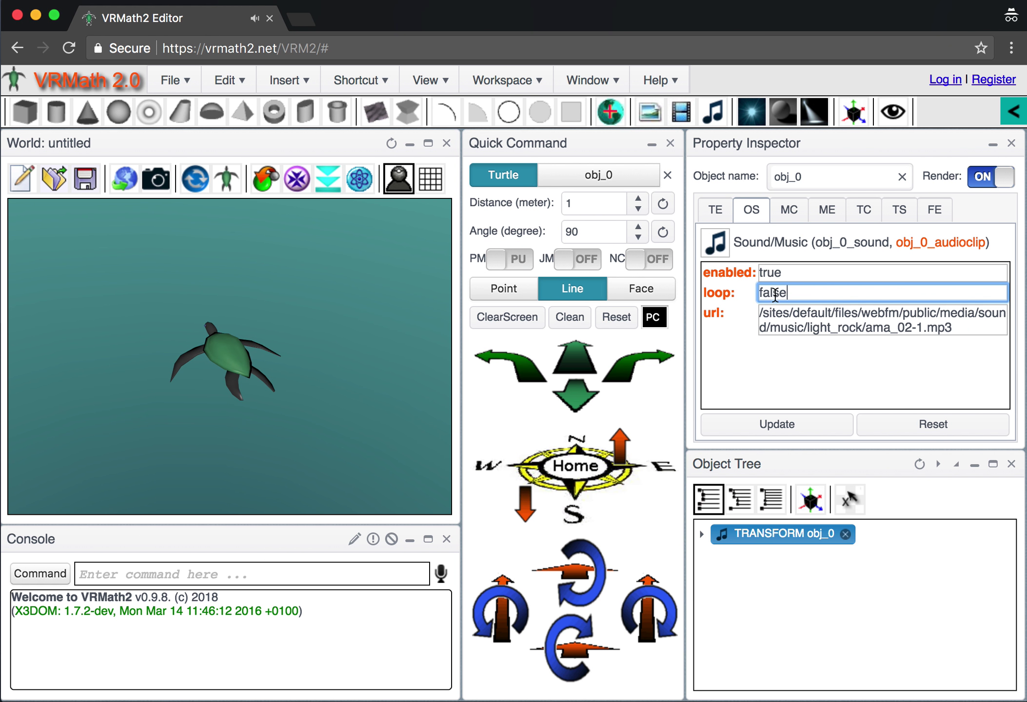
pyautogui.write('rt')
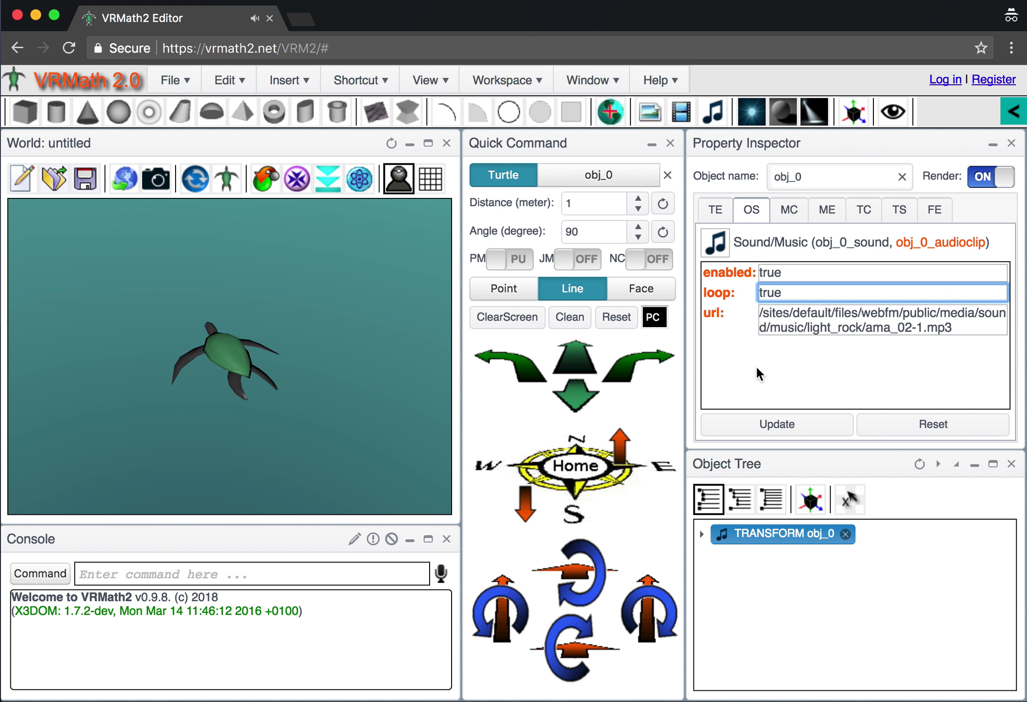
pyautogui.click(761, 425)
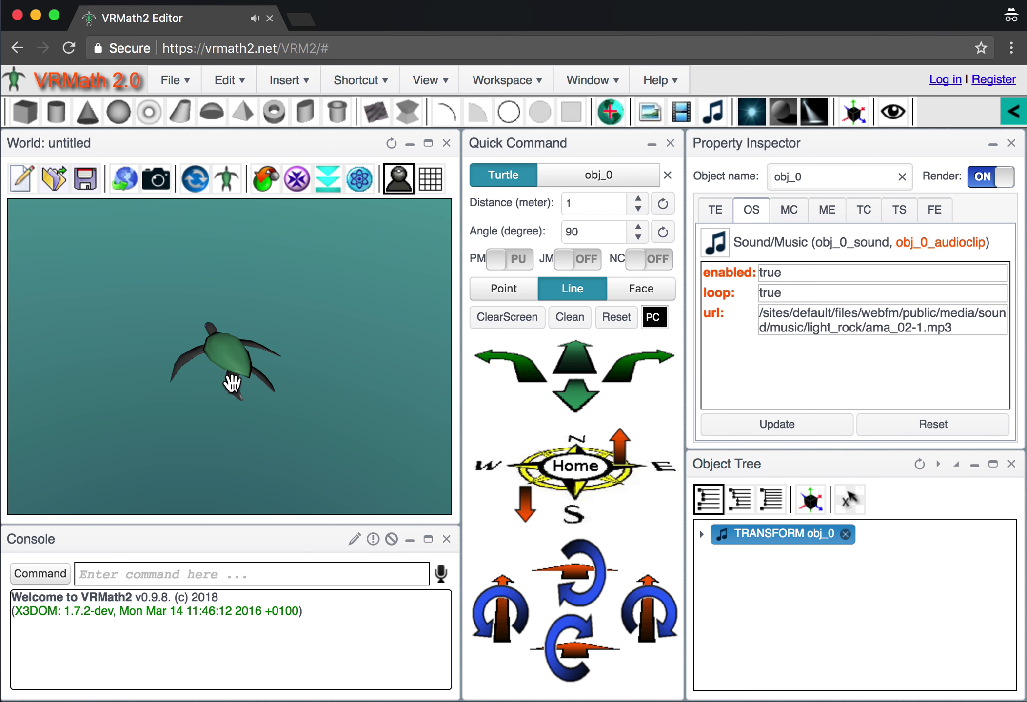
# - Delete the music object from the world
pyautogui.click(846, 535)
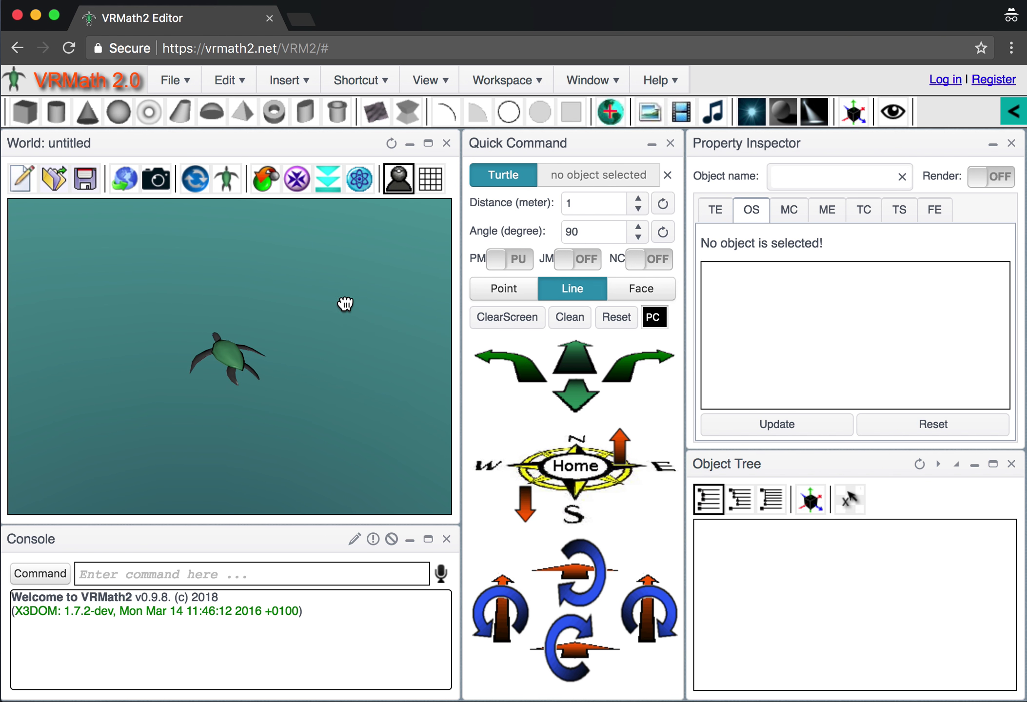
pyautogui.moveTo(344, 300); pyautogui.dragTo(346, 287)
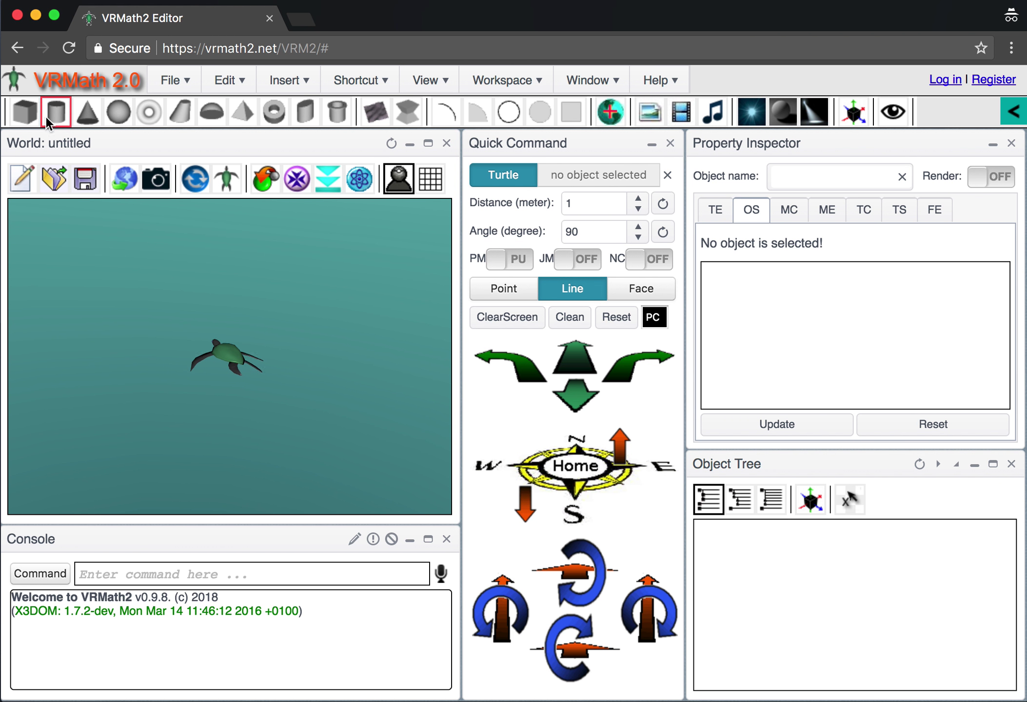
# - Insert a sphere at the turtle's position, move the turtle back 1 meter, and select the sphere
pyautogui.click(111, 112)
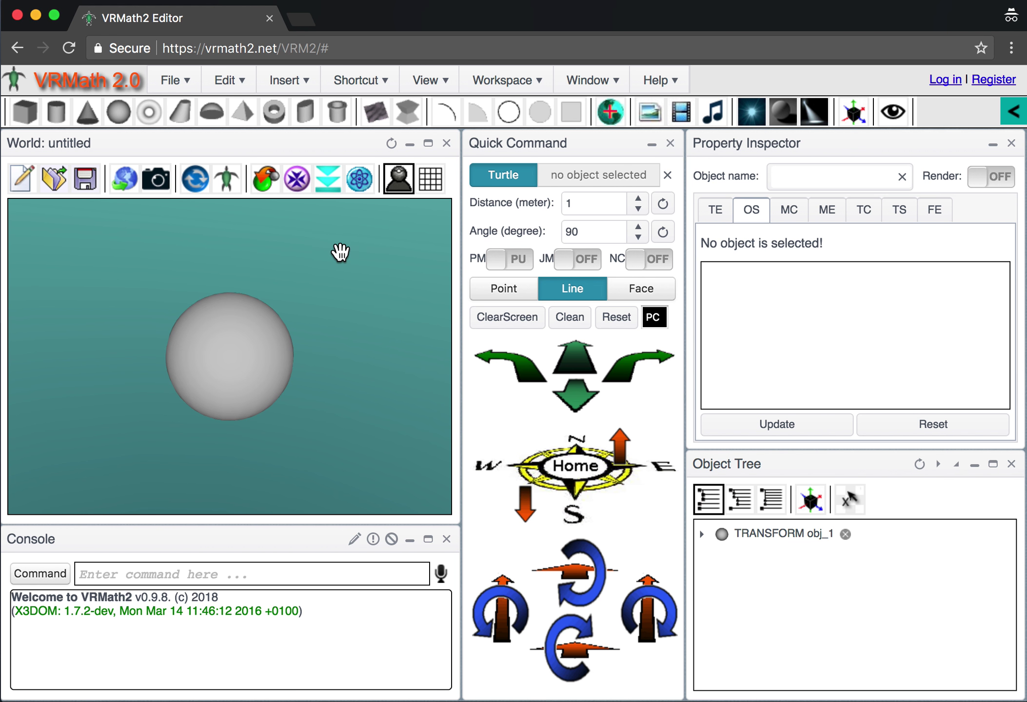
pyautogui.click(578, 409)
pyautogui.moveTo(179, 350); pyautogui.dragTo(203, 367)
pyautogui.click(203, 367)
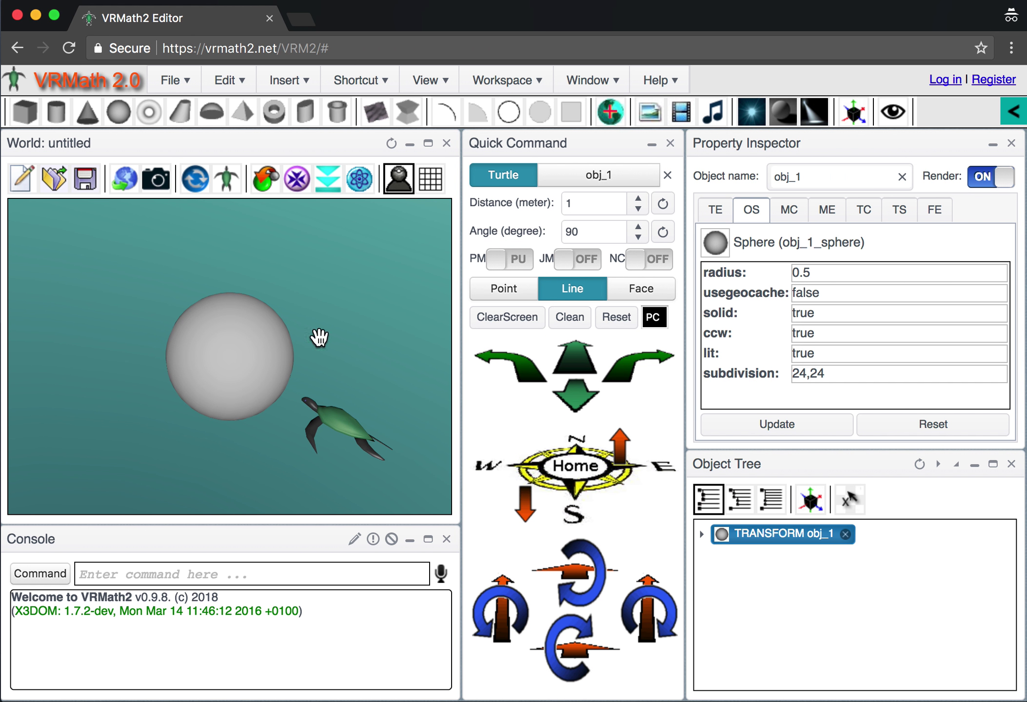
# - Turn off the headlight and insert a point light at the turtle's position to light the sphere
pyautogui.click(400, 186)
pyautogui.moveTo(322, 345)
pyautogui.mouseDown()
pyautogui.moveTo(293, 343)
pyautogui.moveTo(316, 344)
pyautogui.mouseUp()
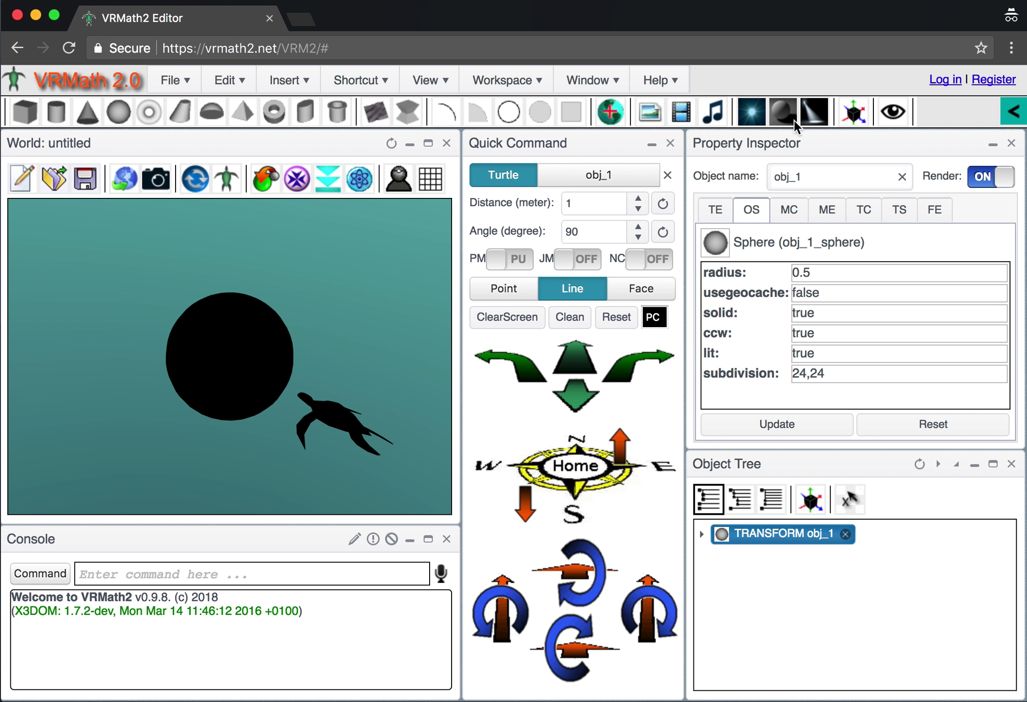
pyautogui.click(752, 106)
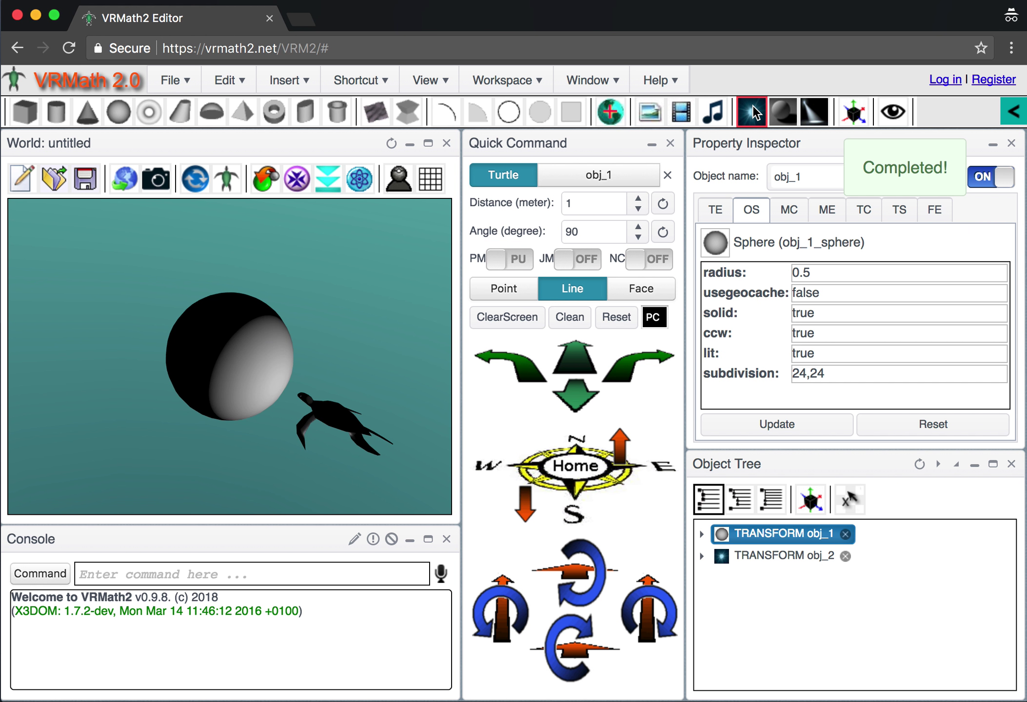
pyautogui.moveTo(344, 409)
pyautogui.mouseDown()
pyautogui.moveTo(284, 435)
pyautogui.moveTo(288, 449)
pyautogui.moveTo(309, 413)
pyautogui.moveTo(385, 385)
pyautogui.moveTo(369, 390)
pyautogui.mouseUp()
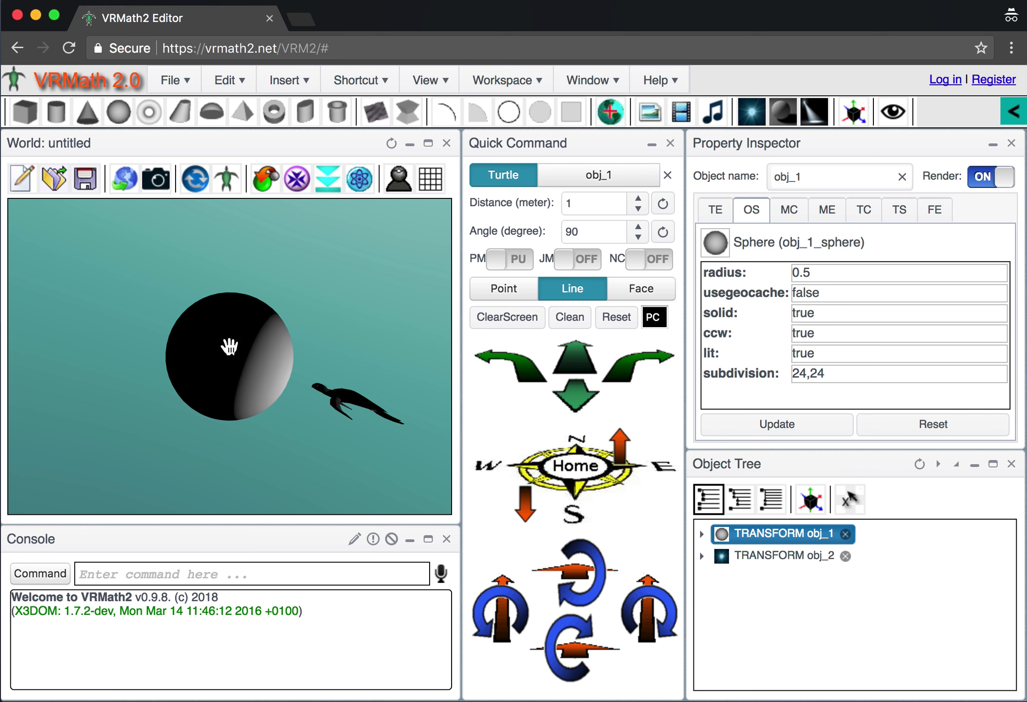
# - Select the point light and update its color to 1,1,0
pyautogui.click(770, 556)
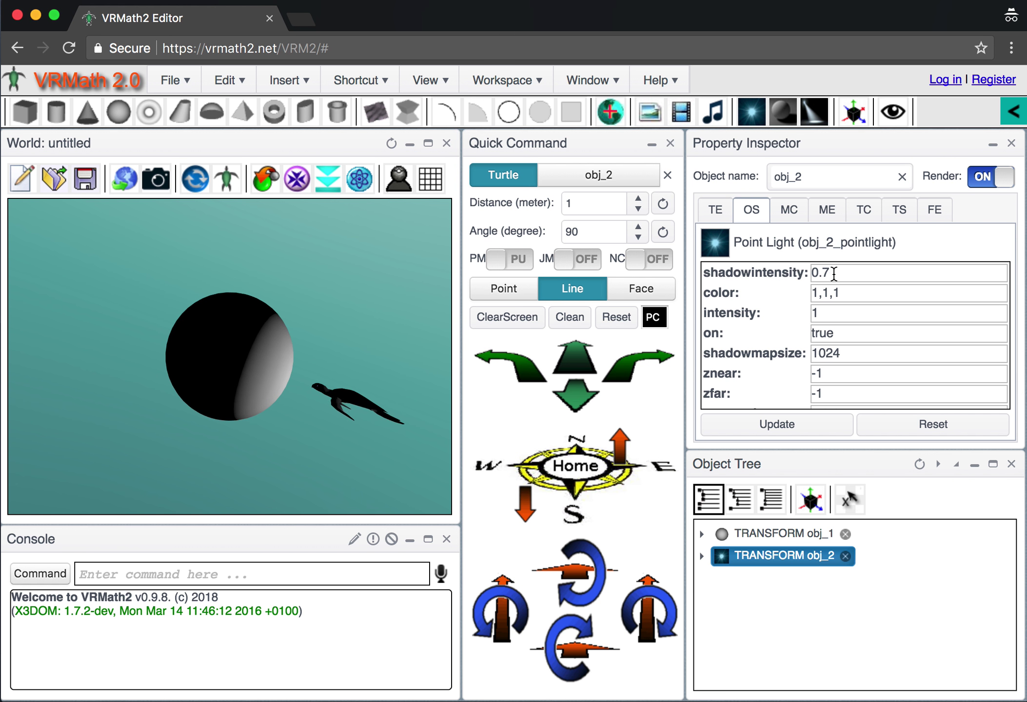
pyautogui.click(847, 293)
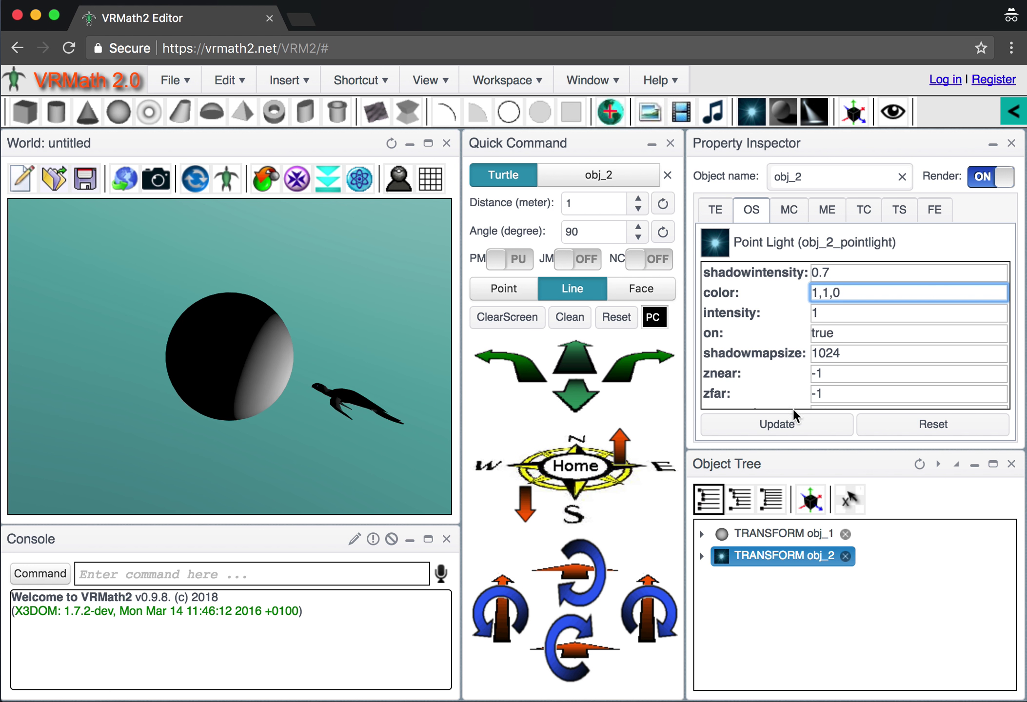
pyautogui.click(778, 425)
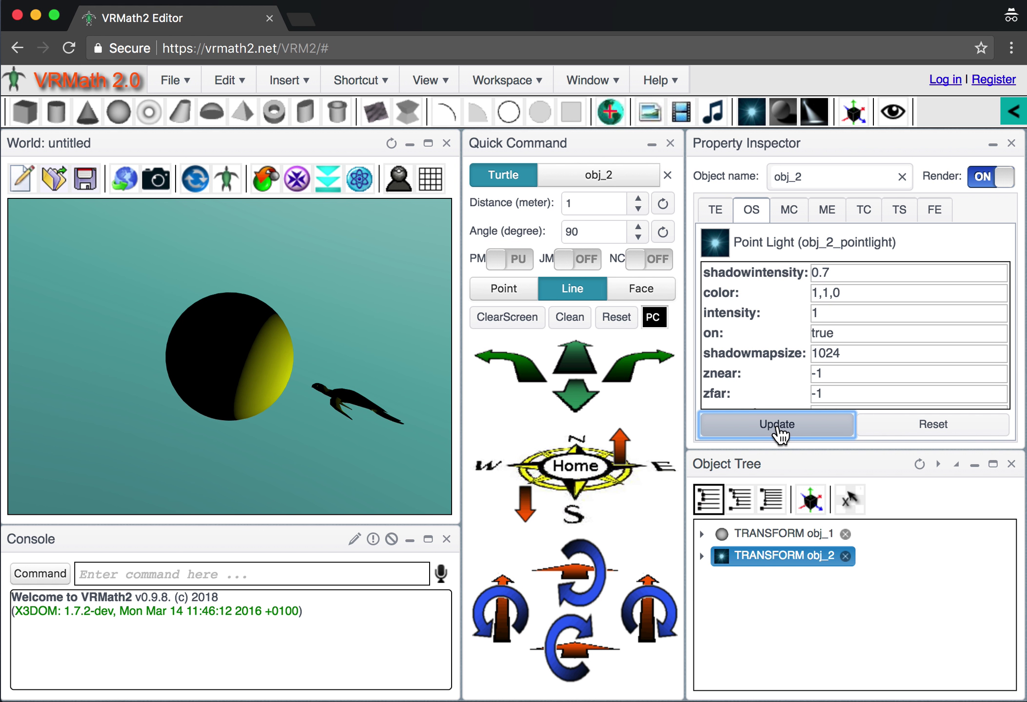
pyautogui.moveTo(356, 413); pyautogui.dragTo(342, 422)
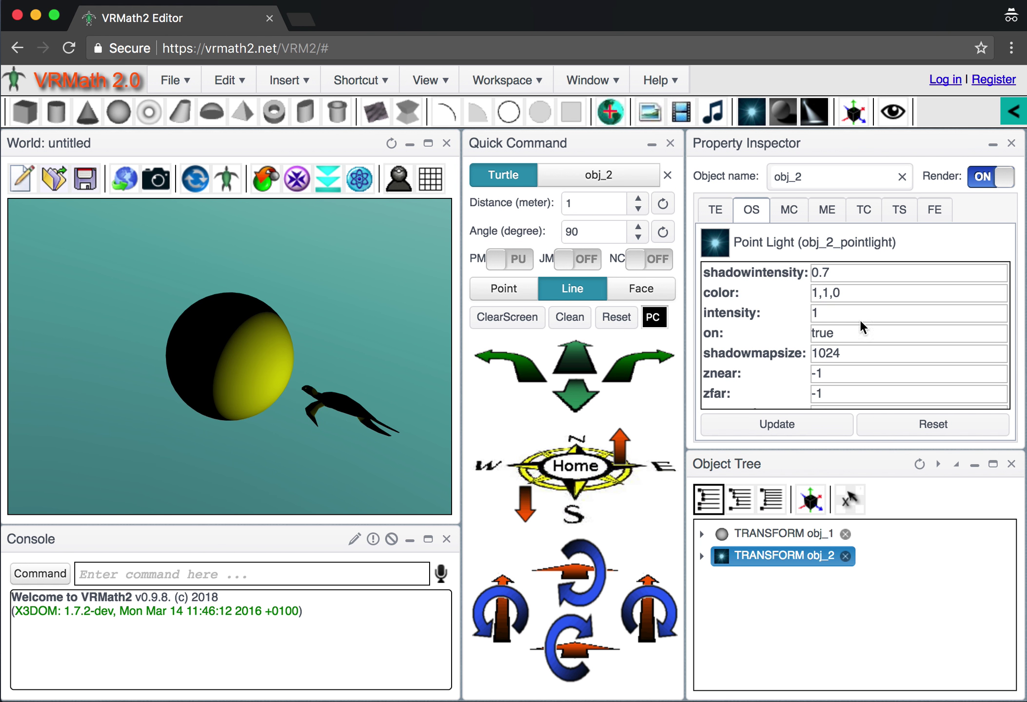
# - Review the point light's attenuation, location and radius properties and its lighting on the sphere, and delete the point light
pyautogui.scroll(-2, 853, 358)
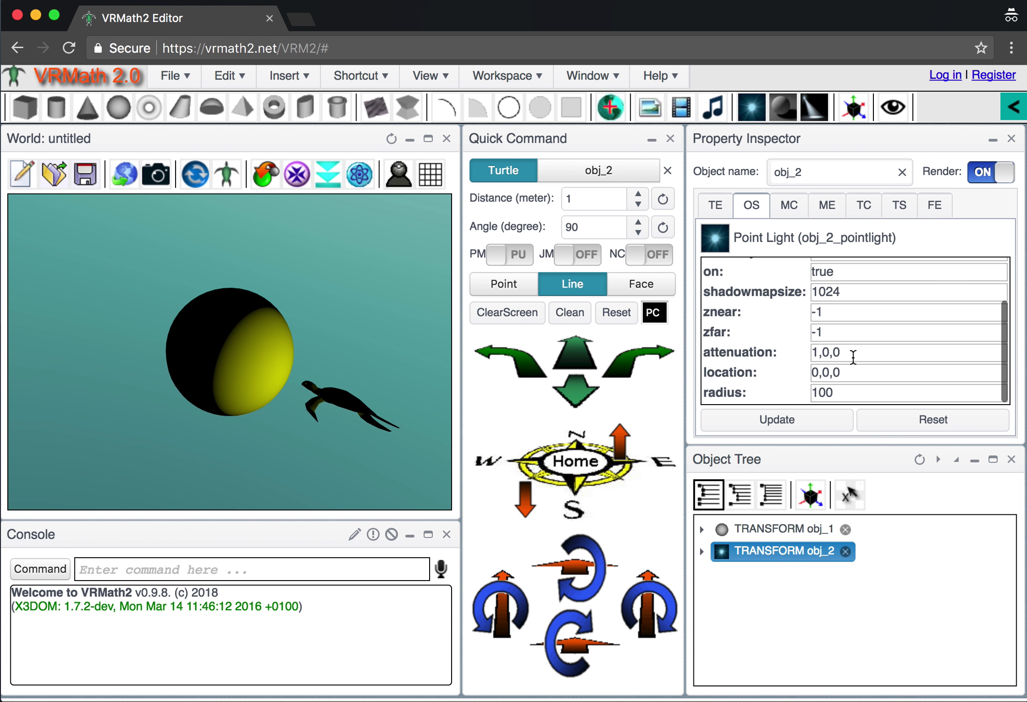
pyautogui.click(838, 397)
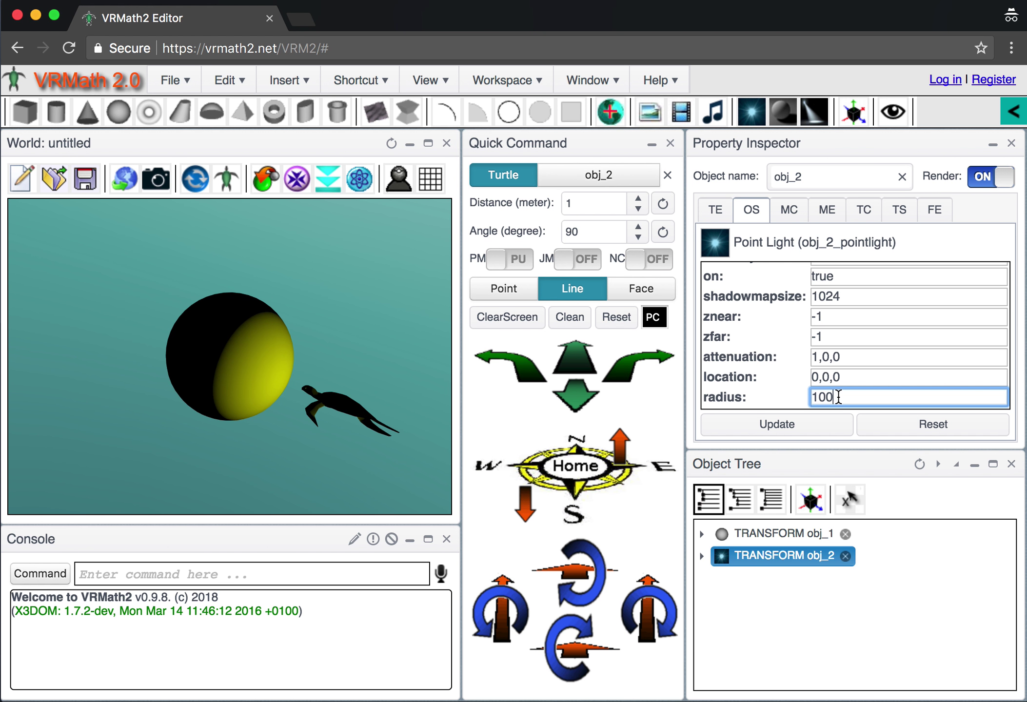
pyautogui.moveTo(225, 408); pyautogui.dragTo(285, 412)
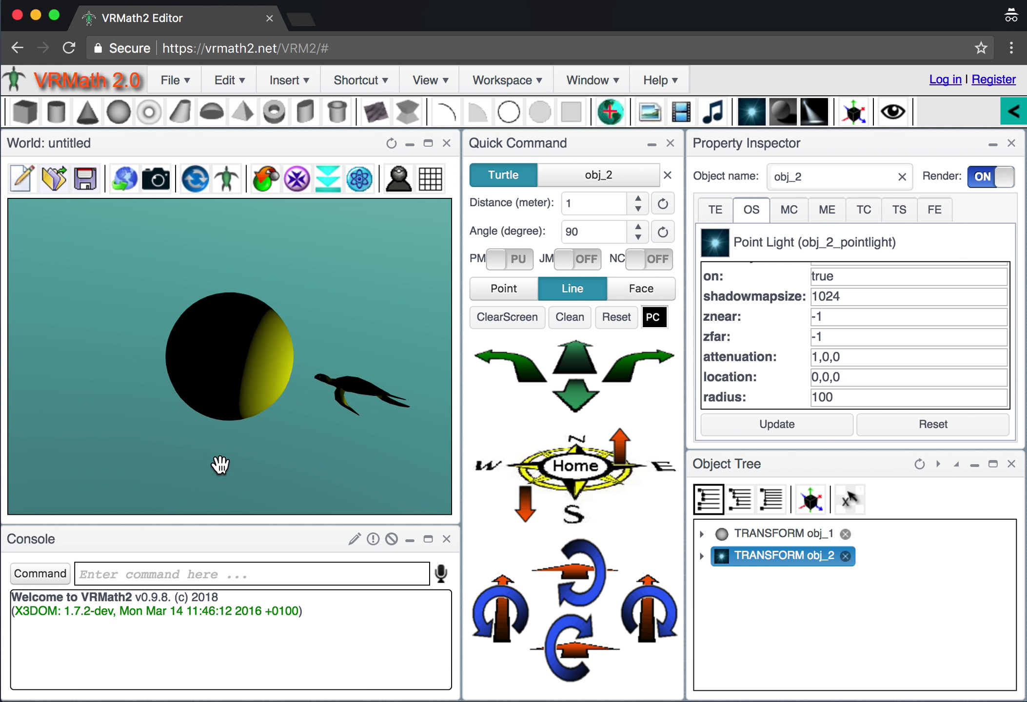
pyautogui.moveTo(288, 454); pyautogui.dragTo(259, 462)
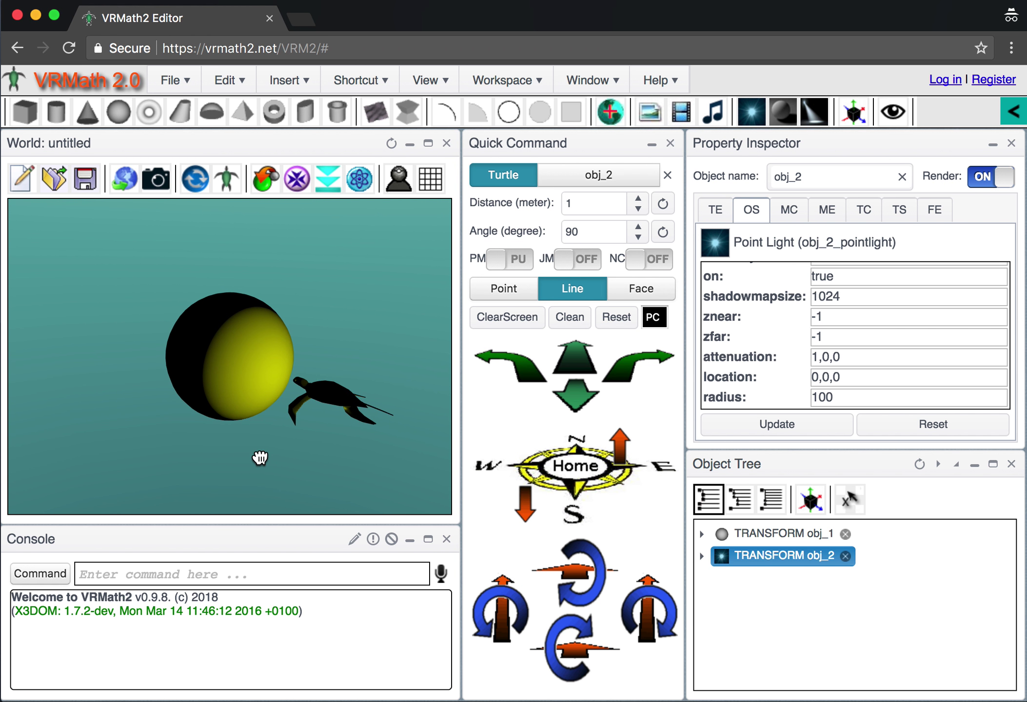
pyautogui.click(845, 556)
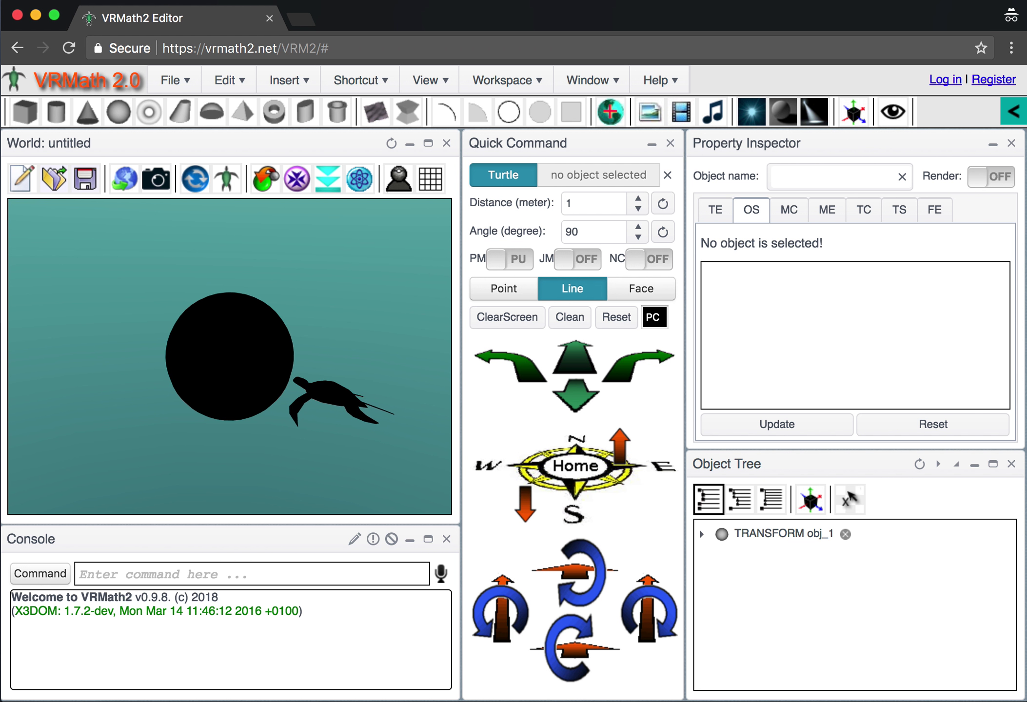
# - Insert a directional light at the turtle's position and check how it lights the sphere and turtle
pyautogui.click(781, 119)
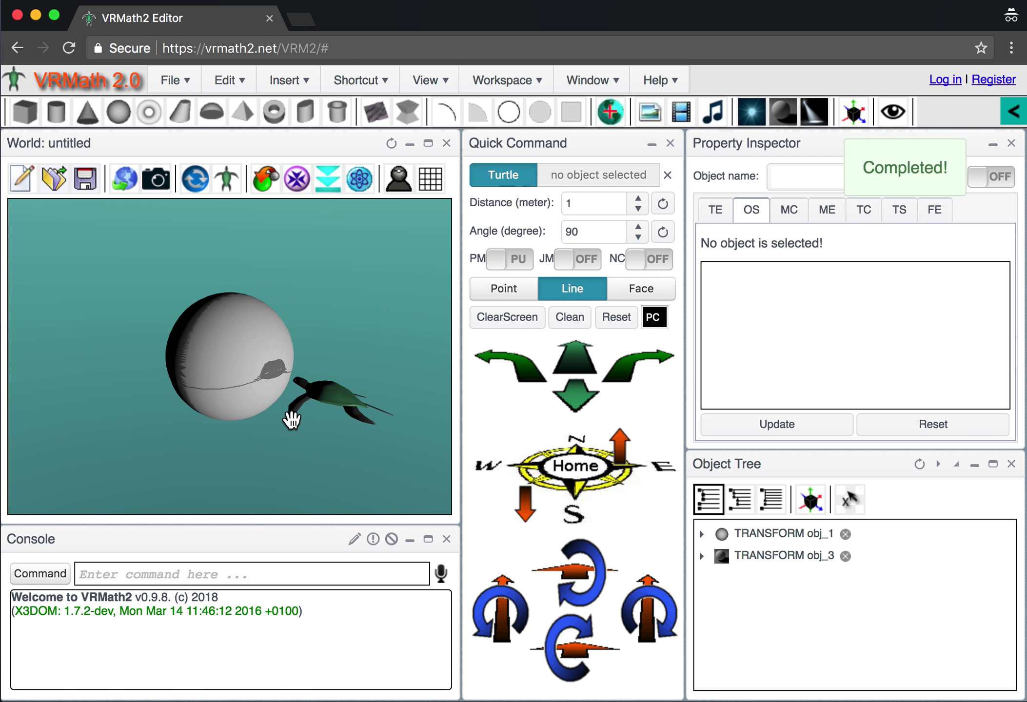
pyautogui.moveTo(332, 396)
pyautogui.mouseDown()
pyautogui.moveTo(304, 427)
pyautogui.moveTo(336, 386)
pyautogui.mouseUp()
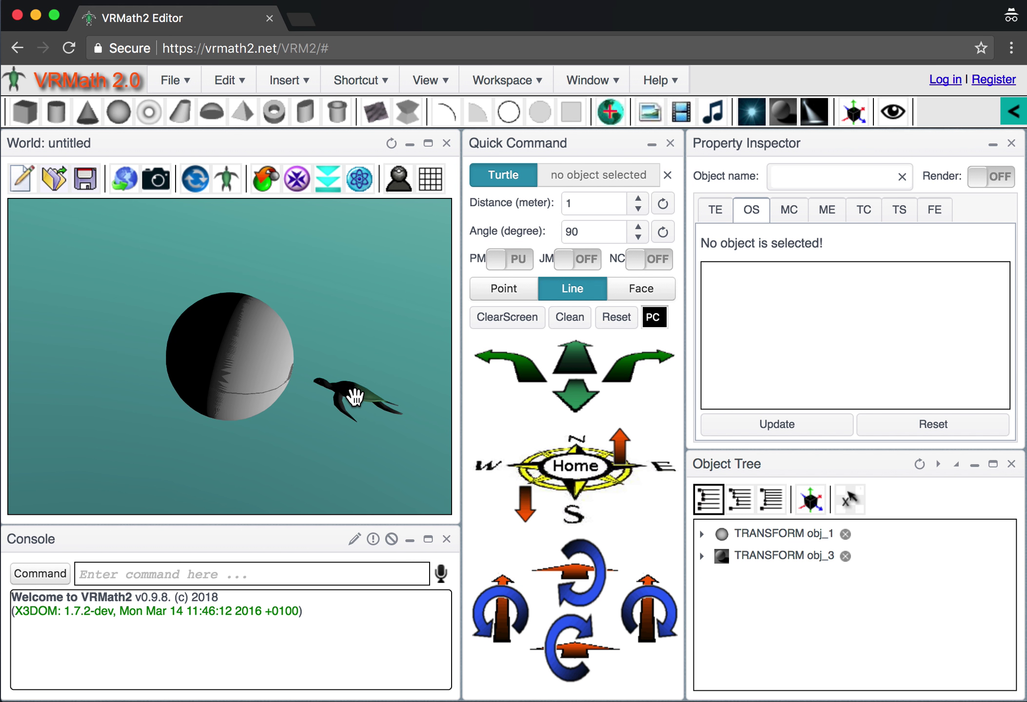
pyautogui.moveTo(264, 369)
pyautogui.mouseDown()
pyautogui.moveTo(248, 377)
pyautogui.moveTo(274, 388)
pyautogui.mouseUp()
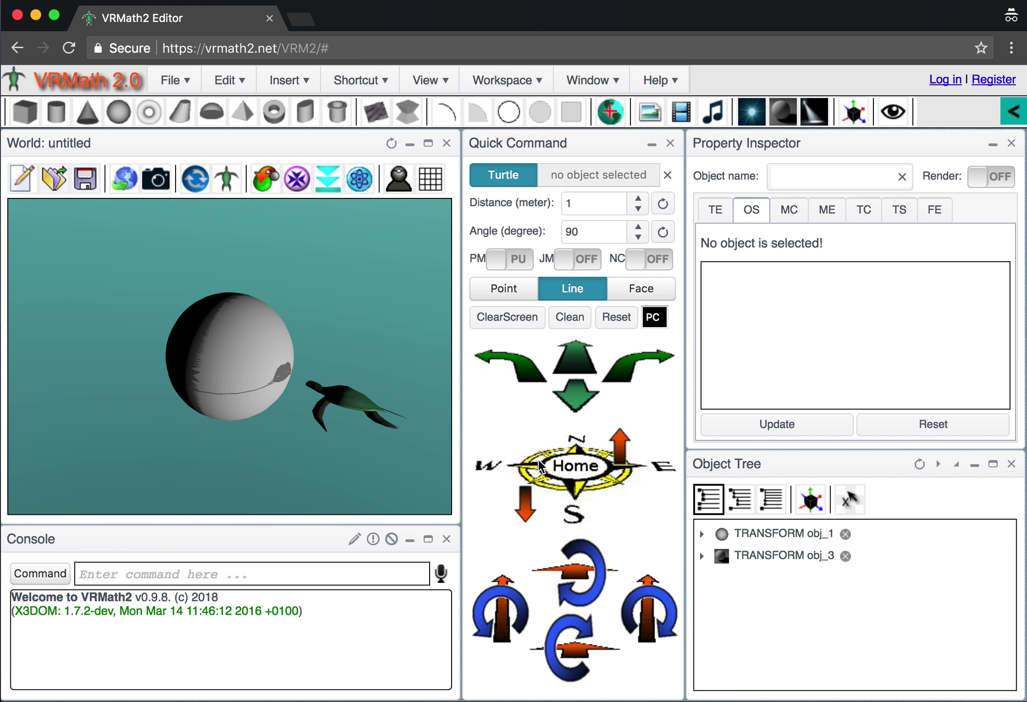
# - Delete the directional light and insert a spotlight at the turtle's position to light the sphere
pyautogui.click(844, 556)
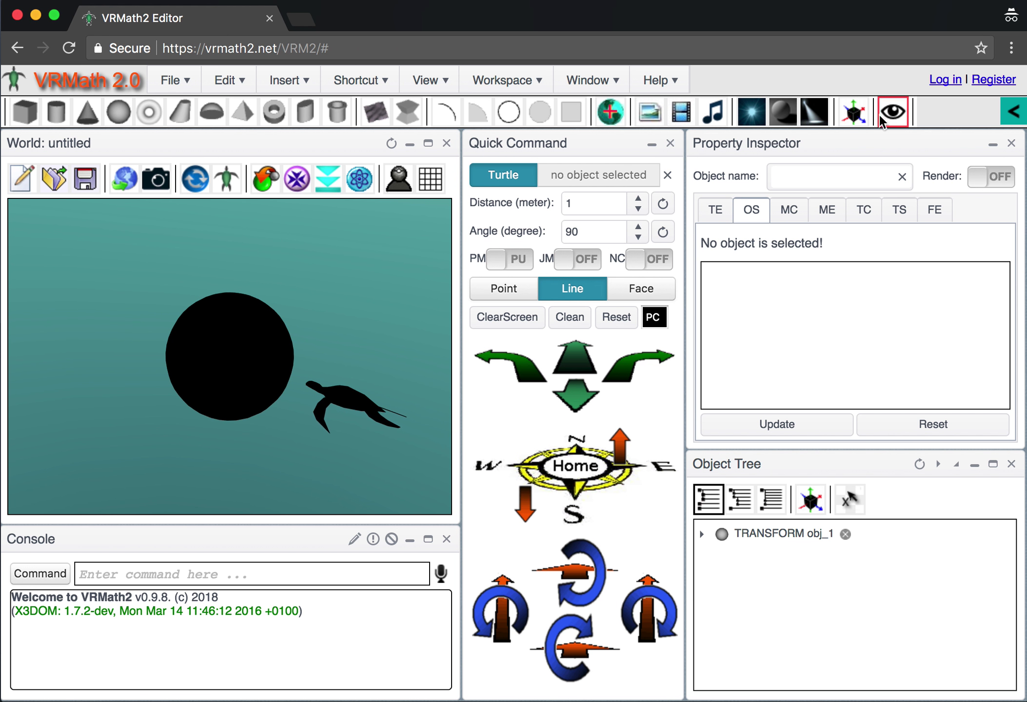
pyautogui.click(814, 112)
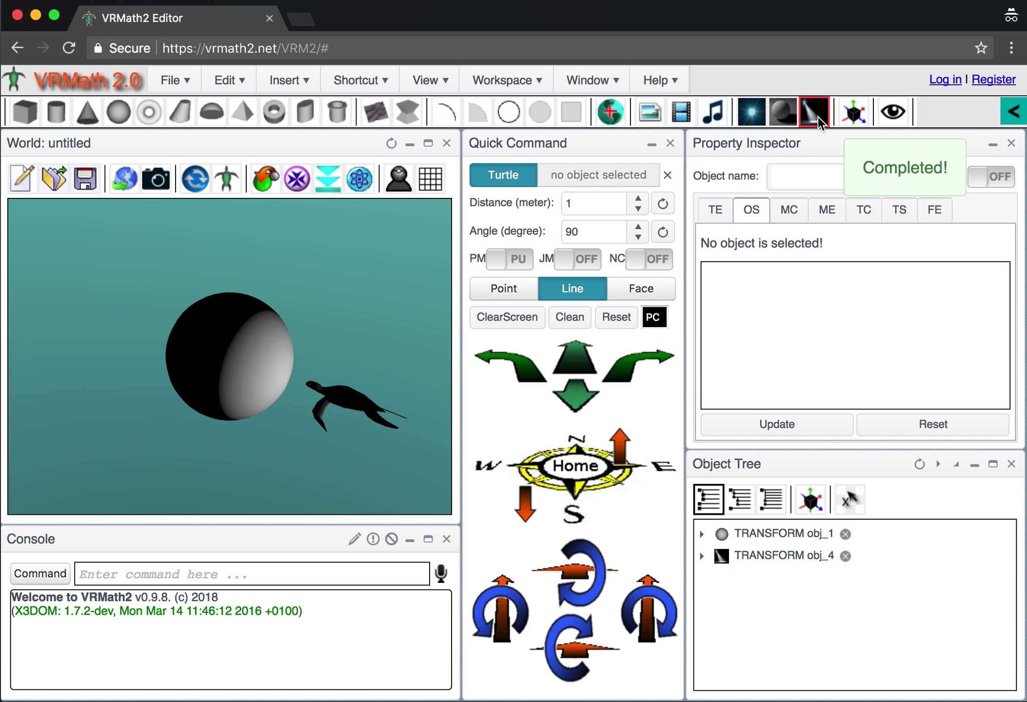
pyautogui.moveTo(312, 369); pyautogui.dragTo(283, 381)
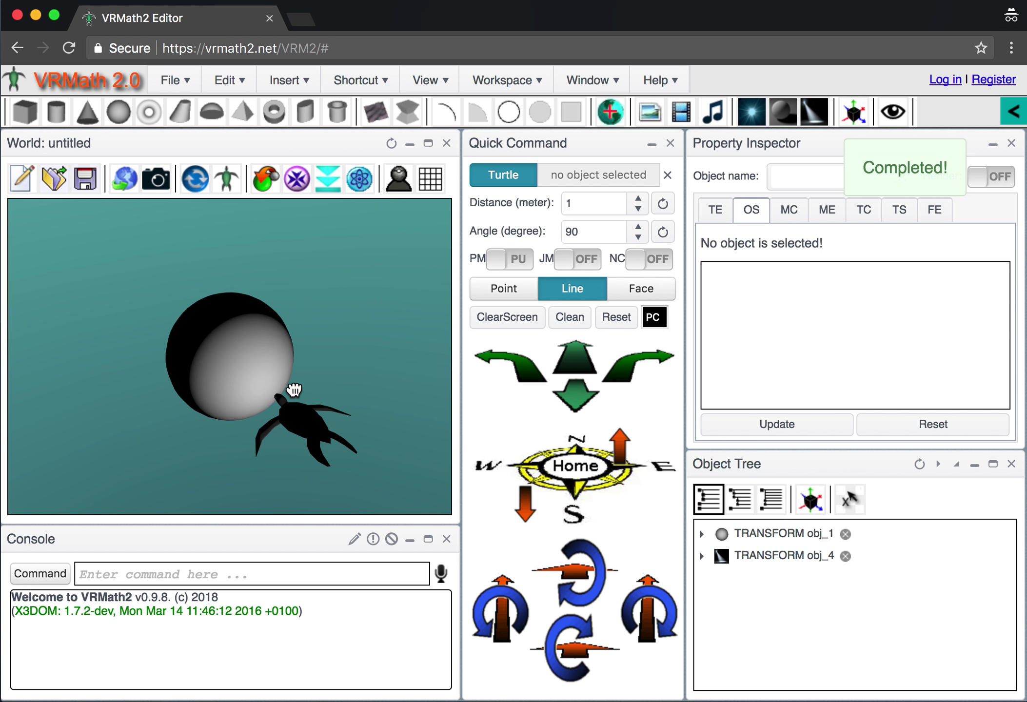
# - Select the spotlight and set its Z translation to 0.8, checking the lit area on the sphere
pyautogui.click(800, 555)
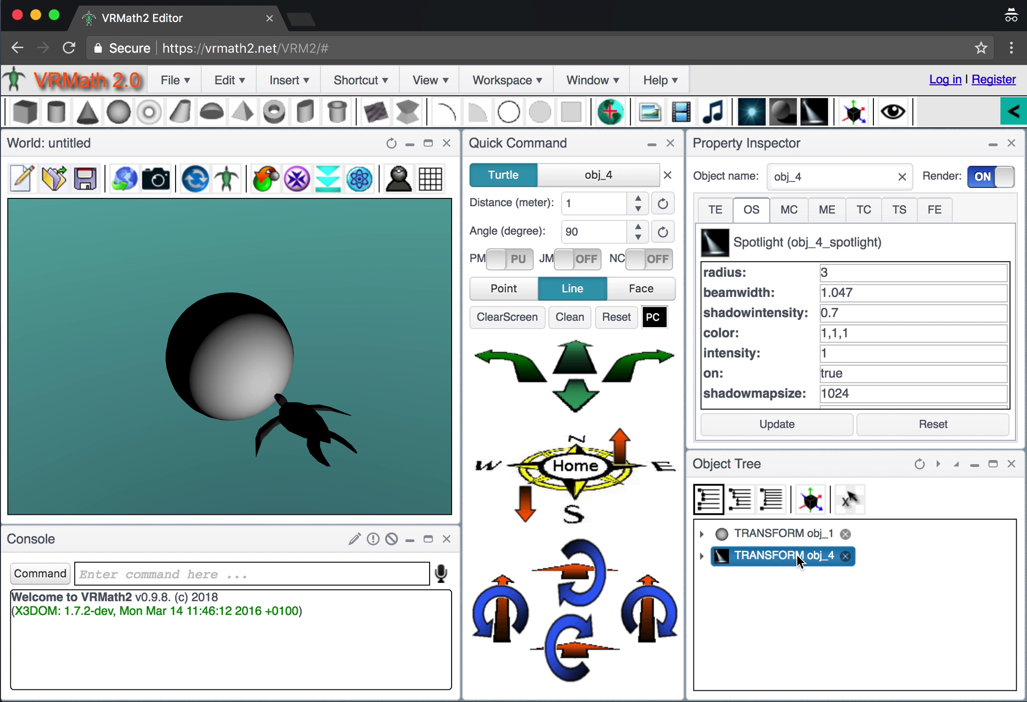
pyautogui.click(711, 212)
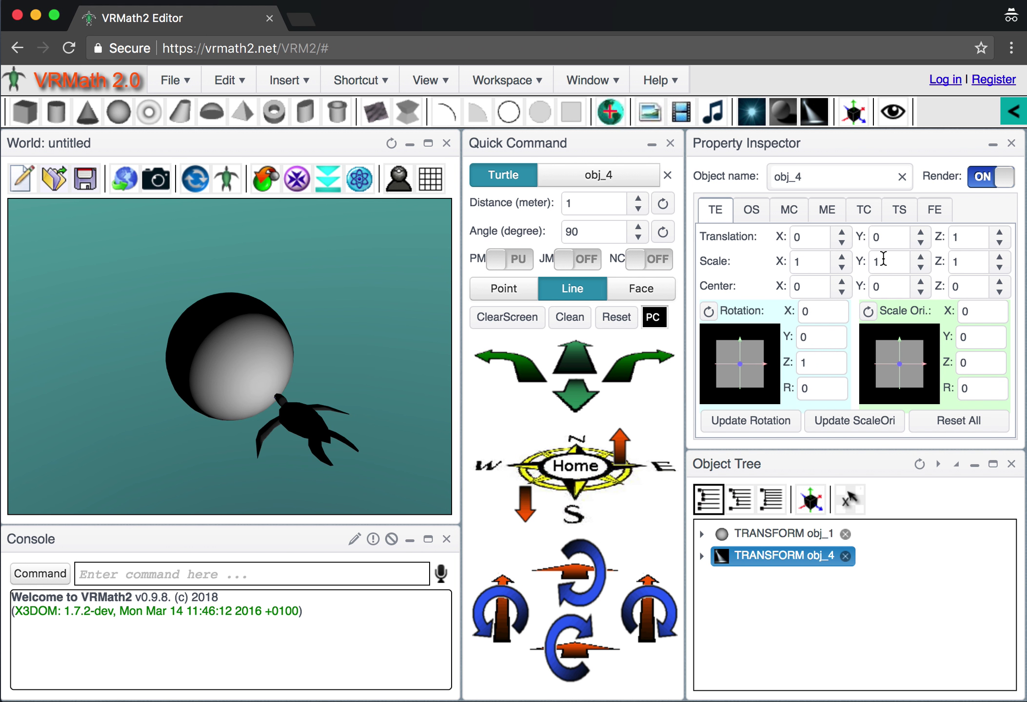
pyautogui.click(999, 233)
pyautogui.click(1000, 233)
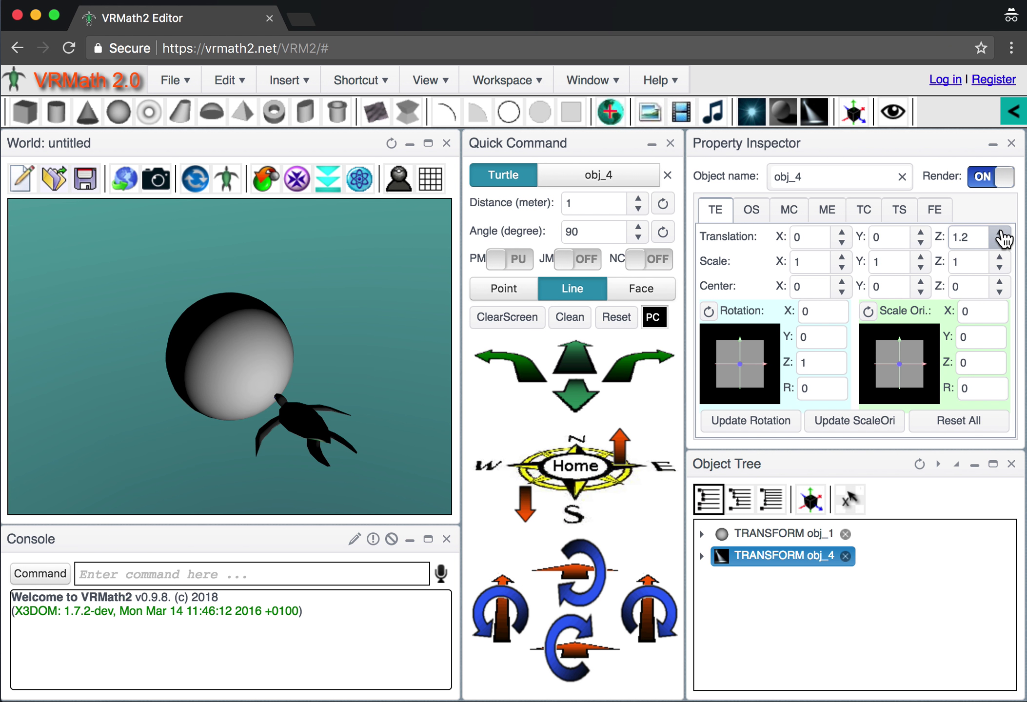
pyautogui.click(1000, 242)
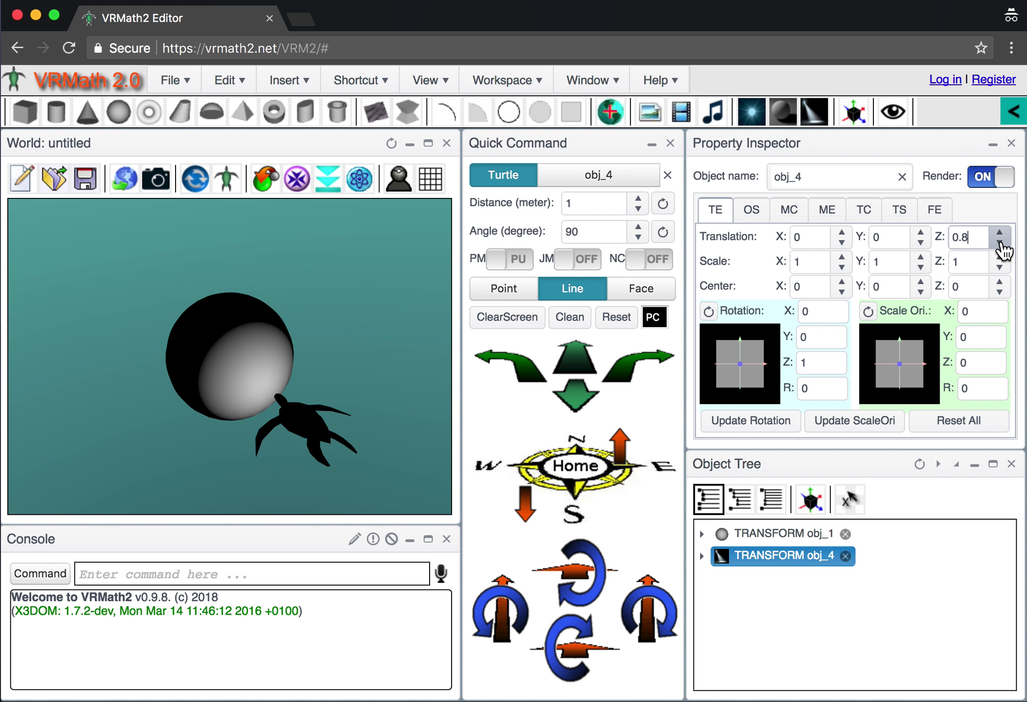
pyautogui.click(999, 233)
pyautogui.click(1000, 233)
pyautogui.click(1000, 233)
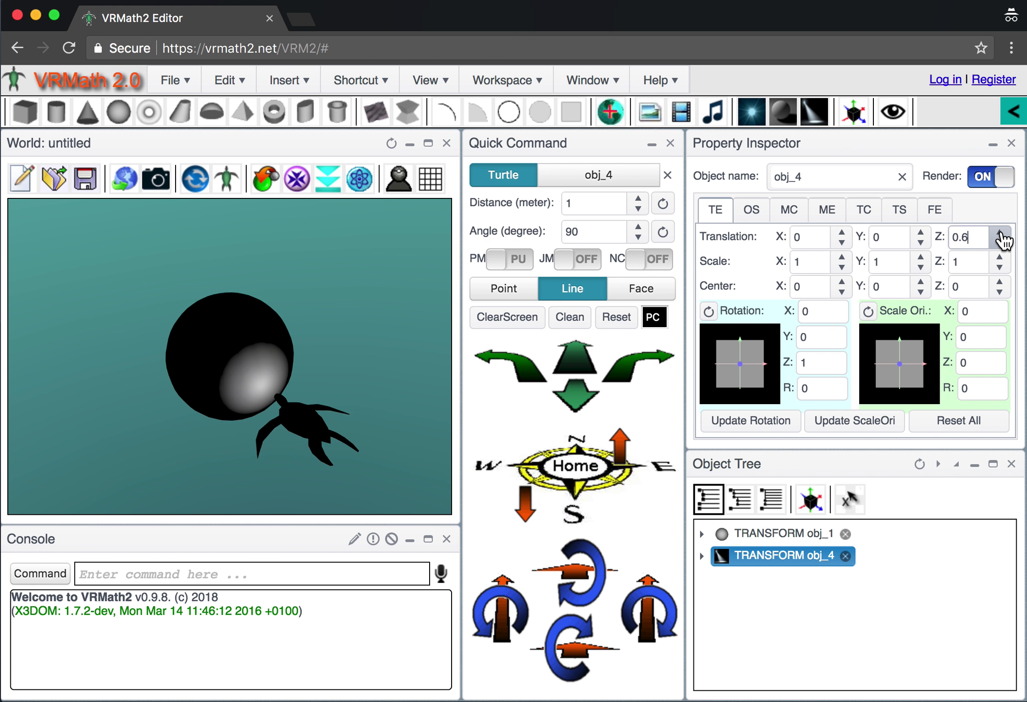
pyautogui.moveTo(178, 430); pyautogui.dragTo(285, 467)
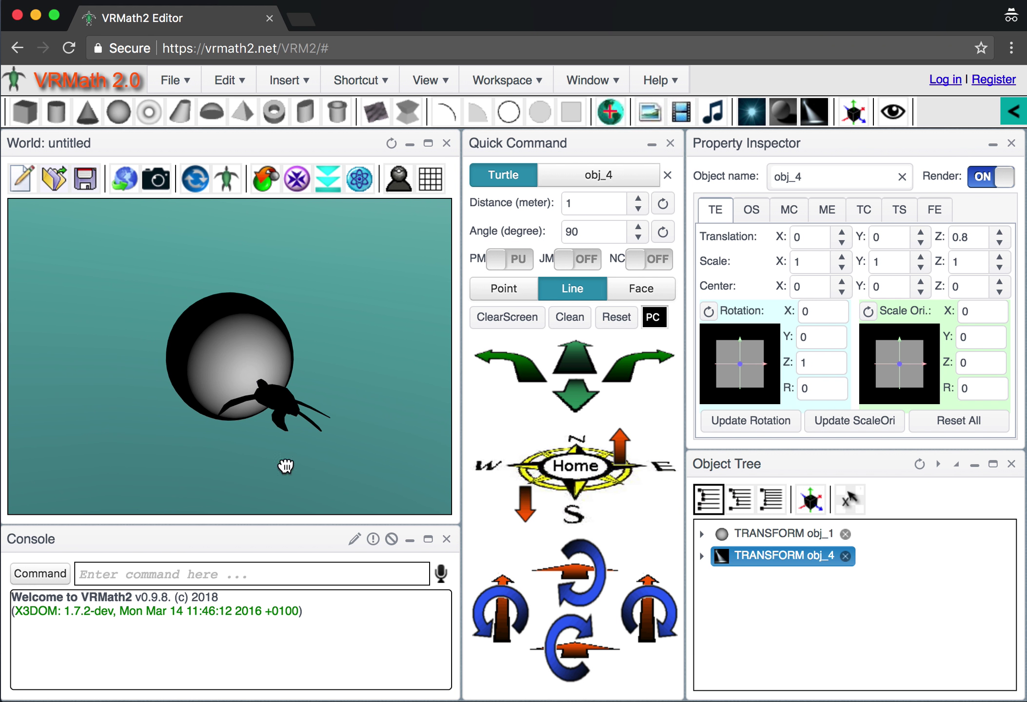
# - Delete the spotlight from the world and turn the headlight back on
pyautogui.click(846, 555)
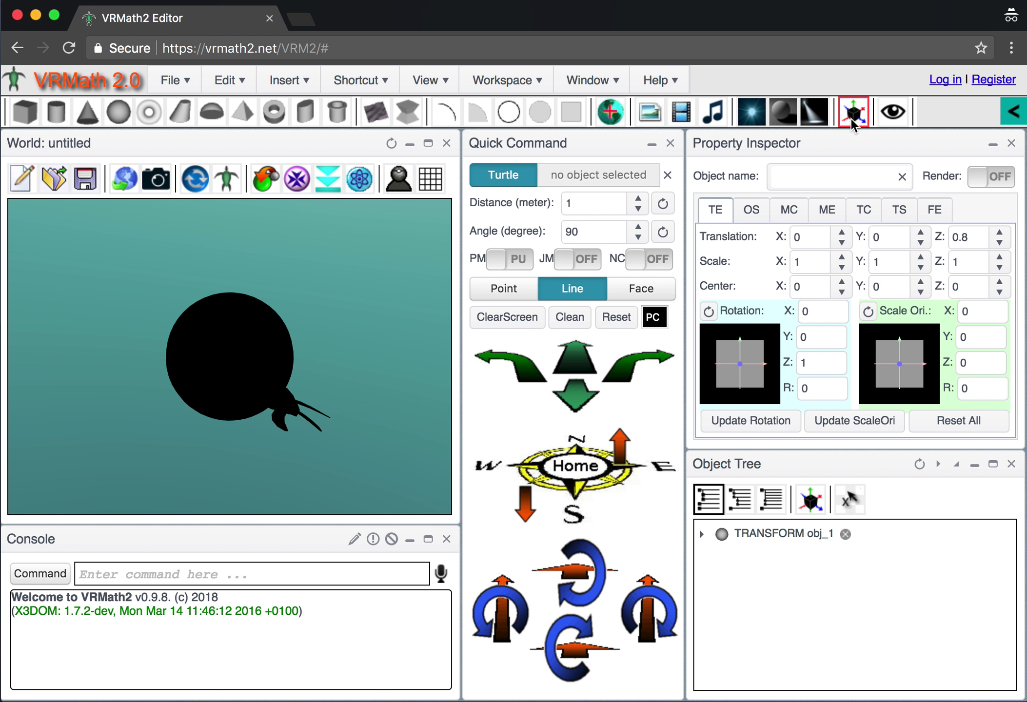
pyautogui.moveTo(269, 403); pyautogui.dragTo(286, 420)
pyautogui.click(398, 179)
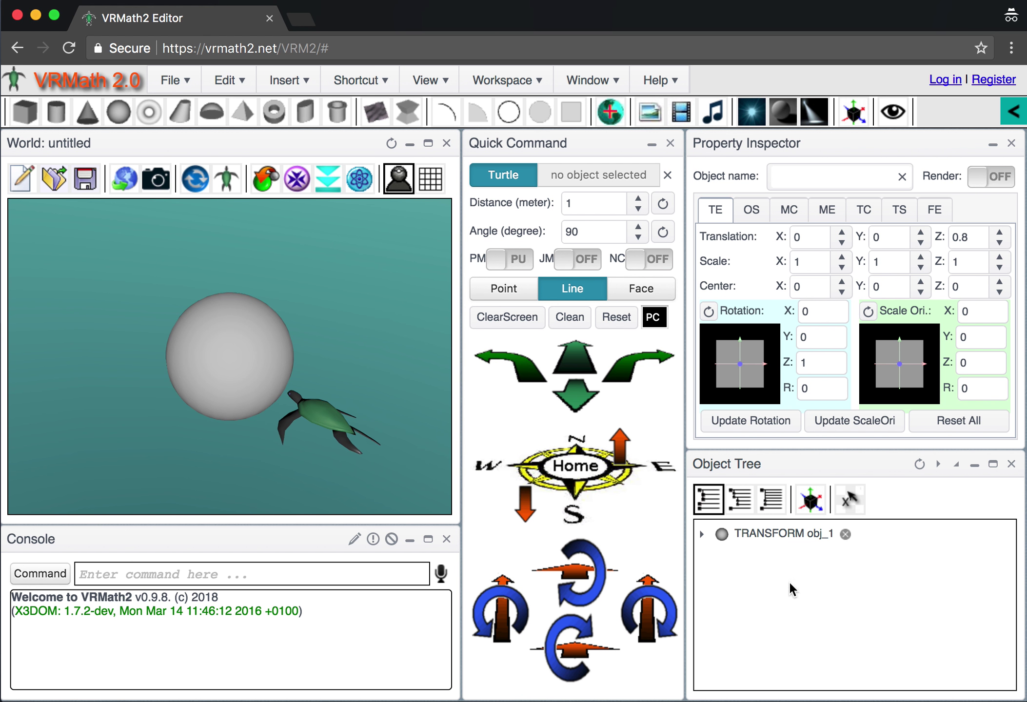
# - Insert an empty transform object and nest the sphere inside it in the object hierarchy
pyautogui.click(812, 503)
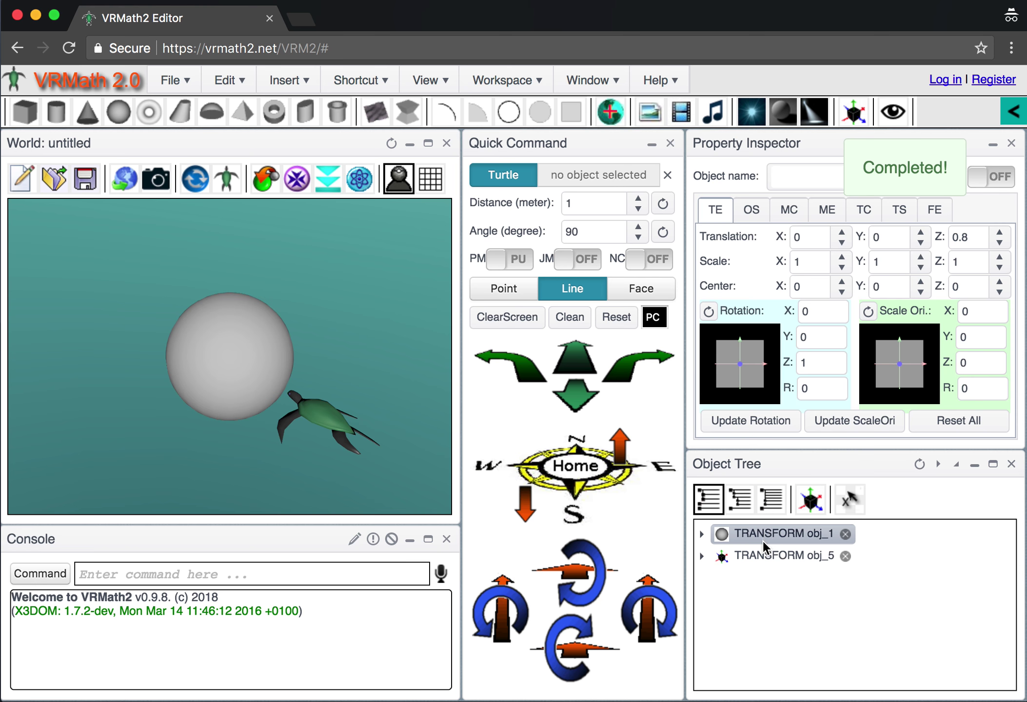
pyautogui.moveTo(765, 531); pyautogui.dragTo(775, 560)
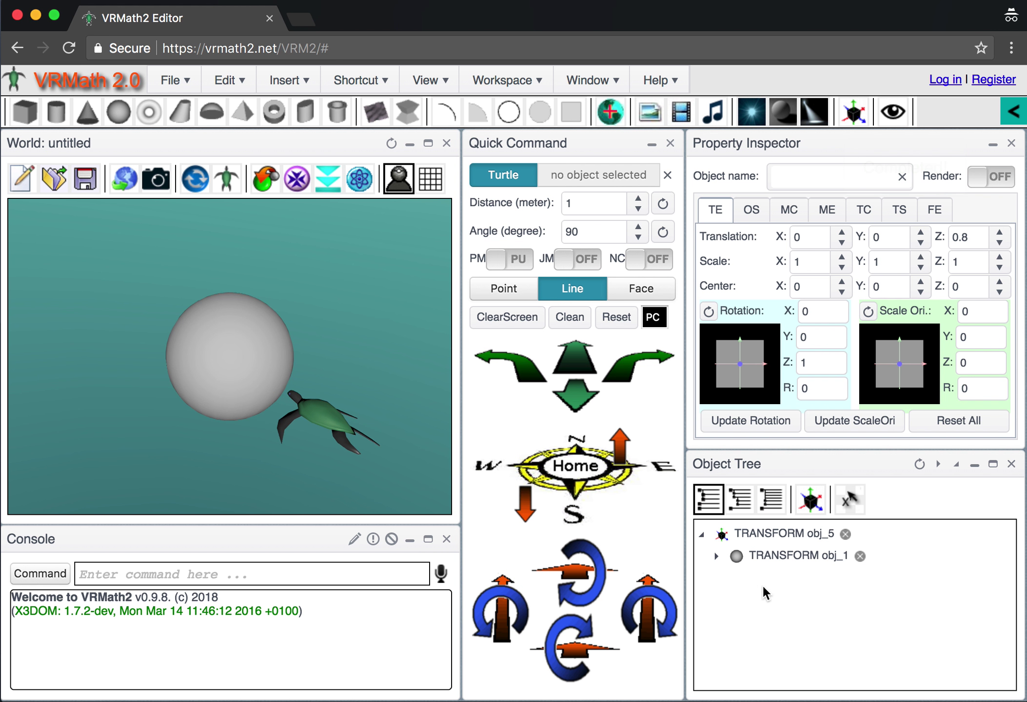
pyautogui.click(770, 534)
pyautogui.click(781, 556)
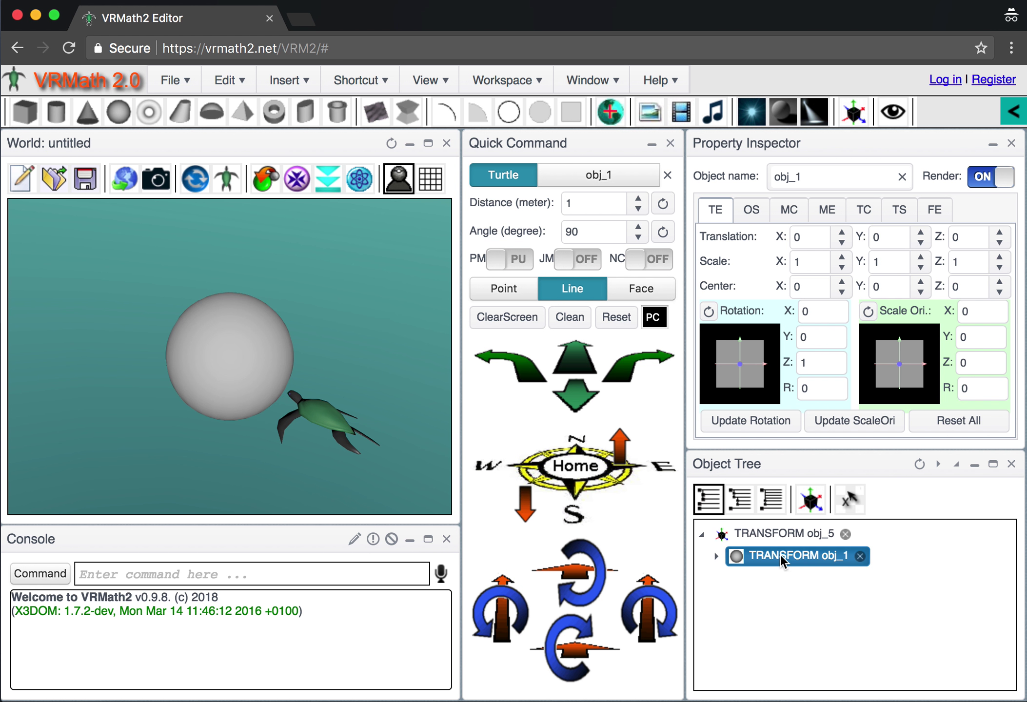
# - Insert a box at the turtle's position and nest it with the sphere inside the parent transform
pyautogui.click(778, 532)
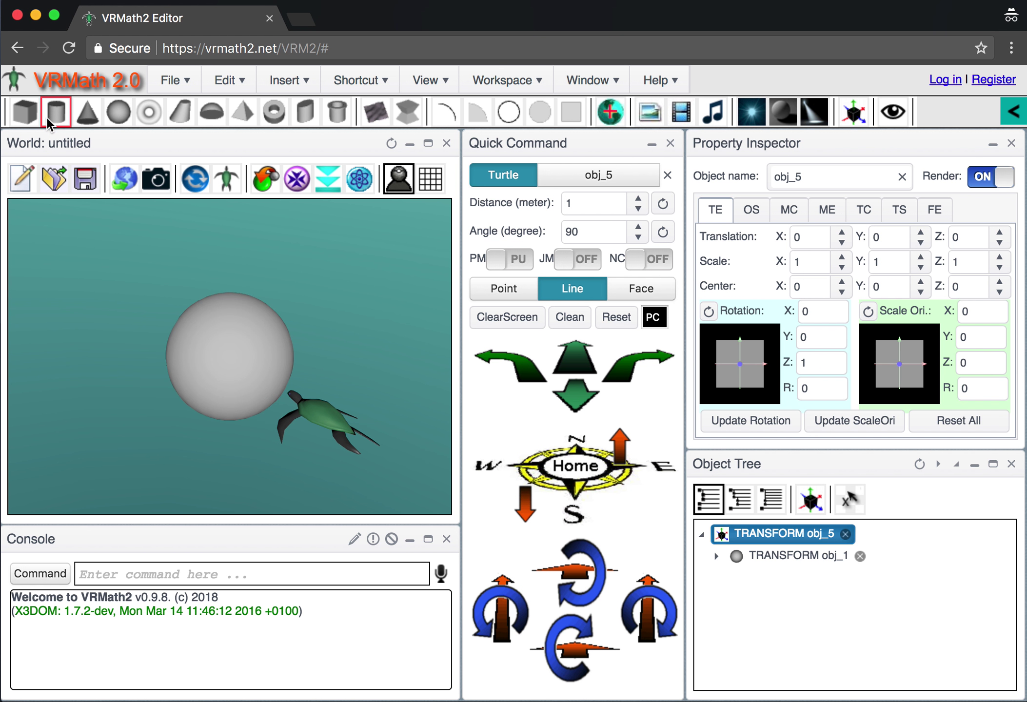
pyautogui.click(26, 116)
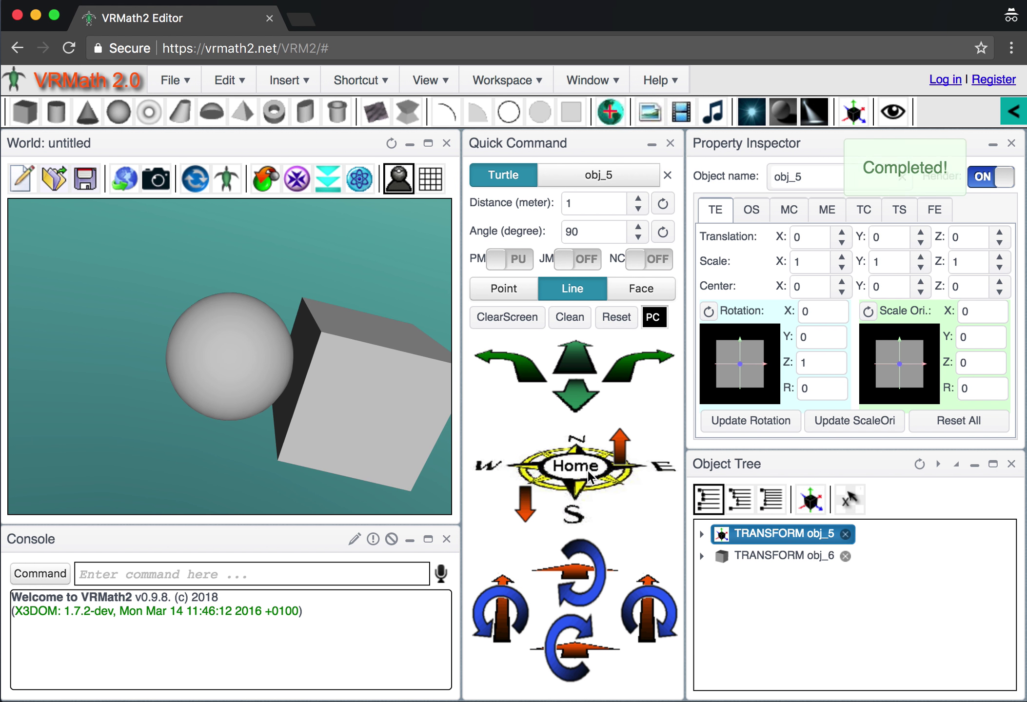
pyautogui.moveTo(792, 558); pyautogui.dragTo(810, 533)
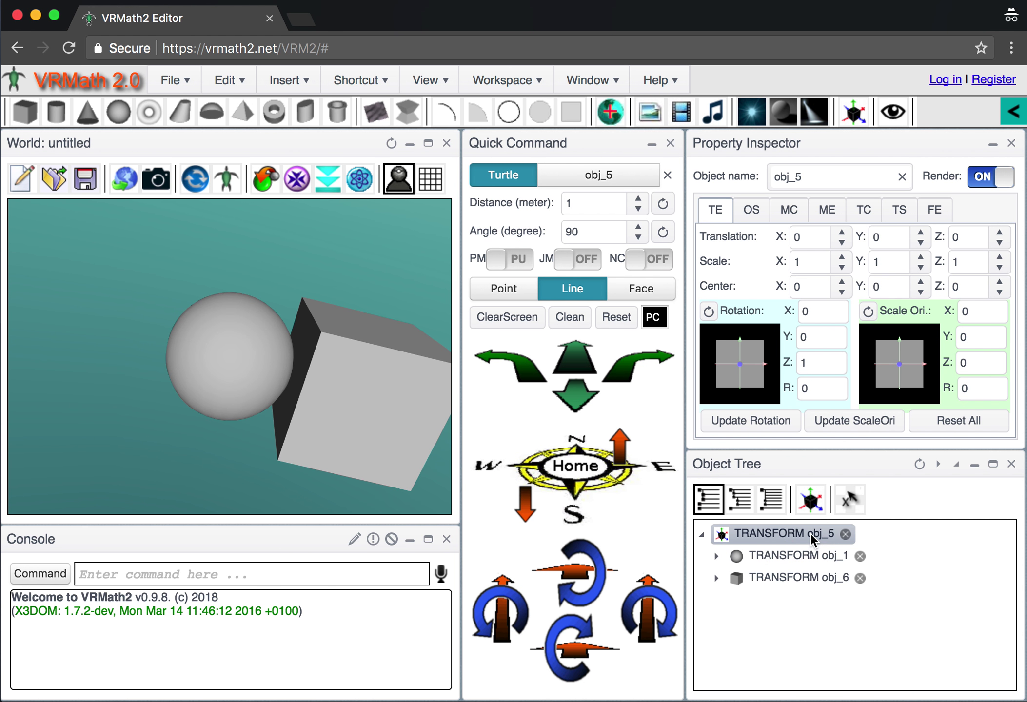
# - Select the parent transform and move the sphere and box together, raising its Y translation to 0.5 and lowering it to -0.1
pyautogui.click(780, 532)
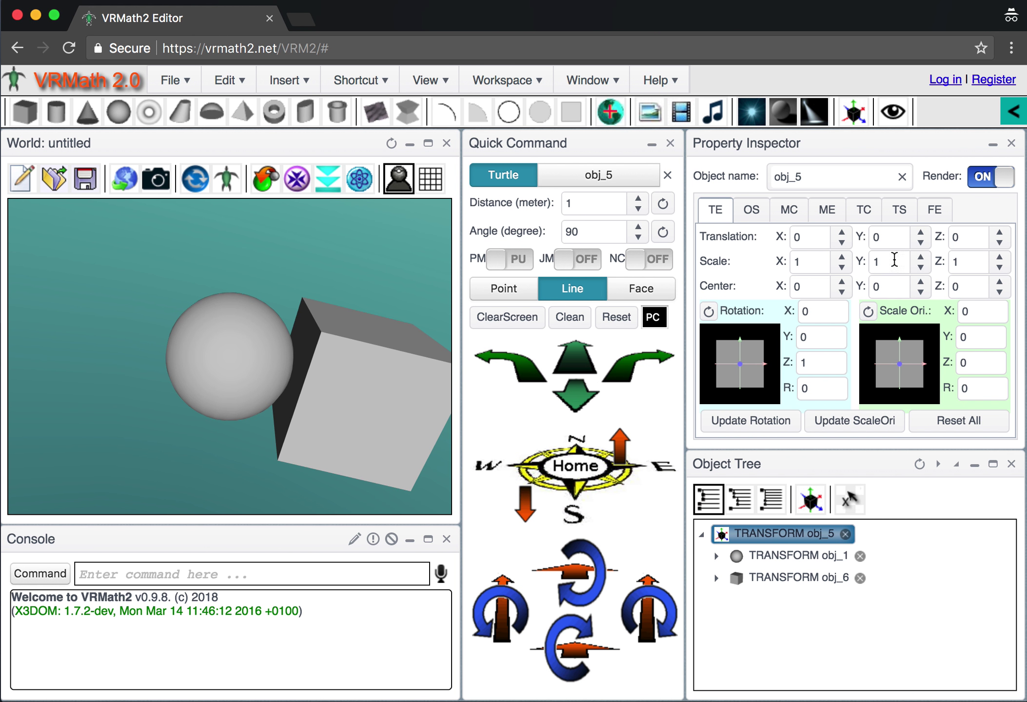
pyautogui.click(920, 233)
pyautogui.click(920, 233)
pyautogui.click(920, 233)
pyautogui.click(921, 233)
pyautogui.click(920, 233)
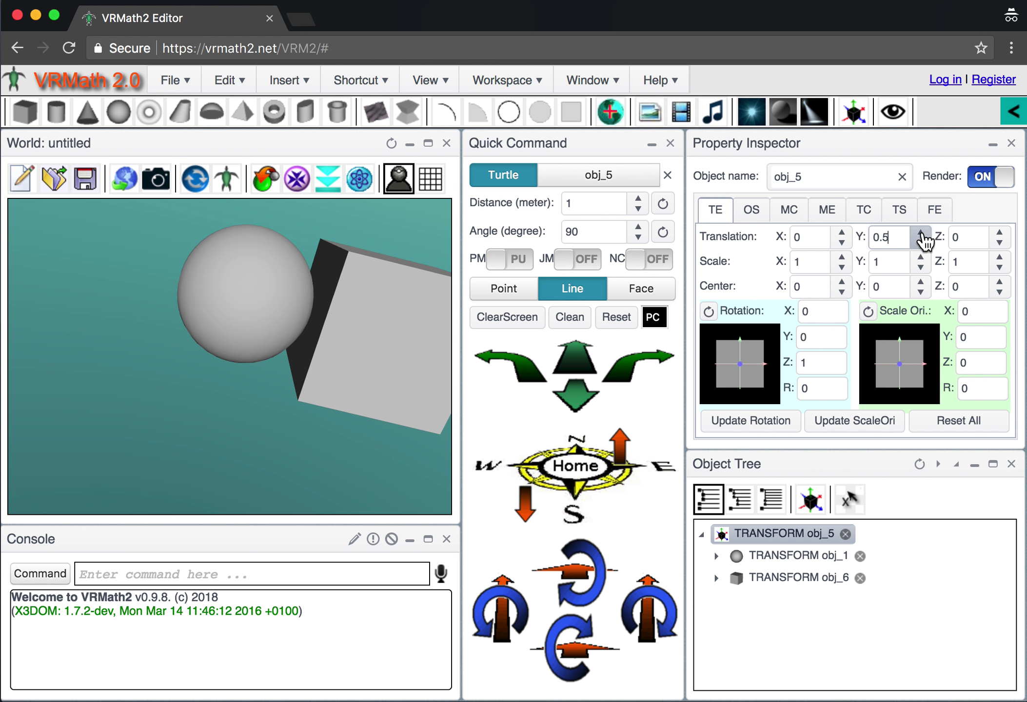
pyautogui.click(920, 242)
pyautogui.click(921, 243)
pyautogui.click(920, 243)
pyautogui.click(921, 242)
pyautogui.click(920, 242)
pyautogui.click(921, 242)
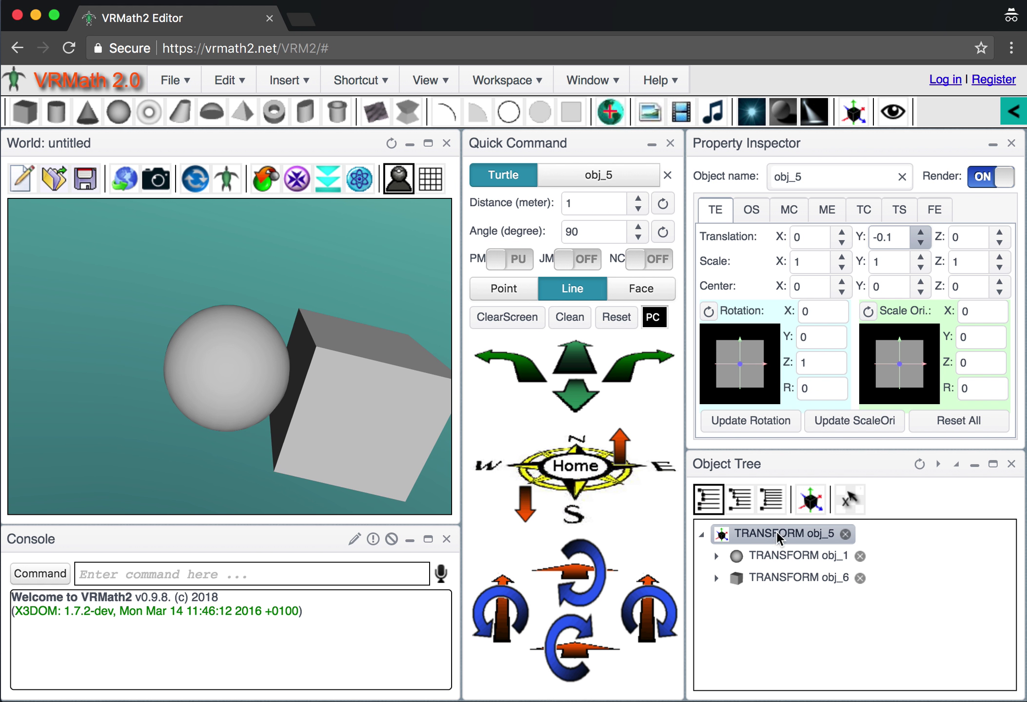
pyautogui.click(877, 631)
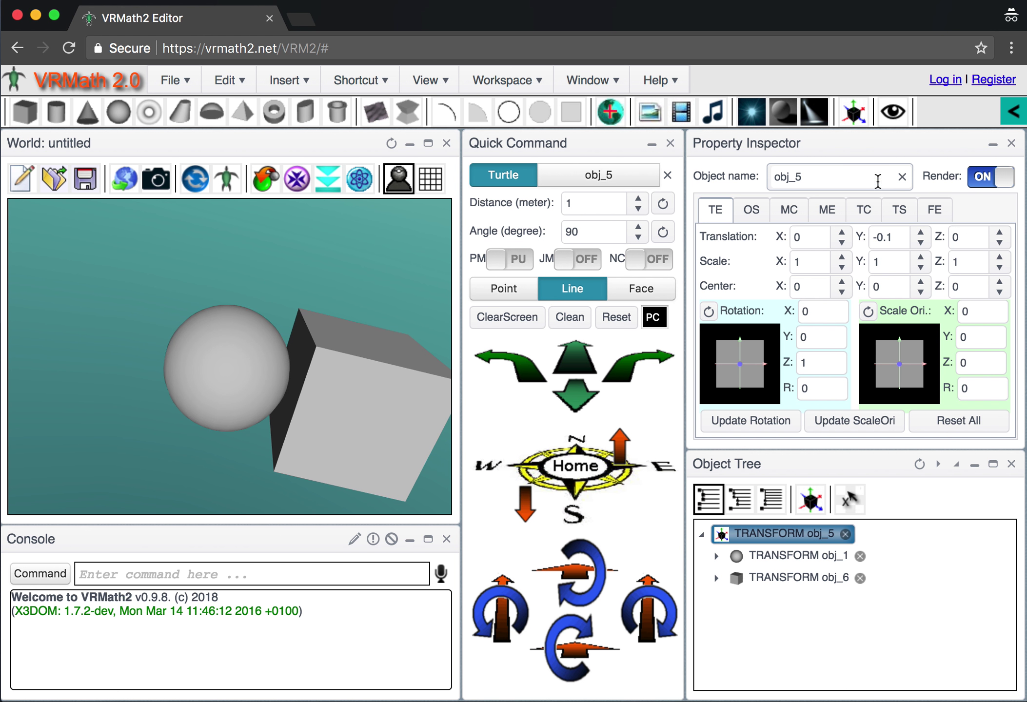
# - Switch the world view to the next viewpoint
pyautogui.moveTo(340, 370); pyautogui.dragTo(405, 326)
pyautogui.click(506, 81)
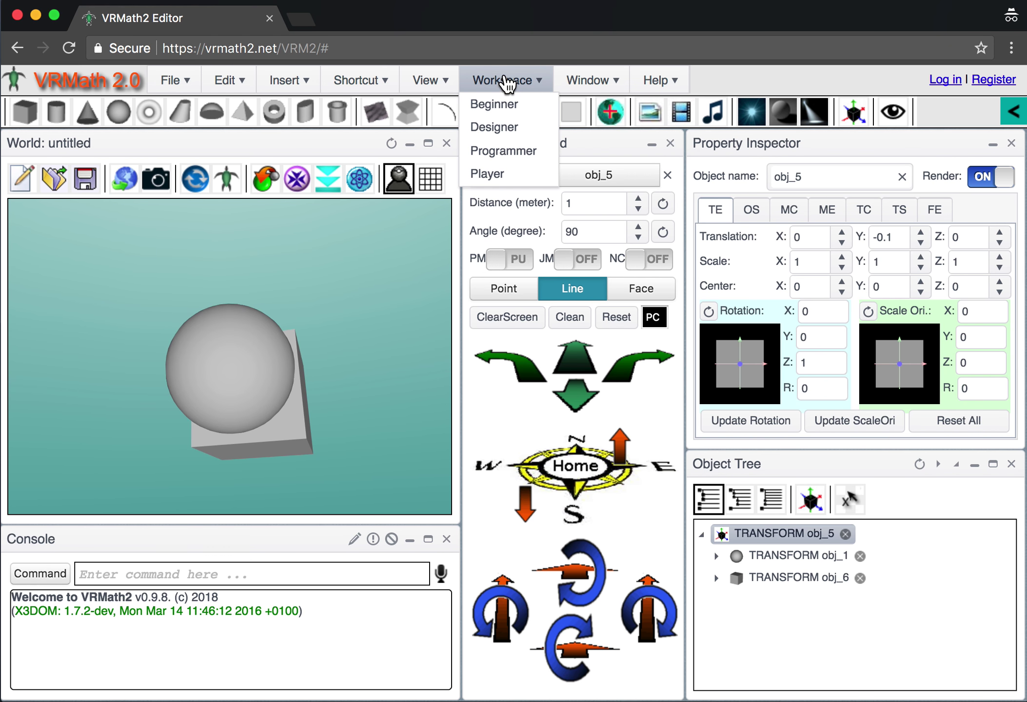
pyautogui.click(428, 80)
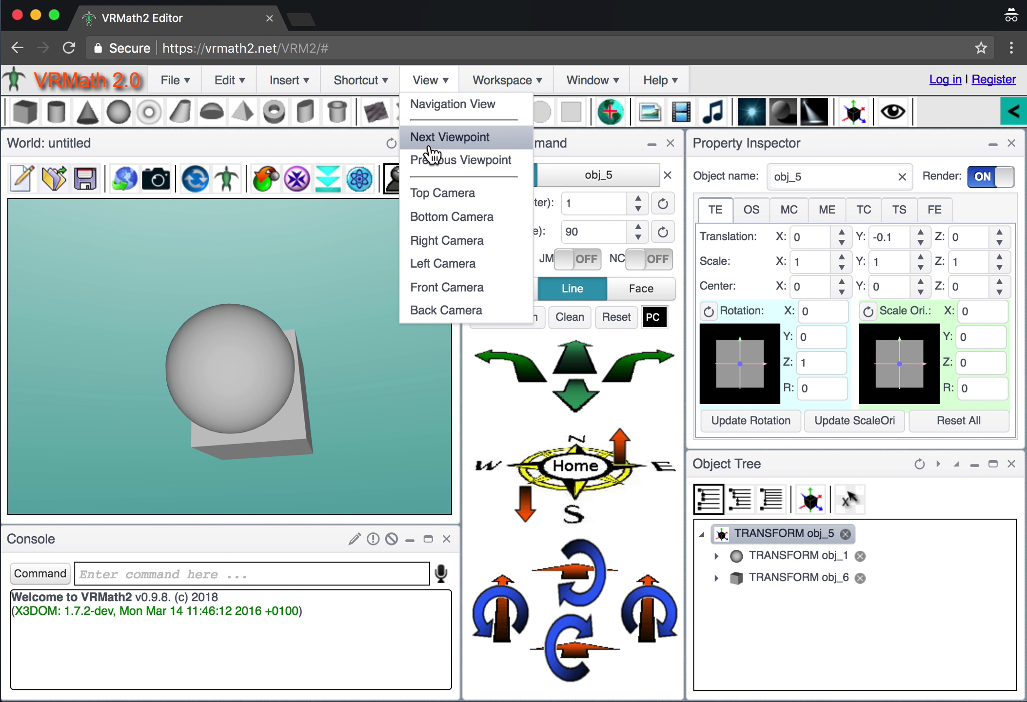
pyautogui.click(434, 138)
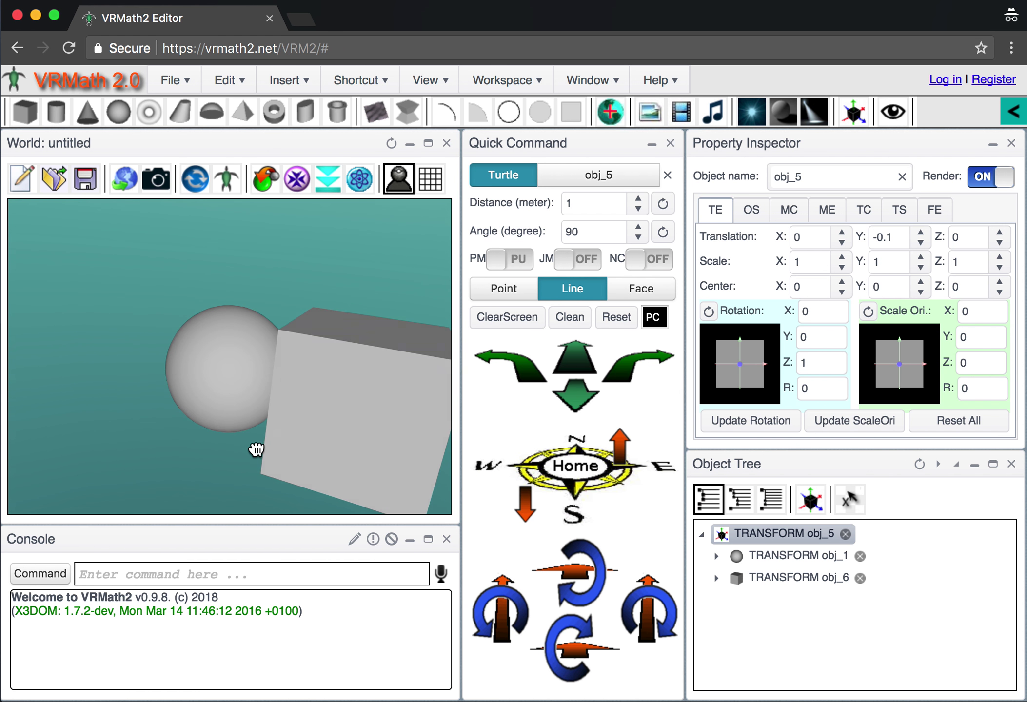
# - Insert a viewpoint object at the turtle's position and move the turtle forward past the sphere
pyautogui.click(892, 112)
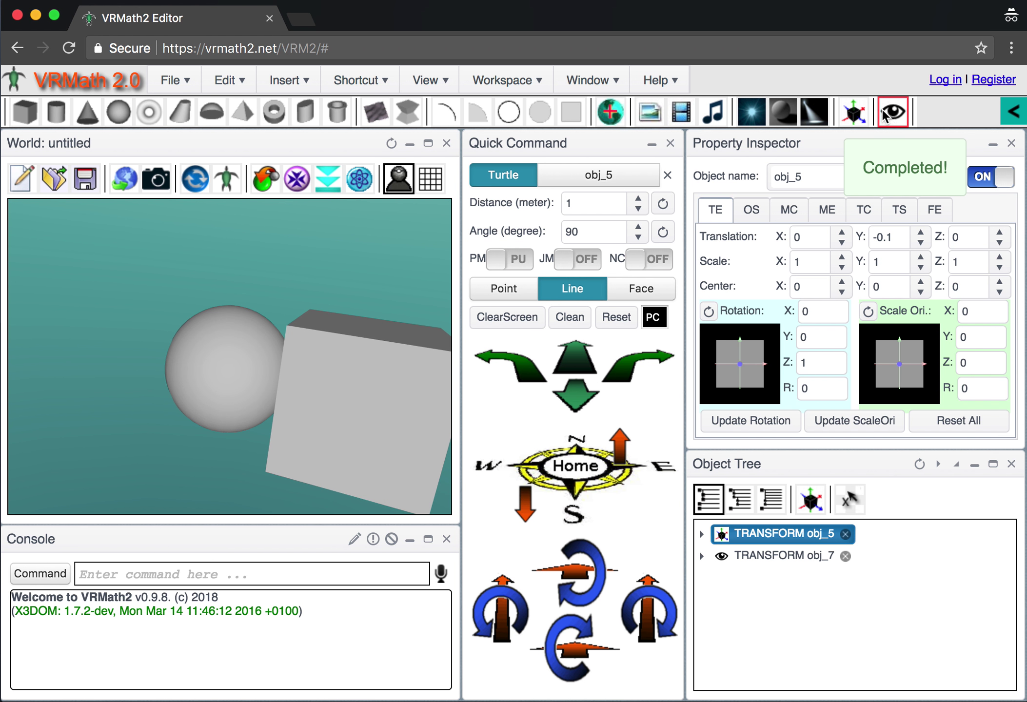
pyautogui.click(572, 369)
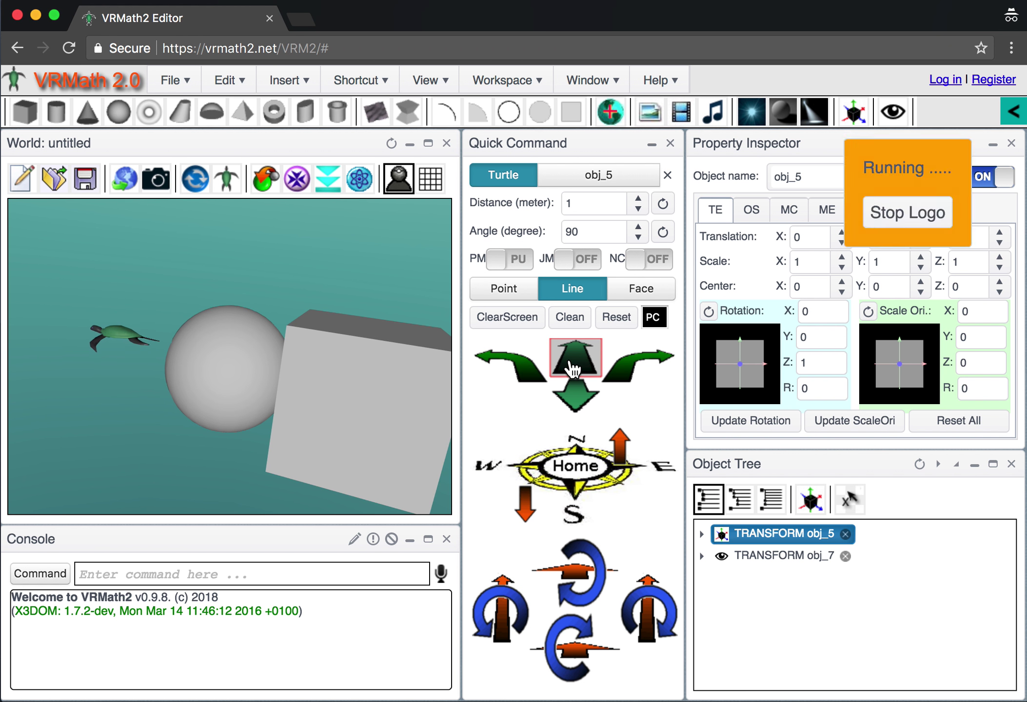
pyautogui.click(641, 376)
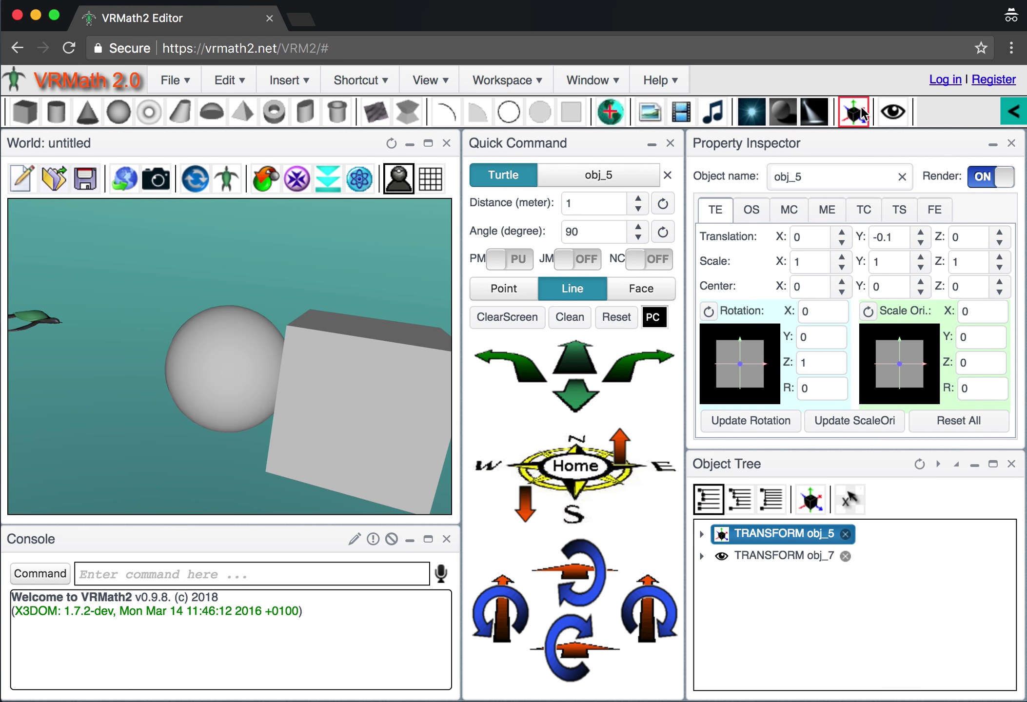
# - Insert another viewpoint object from the current view and compare the position and orientation properties of both viewpoints
pyautogui.click(890, 111)
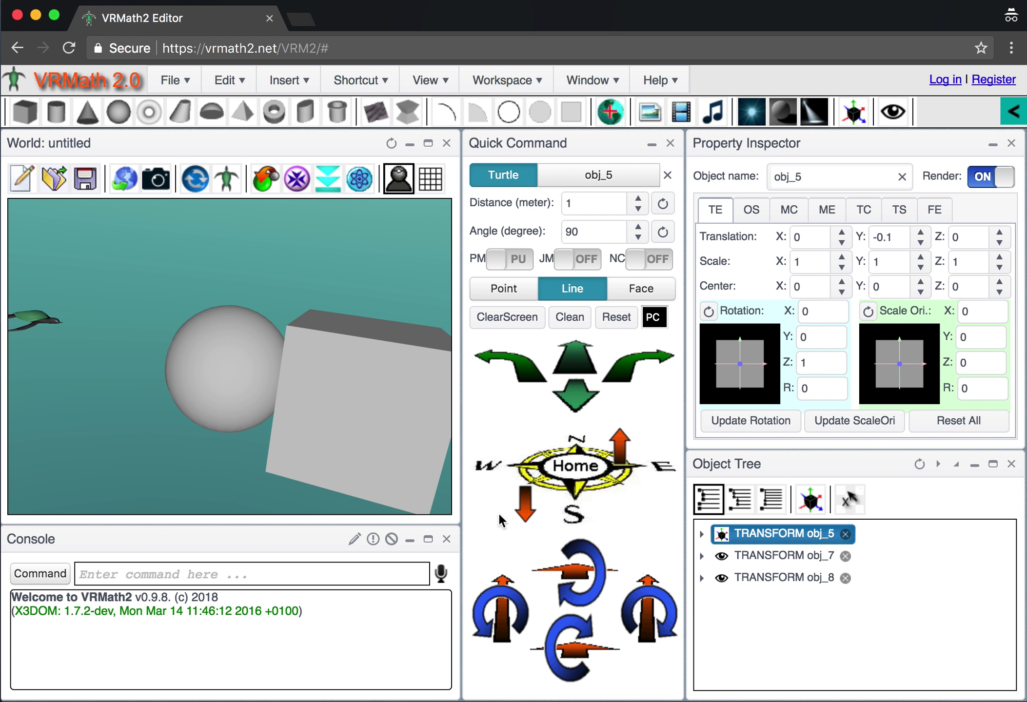
pyautogui.click(756, 560)
pyautogui.click(751, 211)
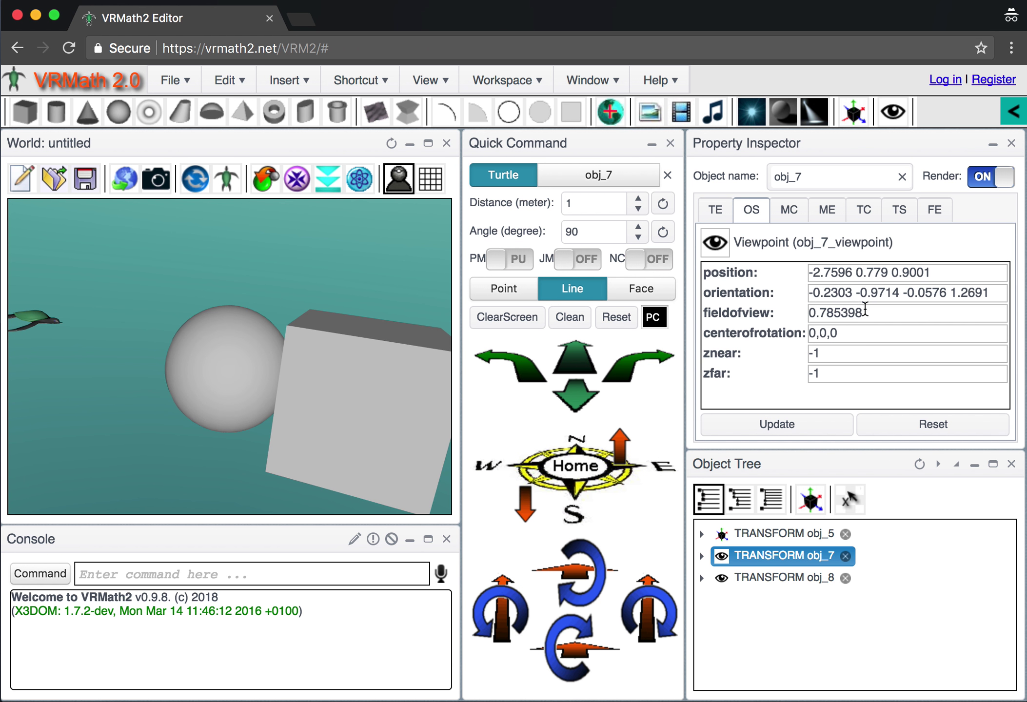
pyautogui.click(788, 580)
pyautogui.click(786, 555)
pyautogui.click(786, 576)
# - Orbit the world view and switch to the next and previous viewpoints to test the inserted viewpoints
pyautogui.moveTo(22, 392)
pyautogui.mouseDown()
pyautogui.moveTo(39, 408)
pyautogui.moveTo(71, 408)
pyautogui.moveTo(26, 397)
pyautogui.mouseUp()
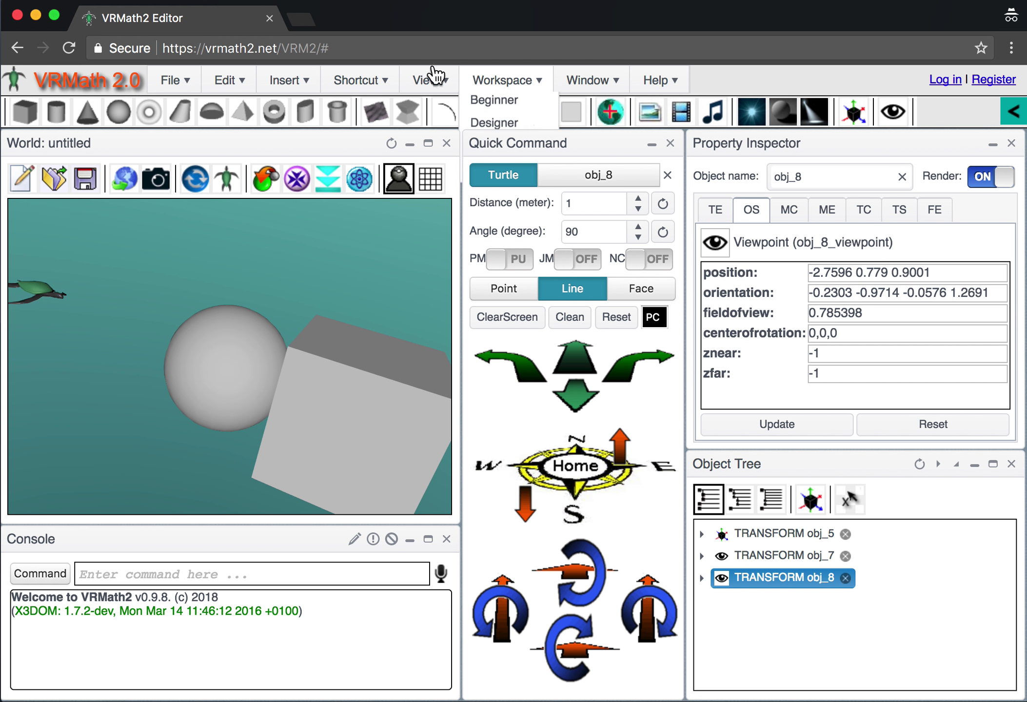
pyautogui.moveTo(427, 81)
pyautogui.click(434, 139)
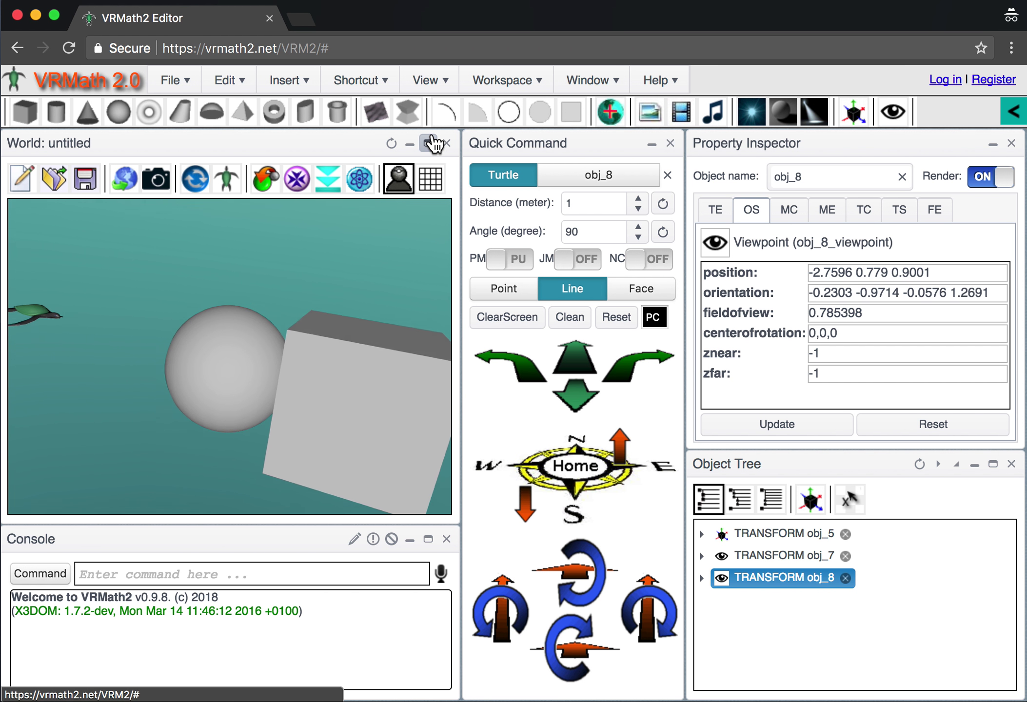
pyautogui.moveTo(427, 81)
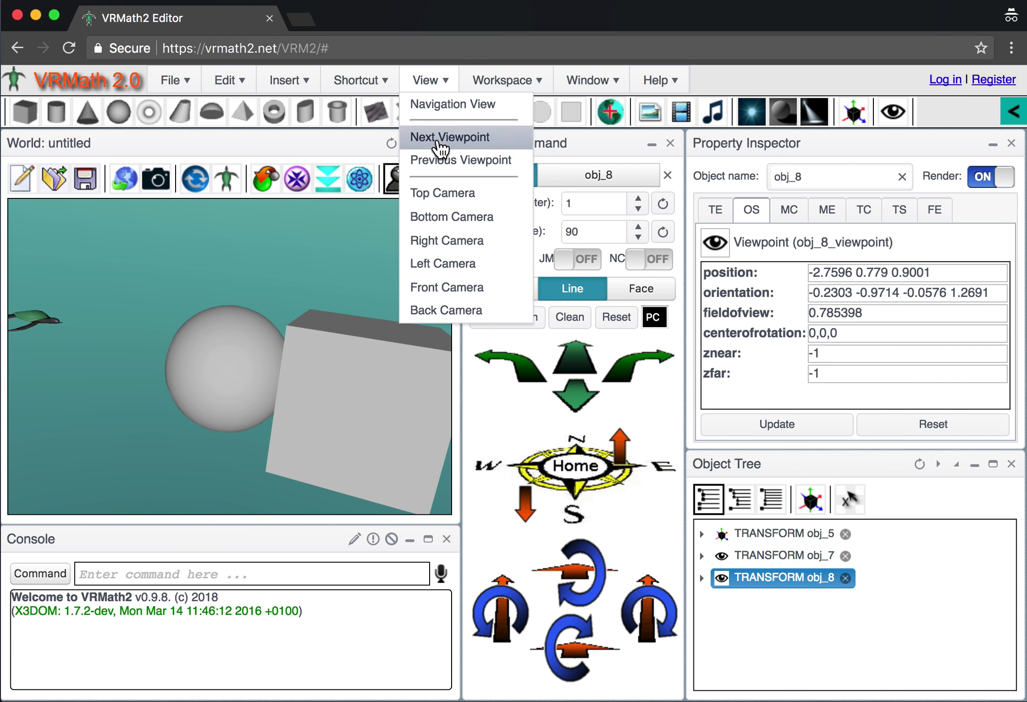
pyautogui.click(418, 162)
pyautogui.moveTo(202, 327); pyautogui.dragTo(194, 399)
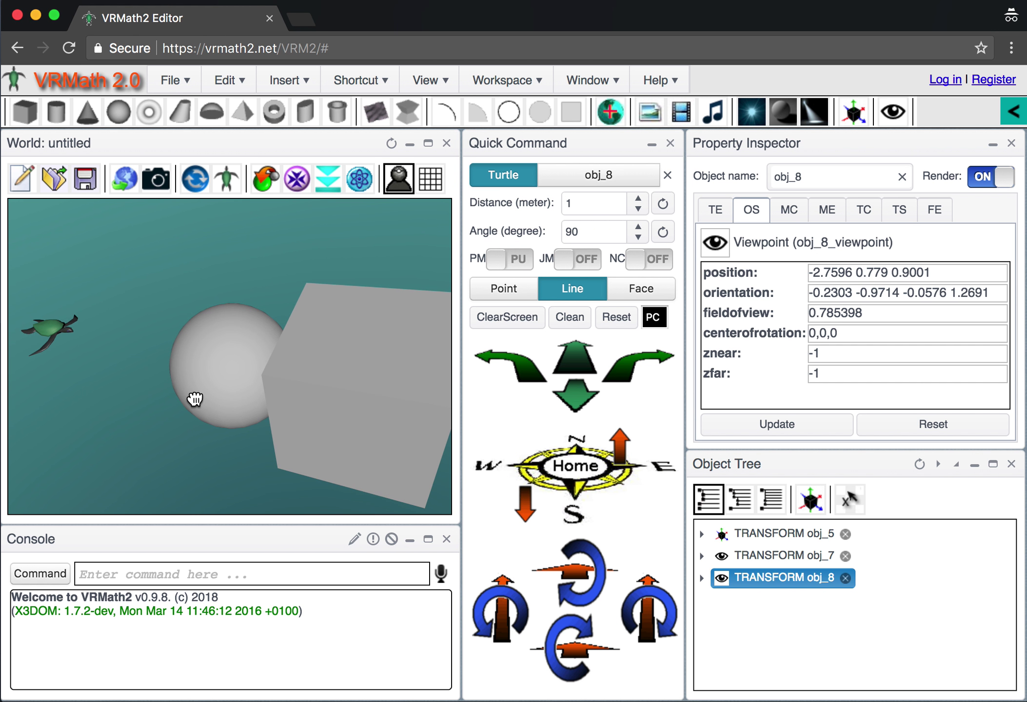
pyautogui.moveTo(370, 82)
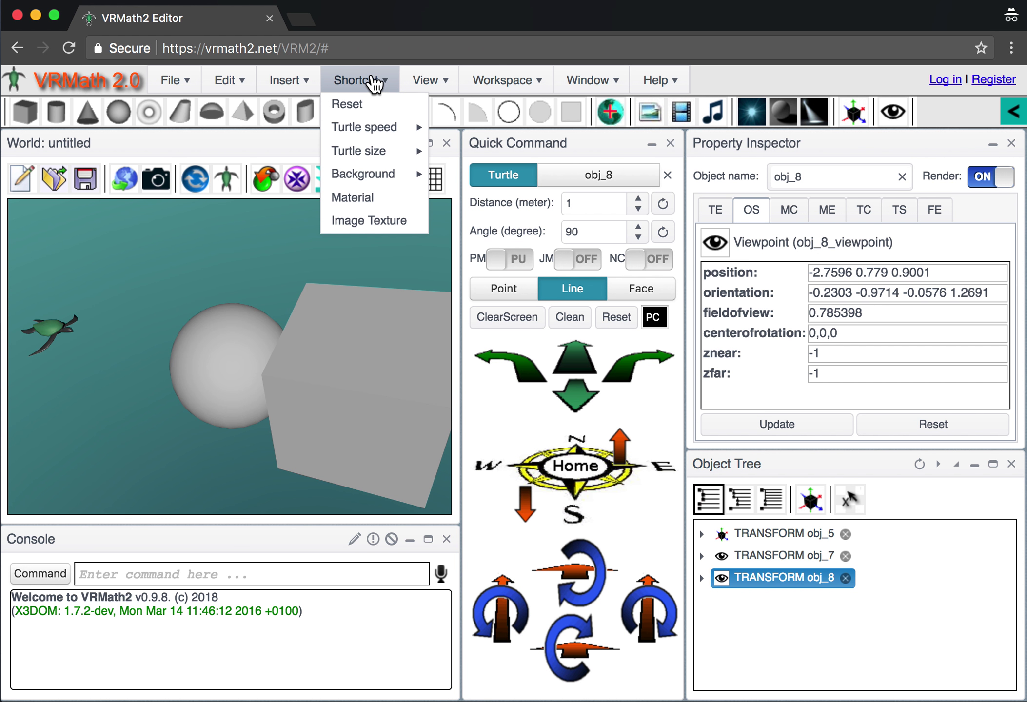